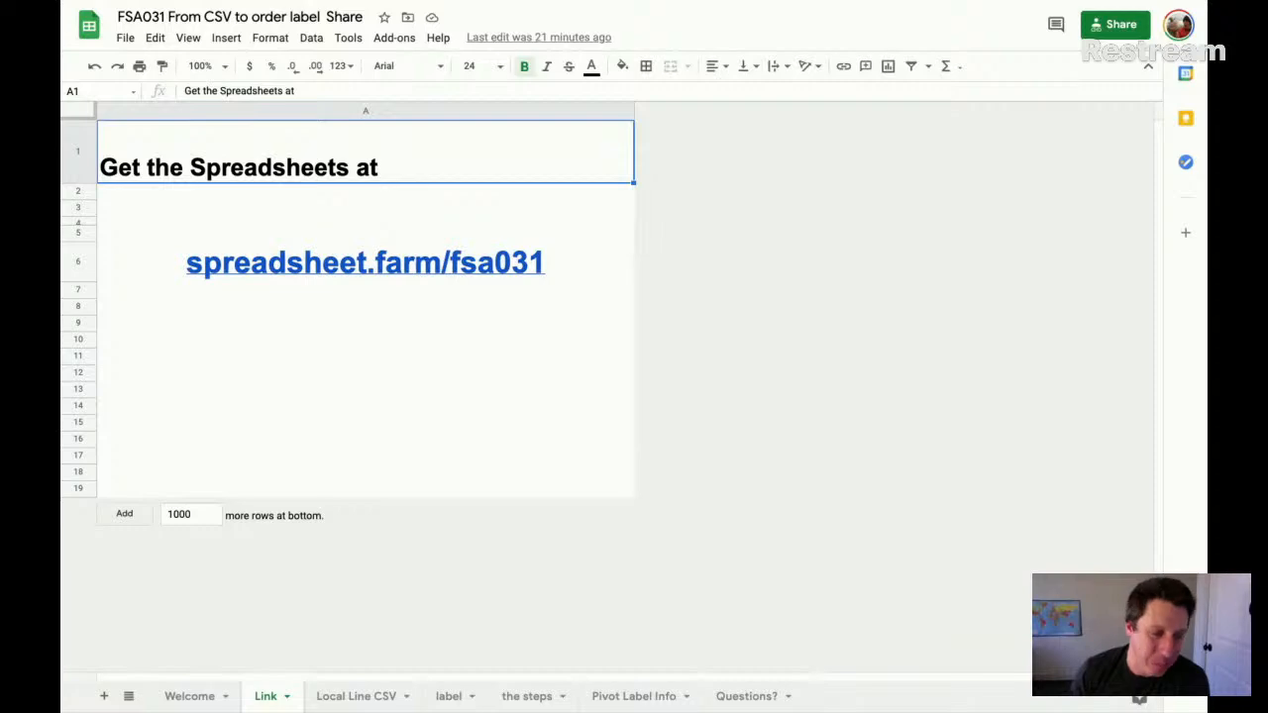
- Open the Local Line CSV sheet and fill the entire Order # column with yellow
left_click(363, 696)
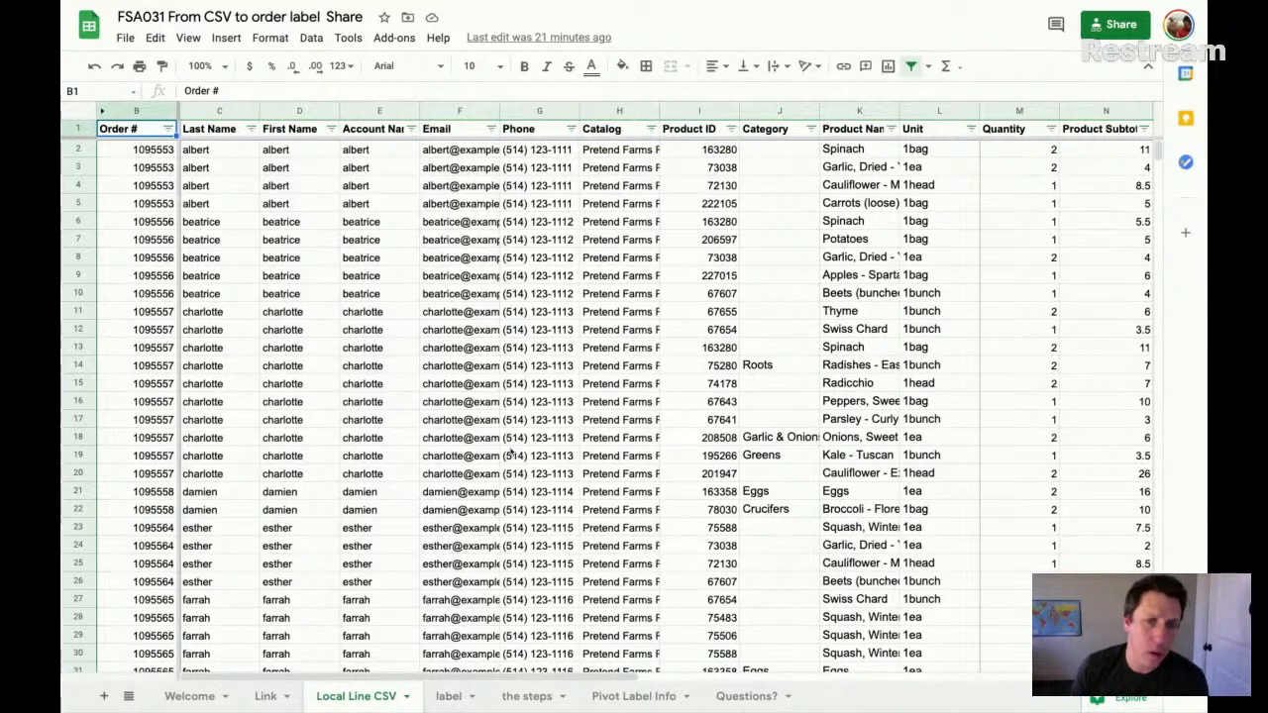
left_click(136, 111)
left_click(622, 65)
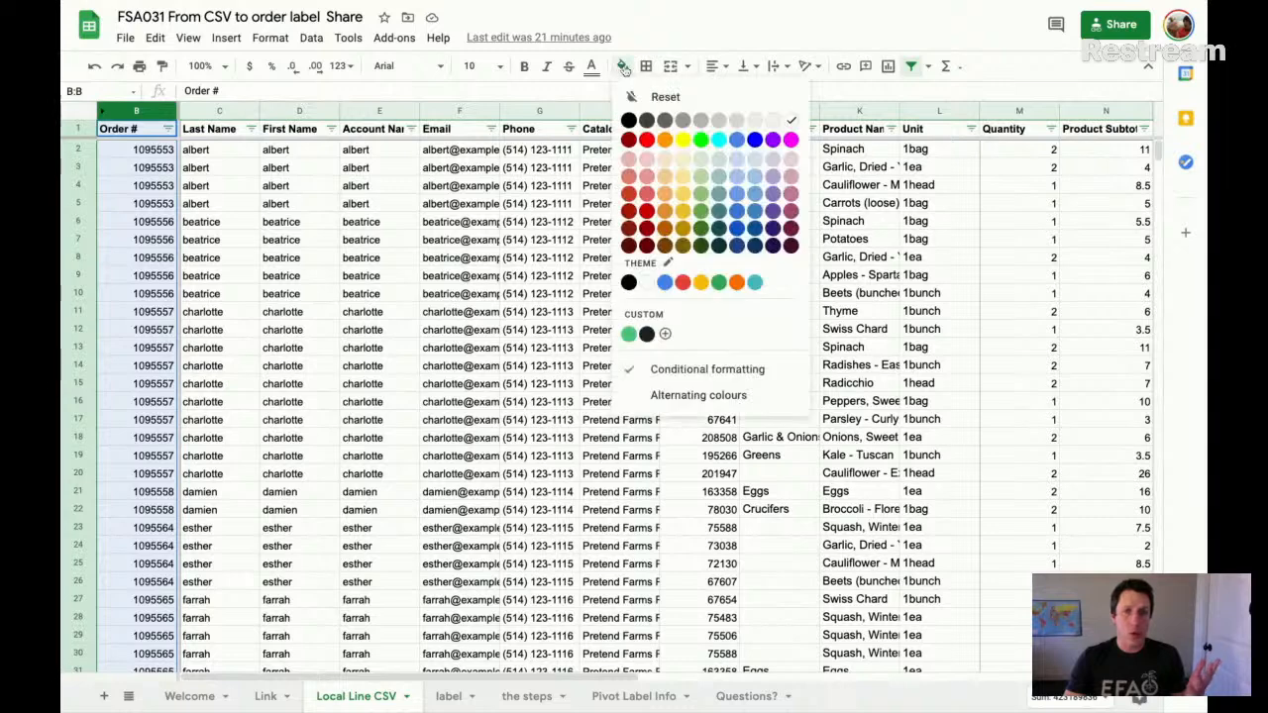
left_click(682, 140)
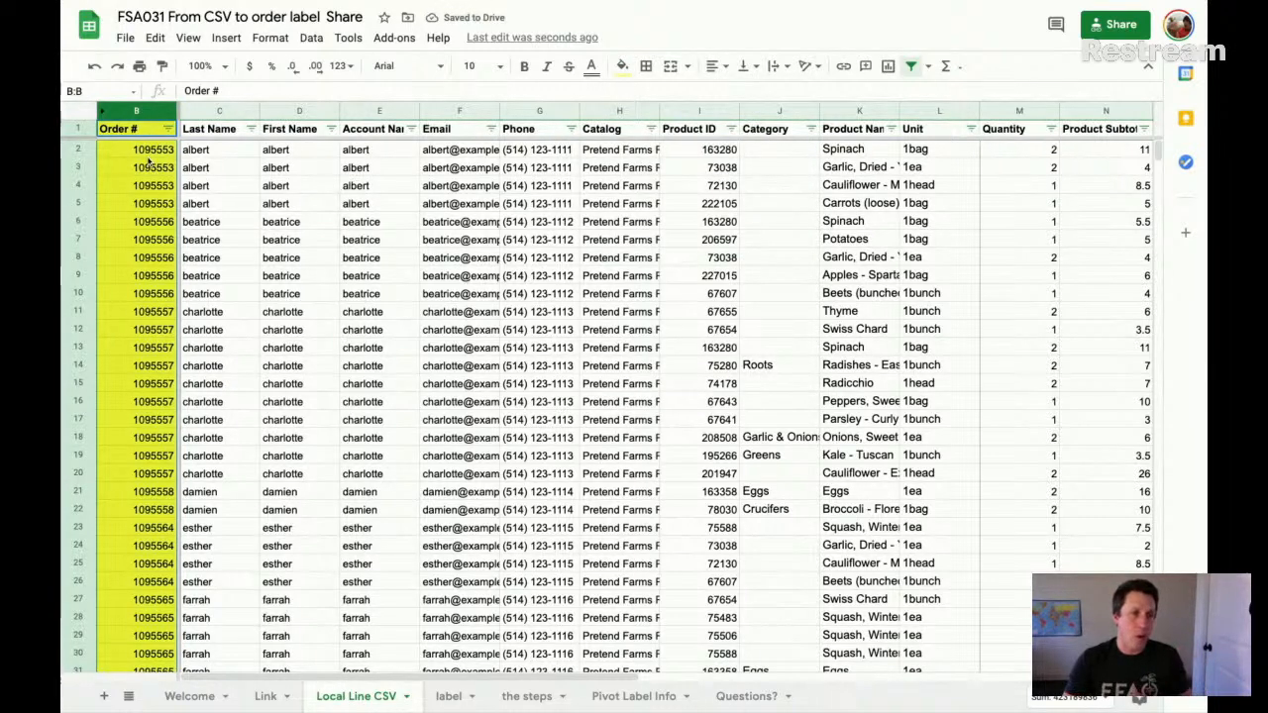
- Colour the text of rows 2 to 5 blue after trying and undoing a green fill on them
left_click_drag(82, 154, 95, 211)
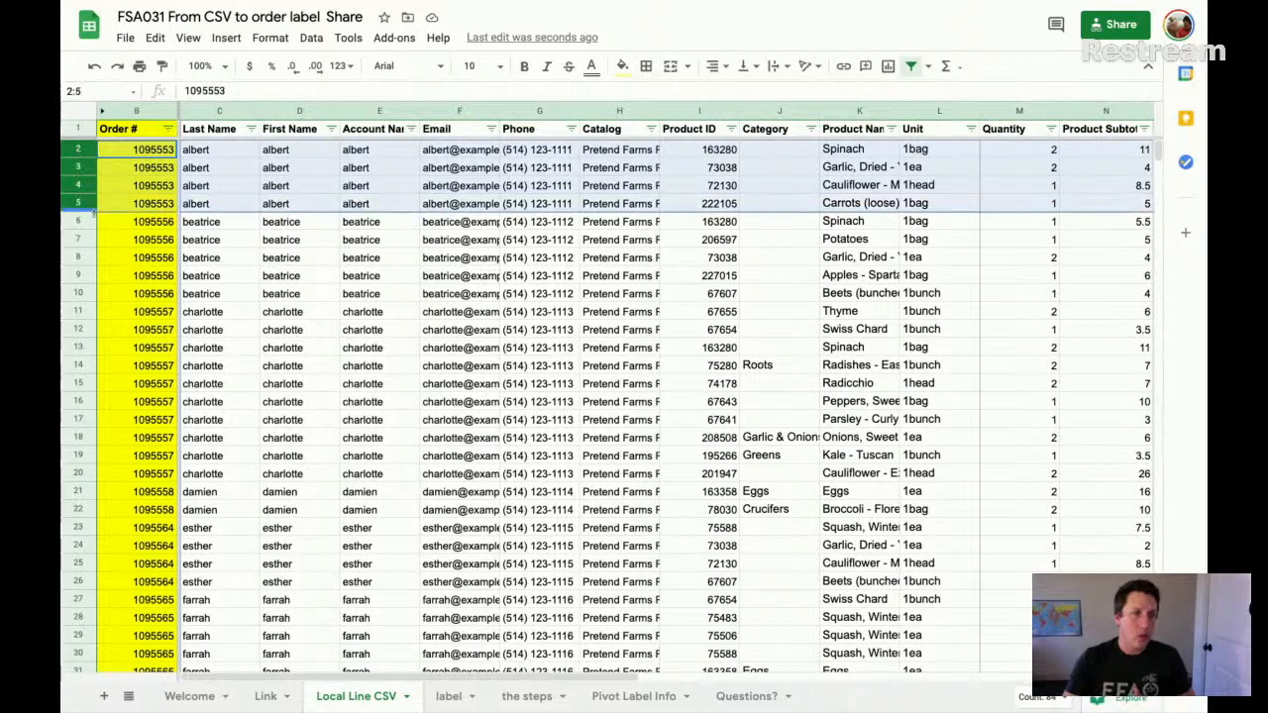
left_click(622, 68)
left_click(700, 139)
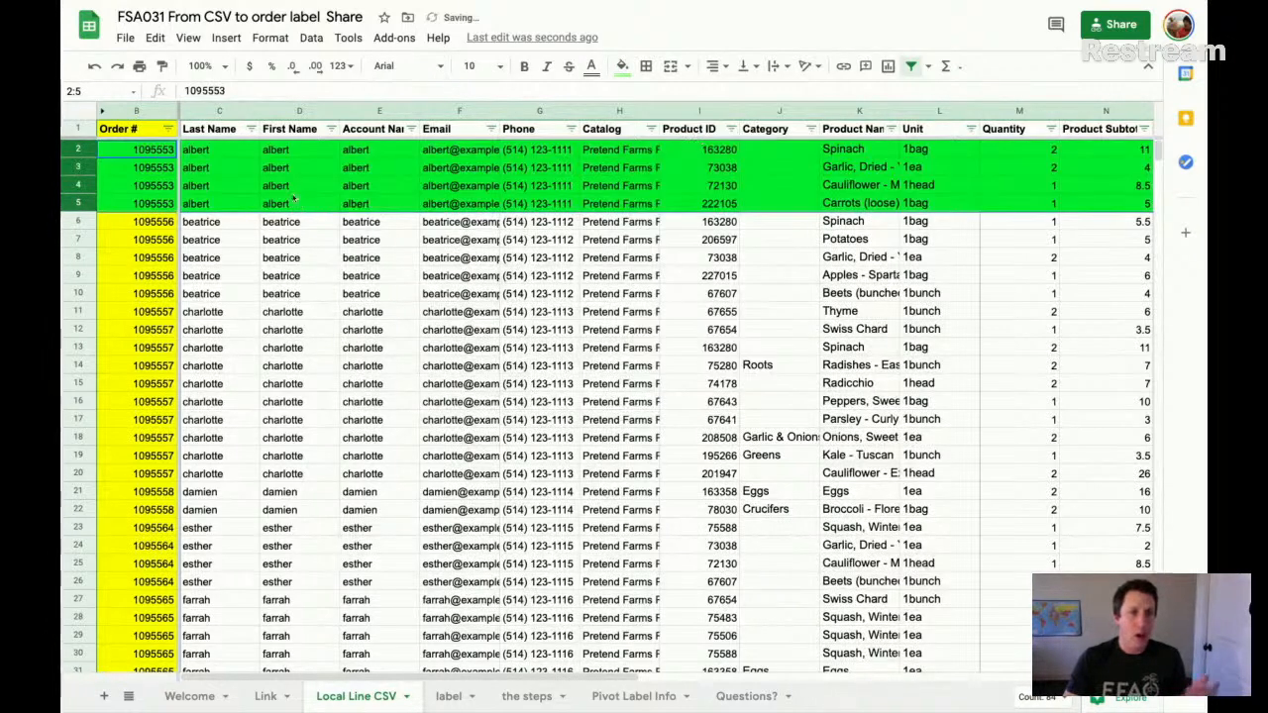
key("ctrl+z")
left_click(592, 66)
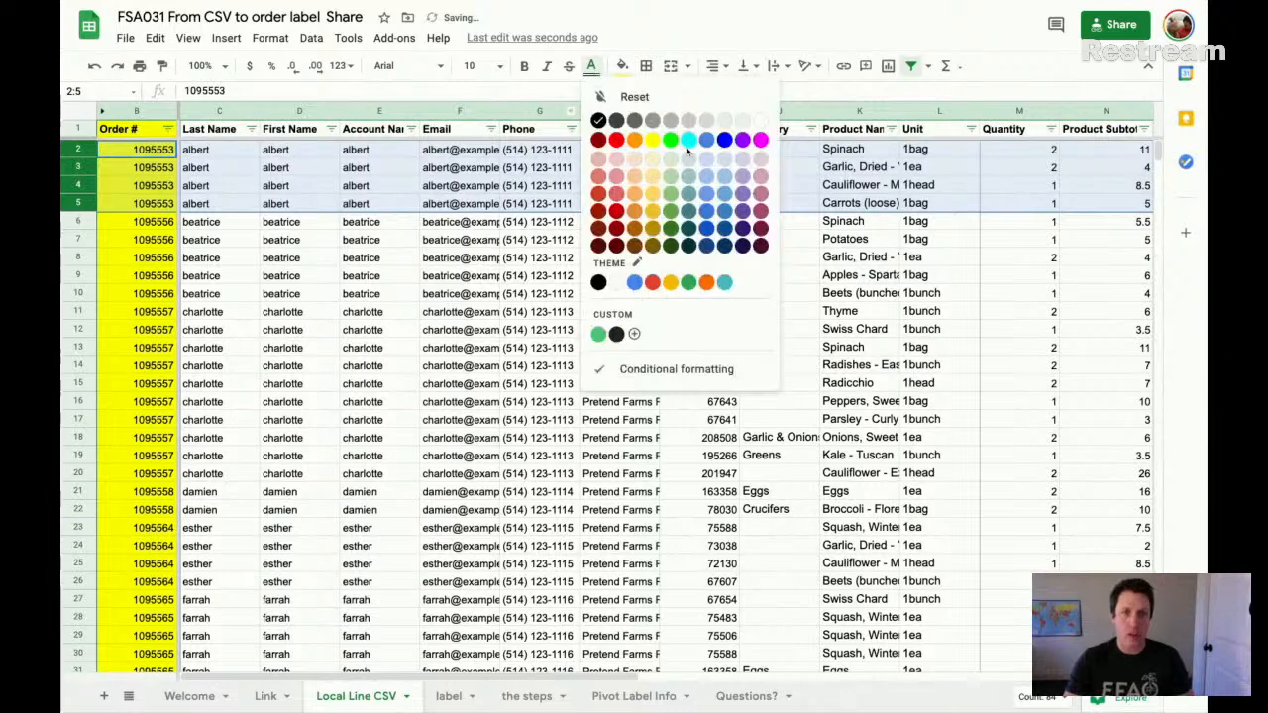
left_click(725, 141)
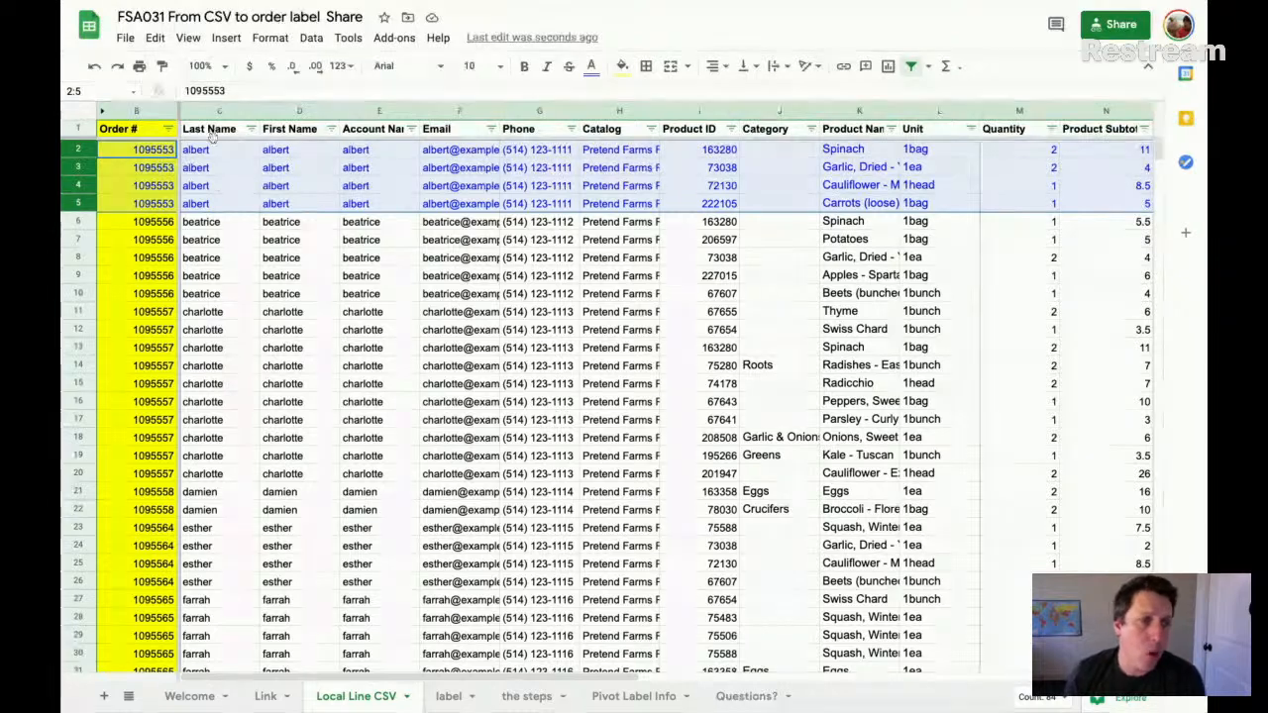
- Examine the customer detail columns from Last Name through Phone
left_click_drag(198, 149, 362, 156)
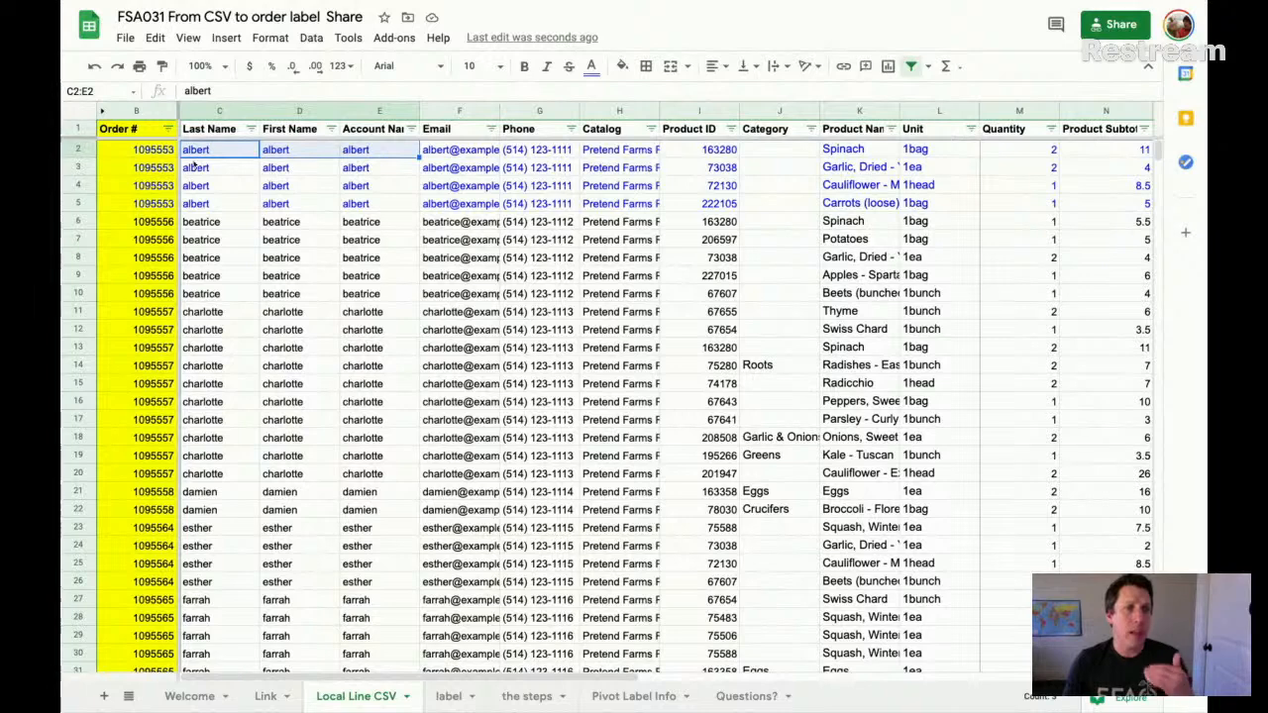
left_click(212, 117)
key("shift+Right")
key("shift+Right")
key("shift+Right")
key("shift+Right")
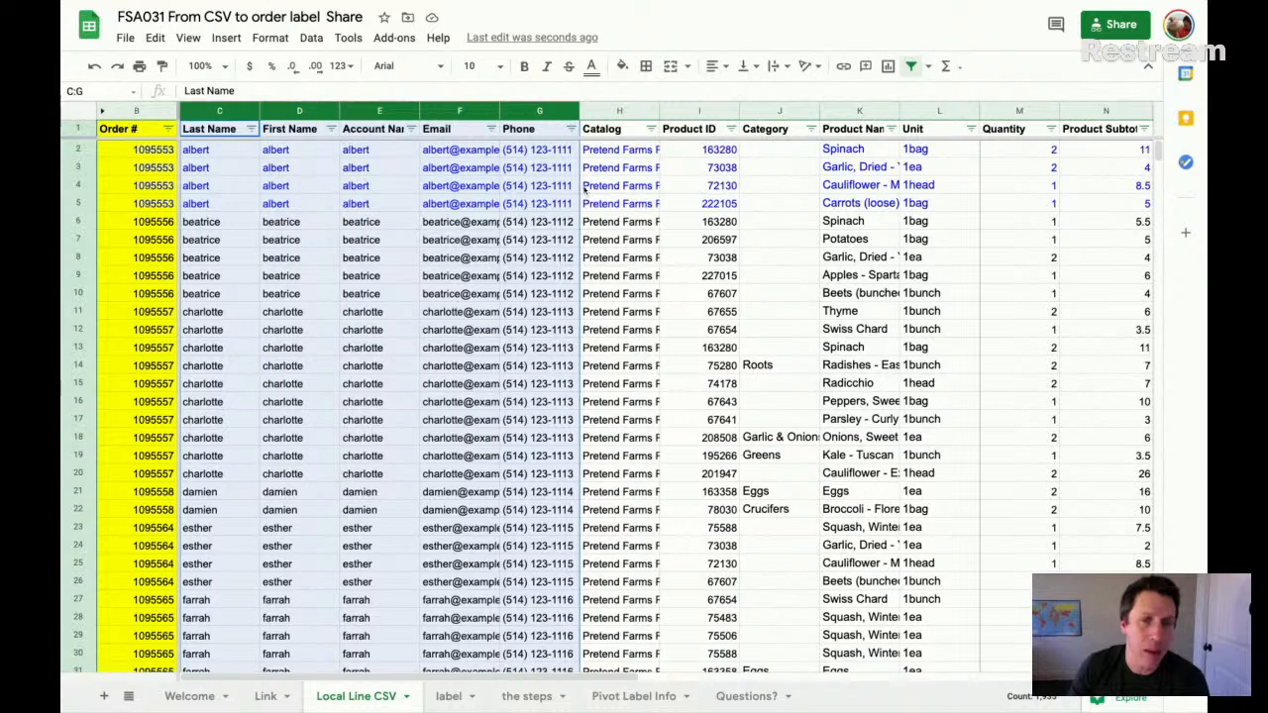
key("ctrl+alt+0")
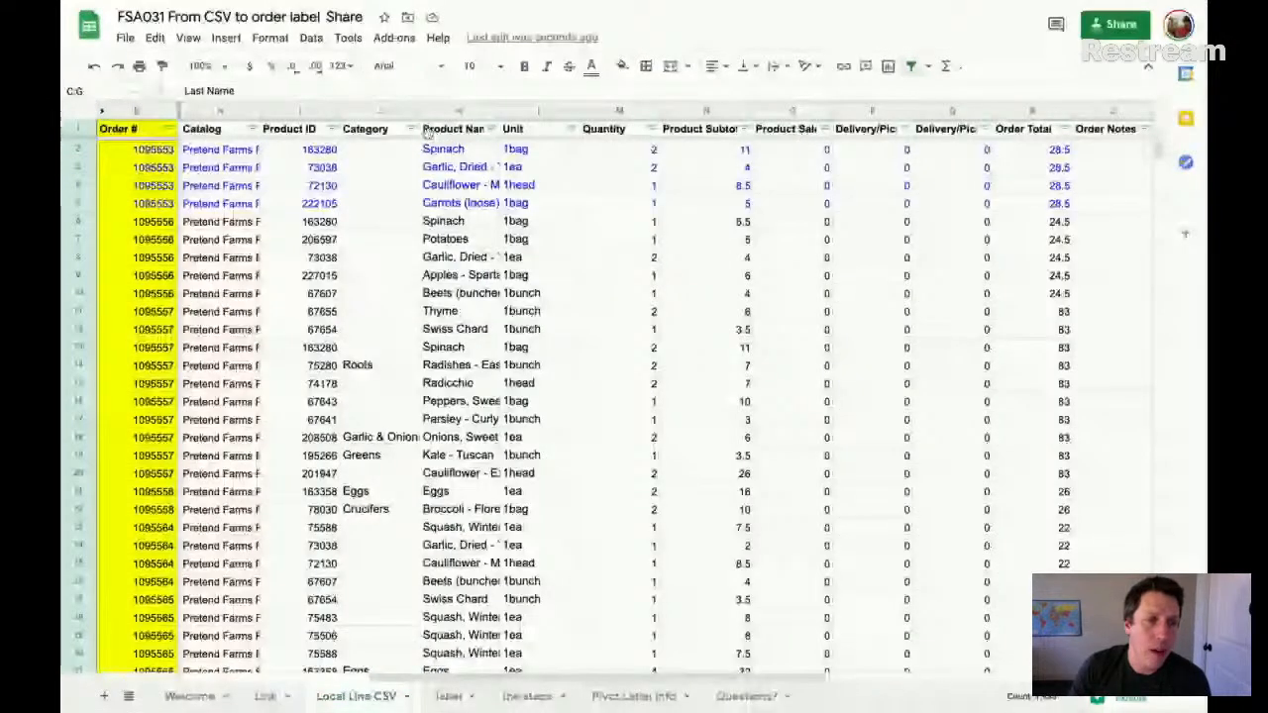
- Widen the Product Name column to fit the longer names, and check the Unit and Quantity columns beside it
left_click(457, 111)
left_click_drag(499, 111, 598, 111)
left_click(626, 111)
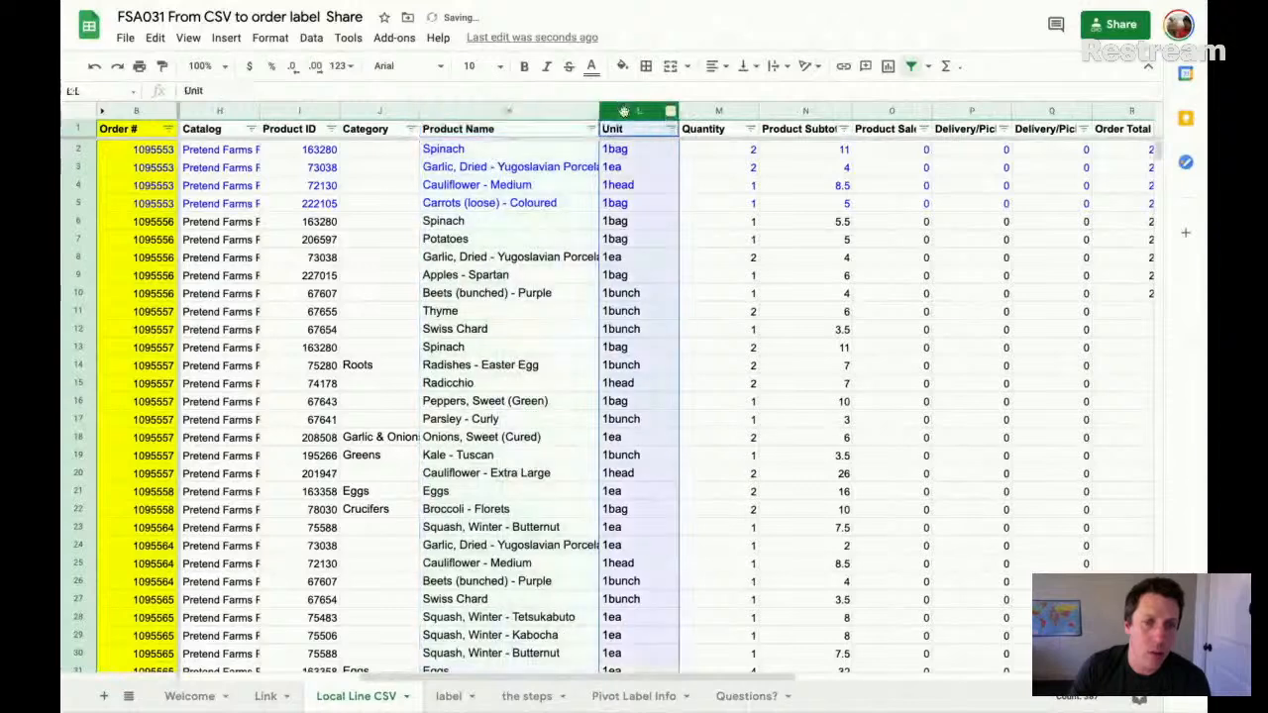
left_click(500, 153)
left_click(671, 149)
left_click(717, 152)
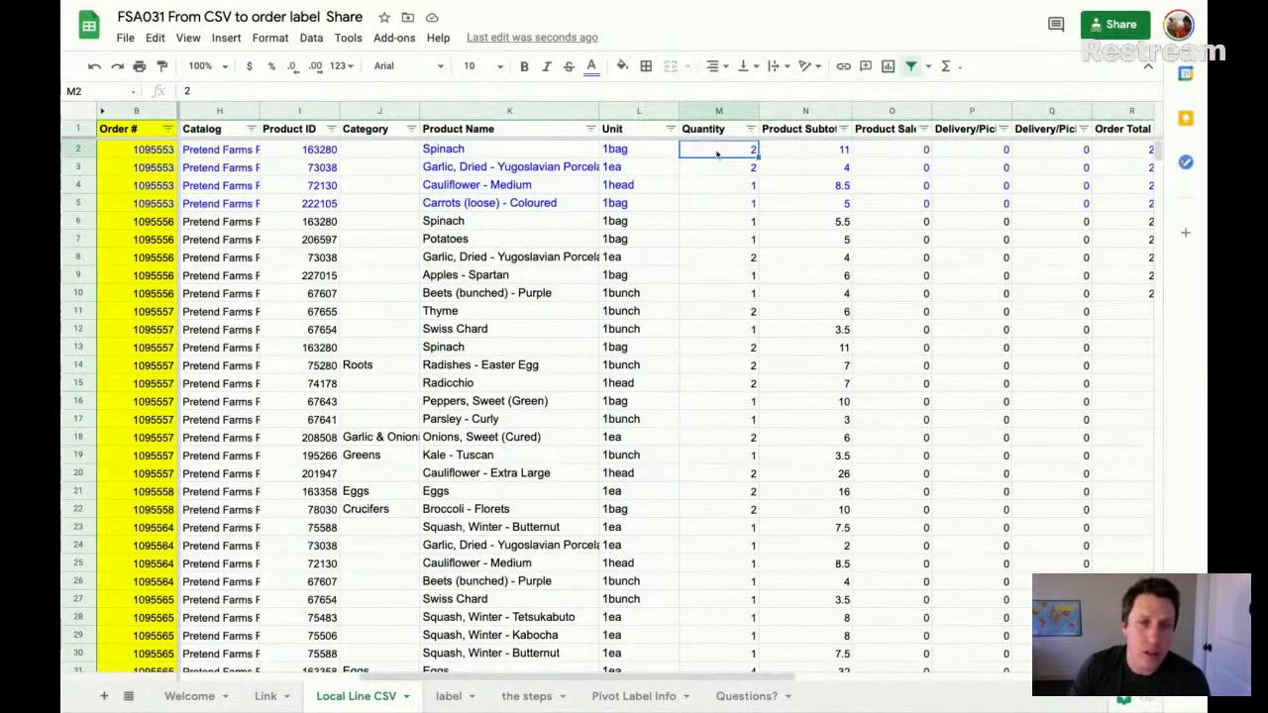
- Examine the price columns from Product Subtotal through Order Total
scroll(717, 151, "right", 4)
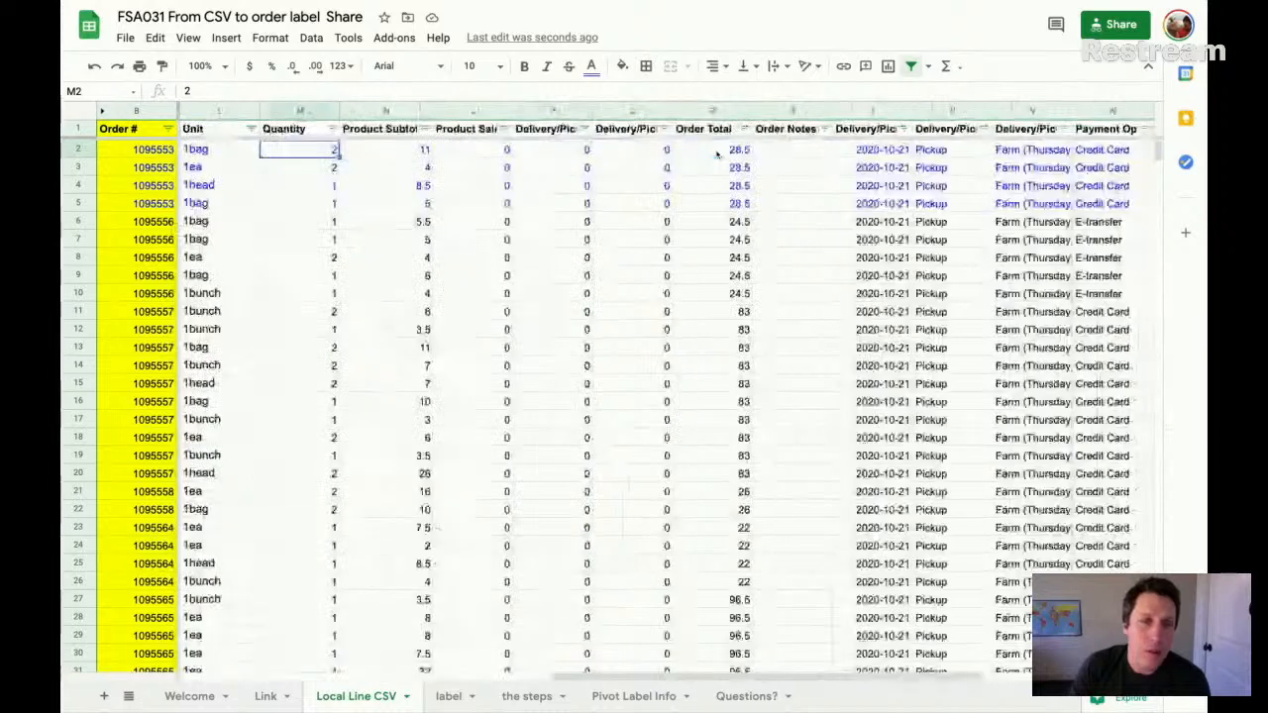
left_click(382, 111)
left_click(741, 111, "shift")
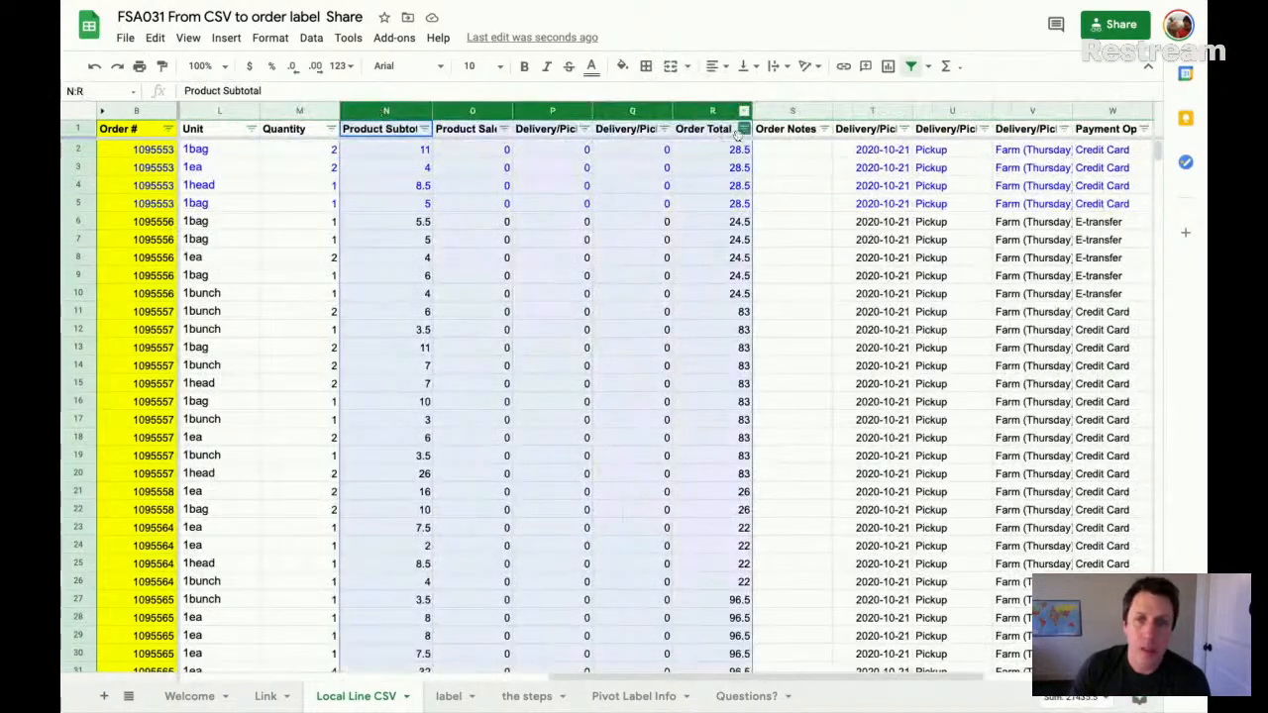
- Widen the Delivery/Pickup Location column to show the full location text and select its first entry
scroll(741, 129, "right", 2)
scroll(738, 133, "right", 2)
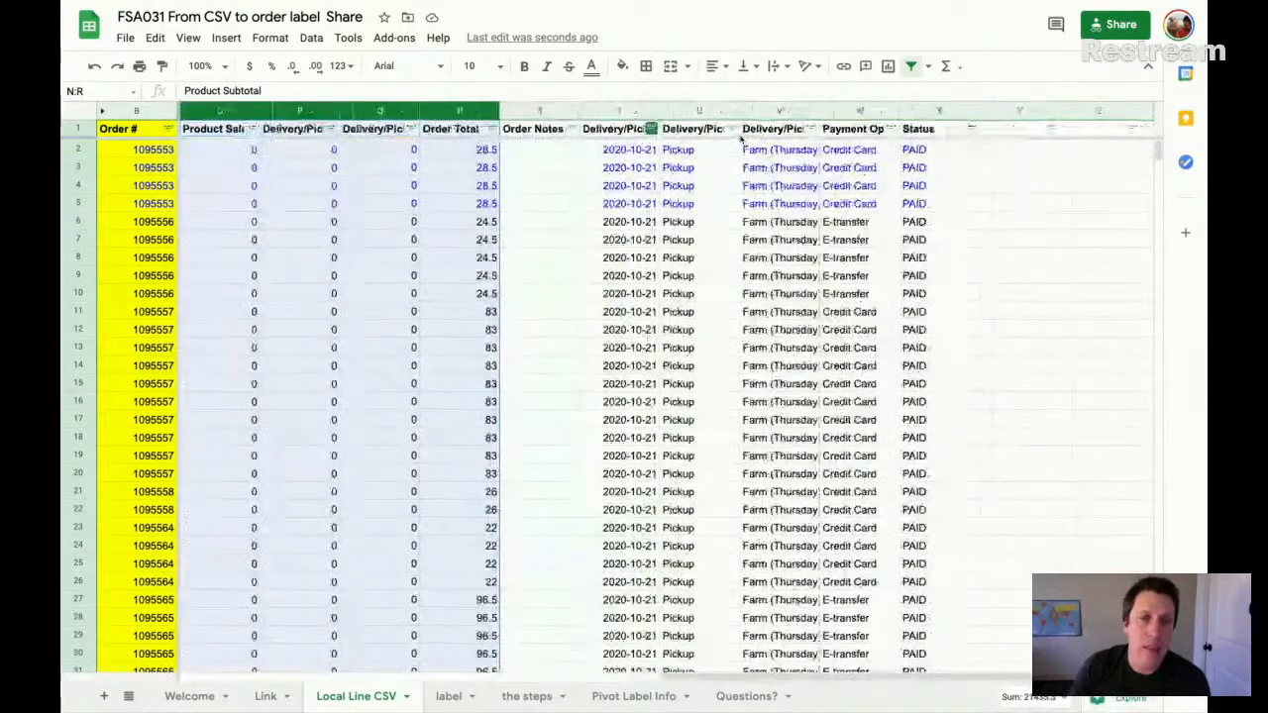
left_click(615, 109)
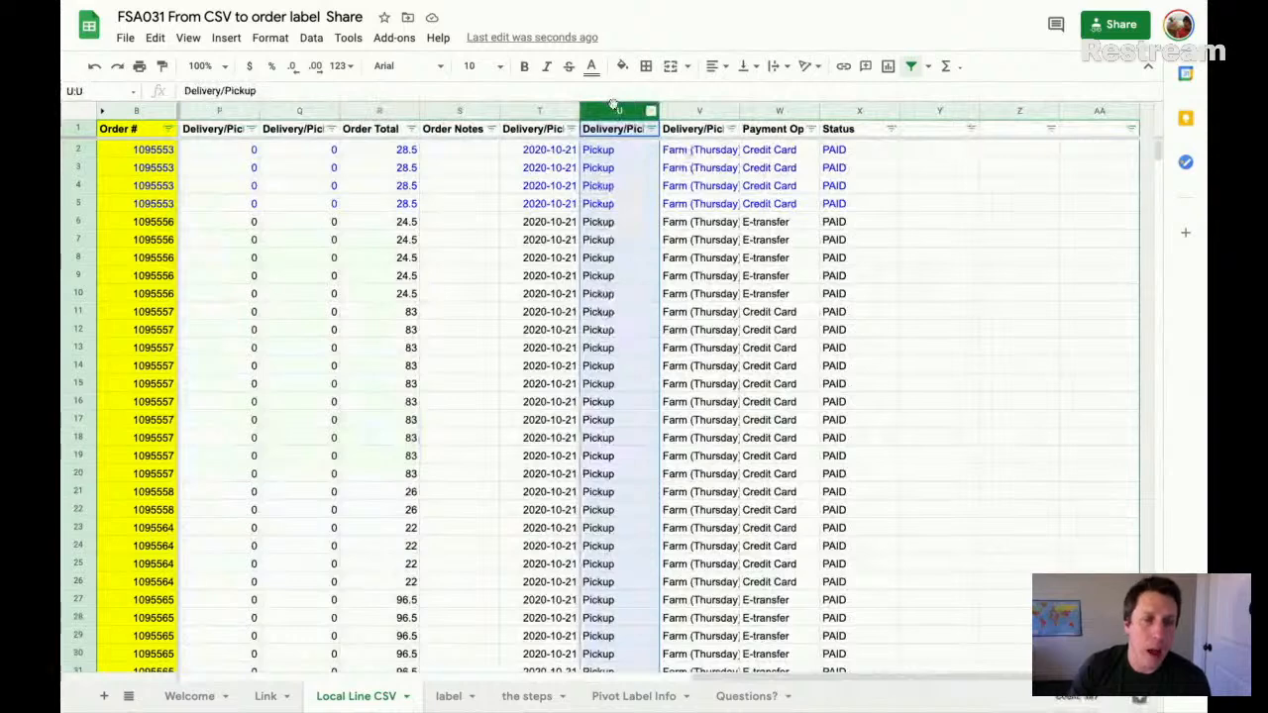
left_click(699, 111)
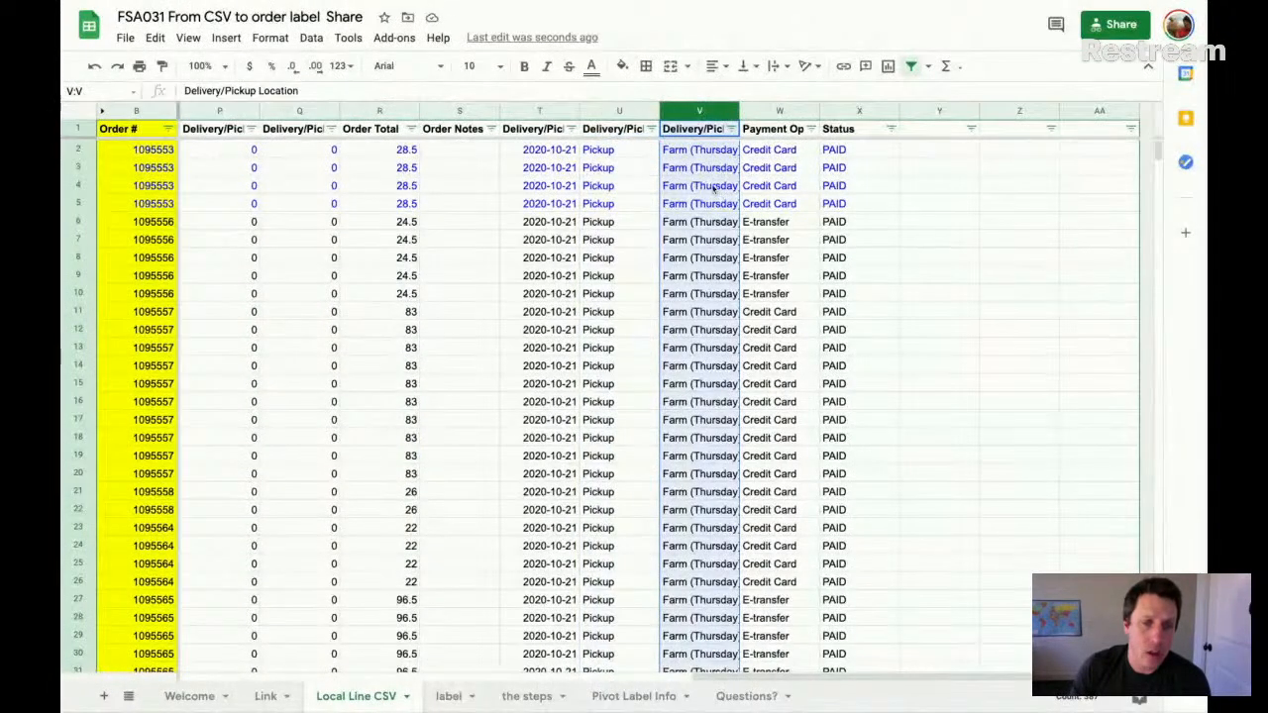
left_click_drag(739, 111, 814, 110)
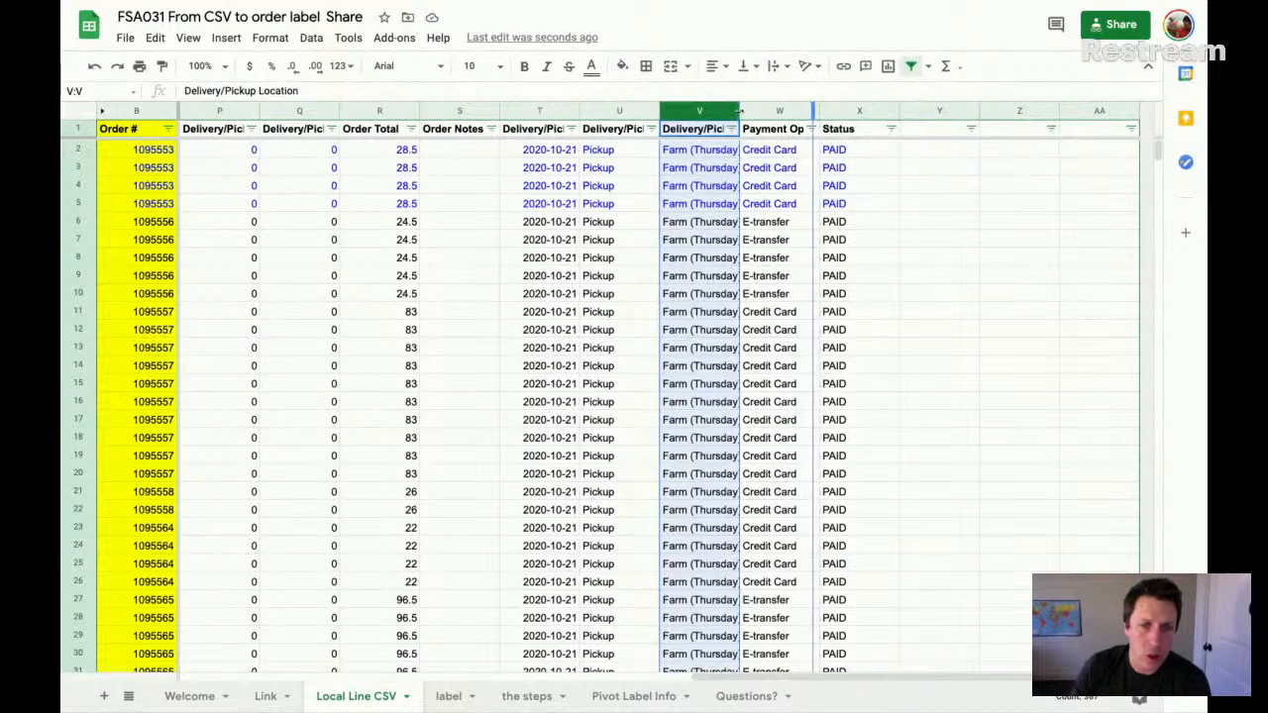
left_click(738, 150)
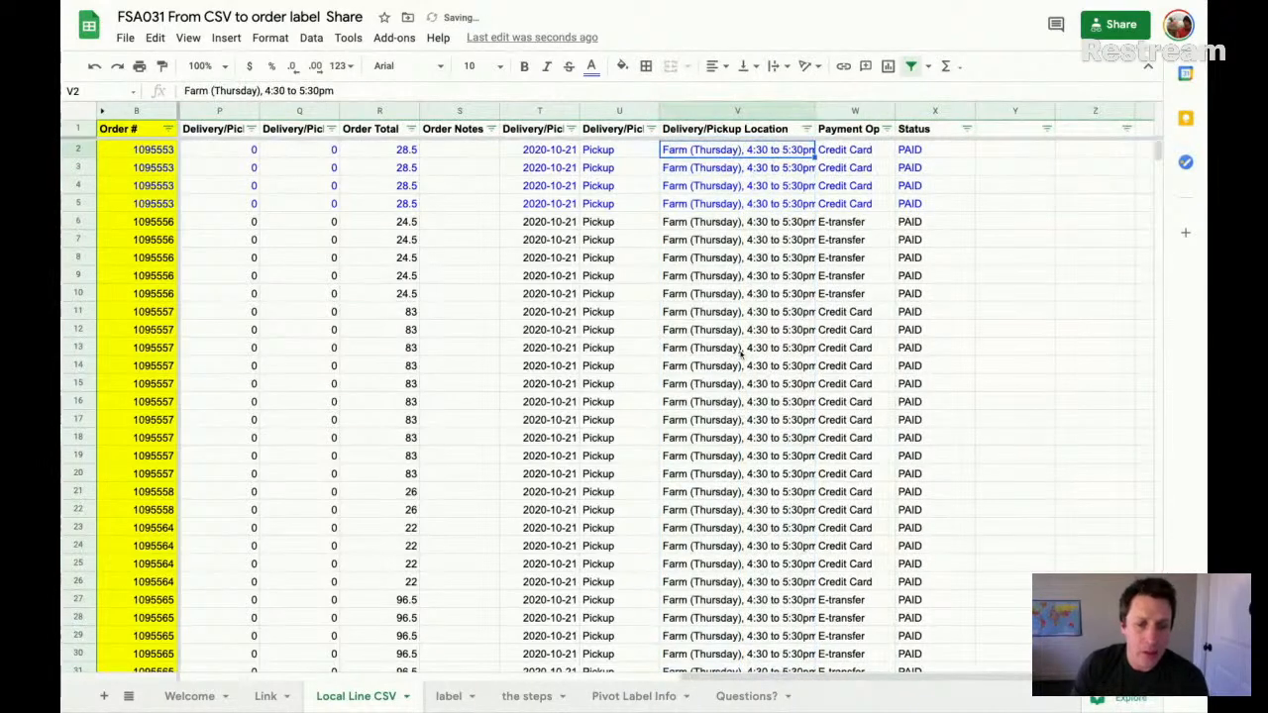
- Examine the pickup locations and the Status column down the order list, and select the first order's rows 2 to 5
scroll(734, 363, "down", 5)
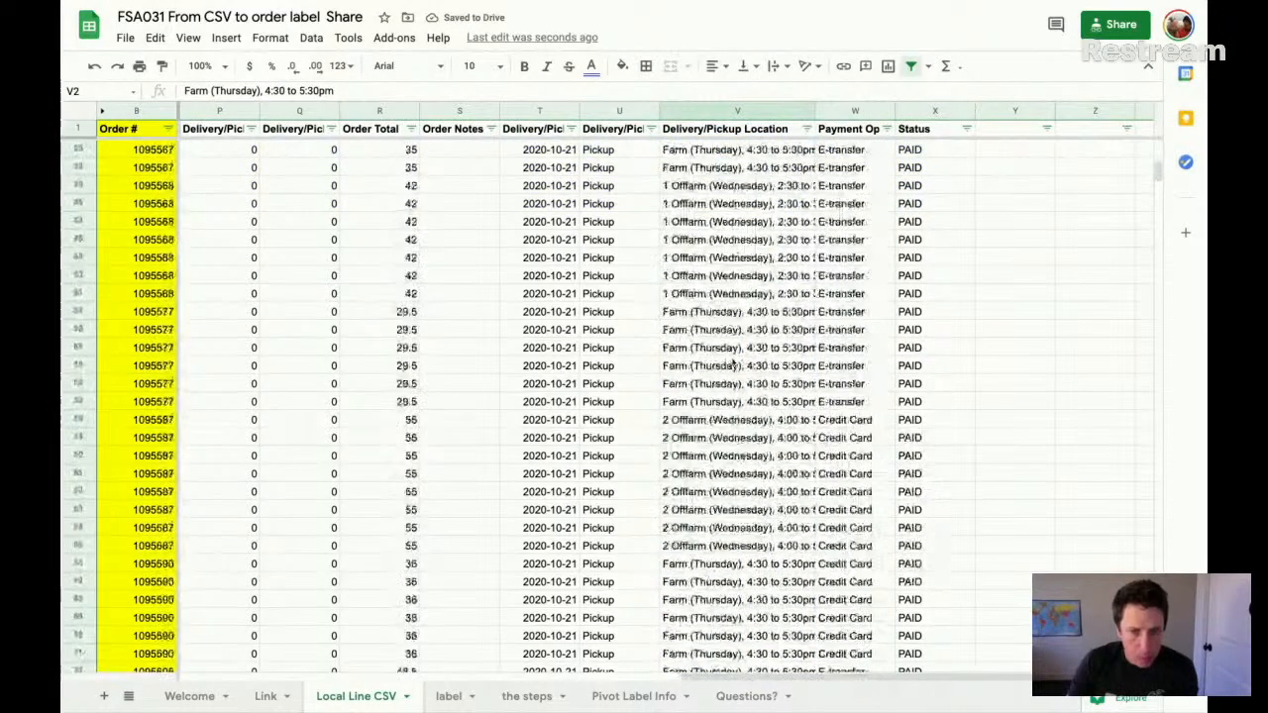
scroll(735, 362, "up", 5)
left_click(926, 111)
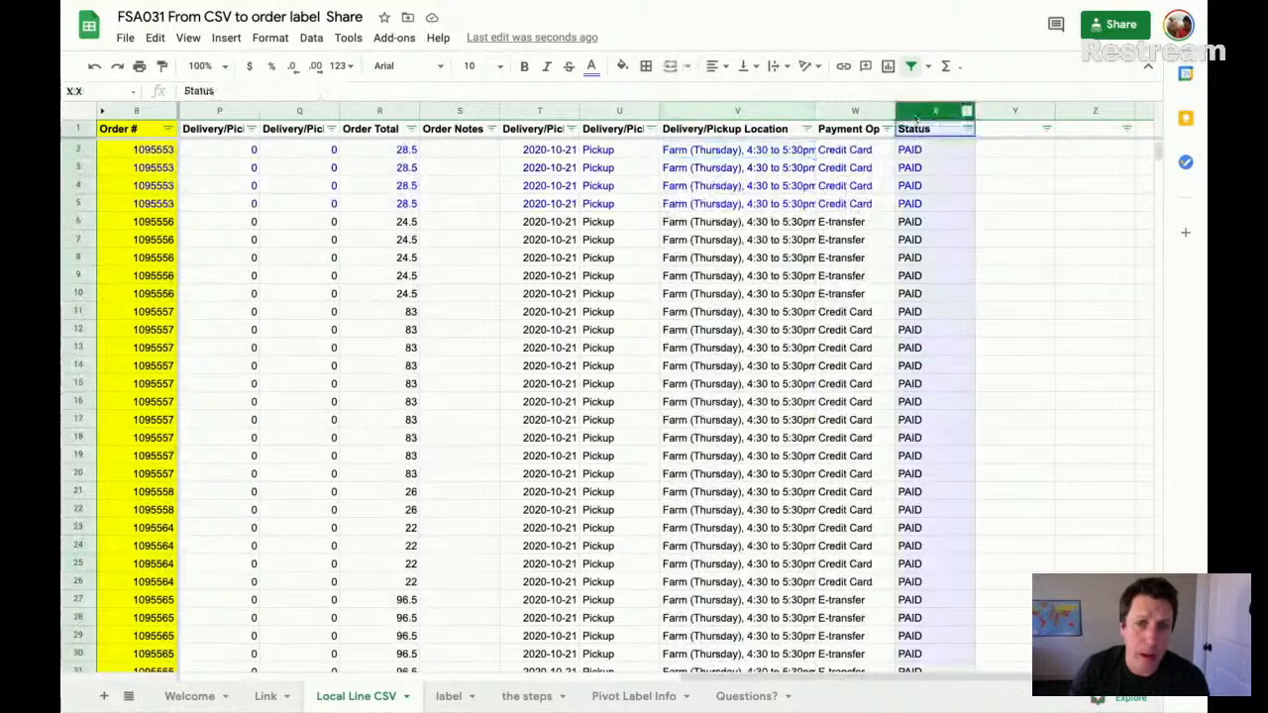
scroll(906, 248, "down", 5)
scroll(911, 256, "up", 5)
scroll(911, 256, "left", 5)
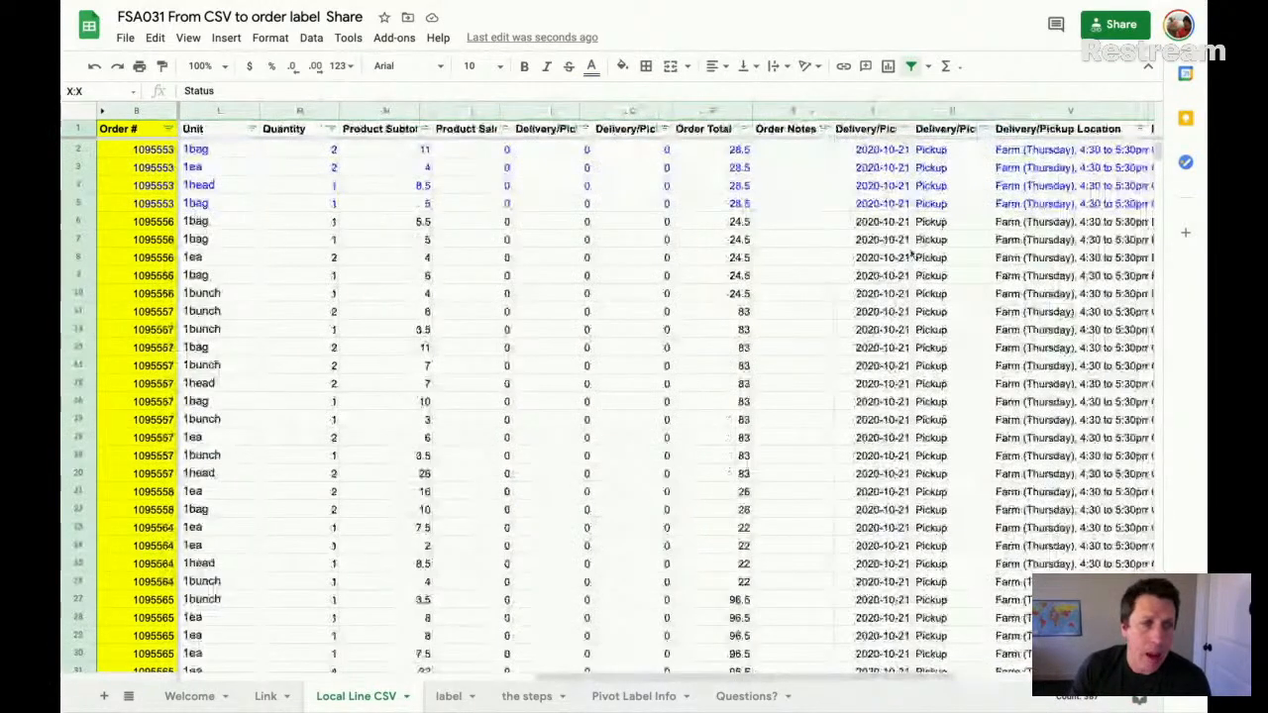
scroll(909, 255, "left", 5)
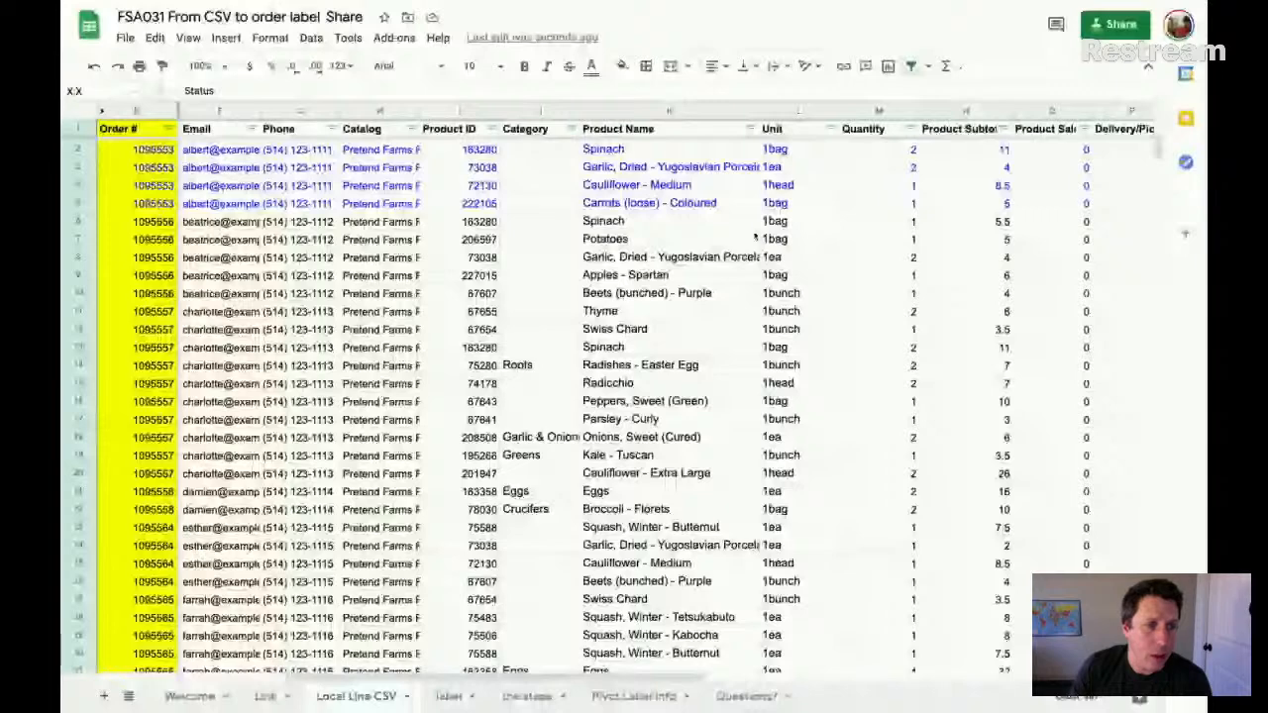
left_click_drag(87, 203, 88, 149)
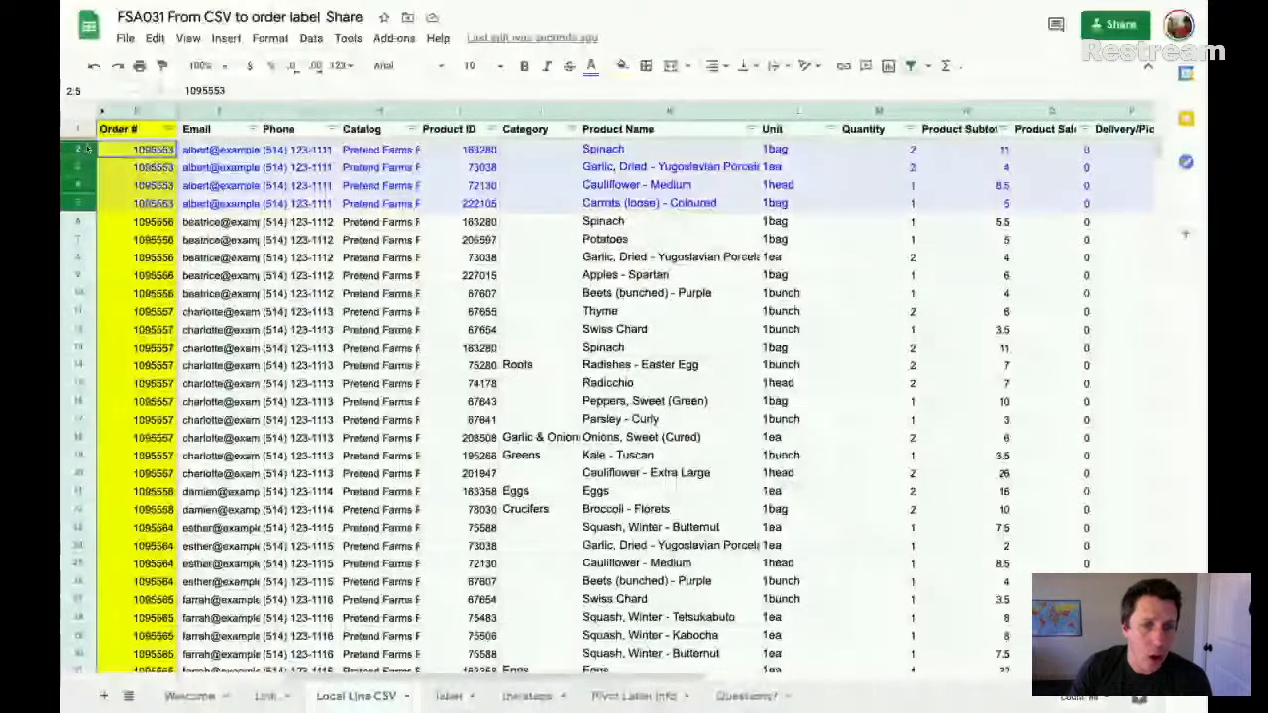
- Open the label sheet and examine its pickup, order, name, phone, total, payment and ordered-items fields
left_click(451, 696)
left_click(117, 163)
left_click(218, 166)
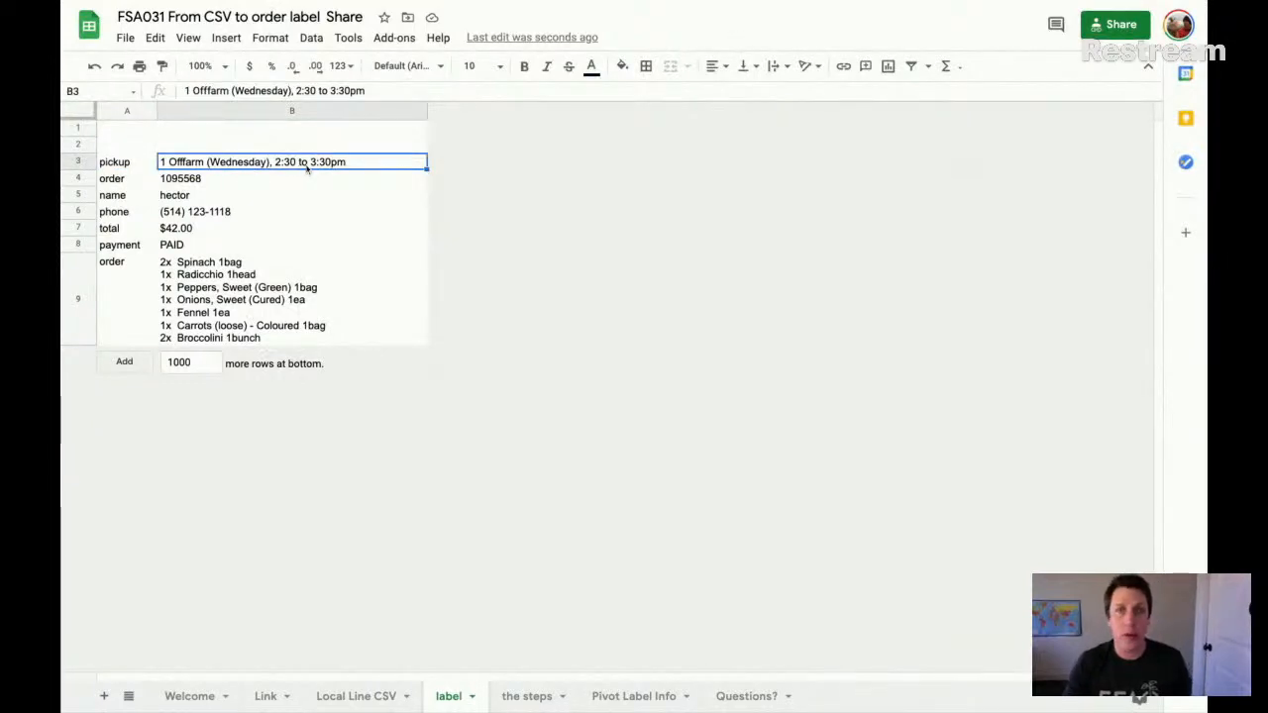
left_click(213, 180)
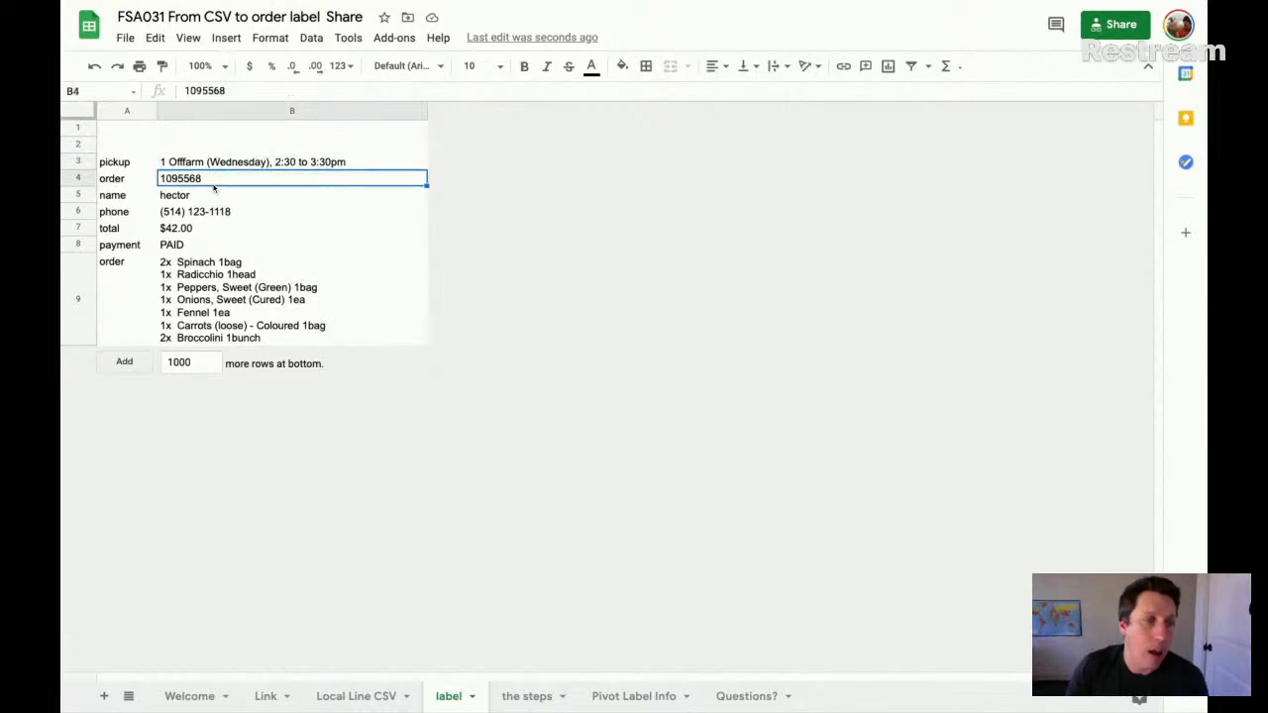
left_click(196, 198)
left_click(203, 214)
left_click(198, 229)
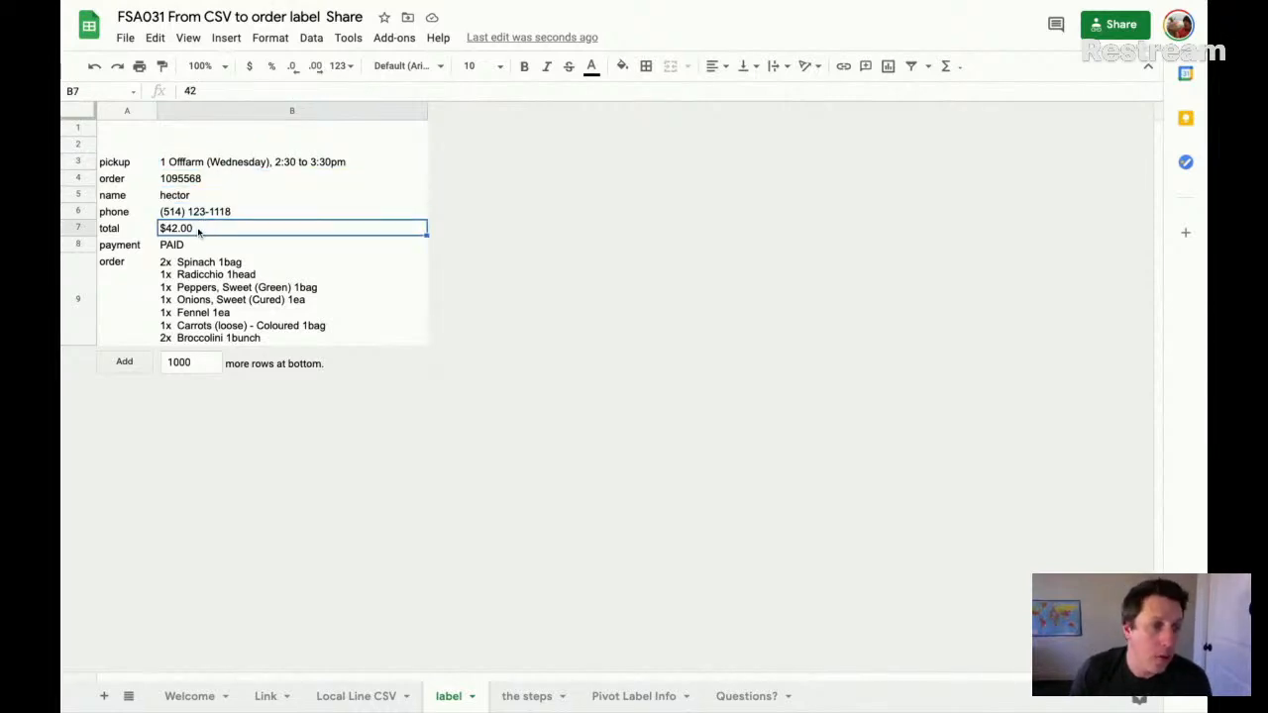
left_click(191, 250)
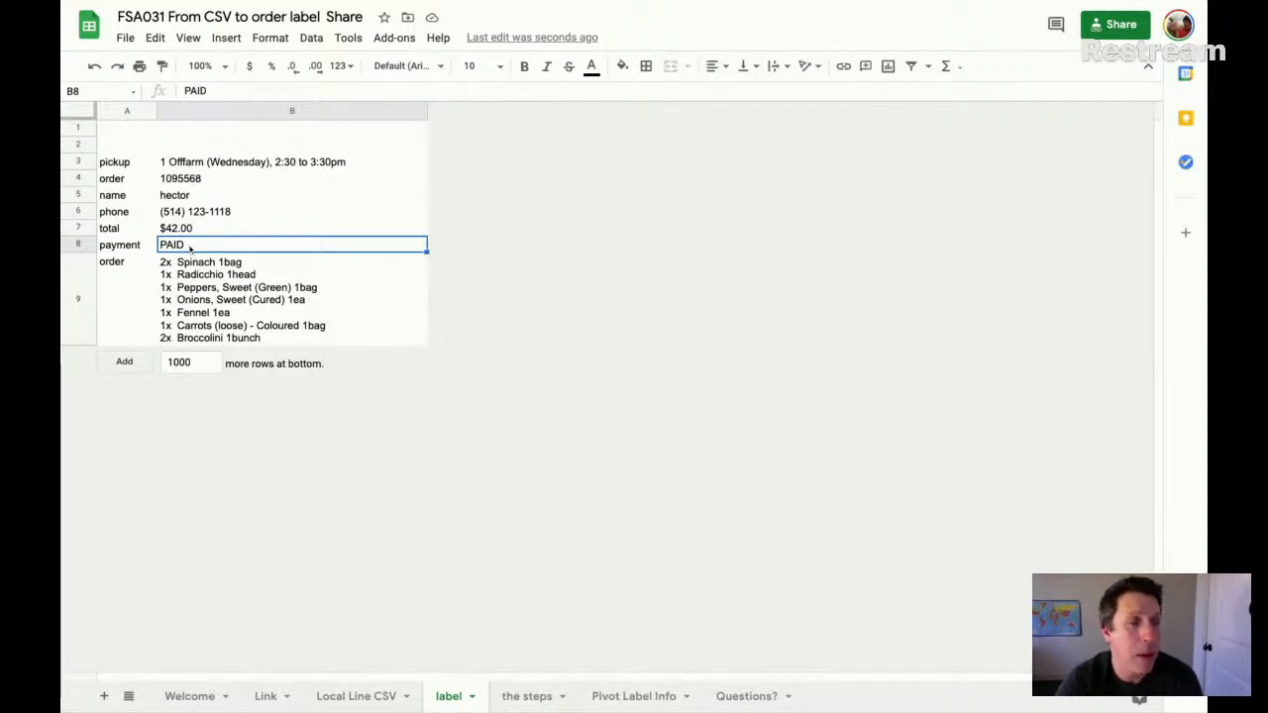
left_click(208, 294)
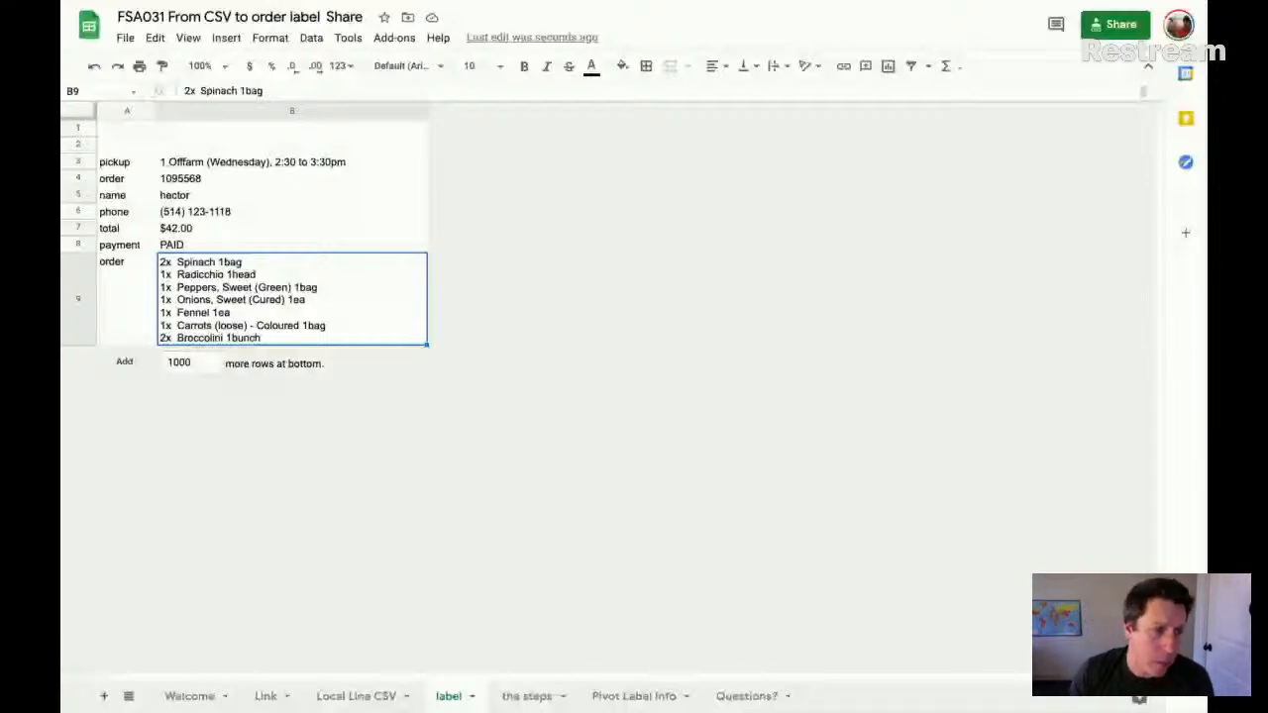
- Apply borders to all cells of the label in range A3:B9
left_click_drag(109, 161, 334, 263)
left_click(645, 66)
left_click(653, 97)
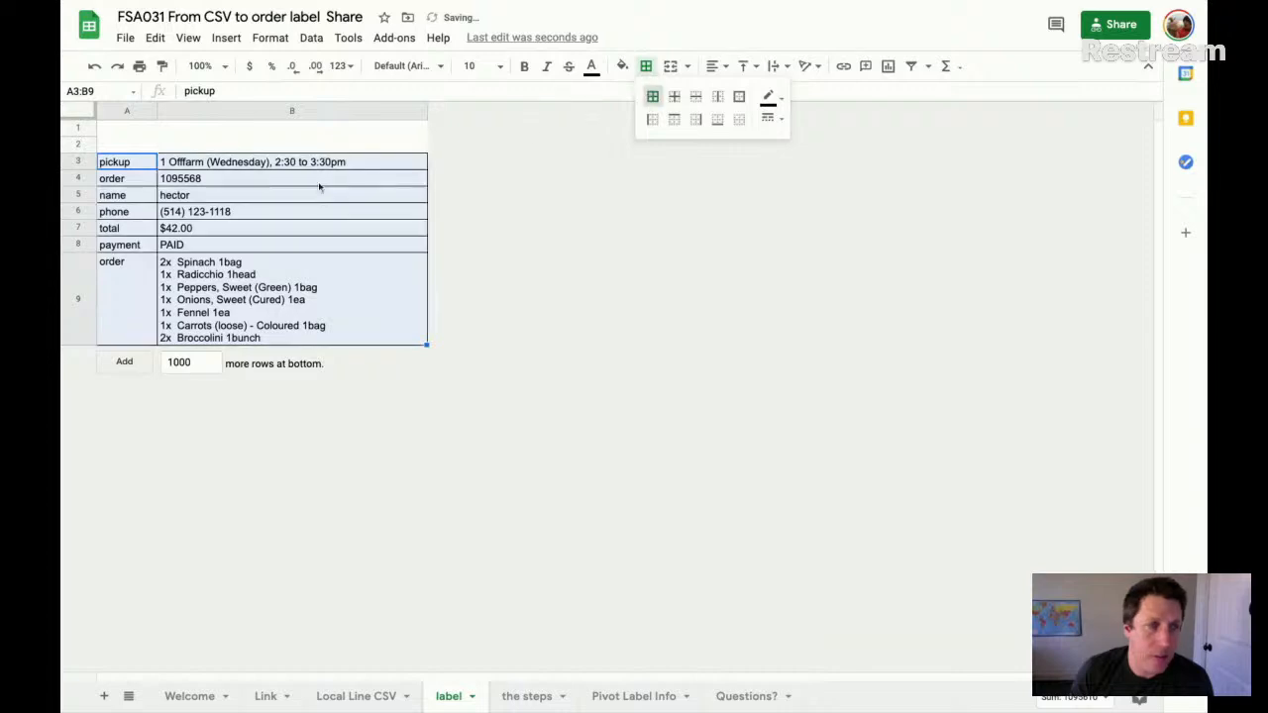
left_click(183, 168)
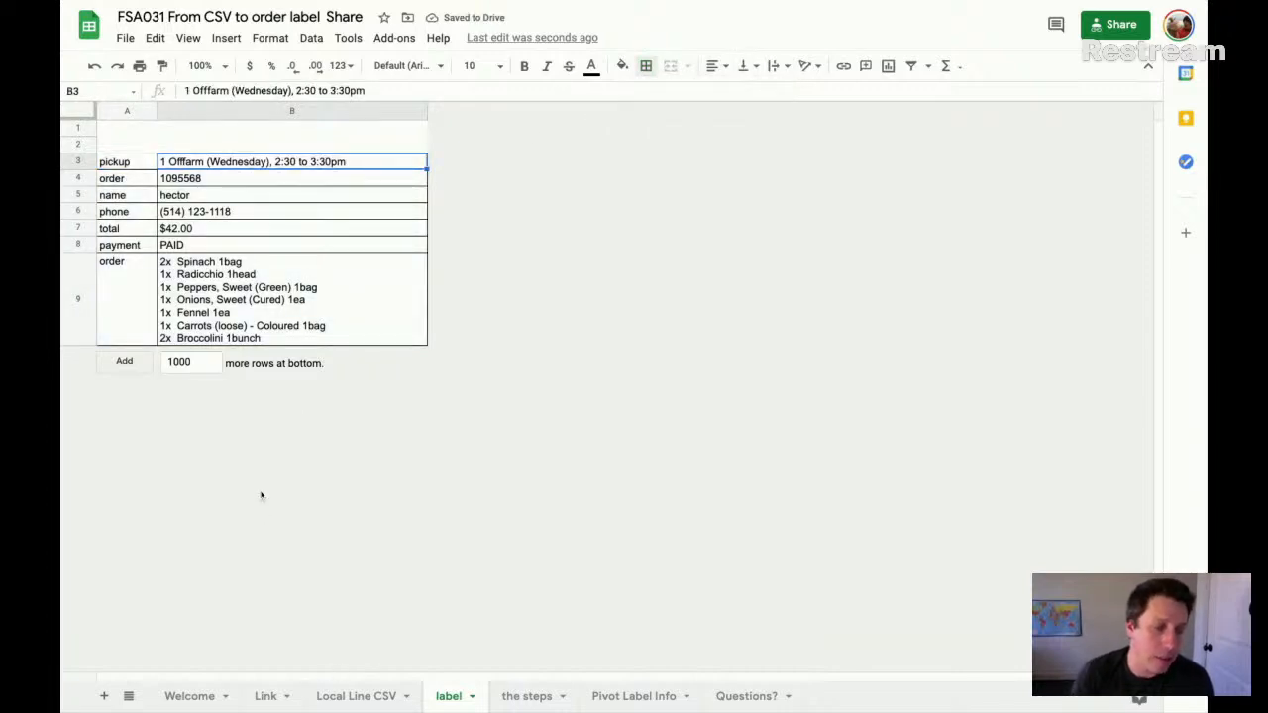
- Review the Order # column in the Local Line CSV sheet again and return to the label sheet
left_click(346, 696)
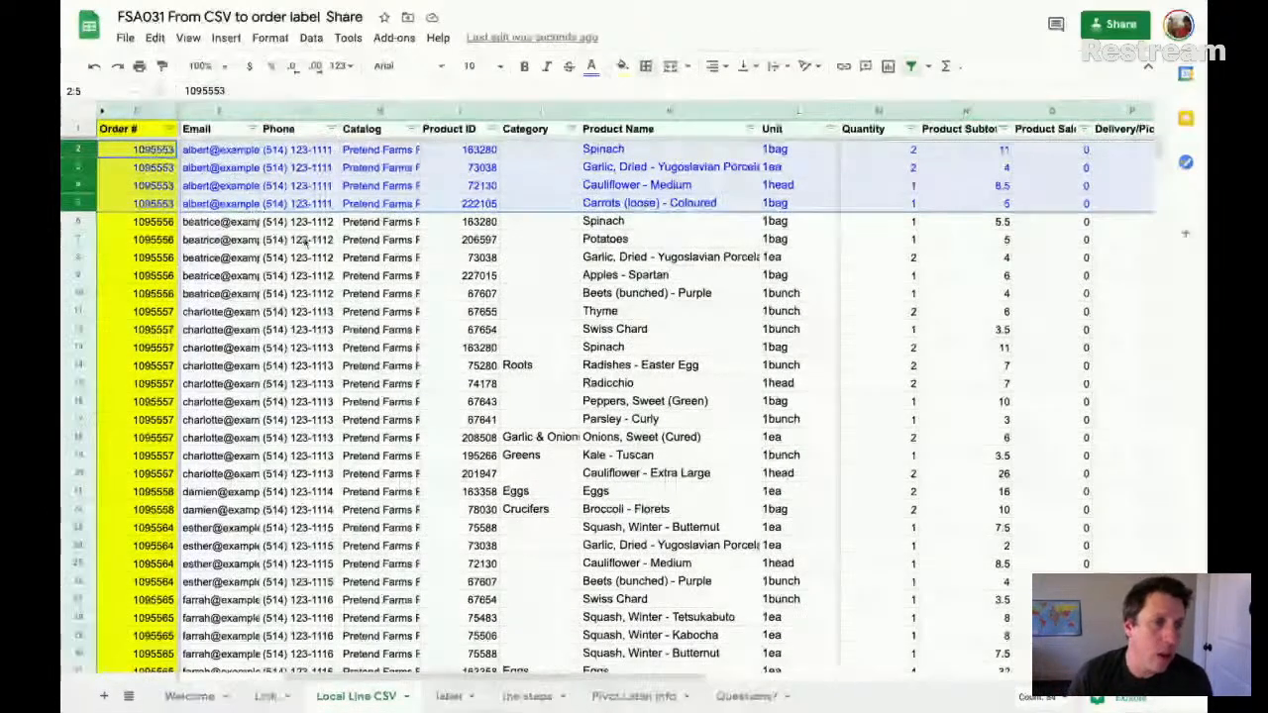
left_click(137, 111)
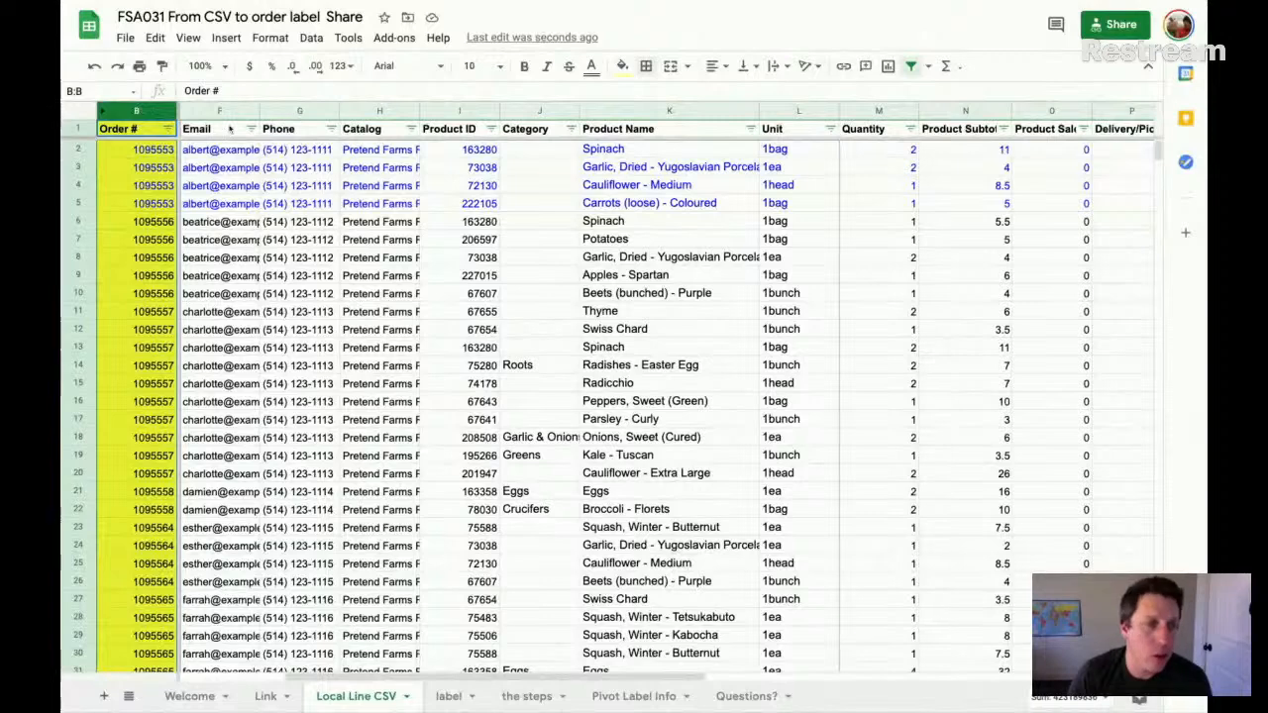
left_click(149, 138)
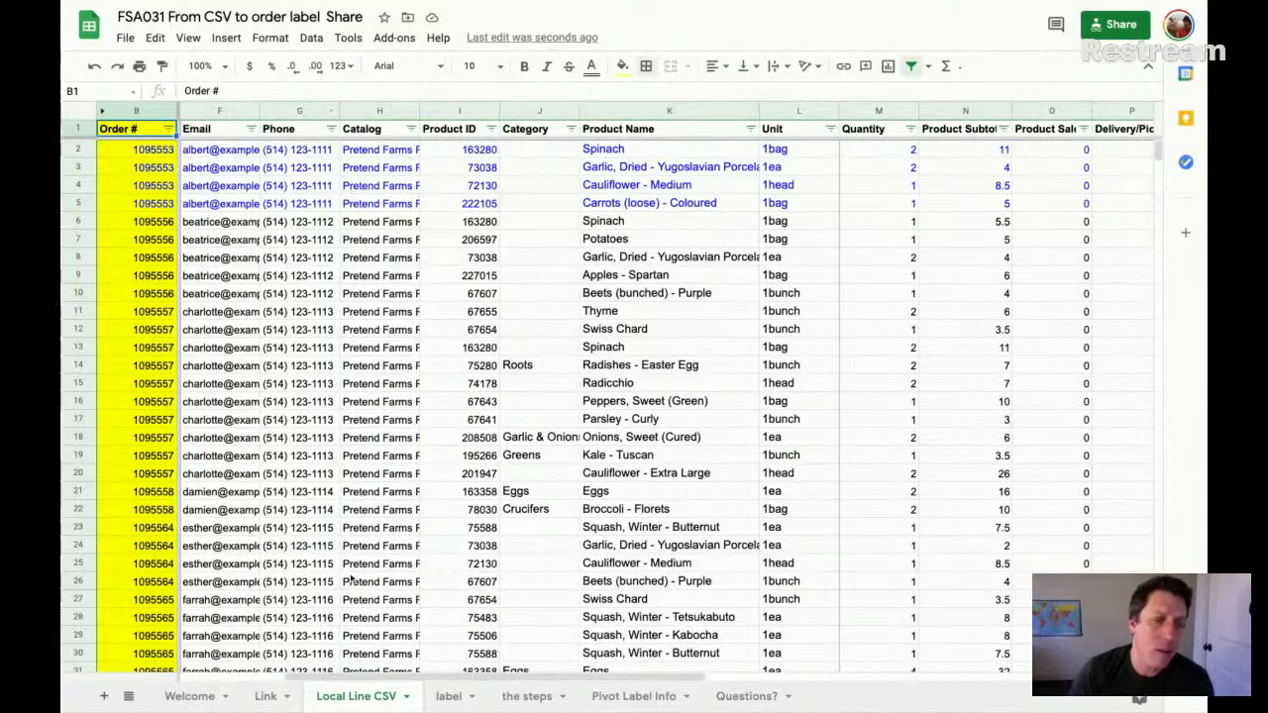
left_click(448, 696)
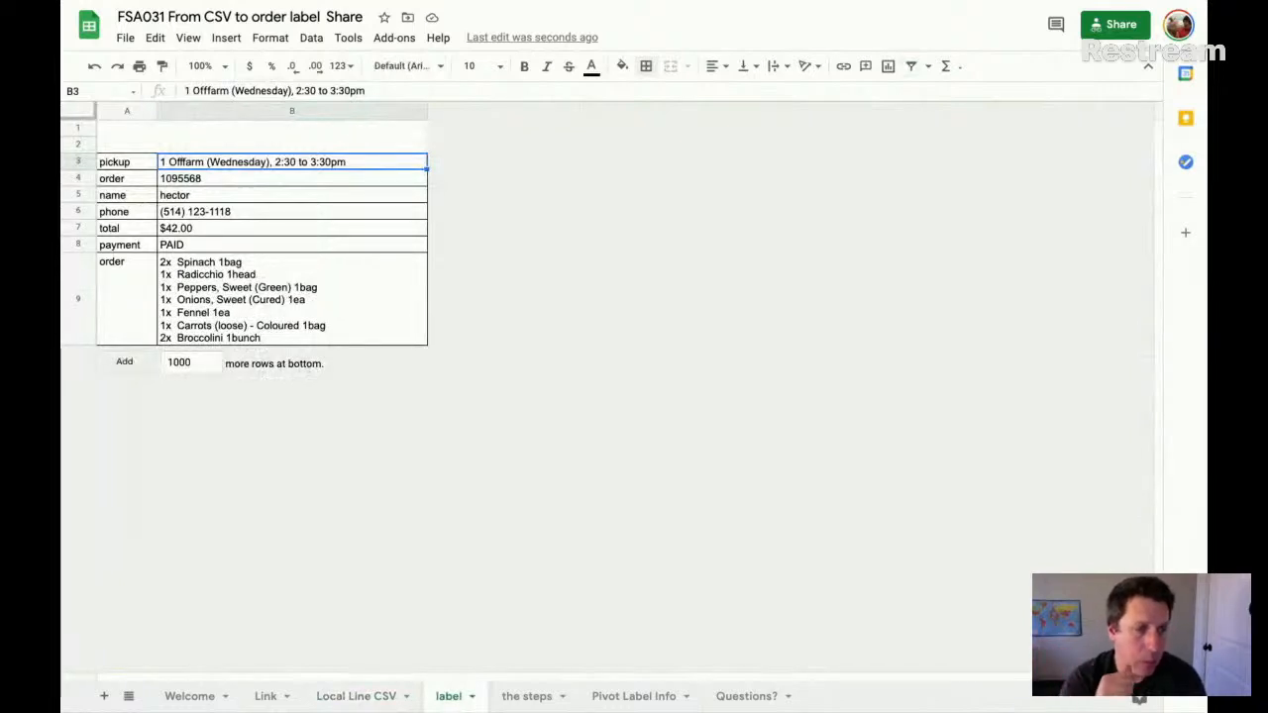
- Compare the label's ordered-items cell B9 with the first order's Product Name and Unit cells K2:L5 in the Local Line CSV sheet
left_click(227, 325)
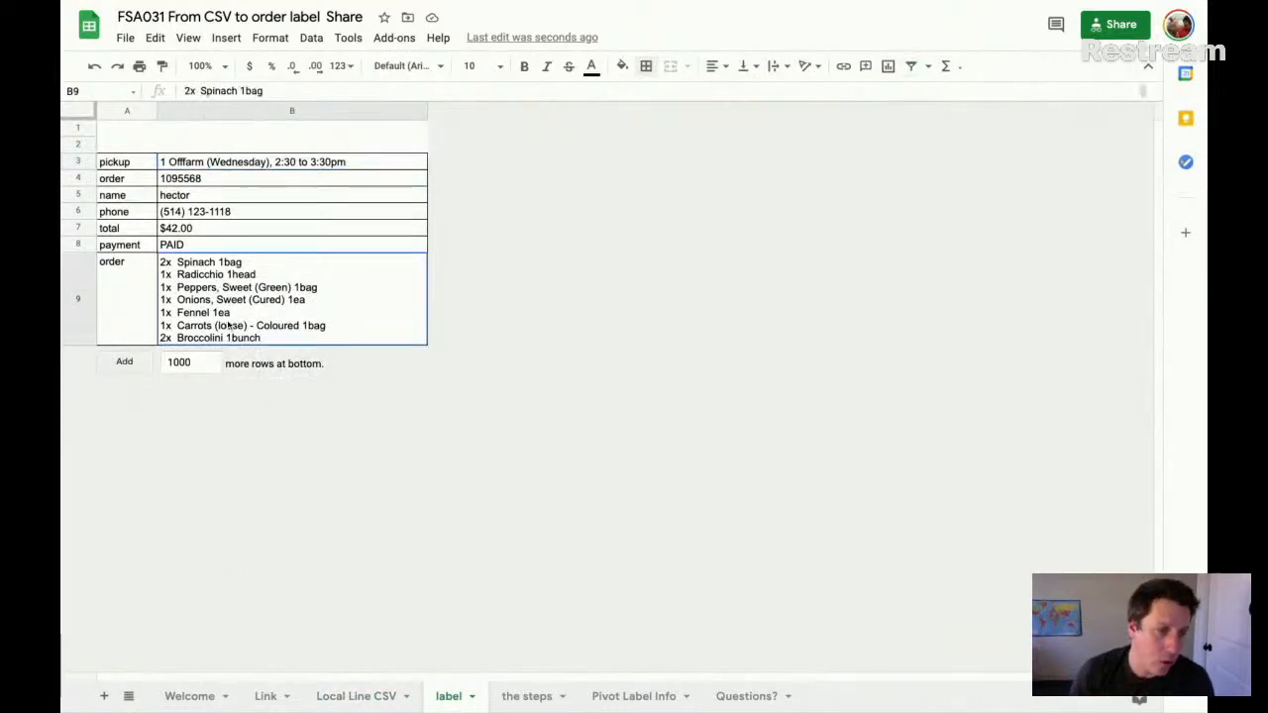
left_click(353, 705)
left_click(645, 151)
left_click_drag(644, 150, 812, 207)
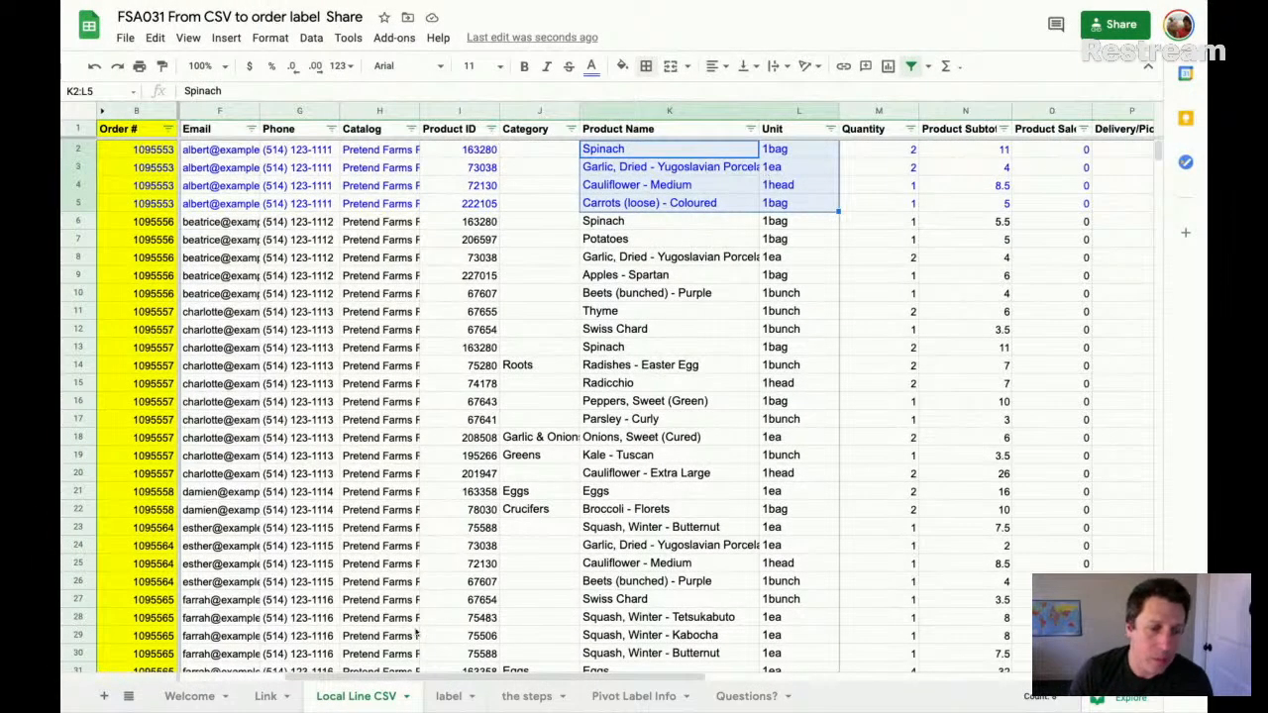
left_click(446, 695)
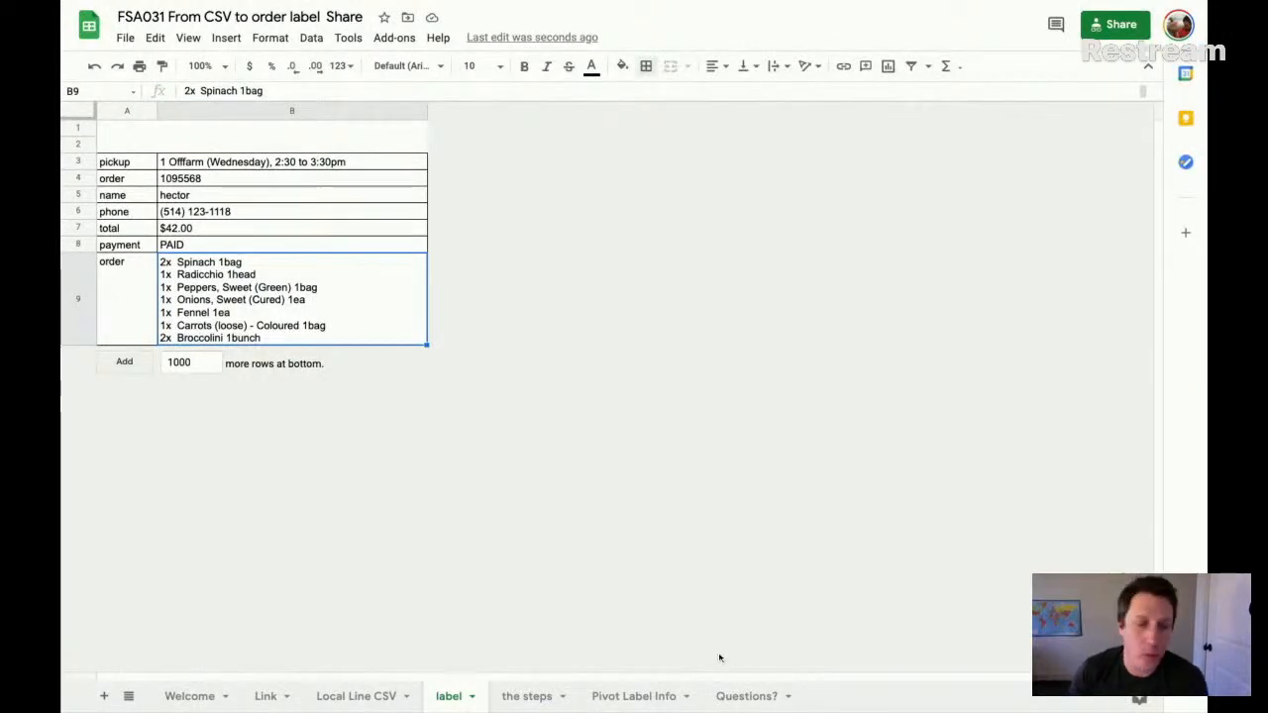
- Open the sheet named the steps and select the sample order's rows in A3:E6
left_click(525, 696)
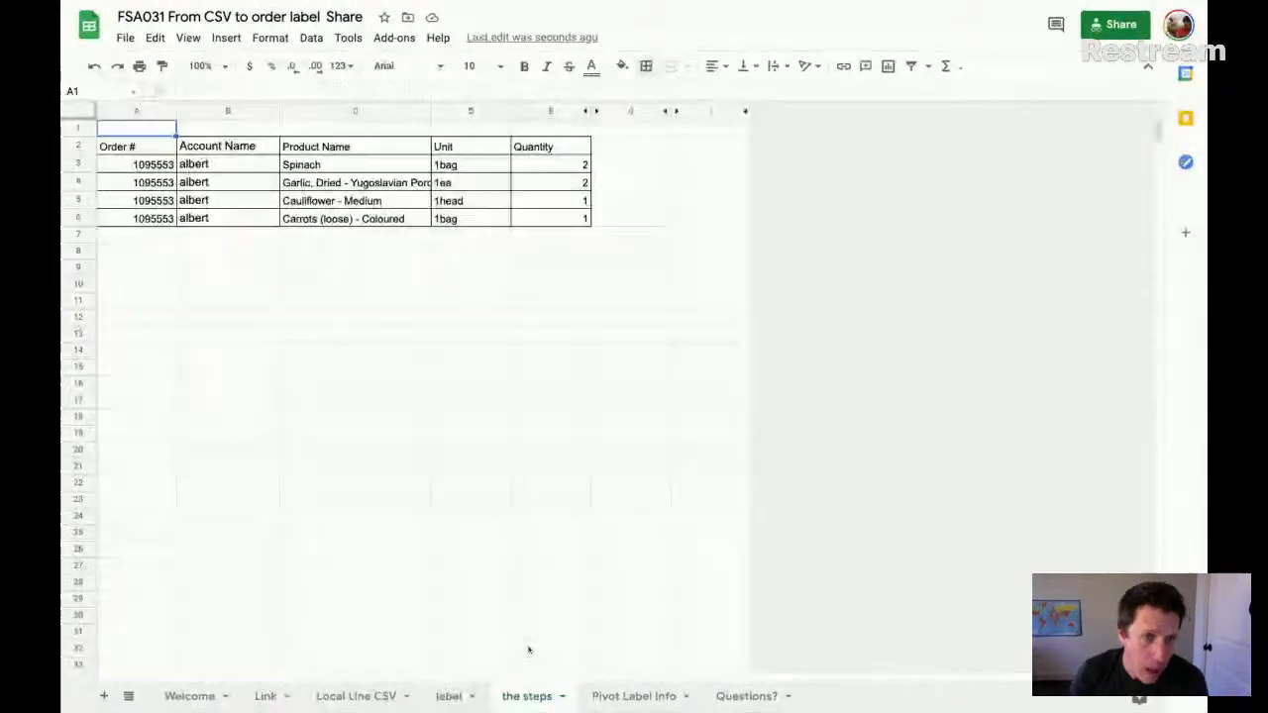
left_click(114, 165)
key("shift+Down")
key("shift+Down")
key("shift+Right")
key("shift+Right")
key("shift+Right")
key("shift+Right")
key("shift+Down")
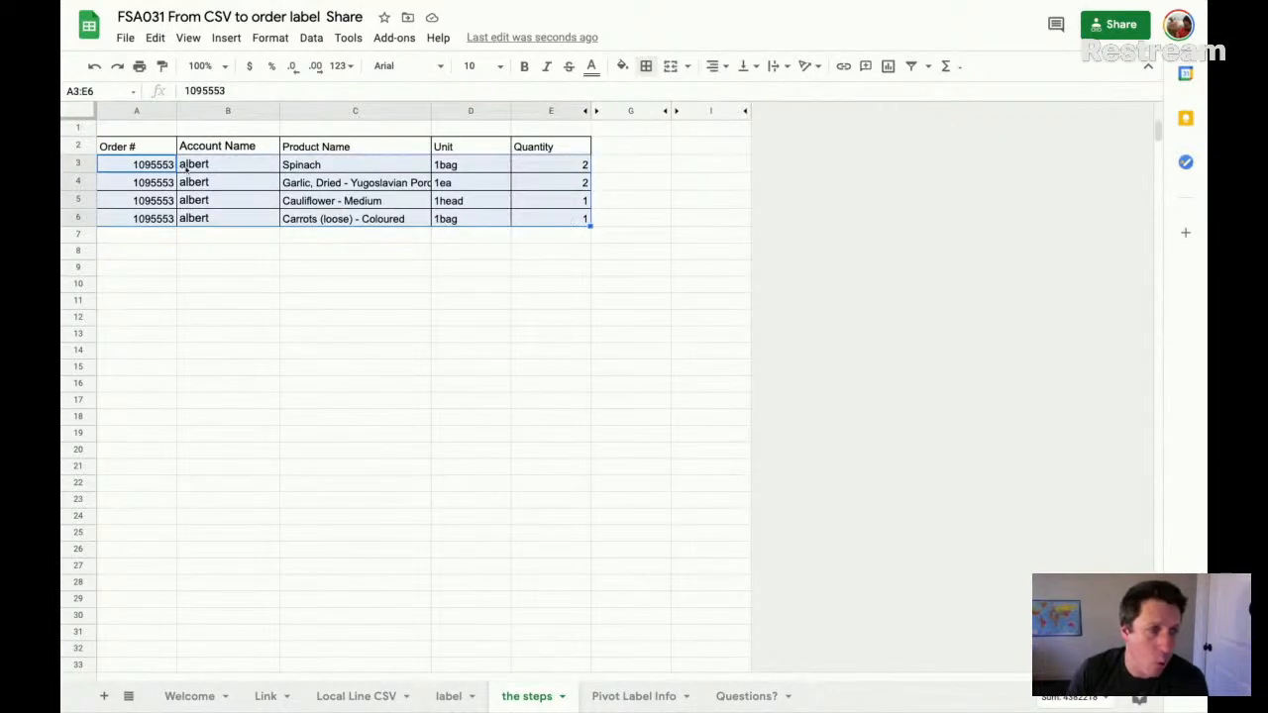
- Examine the sample order's Product Name, Unit and Quantity columns one by one in rows 3 to 6
left_click(366, 170)
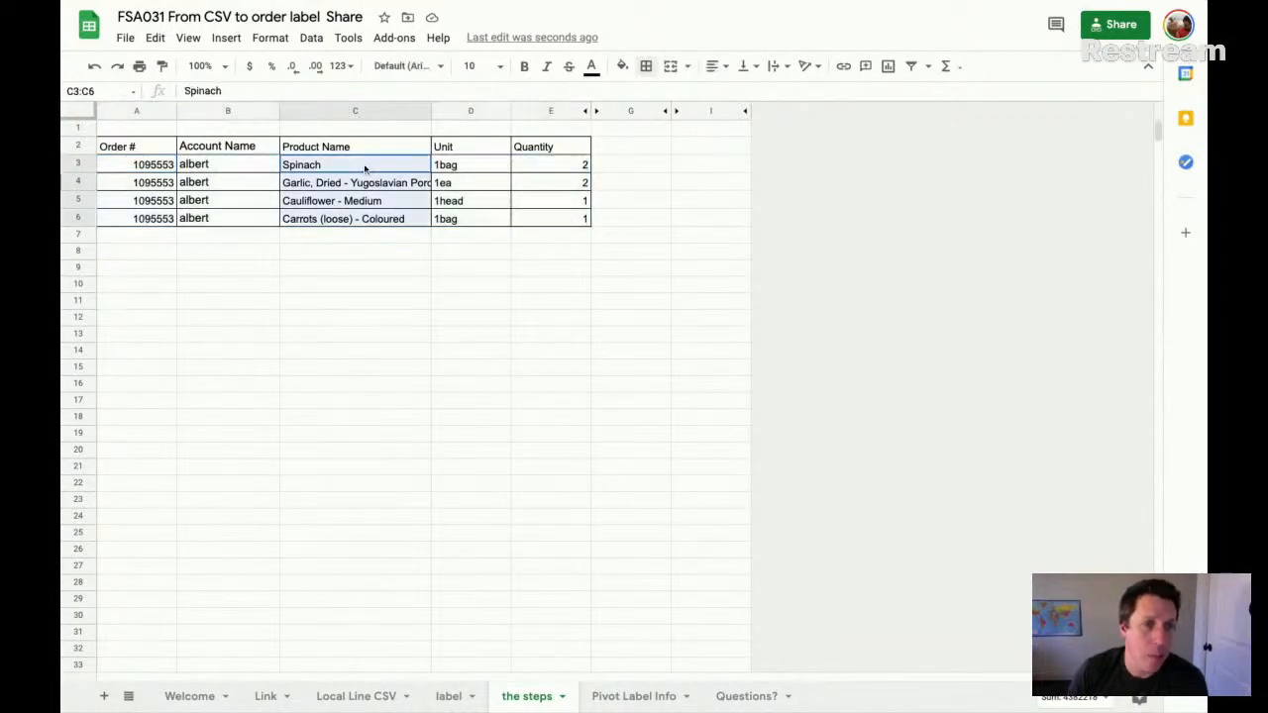
left_click(469, 164)
key("shift+Down")
key("shift+Down")
left_click(584, 168)
key("shift+Down")
key("shift+Down")
key("shift+Down")
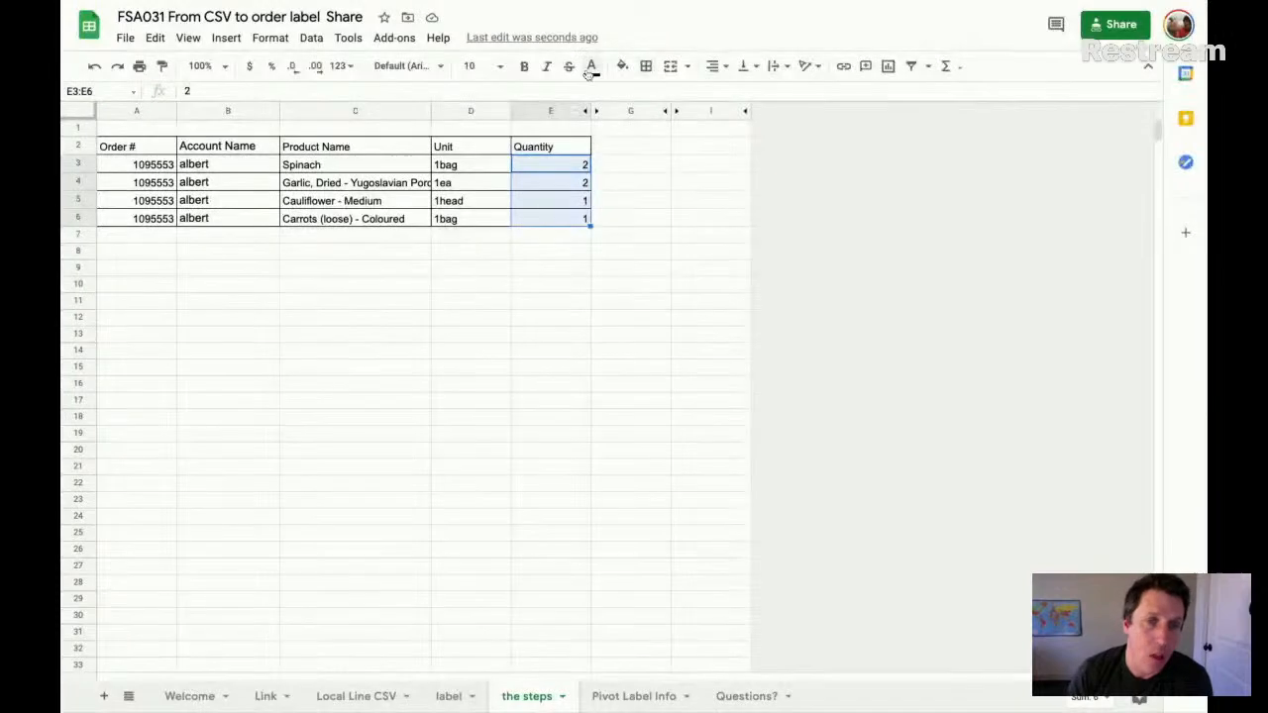
- Unhide column F, The Ampersand, and fill F3:F6 with the formula =C3&E3 to join product name and quantity
left_click(594, 110)
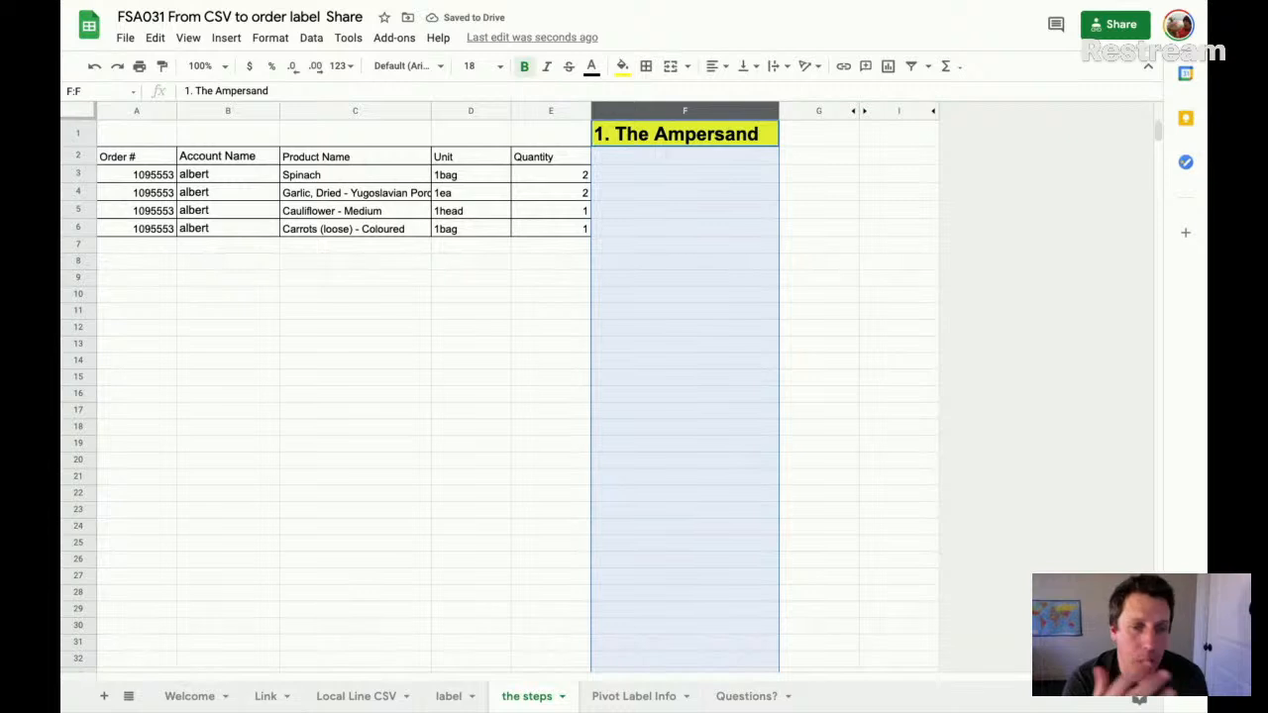
left_click(647, 175)
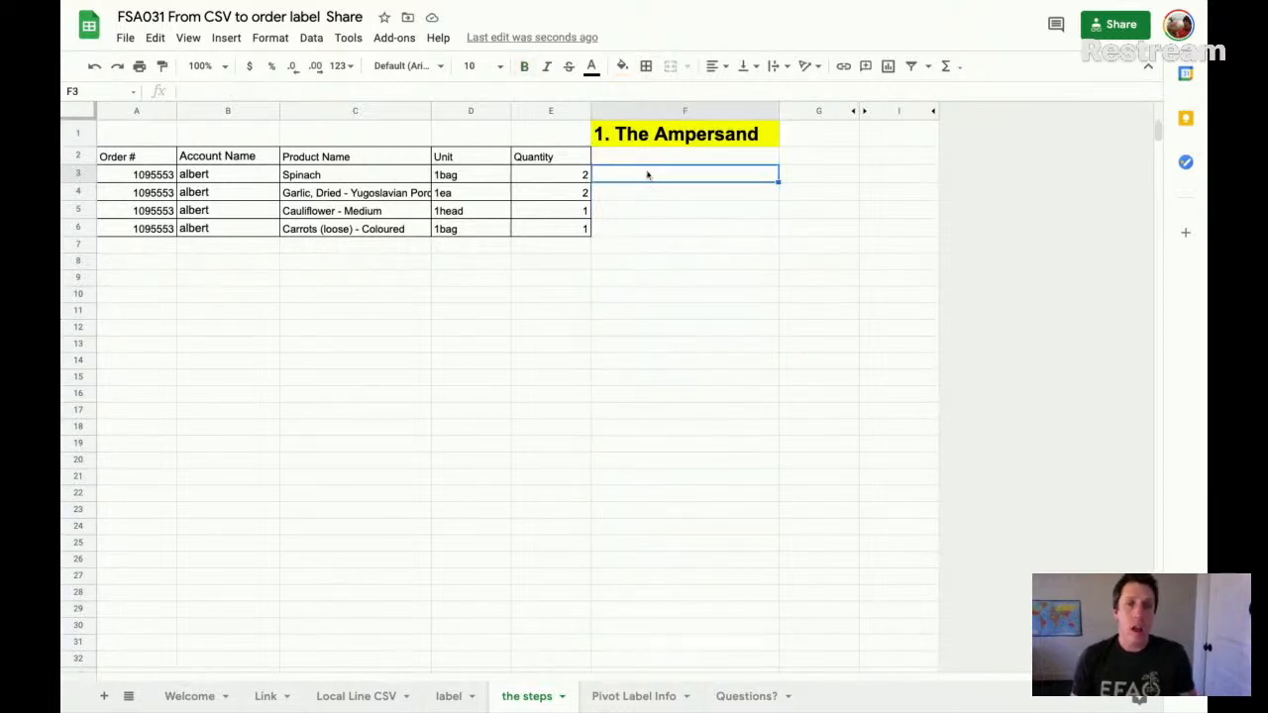
type("=")
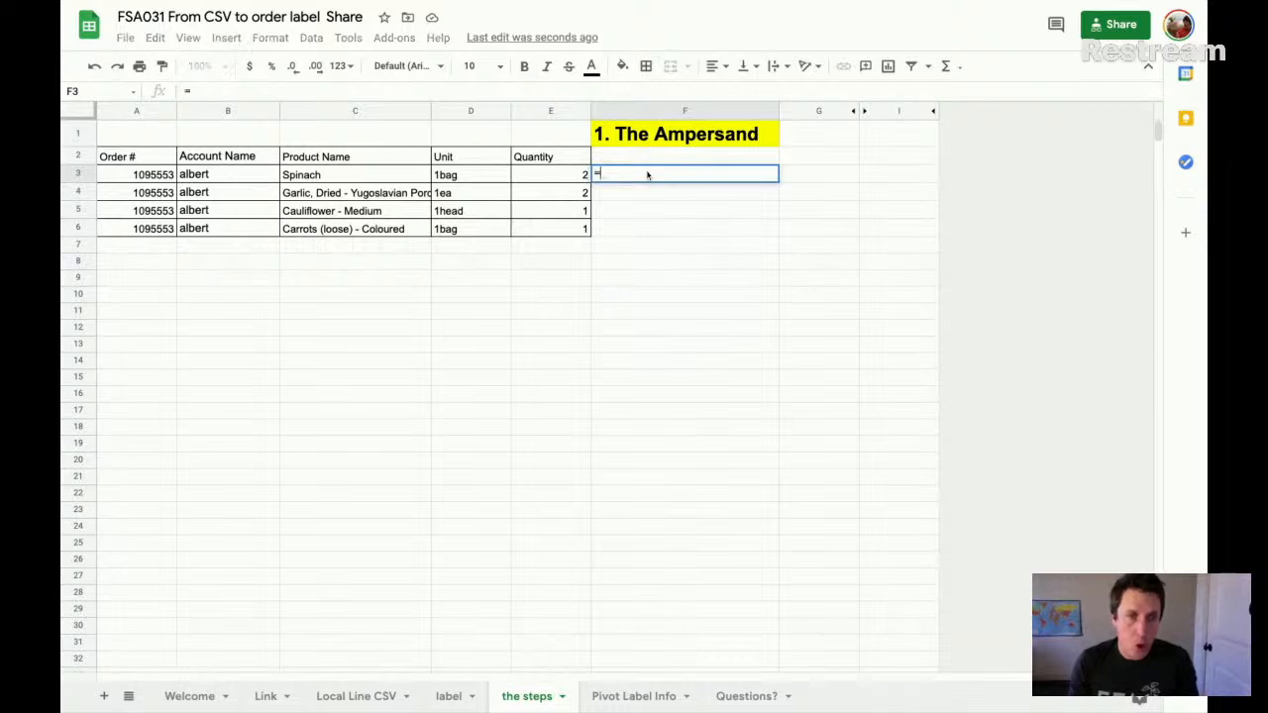
left_click(385, 174)
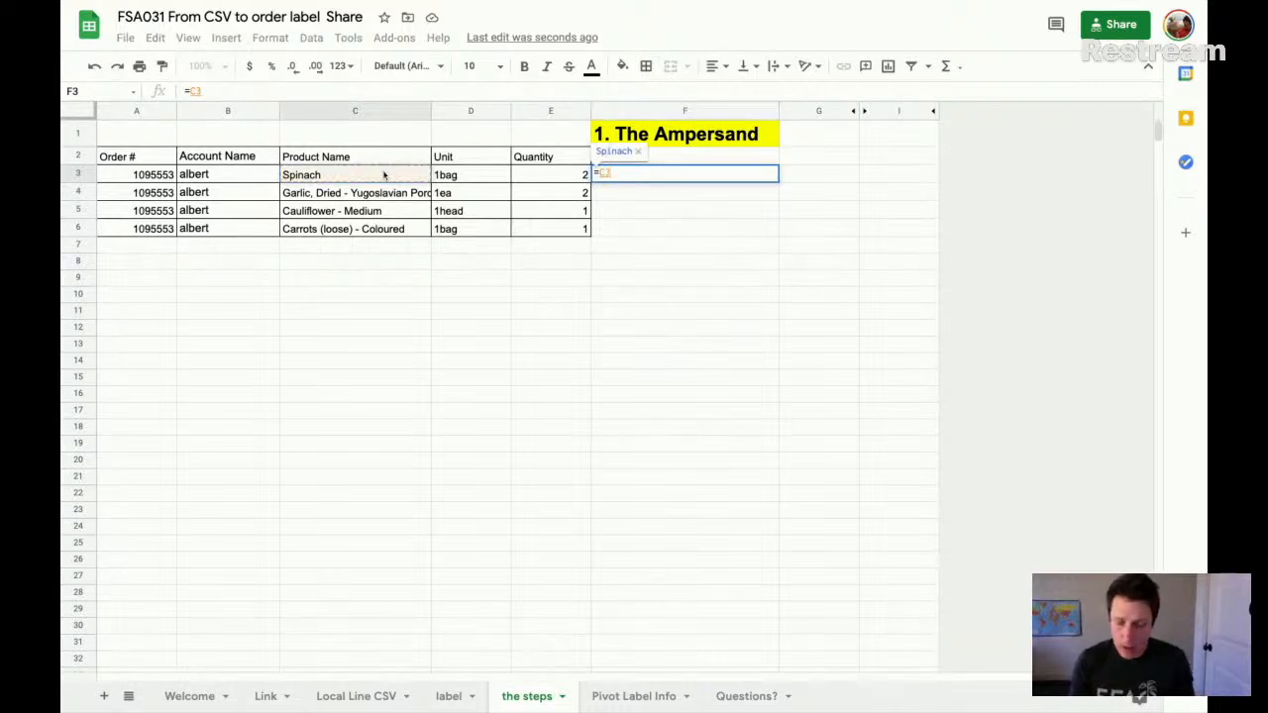
type("&")
left_click(540, 177)
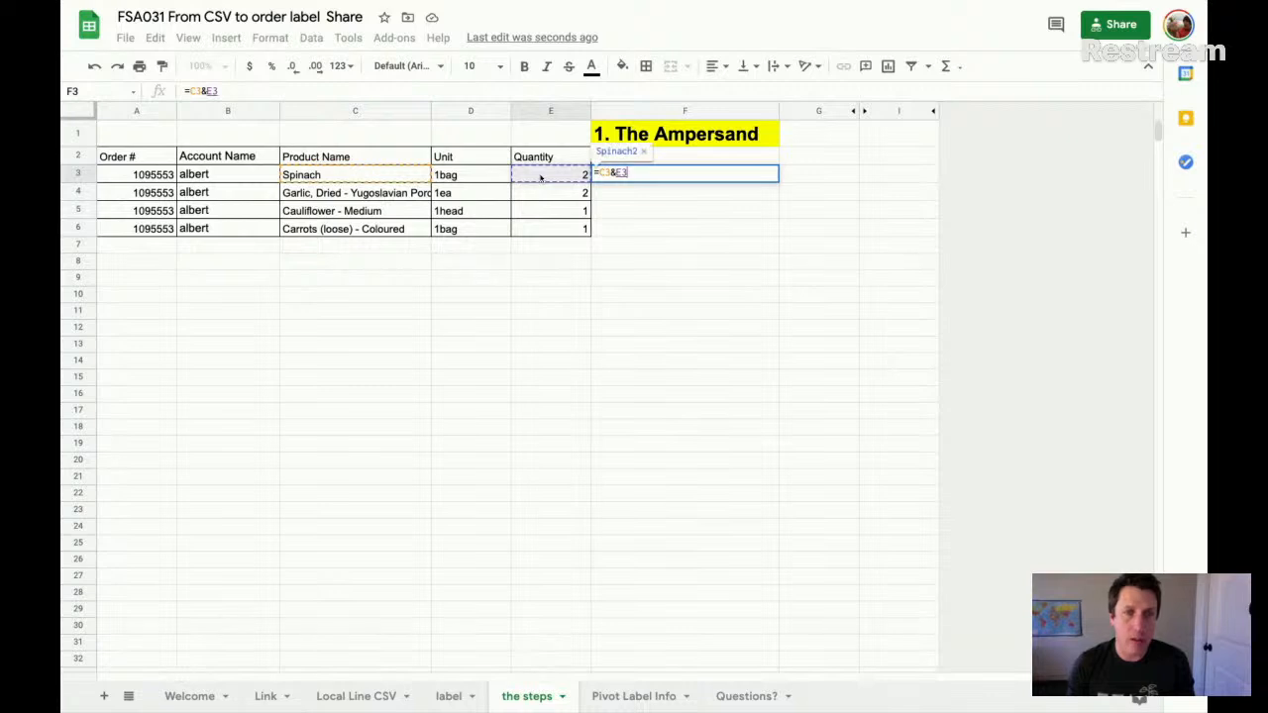
key("Return")
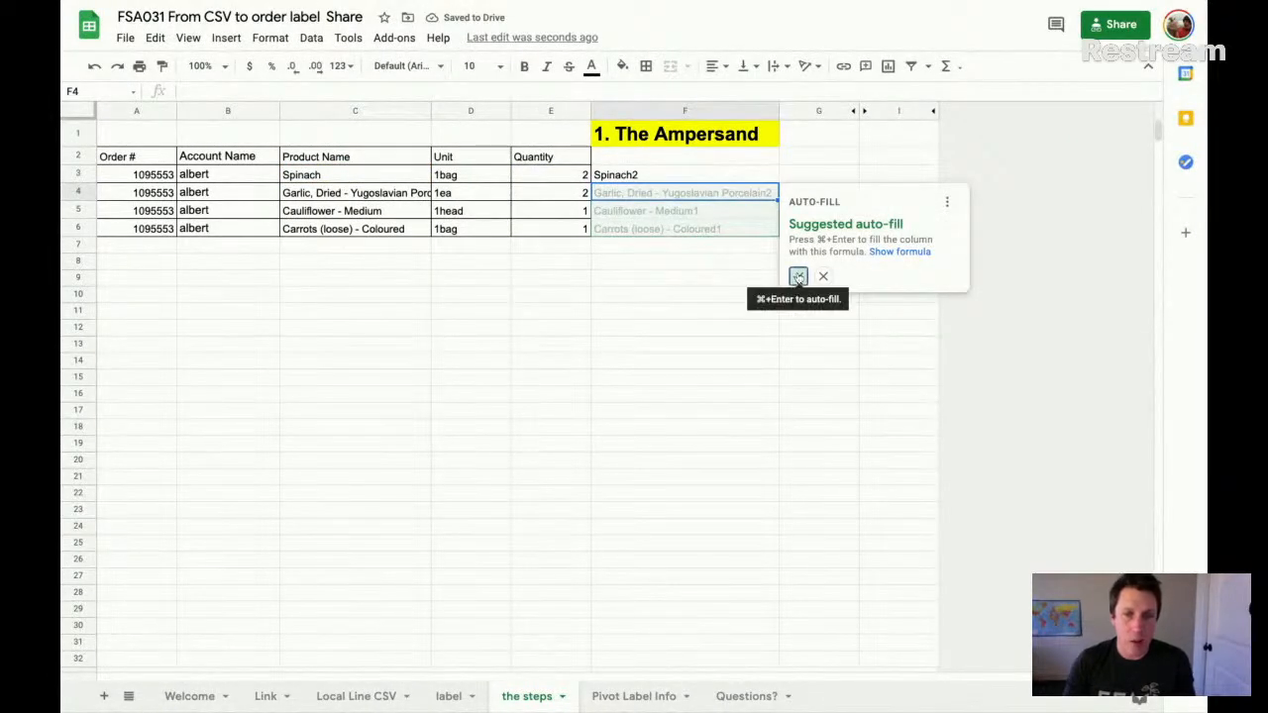
left_click(798, 277)
- Test the joined text in F3 by changing the quantity in E3 to 34, and undo that change
left_click(645, 178)
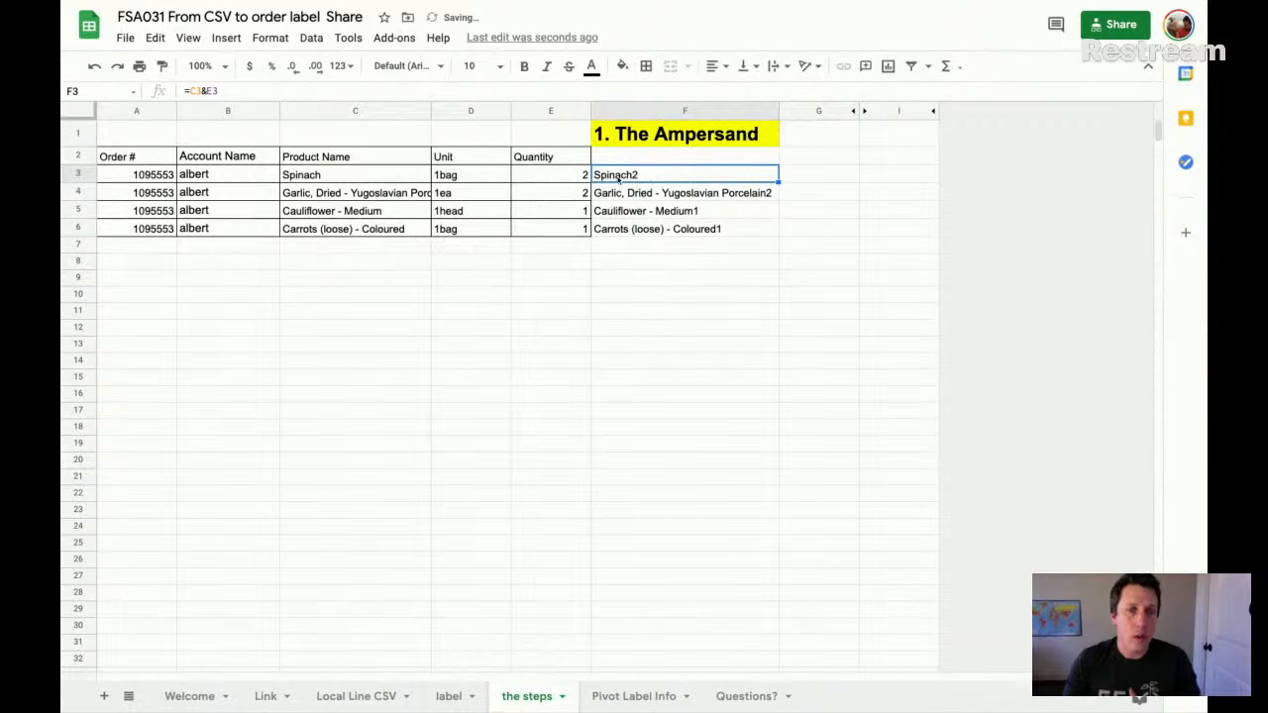
left_click(552, 178)
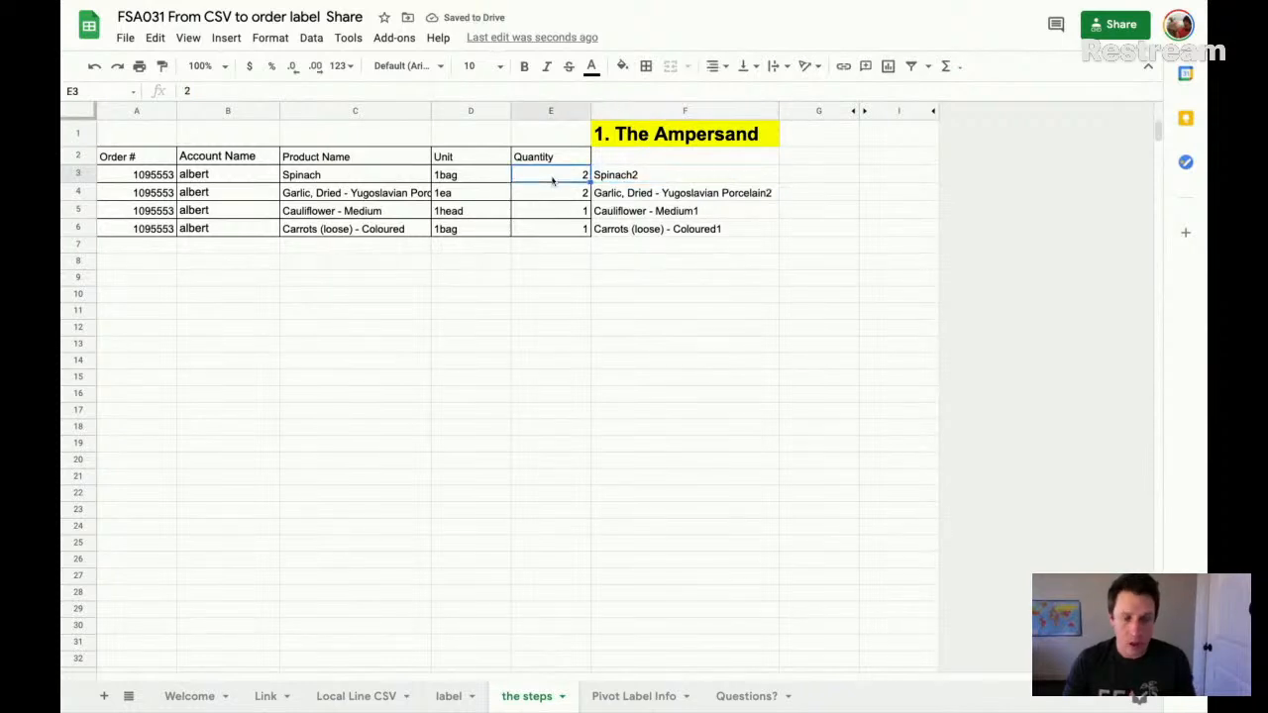
type("34")
key("Return")
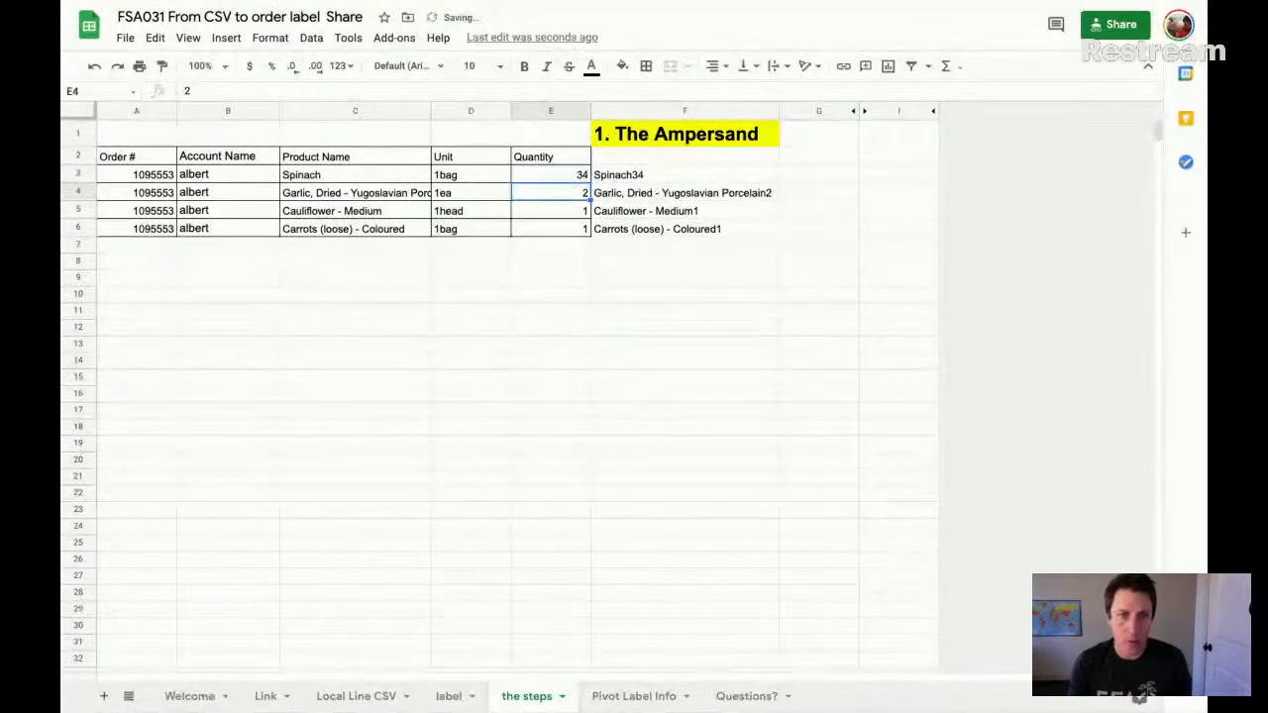
key("ctrl+z")
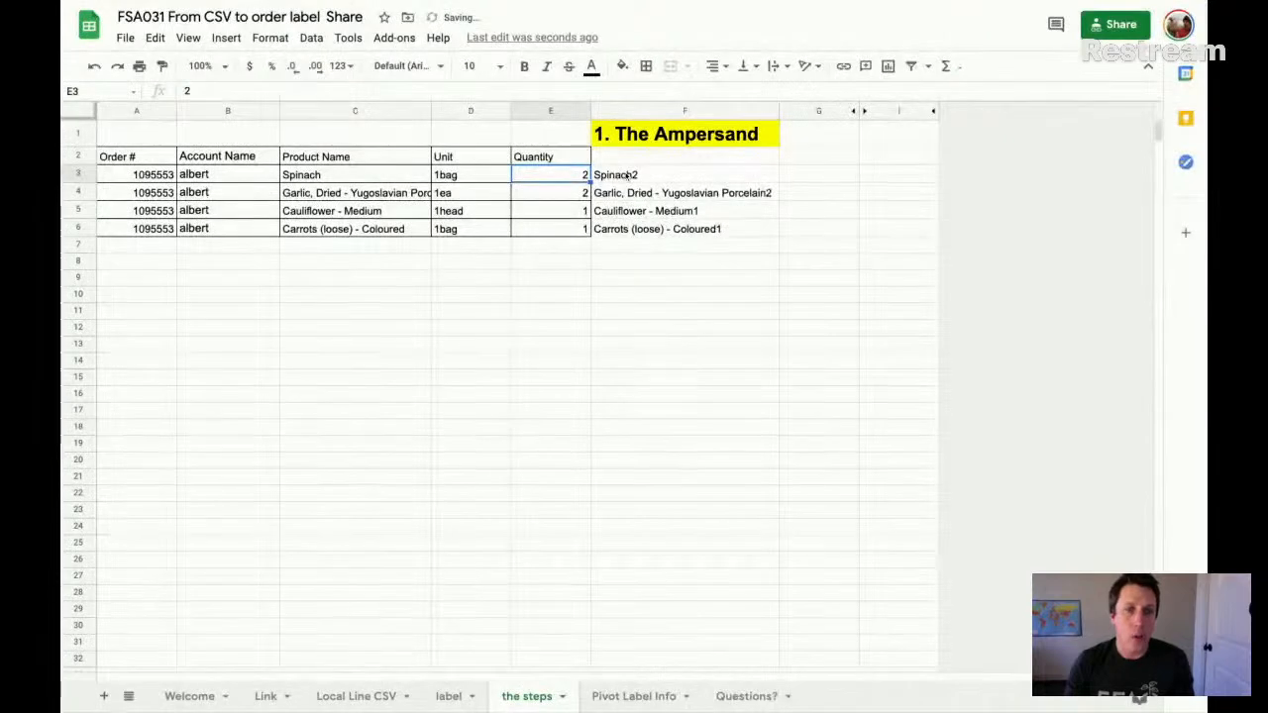
- Compare the formula in F3 with the ordered-items text in the label sheet and return to the steps sheet
left_click(627, 174)
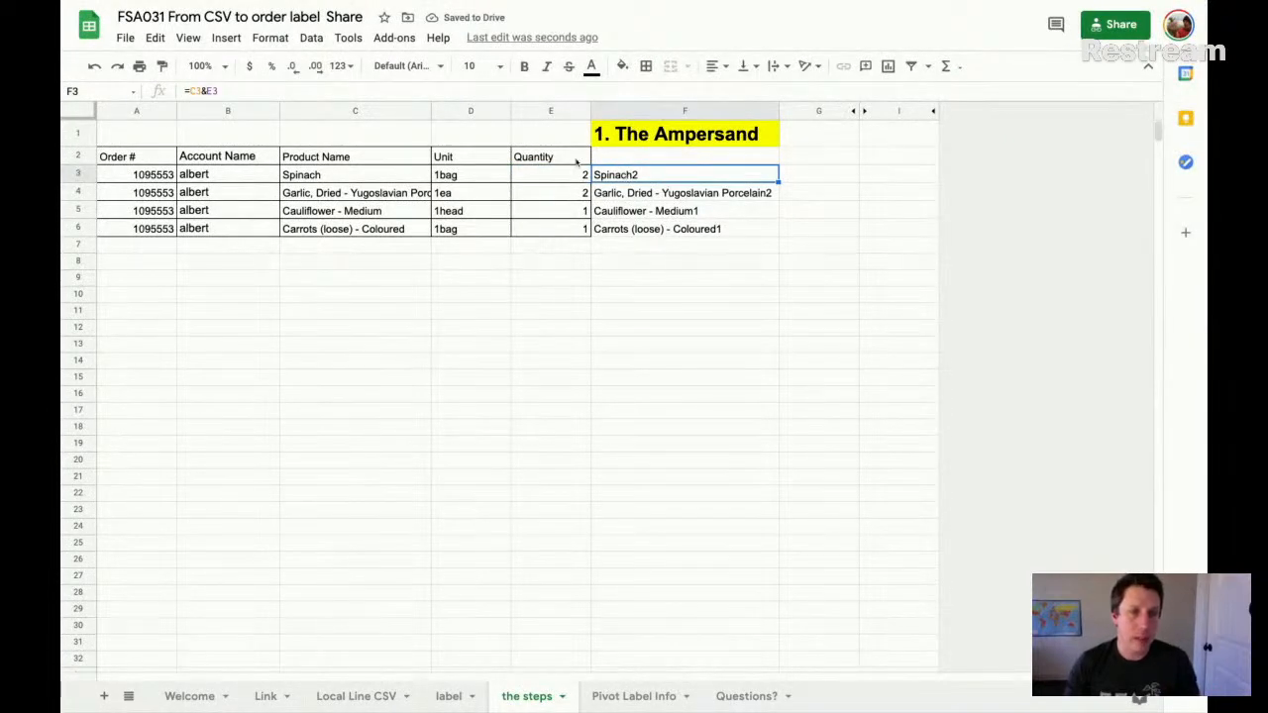
double_click(644, 176)
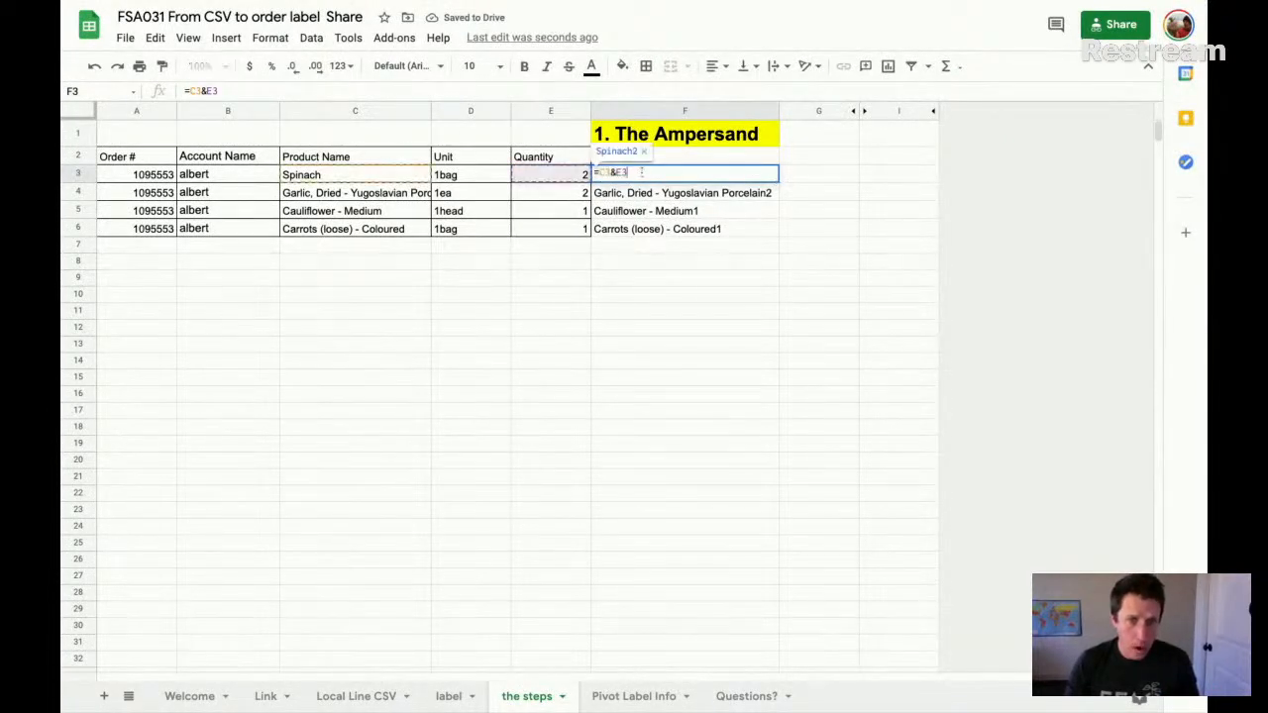
left_click(451, 695)
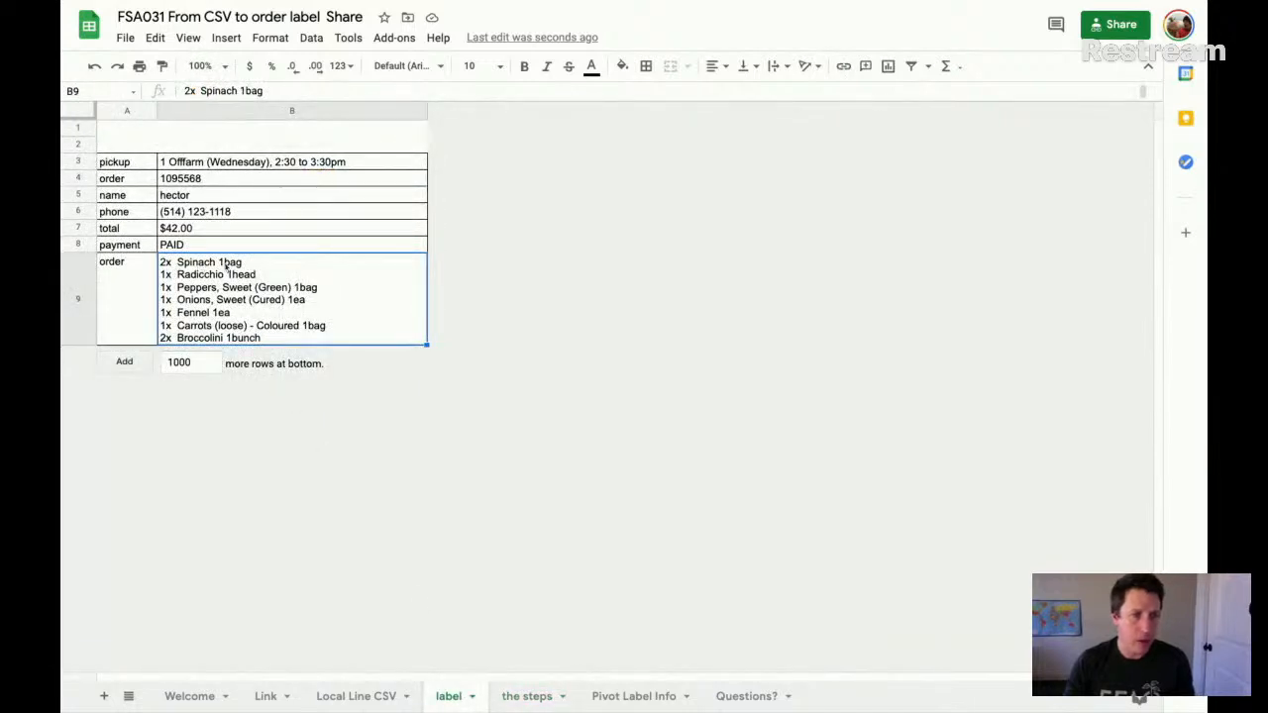
left_click(535, 696)
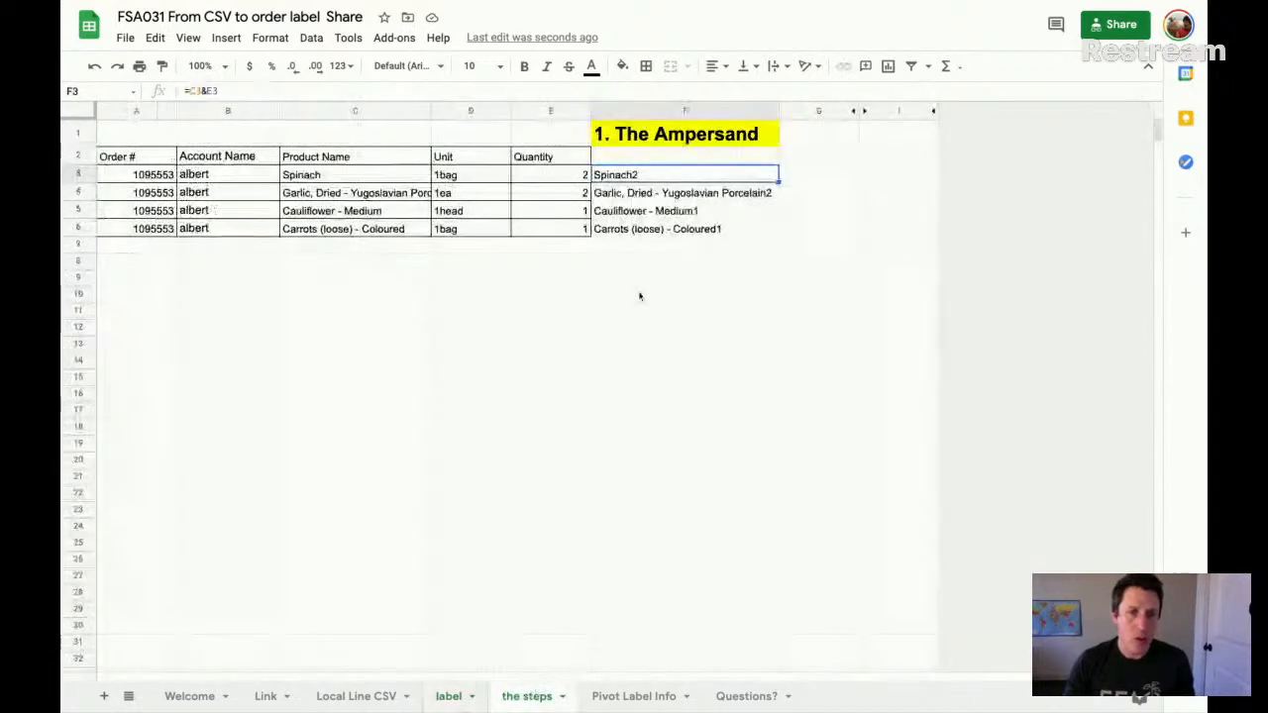
- Replace the formula in F3 with one that starts with the quantity followed by an x and a space, =E3&"x "
double_click(656, 174)
key("BackSpace")
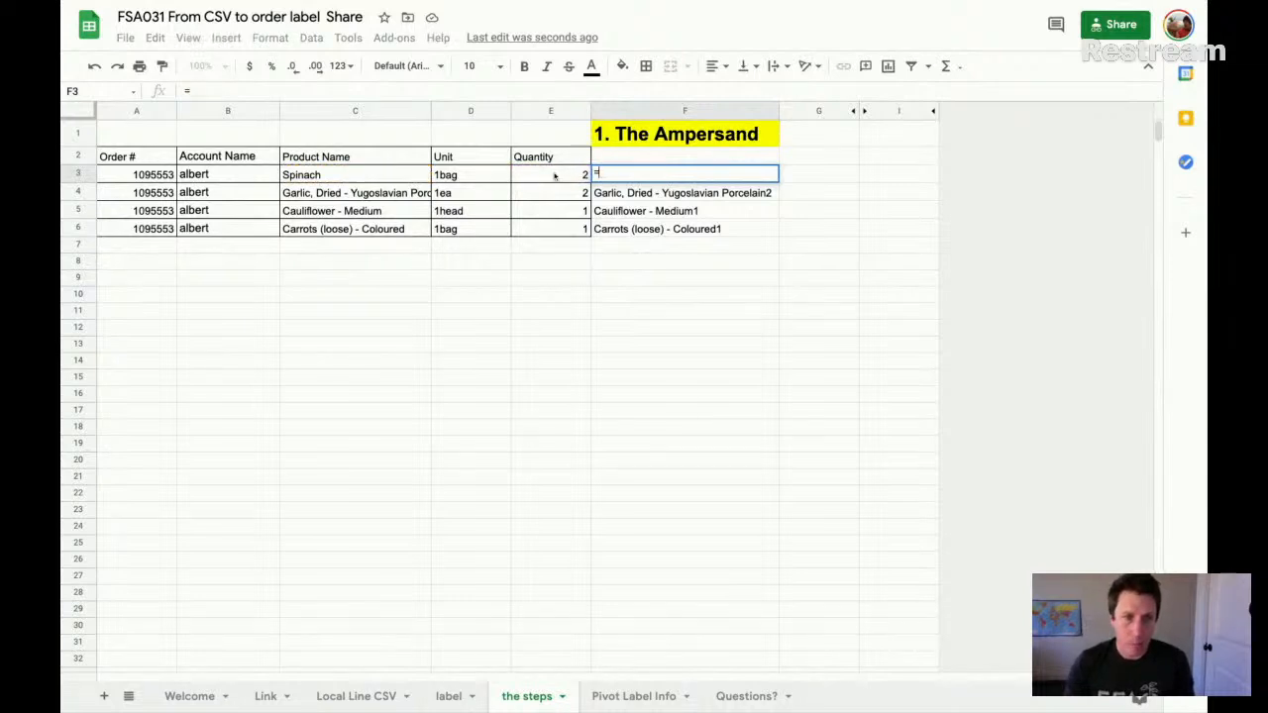
left_click(555, 175)
type("&")
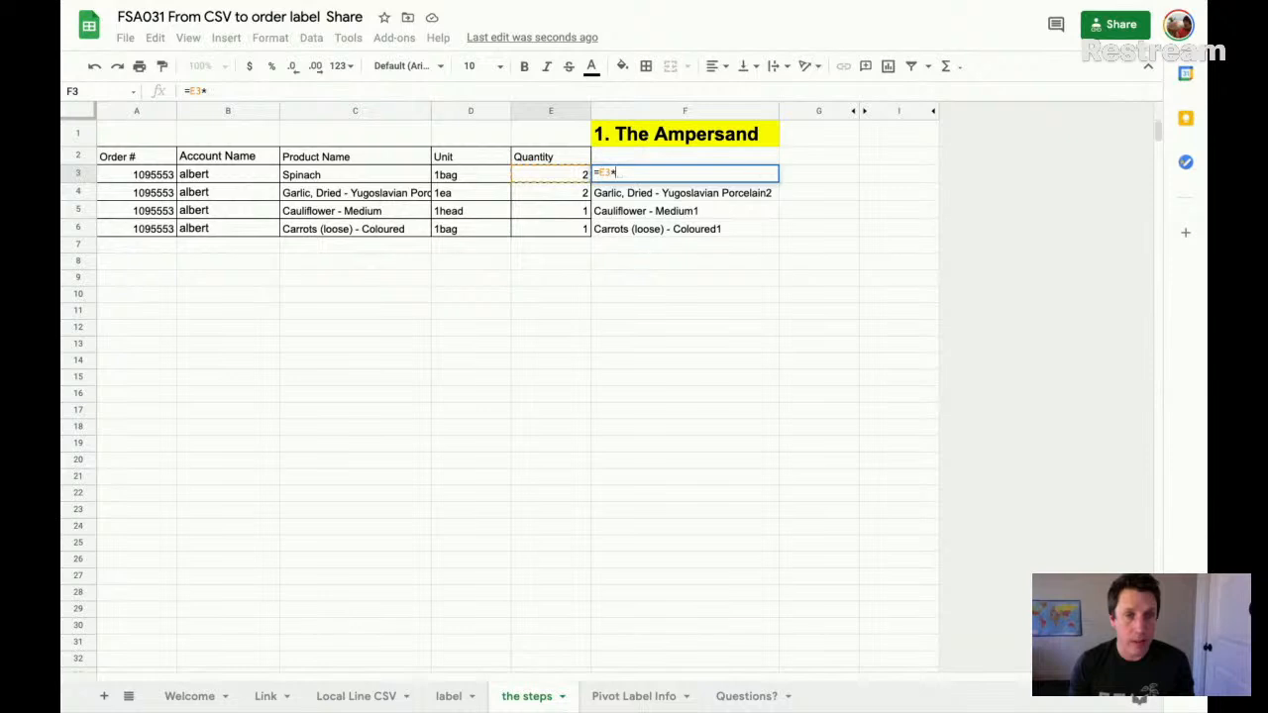
type("\"x")
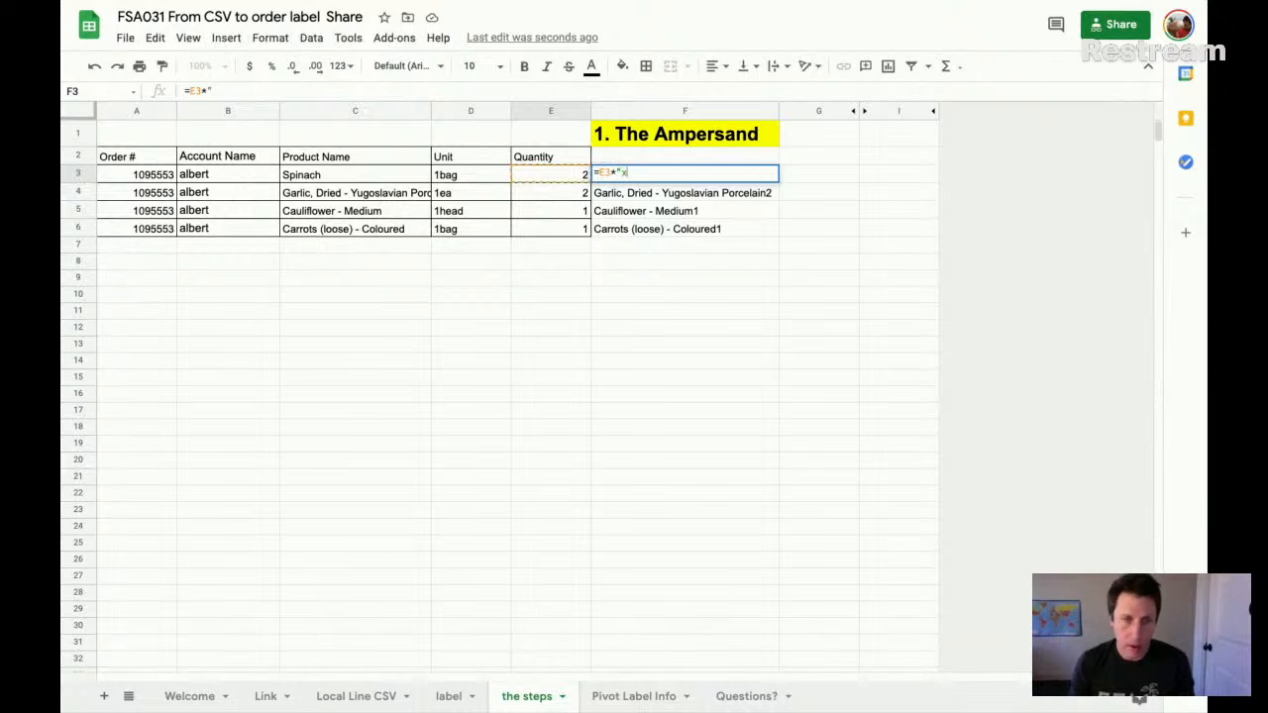
type(" \"")
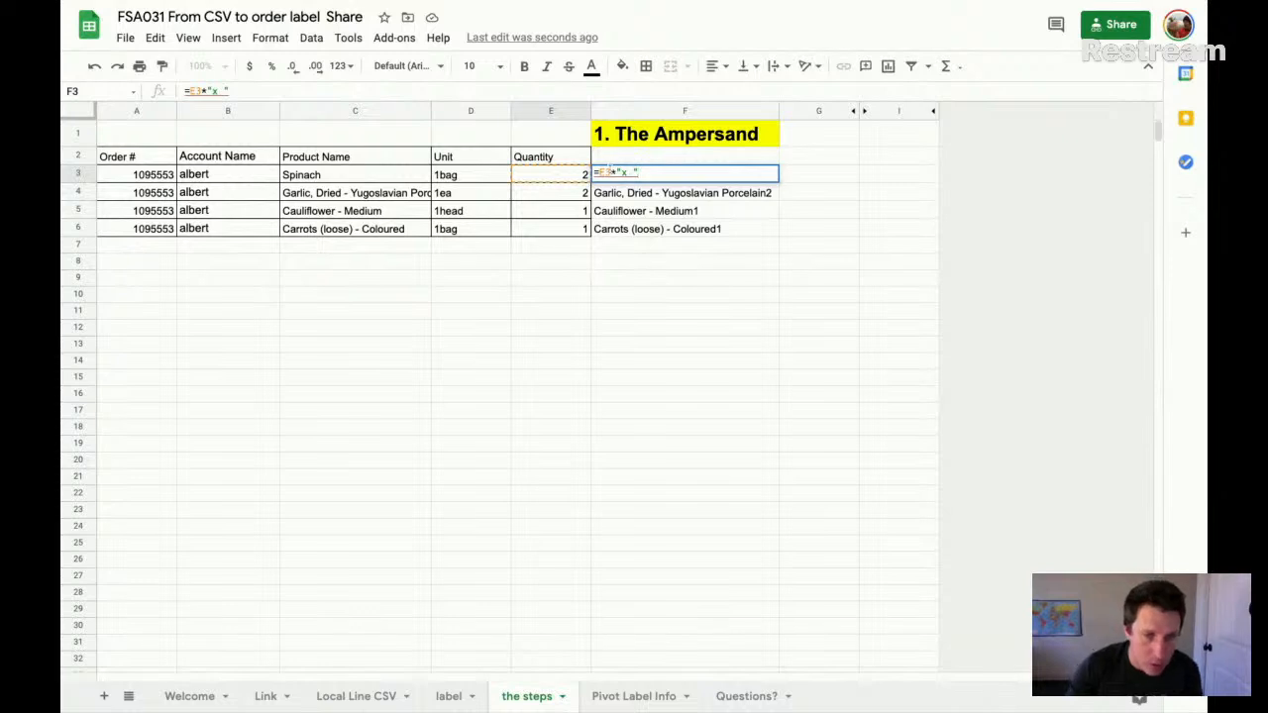
left_click_drag(617, 171, 612, 169)
- Append the product name, a space and the unit to the F3 formula, making it =E3&"x "&C3&" "&D3
type("&\"x \"")
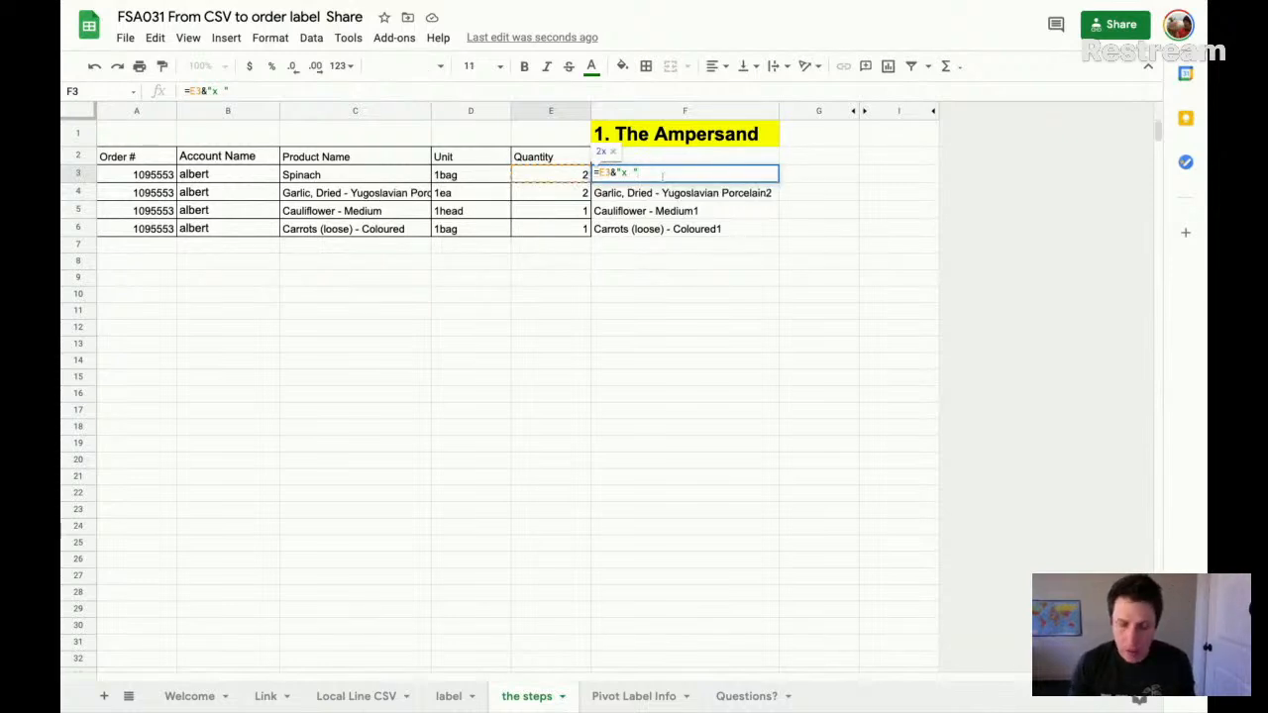
type("&")
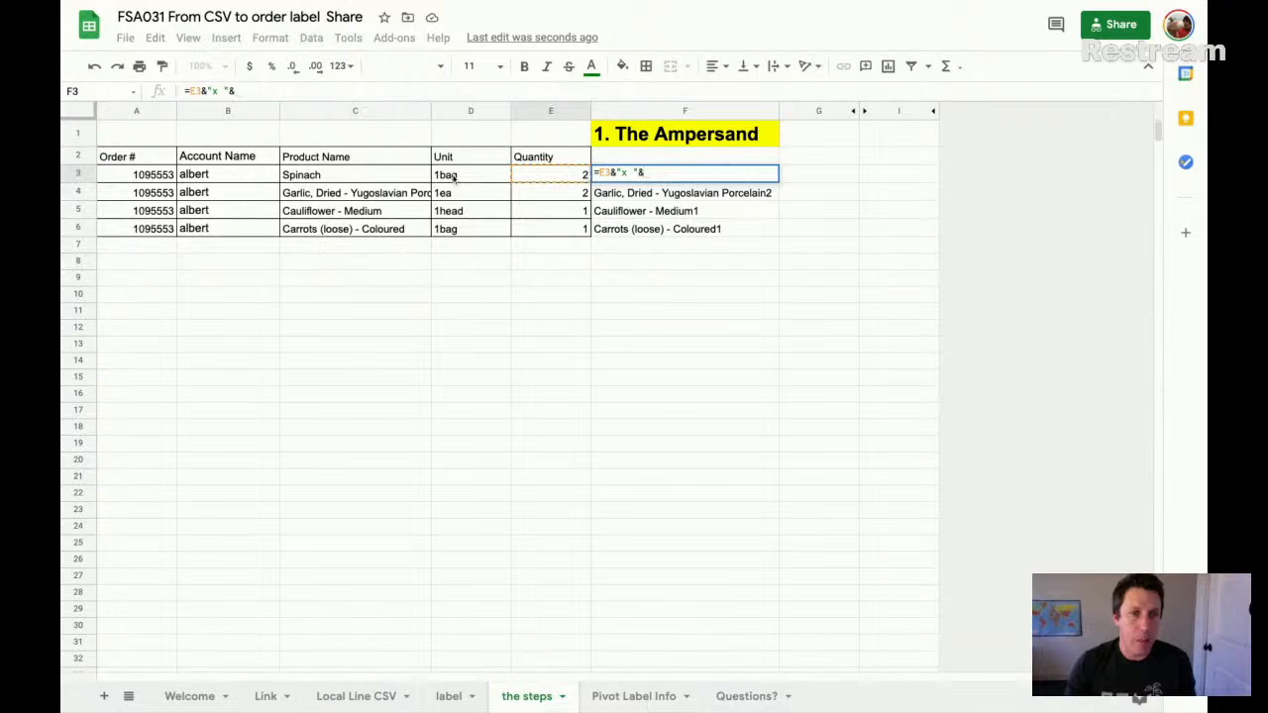
left_click(358, 175)
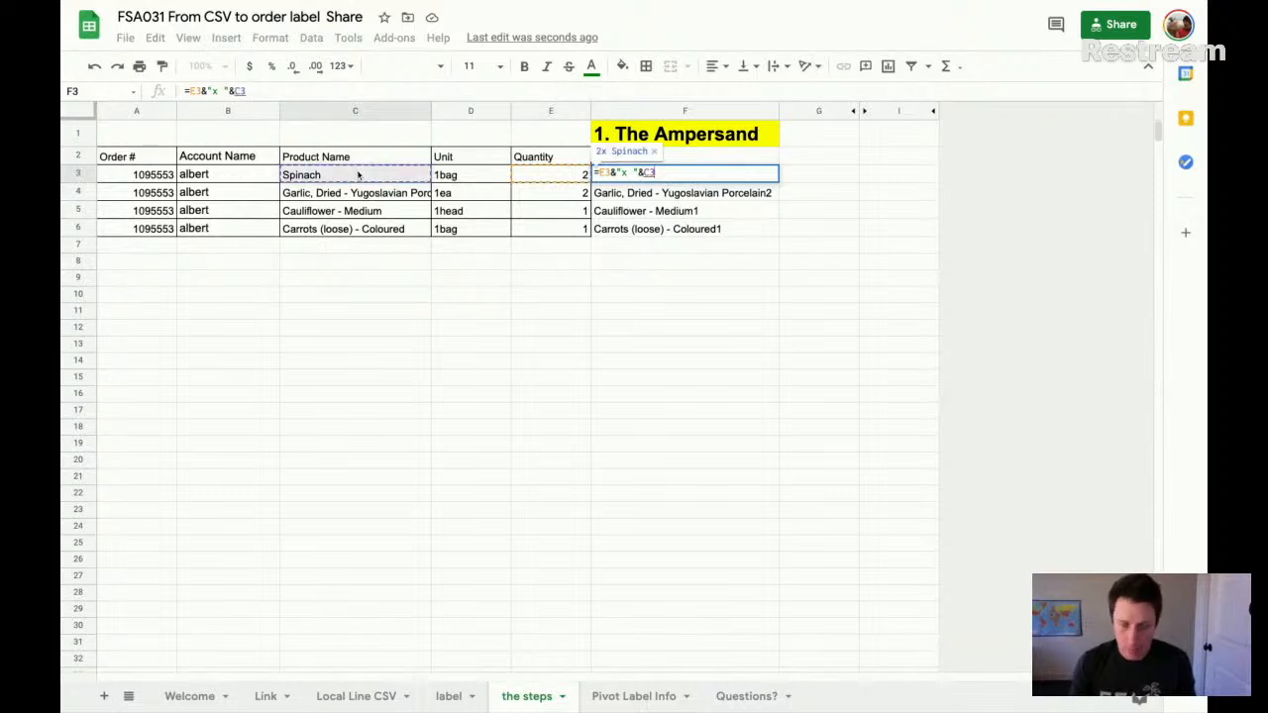
type("&")
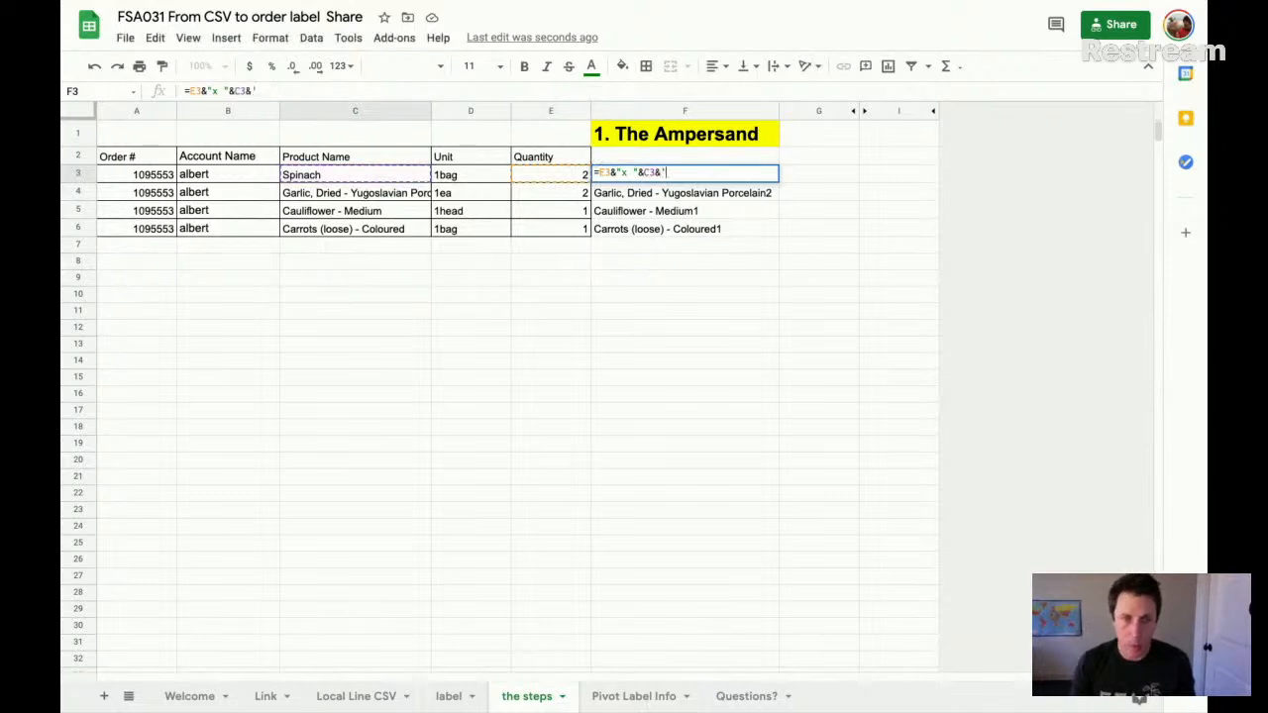
type("\"")
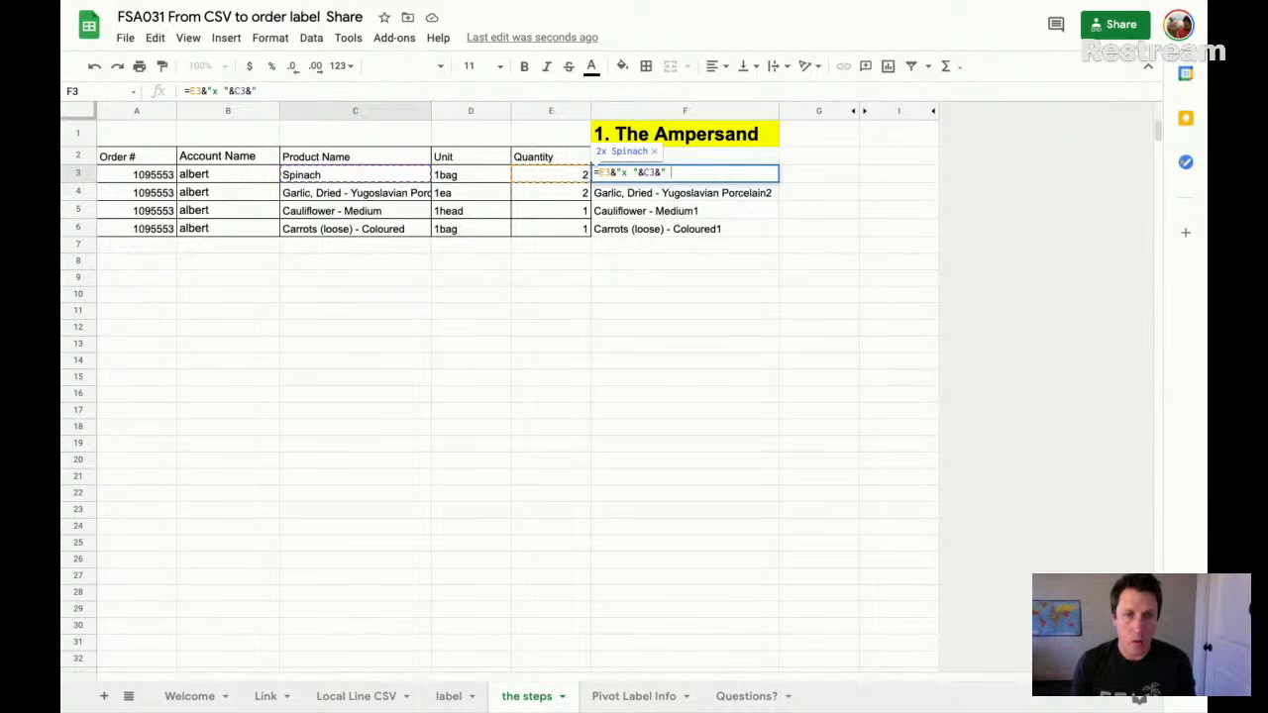
type(" \"")
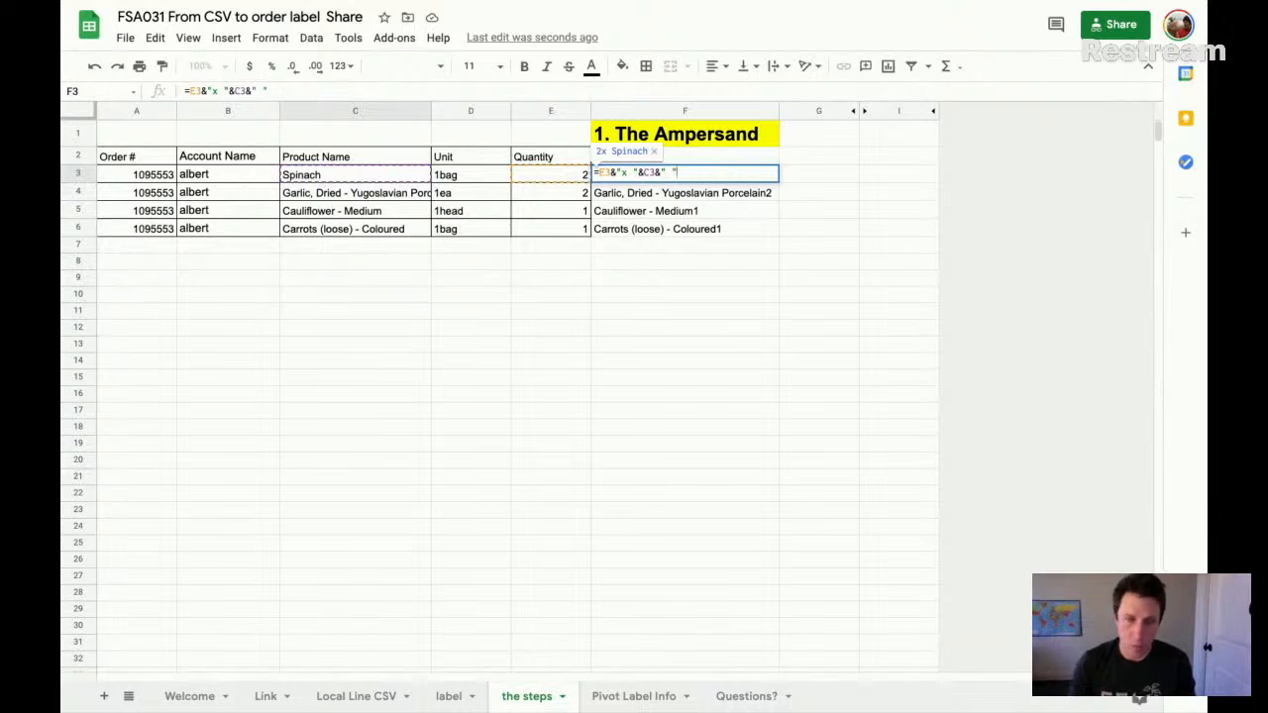
type("&")
left_click(462, 179)
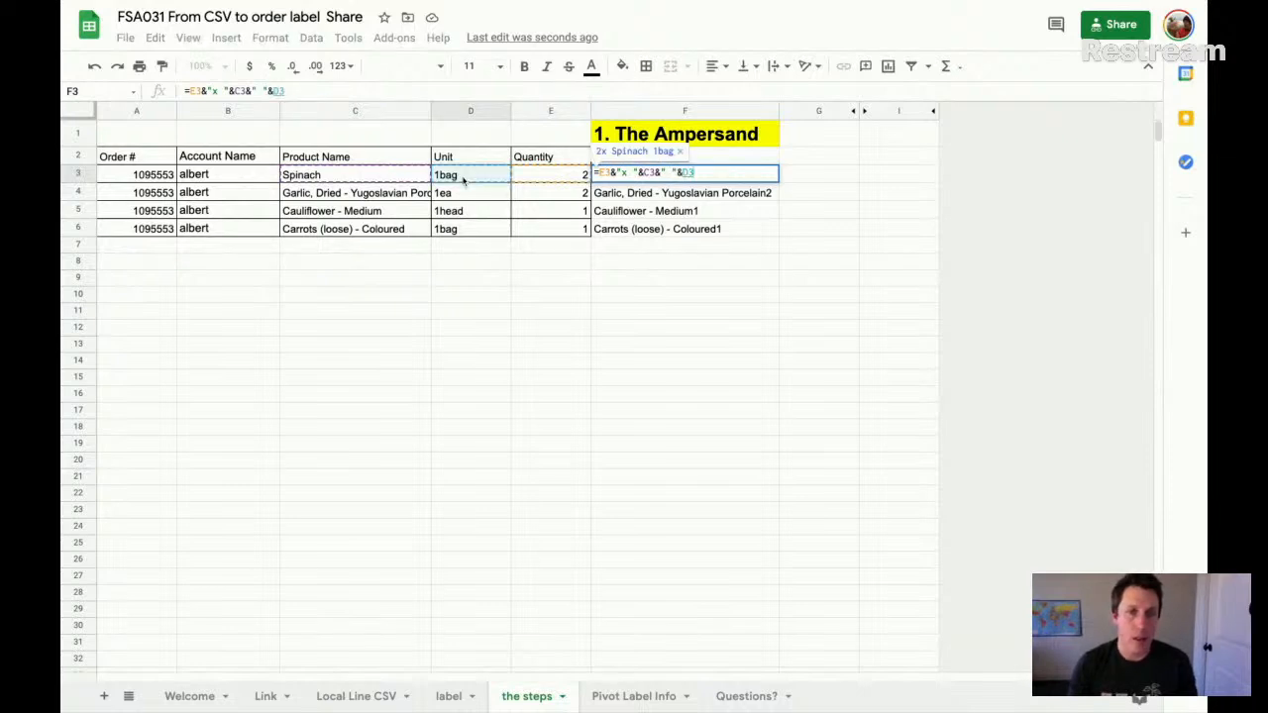
key("Return")
key("Up")
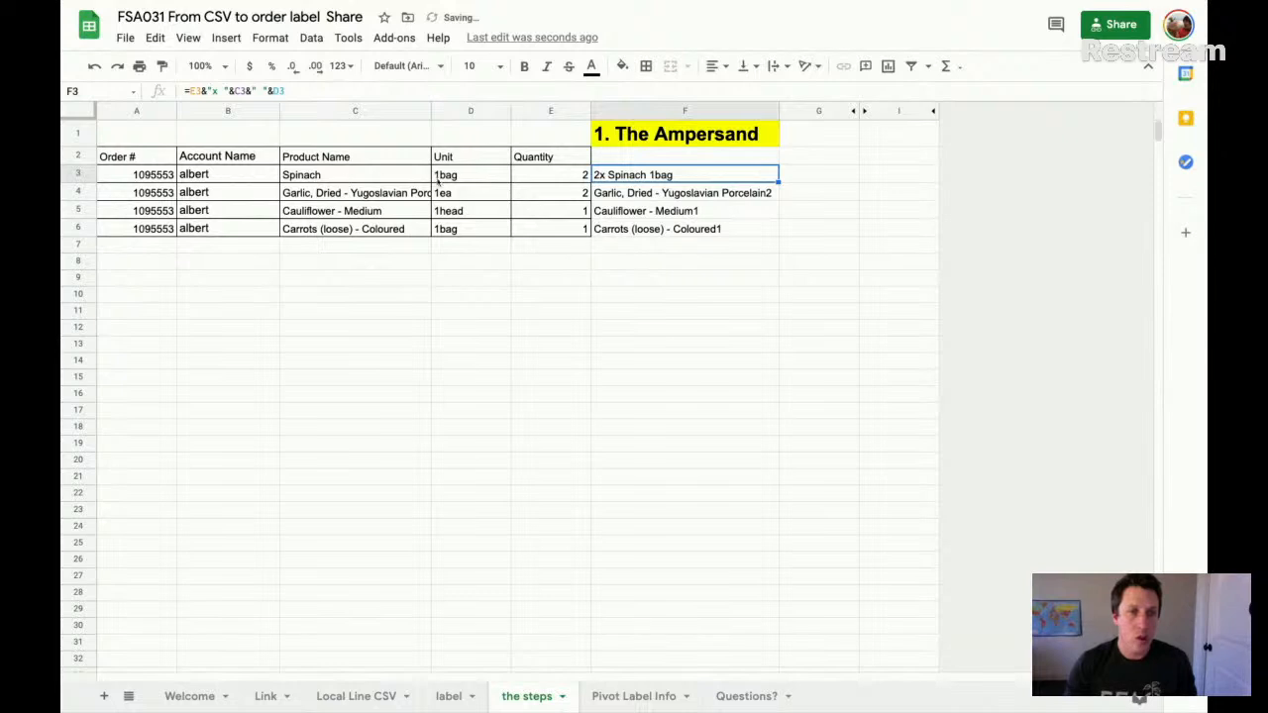
- Fill the combined quantity, product and unit formula from F3 down through F6, undoing the accidental shift of the cells
left_click(551, 182)
left_click(354, 180)
left_click_drag(619, 181, 697, 244)
key("ctrl+d")
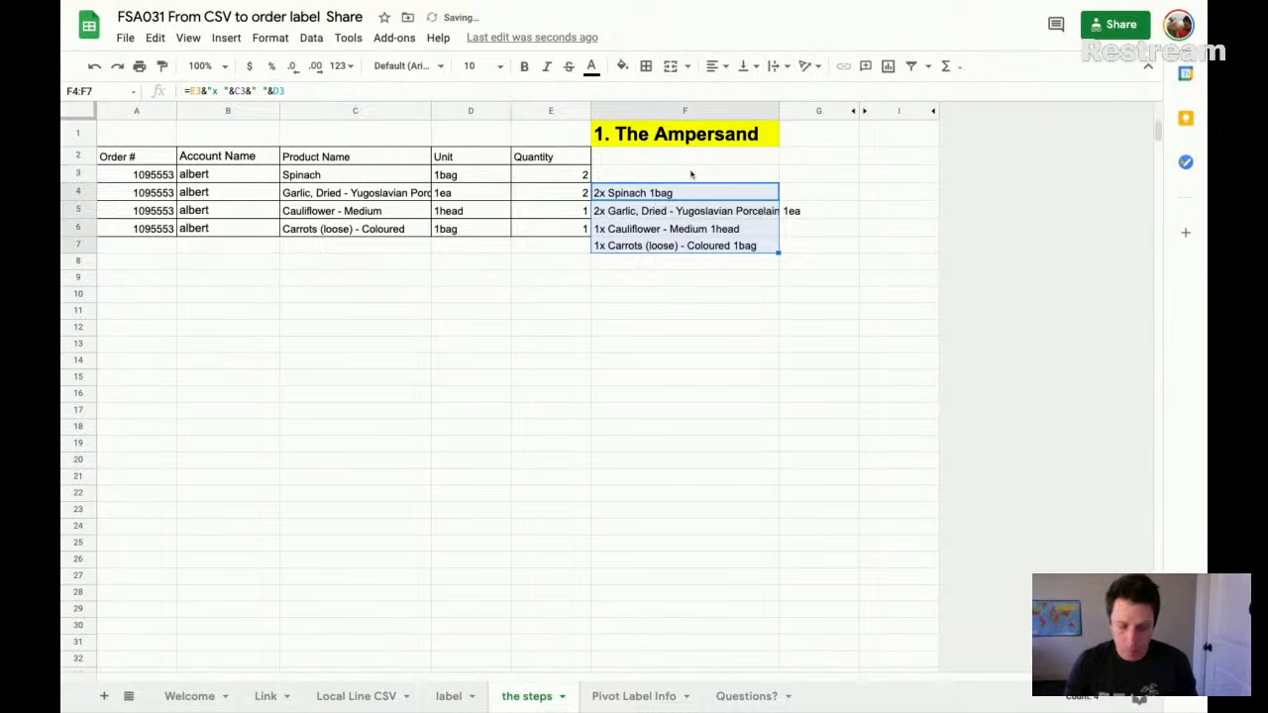
key("ctrl+z")
left_click(687, 174)
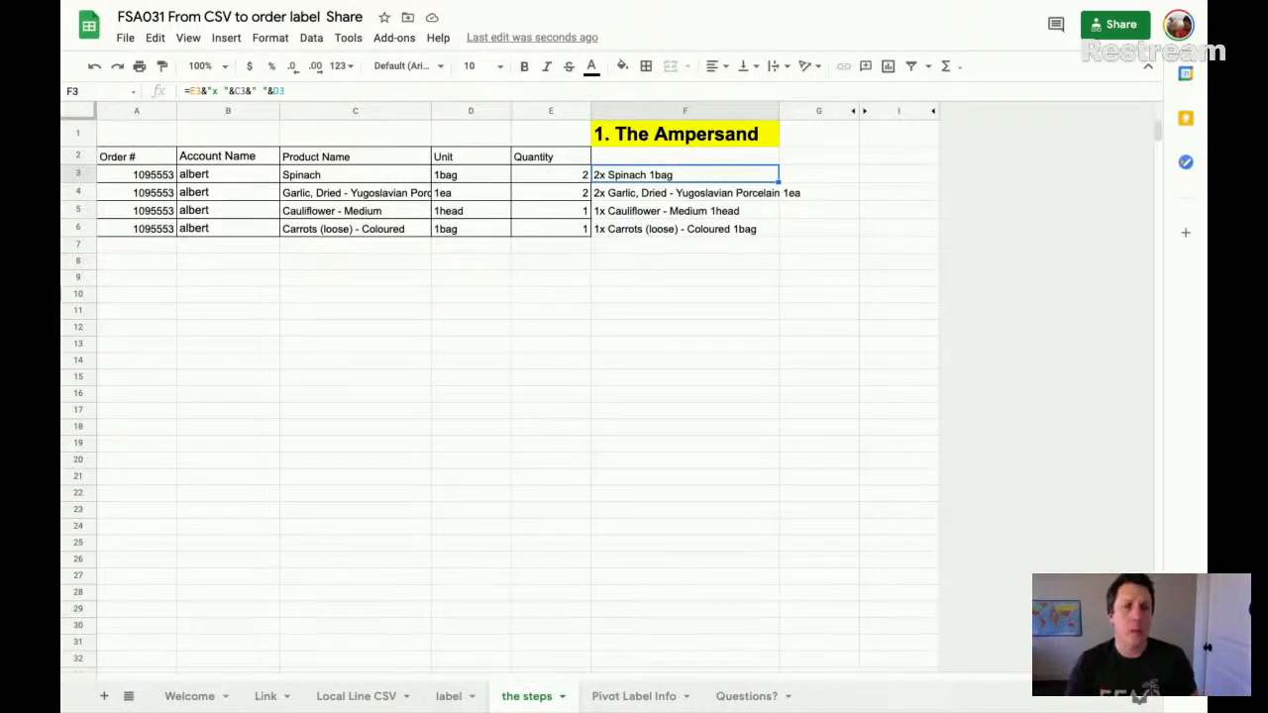
- Widen column F to fit the combined product text and unhide column H, headed 2. Join
left_click_drag(779, 110, 808, 110)
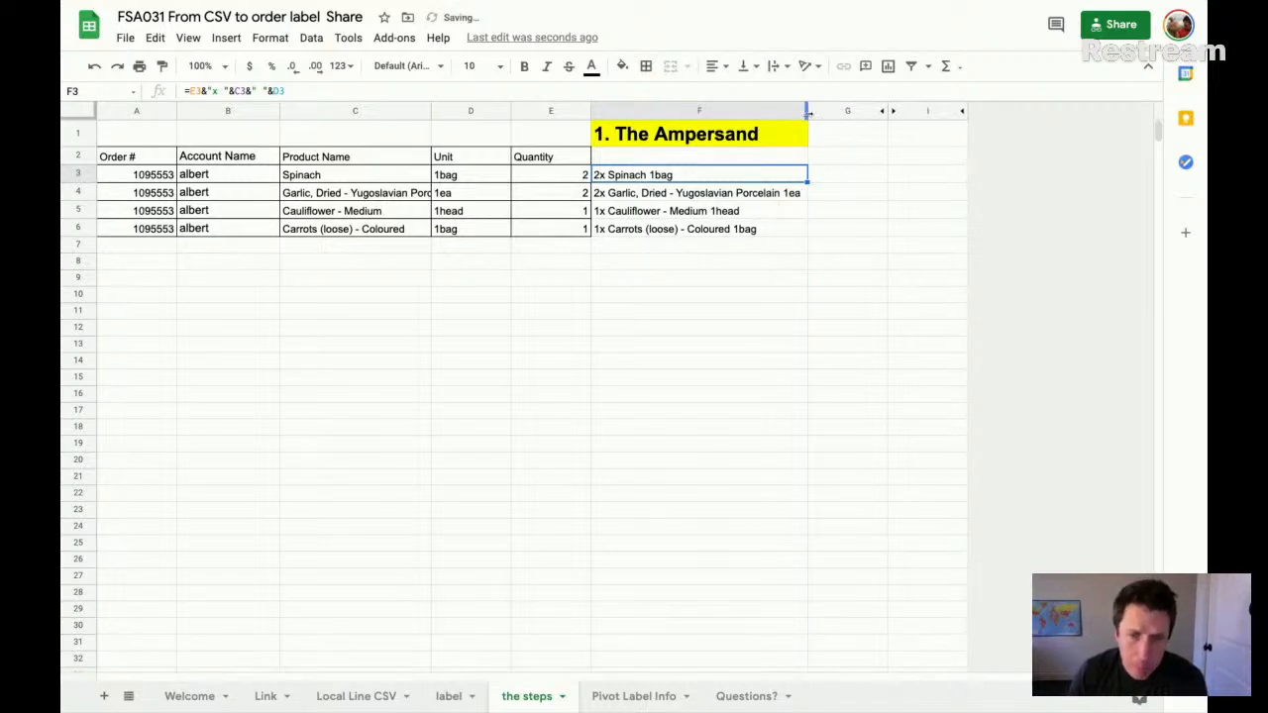
left_click(894, 111)
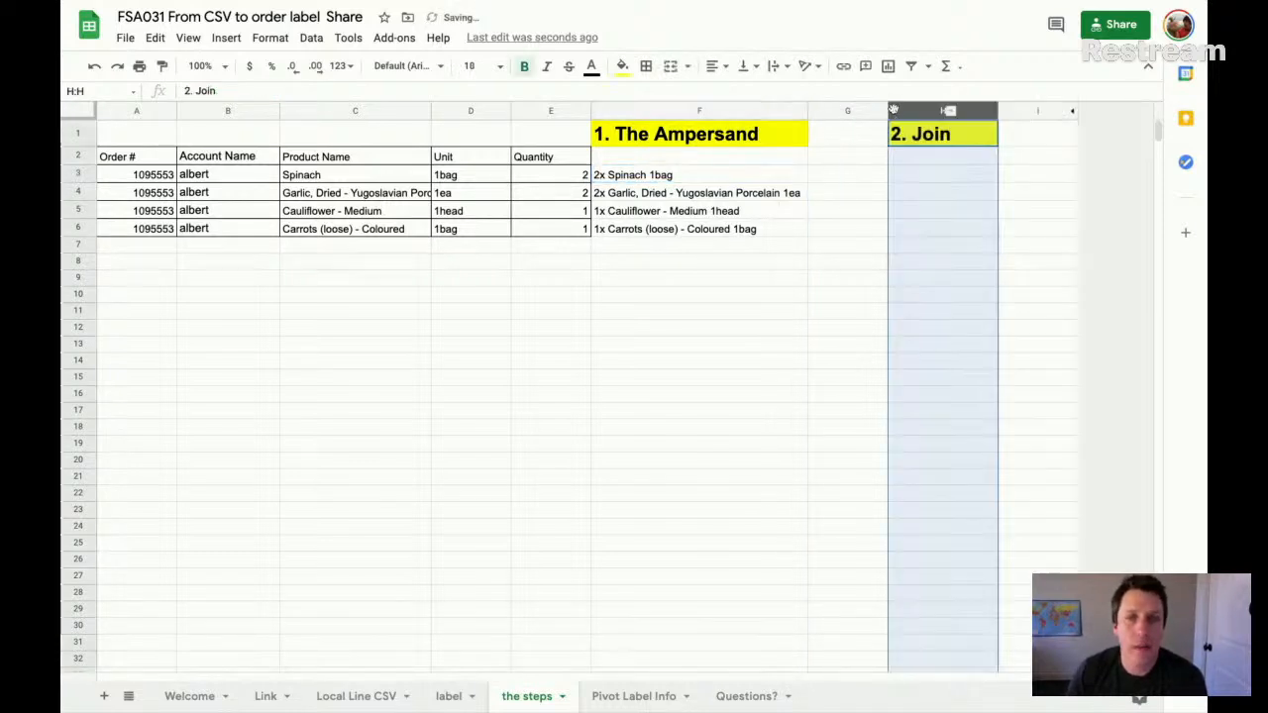
left_click(924, 176)
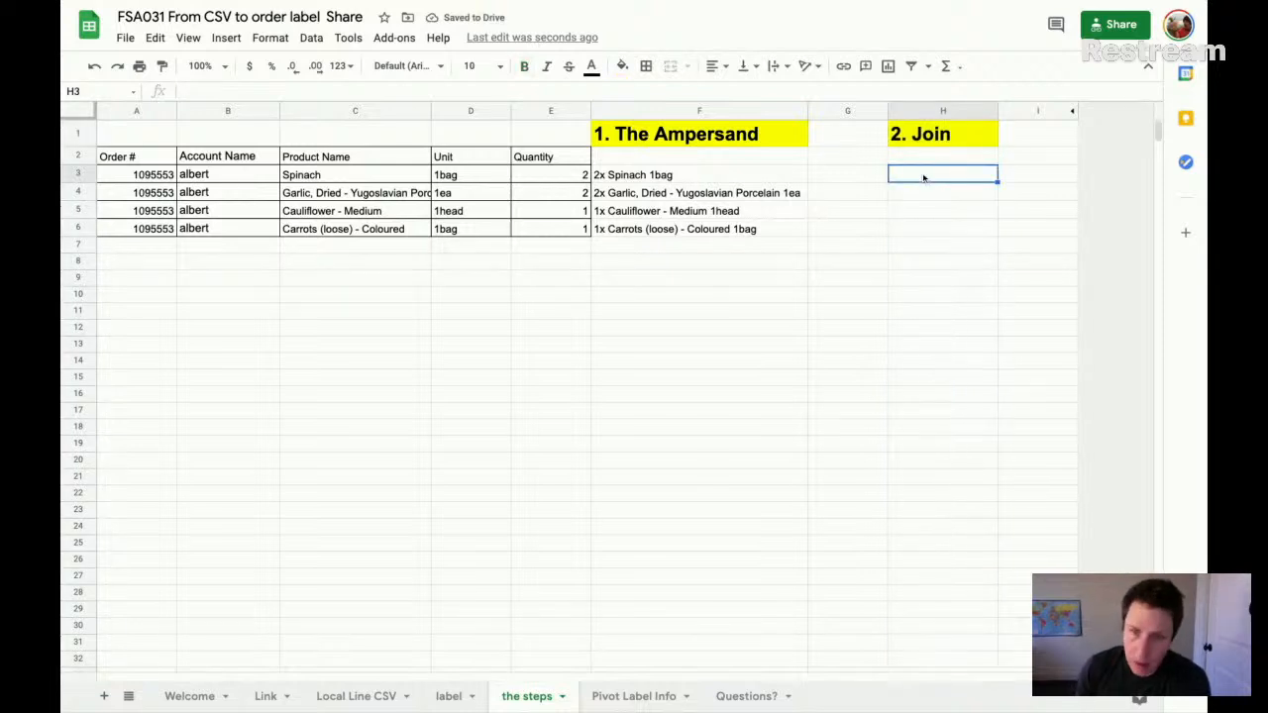
- Enter a formula in H3 that joins F3 through F6 with a comma as the delimiter, =join(",",F3:F6)
left_click(721, 176)
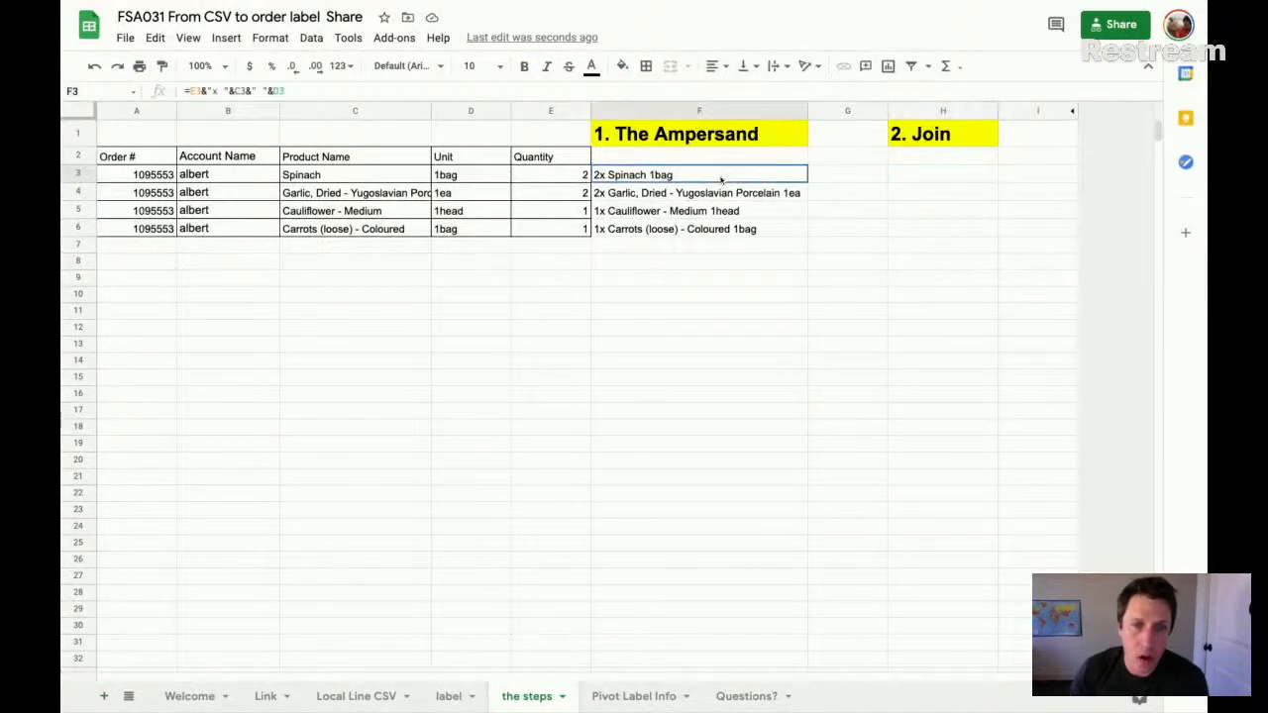
key("ctrl+shift+Down")
left_click(941, 176)
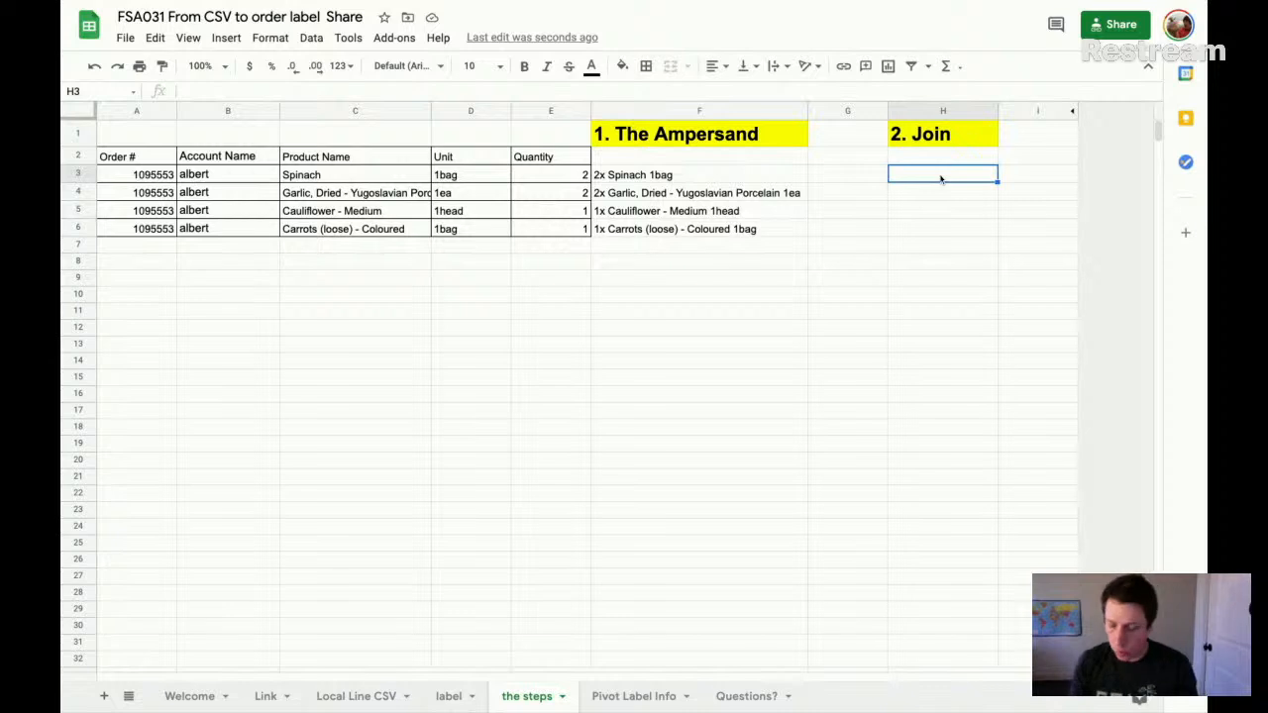
type("=join")
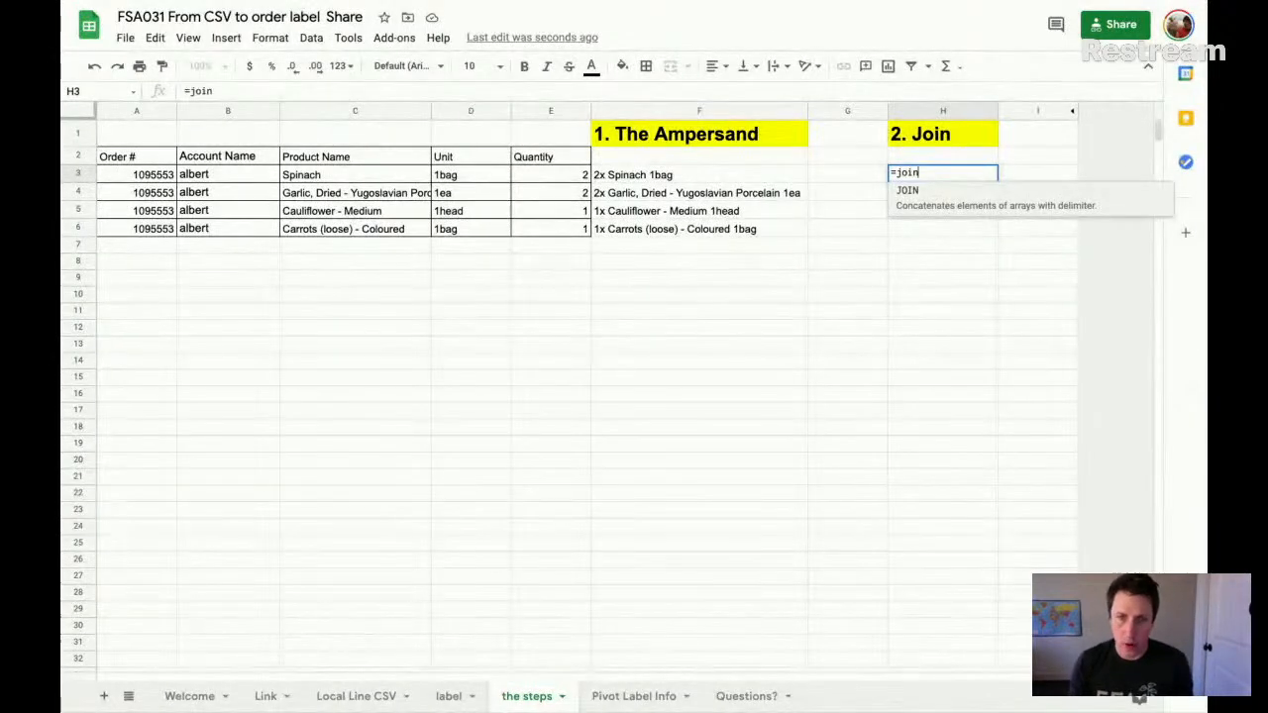
type("(")
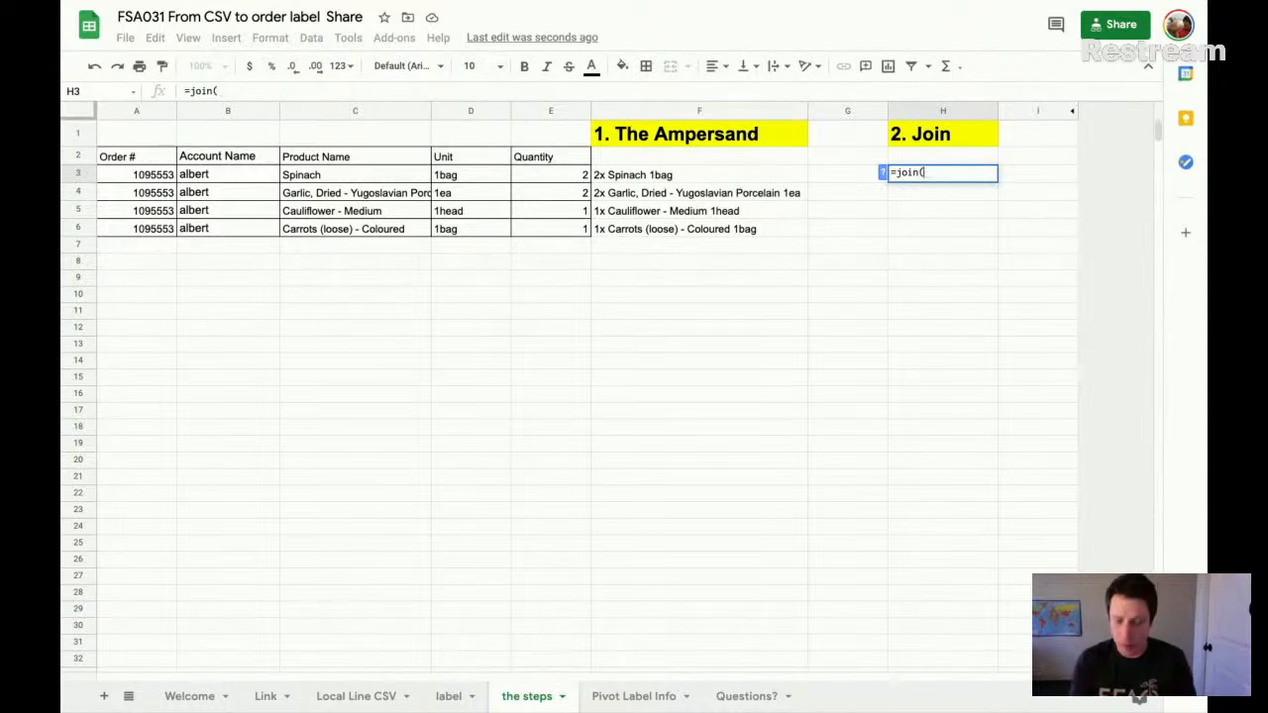
type("\",\",")
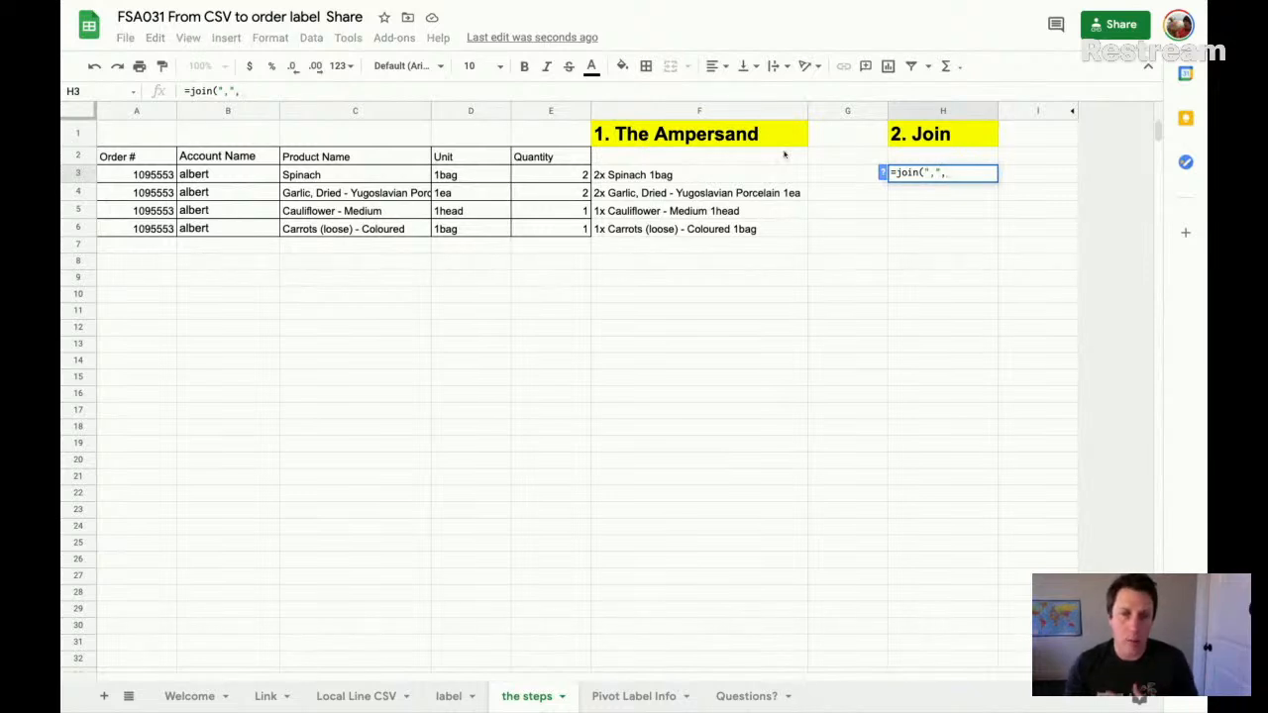
left_click(710, 175)
key("ctrl+shift+Down")
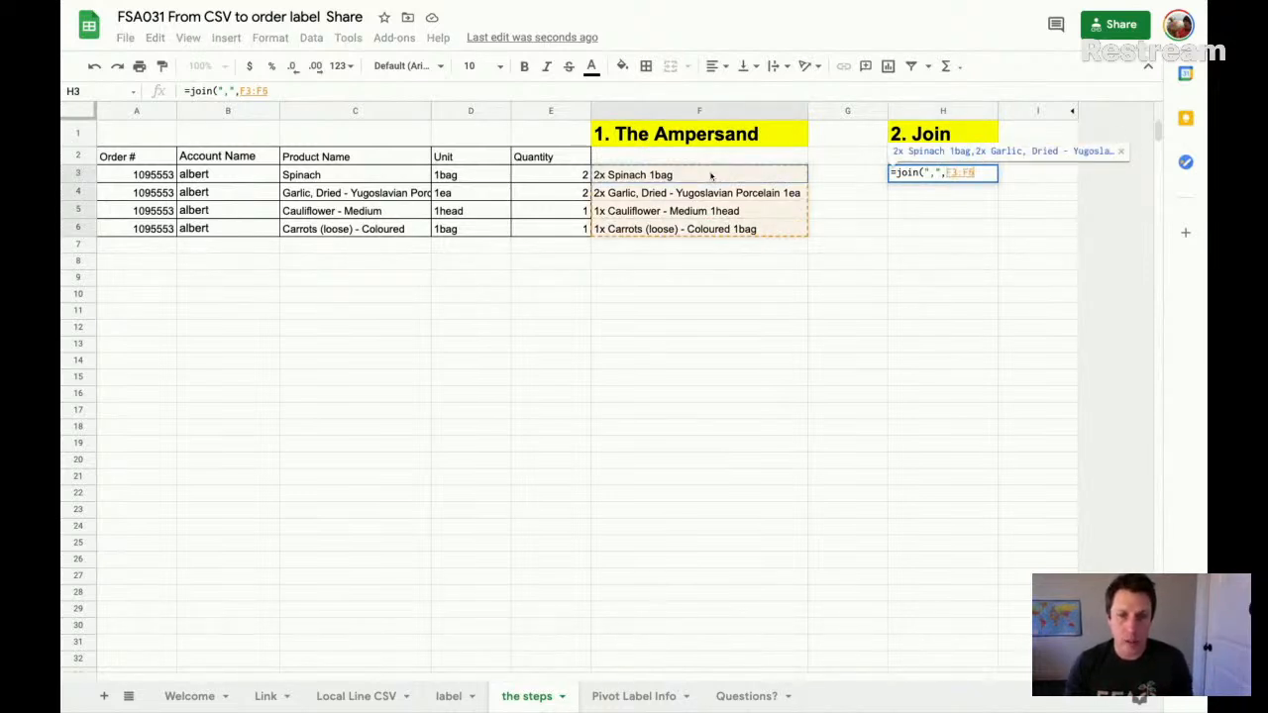
type(")")
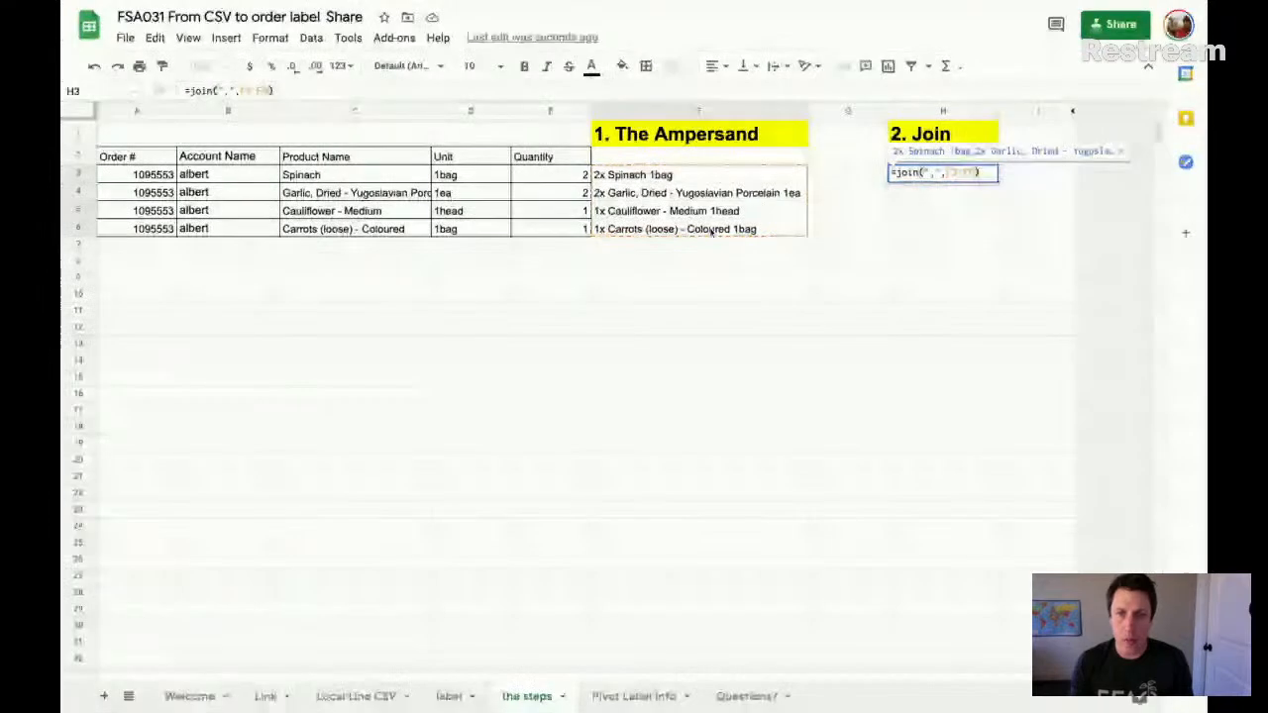
key("Return")
- Wrap the joined text in H3 and adjust column H to a moderate width so the text spans several lines
left_click(941, 174)
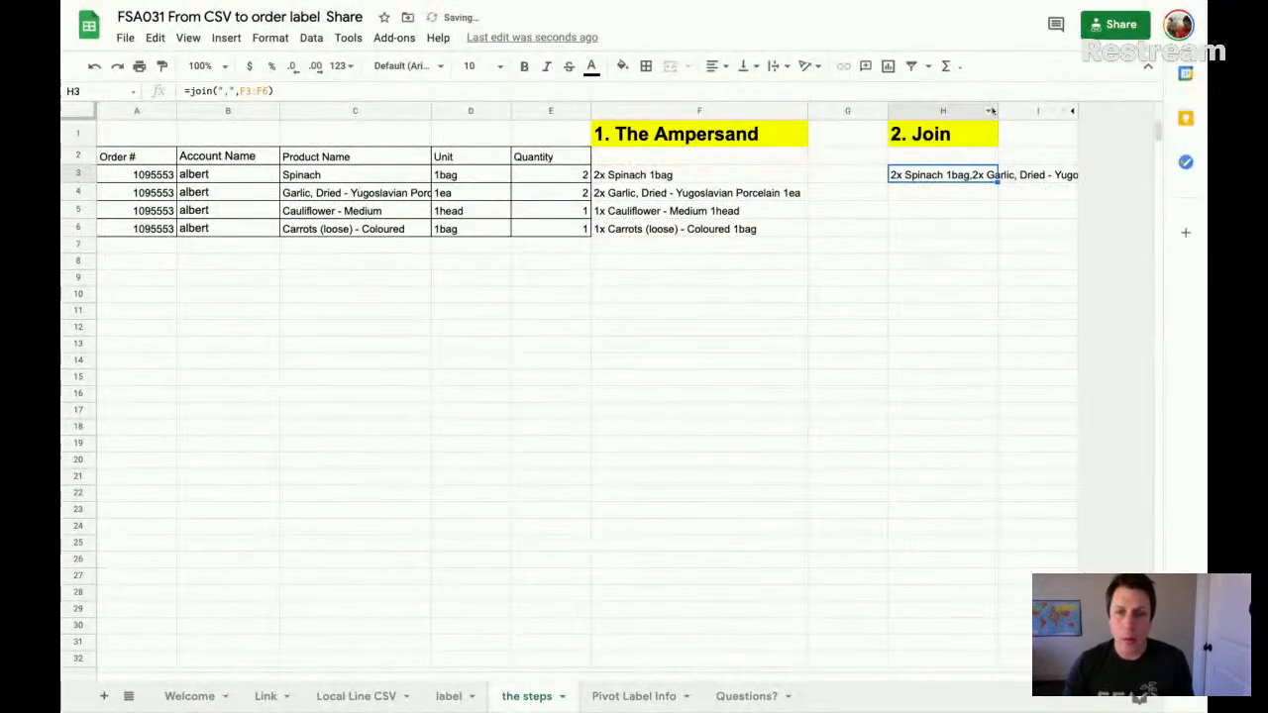
left_click_drag(1000, 112, 1153, 112)
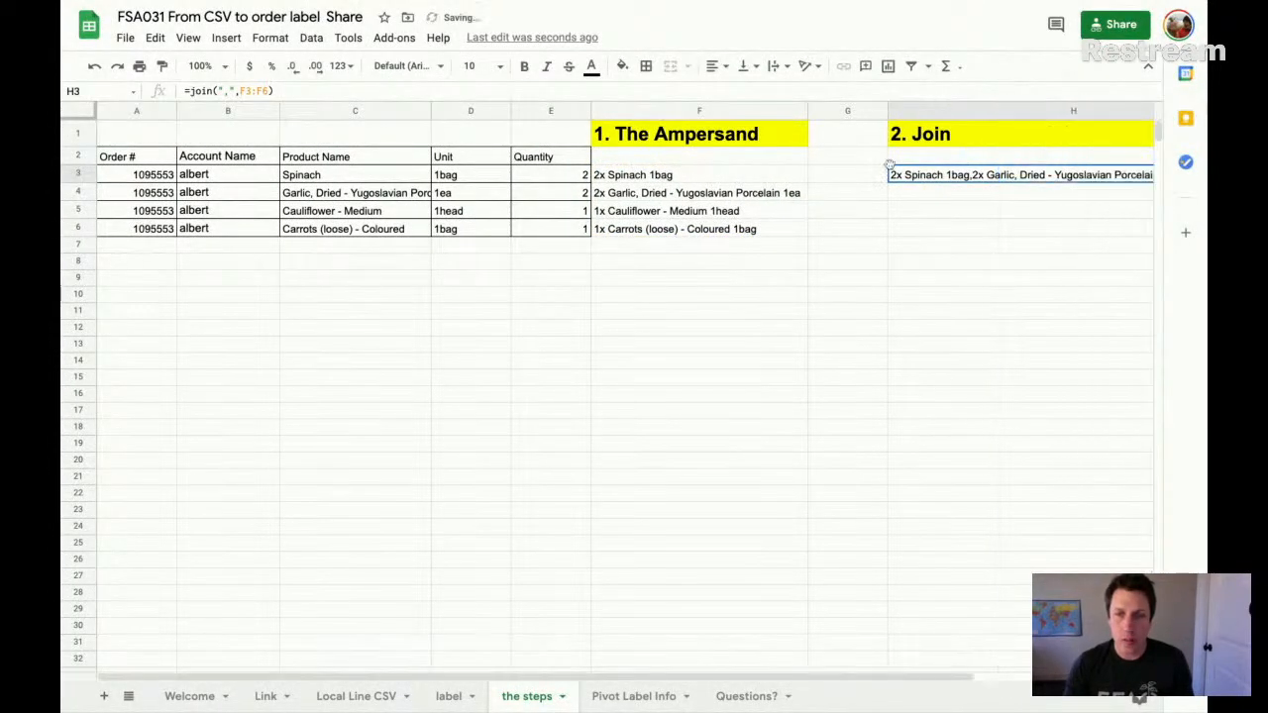
scroll(889, 164, "right", 3)
left_click_drag(924, 112, 1071, 112)
scroll(812, 176, "left", 1)
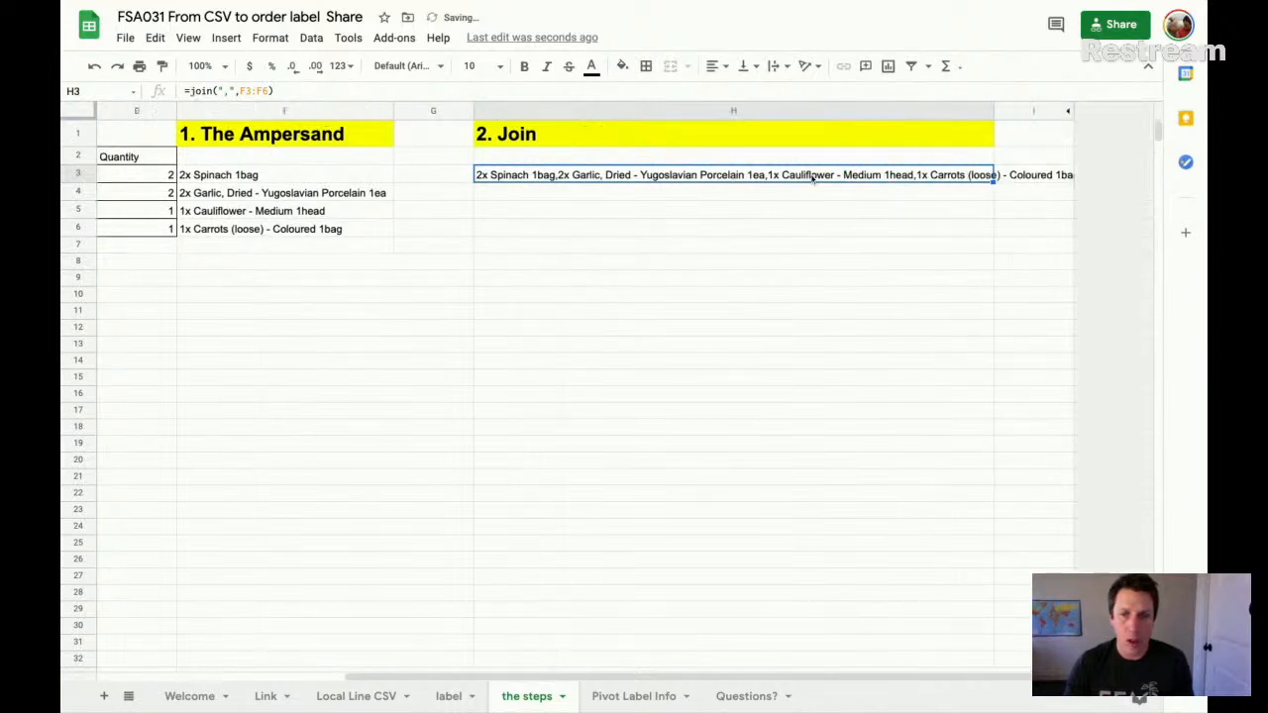
left_click(778, 65)
left_click(796, 91)
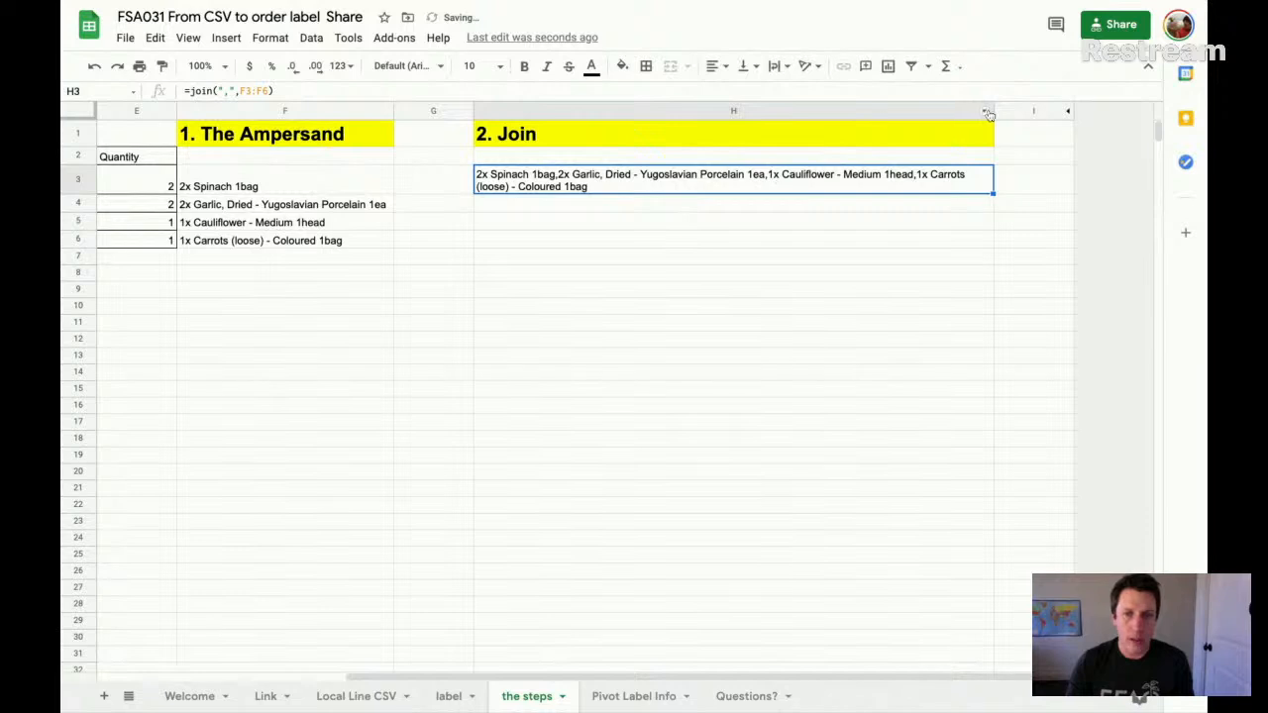
left_click_drag(994, 111, 701, 117)
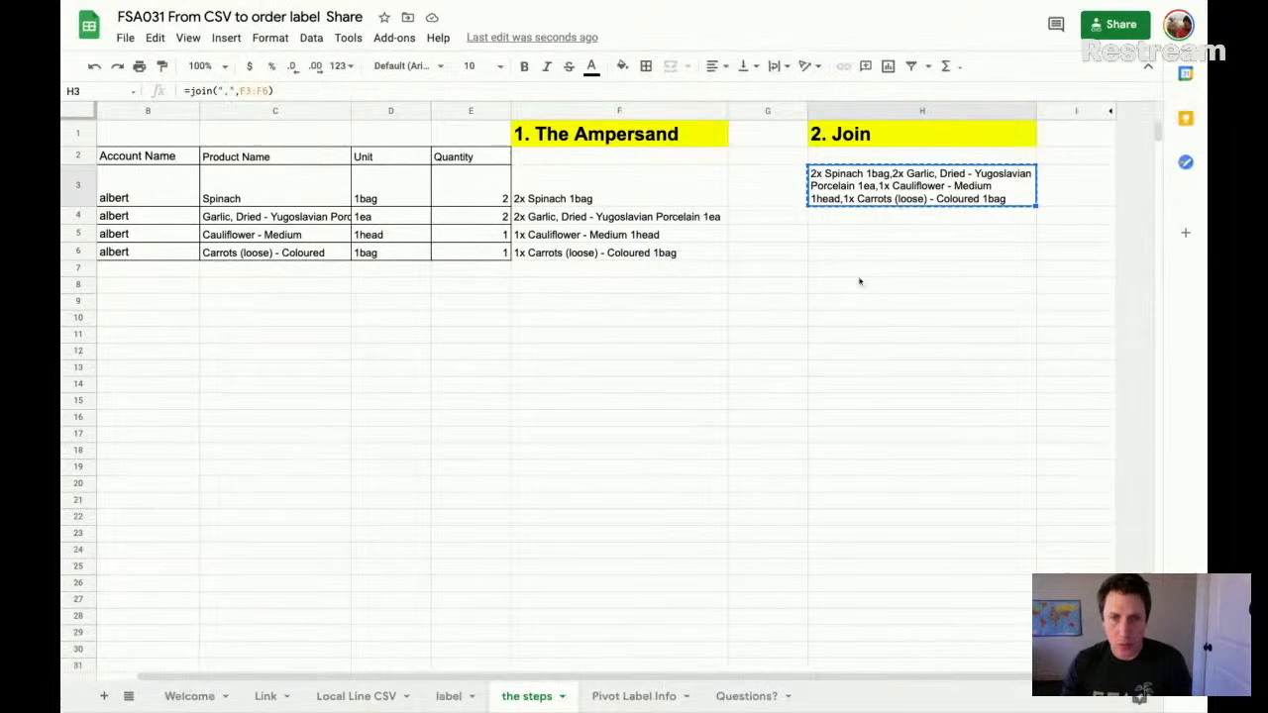
- Paste the joined text from H3 into H7 as values only and wrap it
left_click(858, 275)
key("ctrl+shift+v")
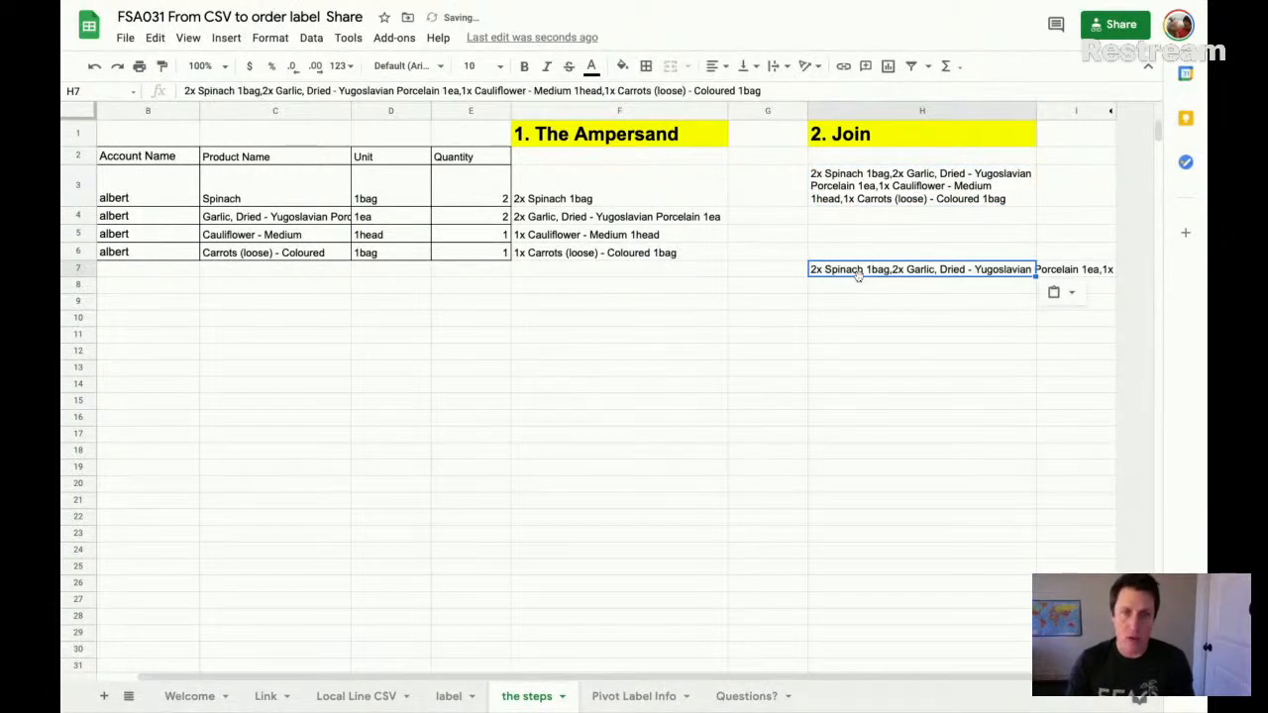
left_click(774, 66)
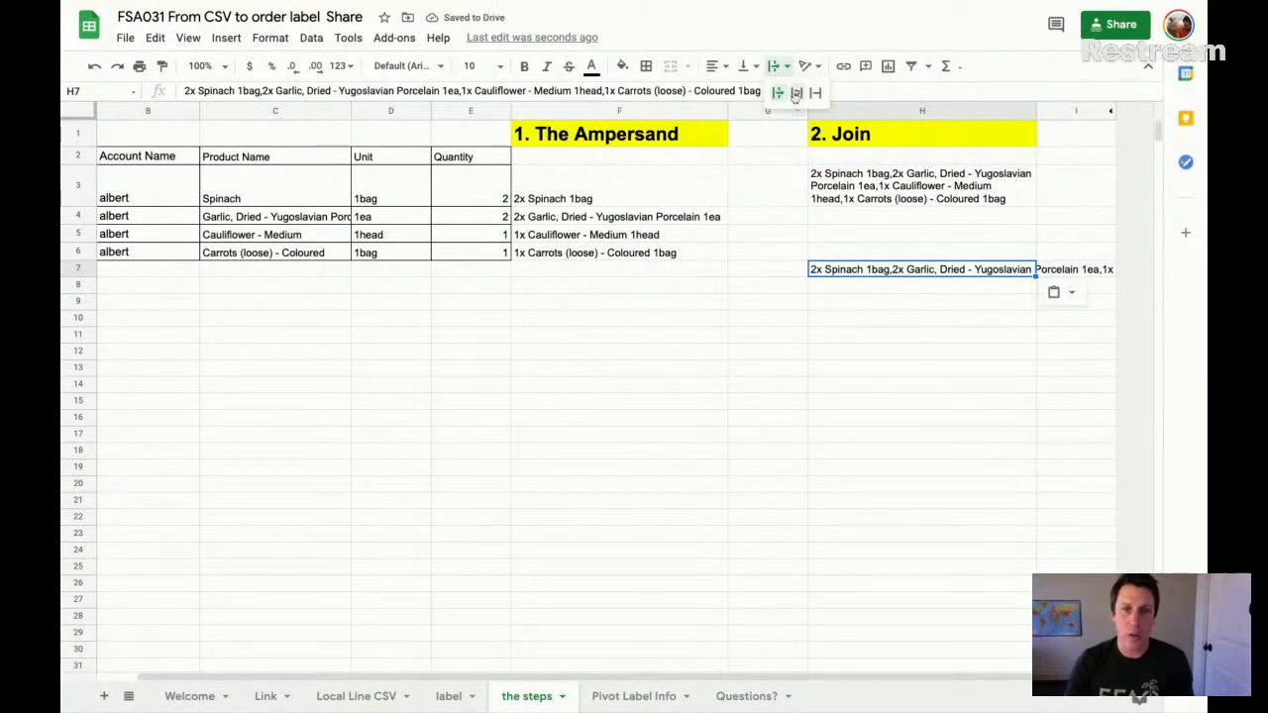
left_click(793, 96)
- Edit the text in H7 by replacing the comma after the spinach item with a line break and adding another break after Porcelain
double_click(883, 271)
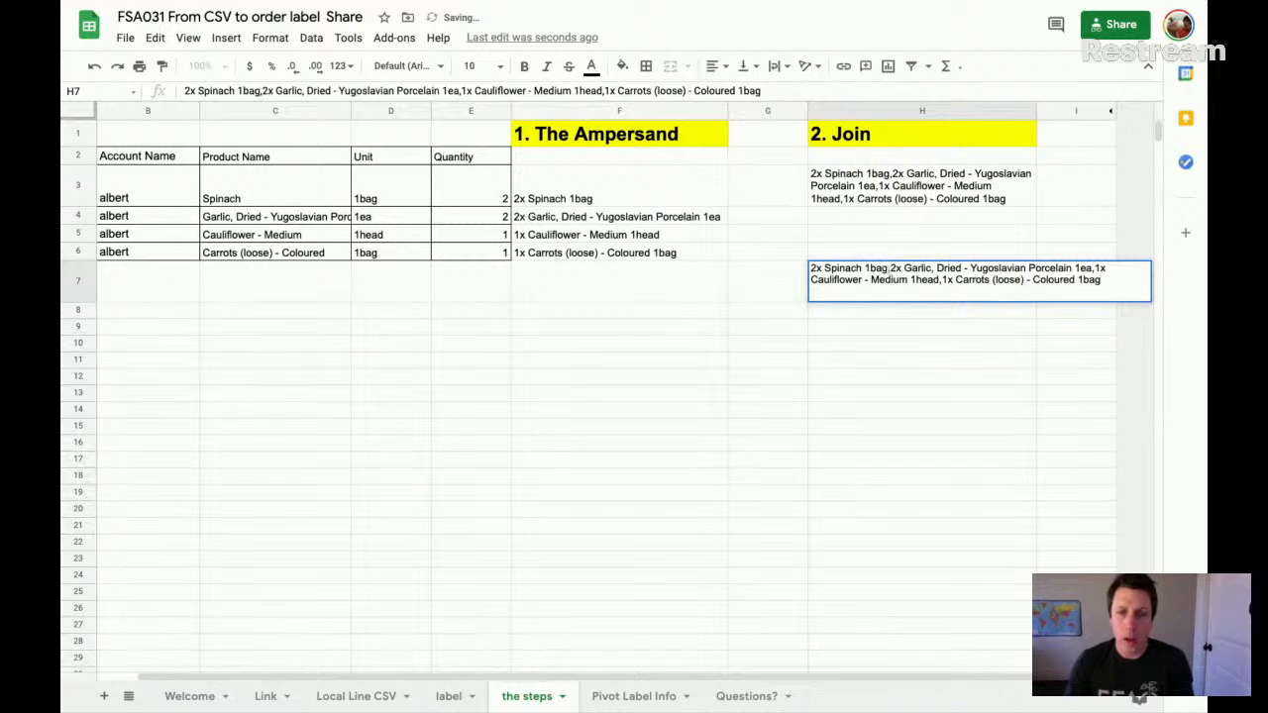
left_click_drag(887, 268, 899, 340)
key("Left")
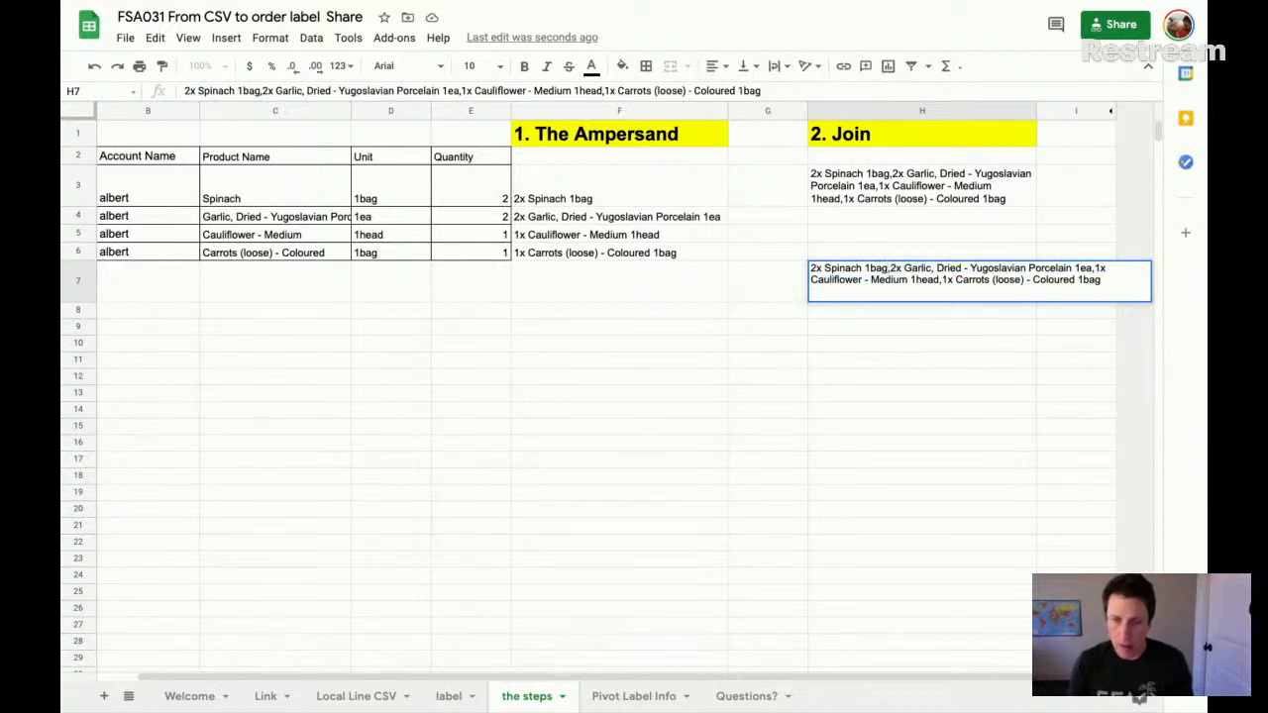
key("ctrl+Return")
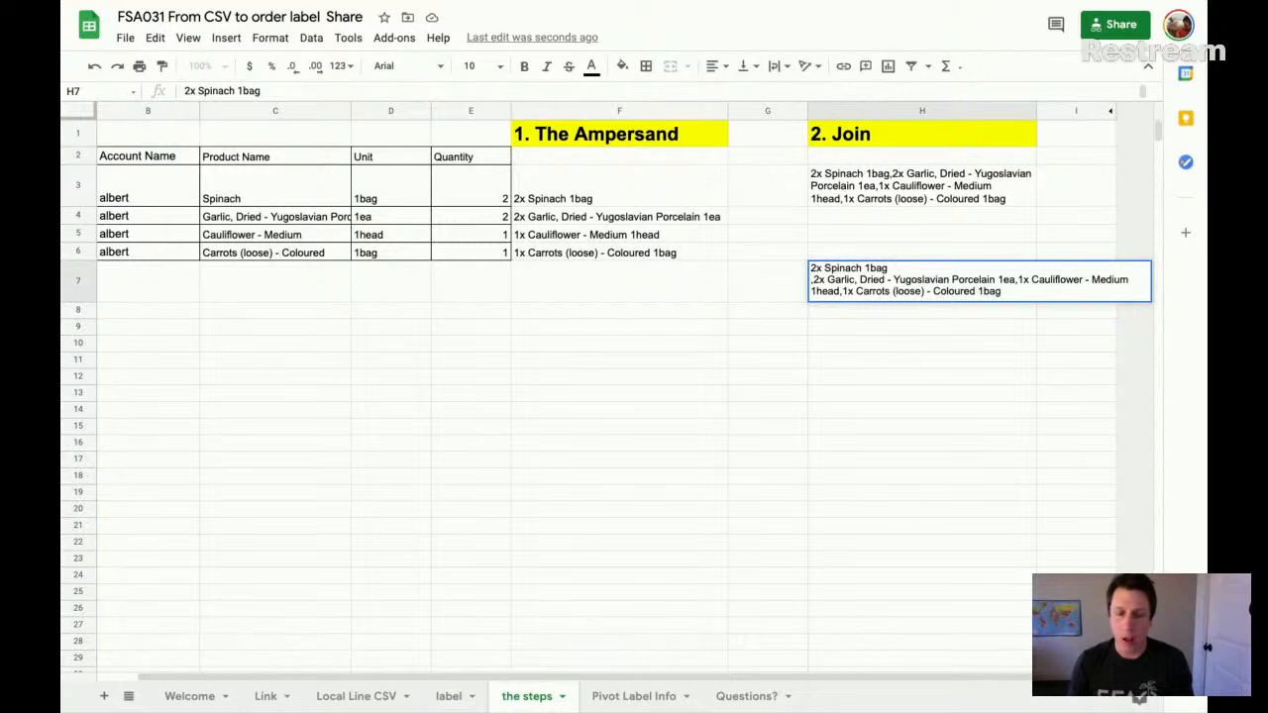
key("Delete")
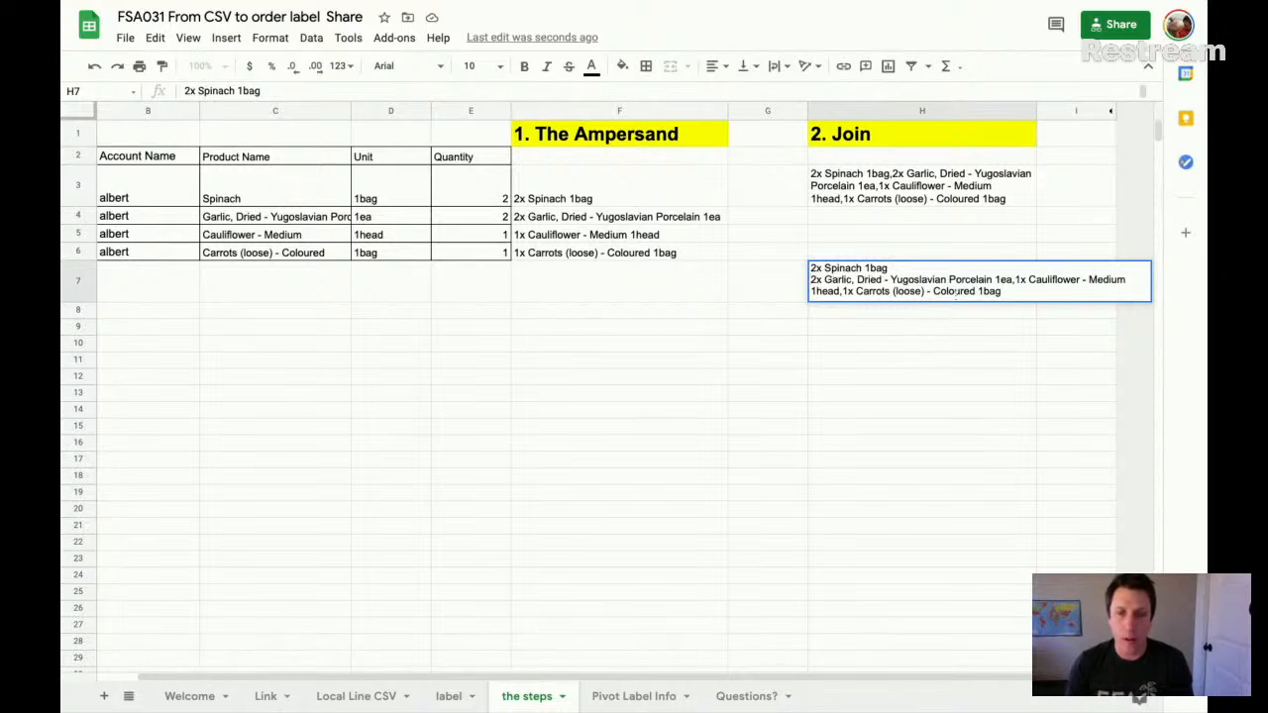
key("ctrl+Return")
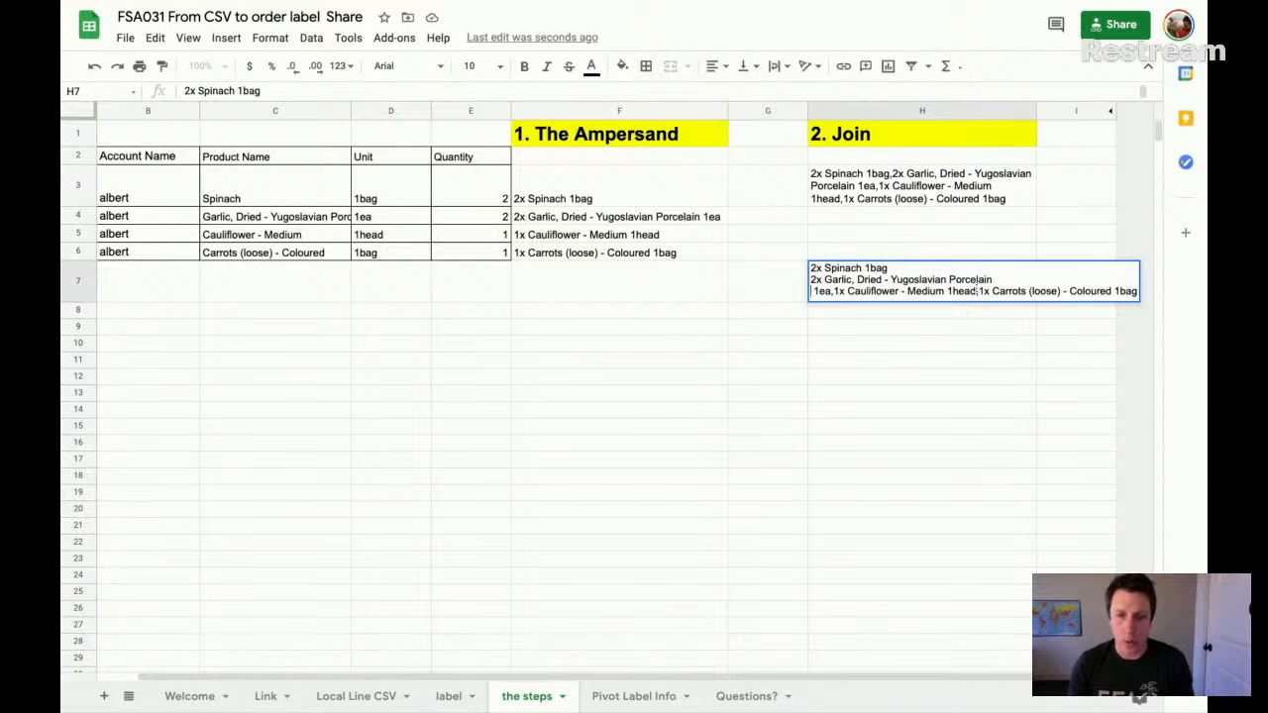
left_click(964, 322)
left_click(923, 194)
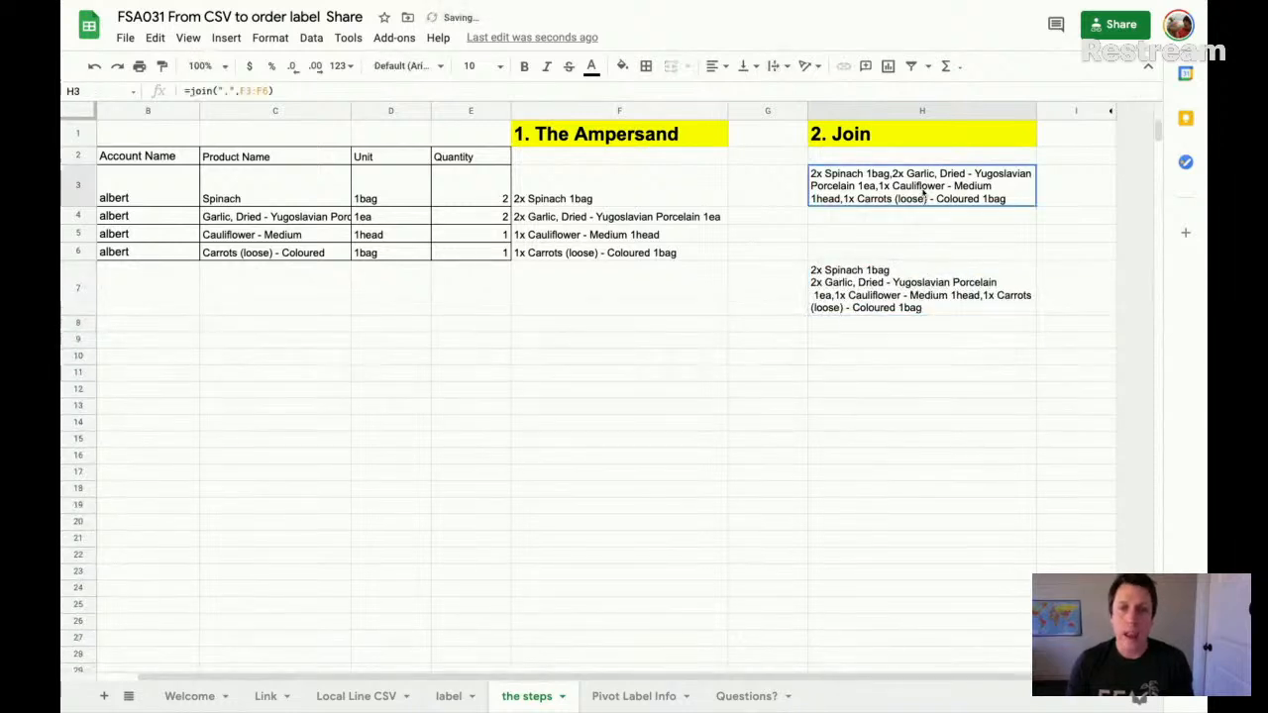
- Undo the manual line breaks, the text wrapping and the pasted copy in H7
key("ctrl+z")
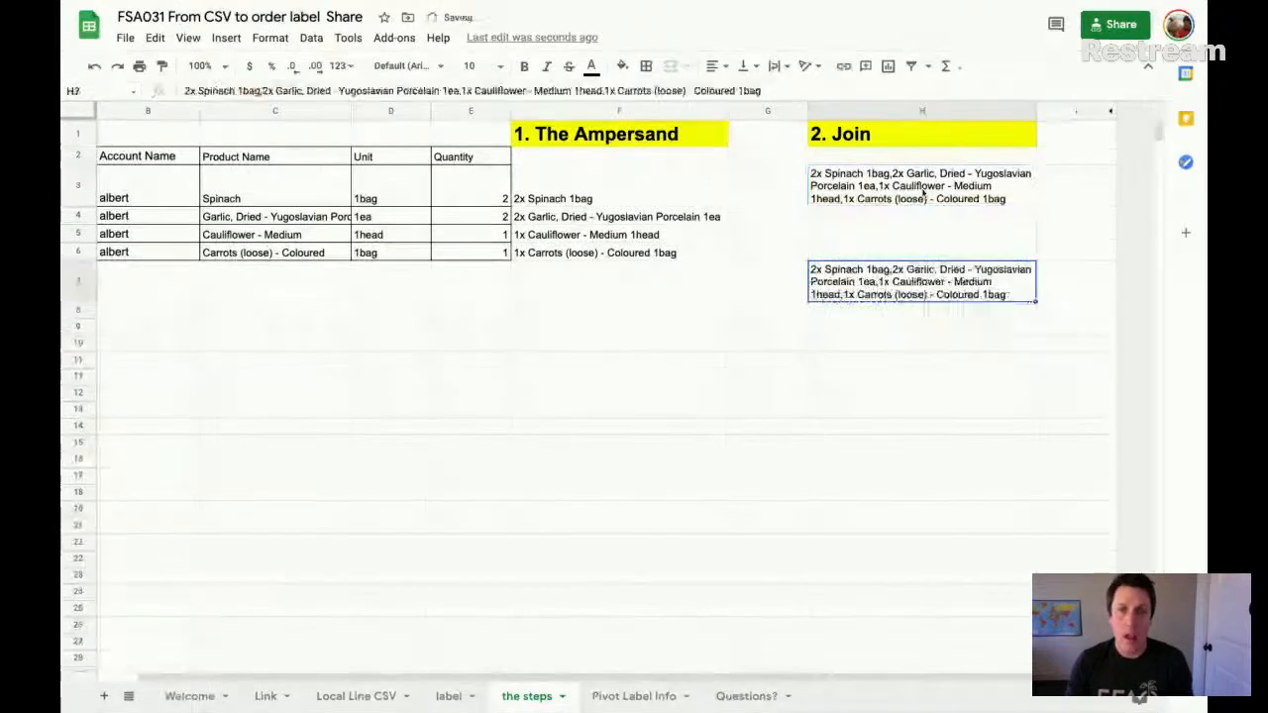
key("ctrl+z")
key("ctrl+z")
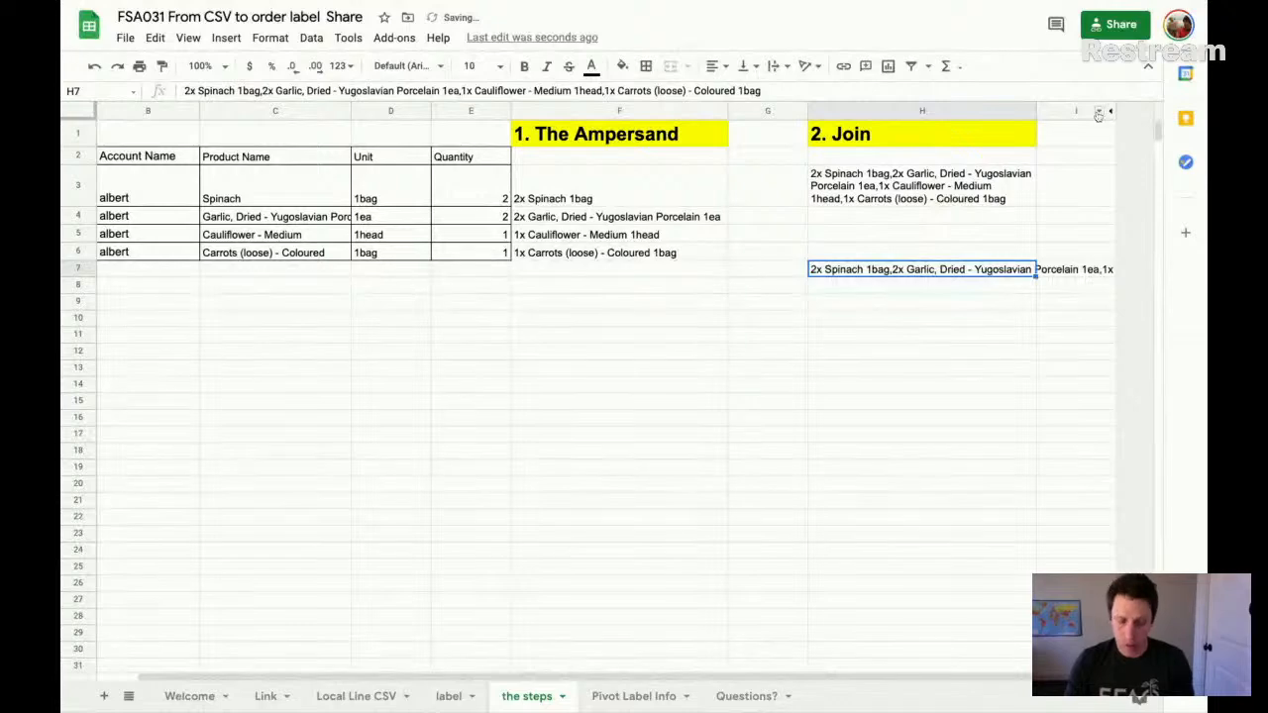
- Unhide column J and widen it so its 3. Char(10) heading fits
left_click(1112, 111)
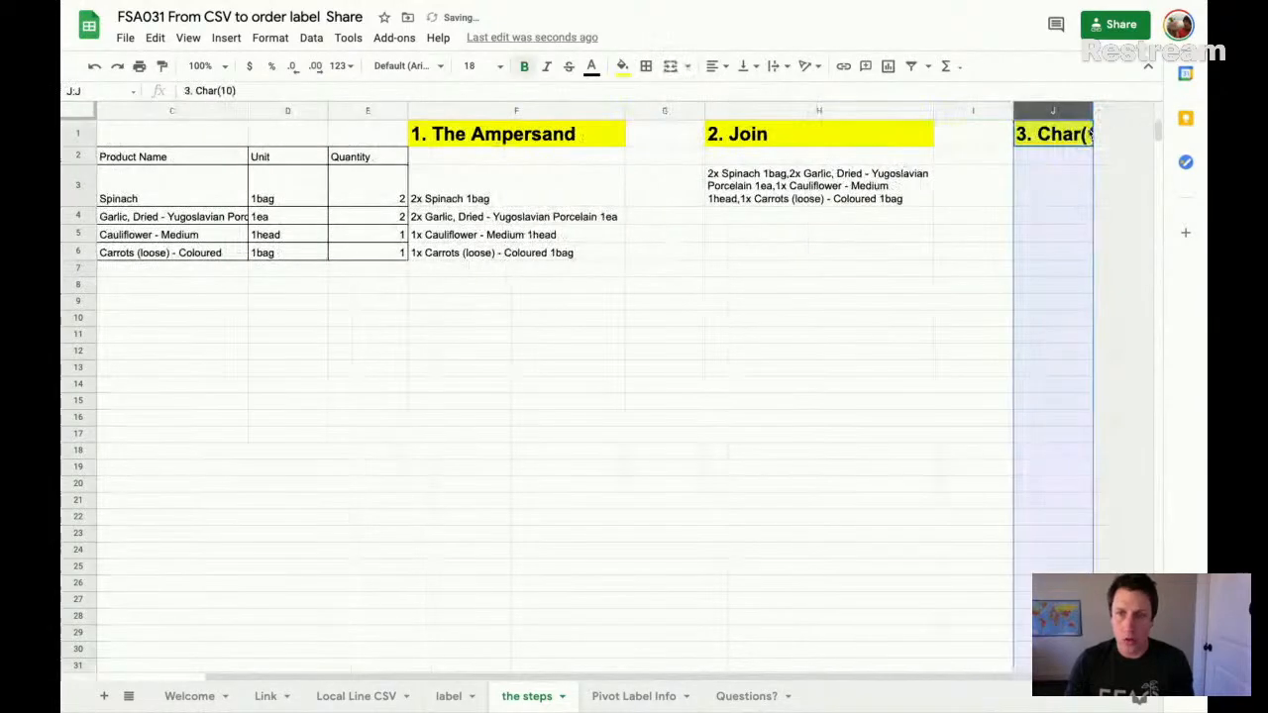
left_click_drag(1091, 111, 1184, 111)
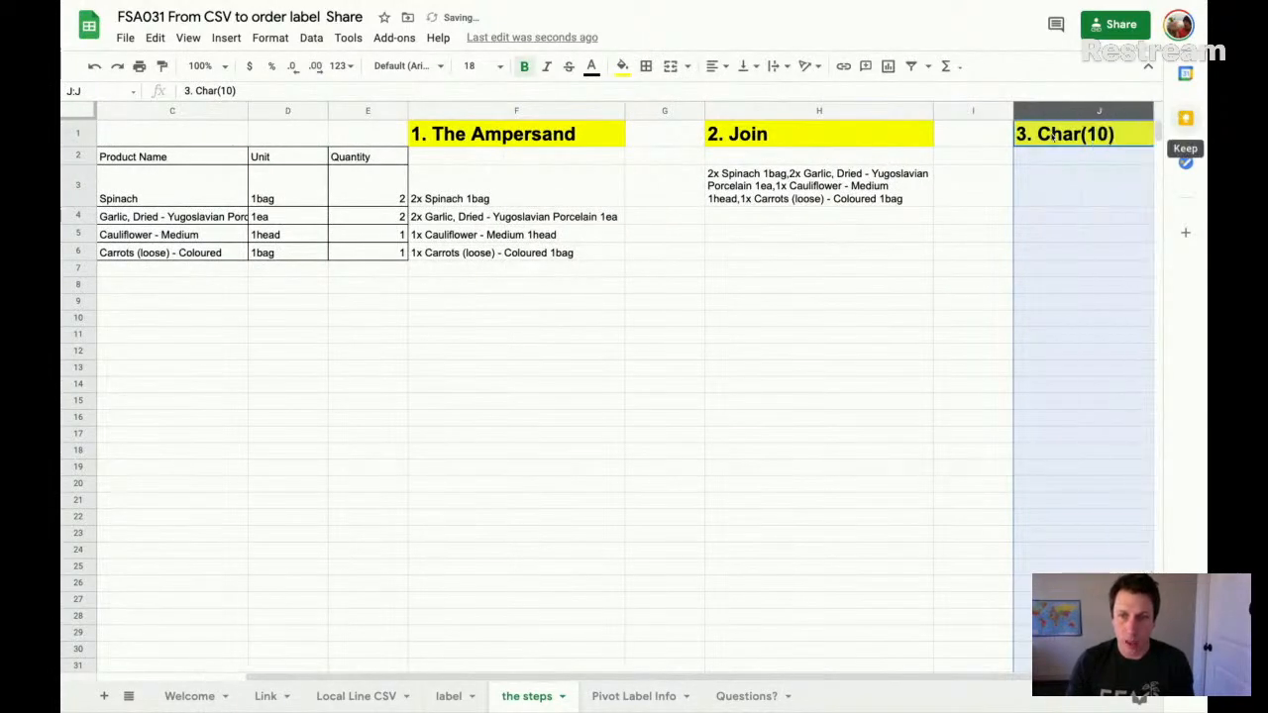
left_click(933, 139)
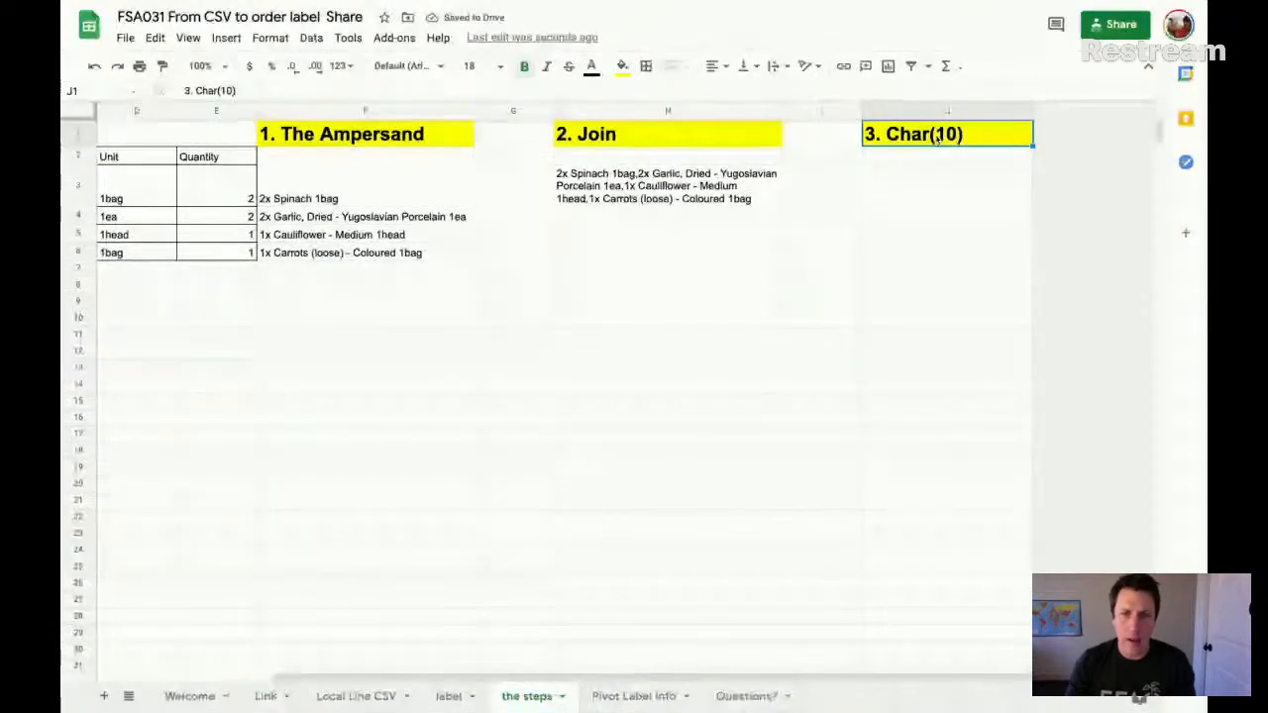
- Enter the formula =Char(67) in J2, below the 3. Char(10) heading
left_click(916, 157)
type("=Char")
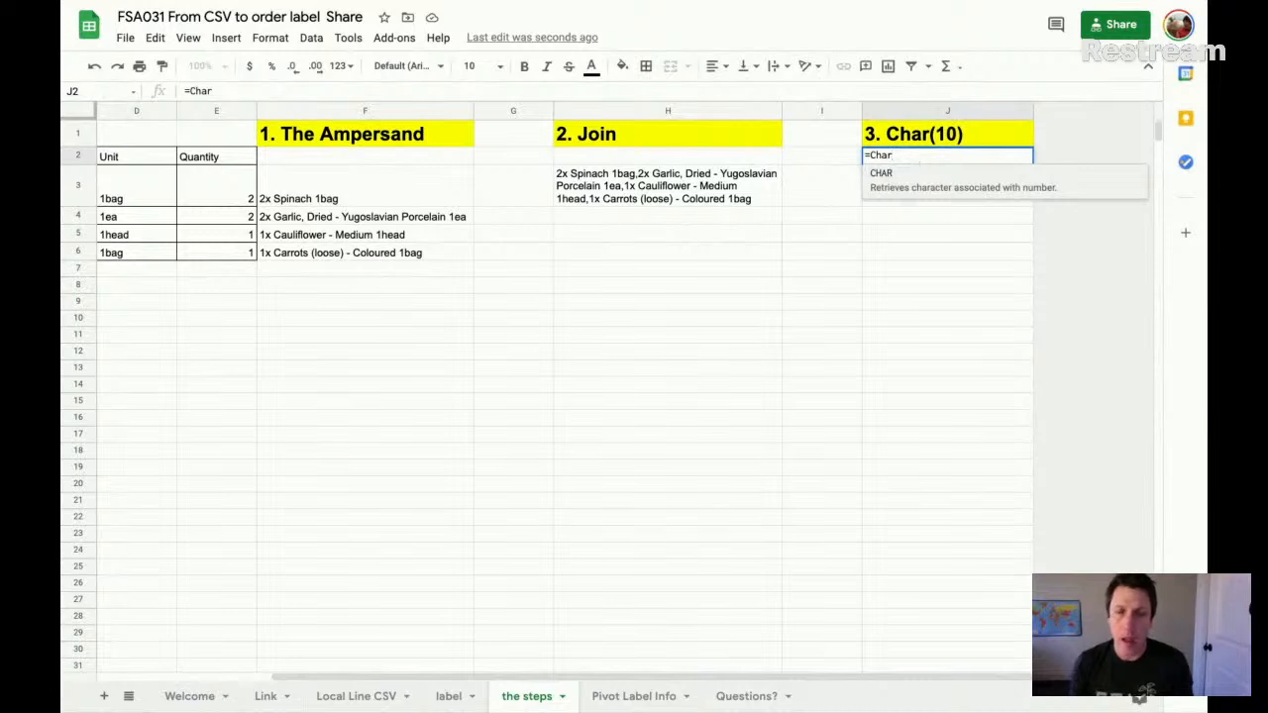
type("(")
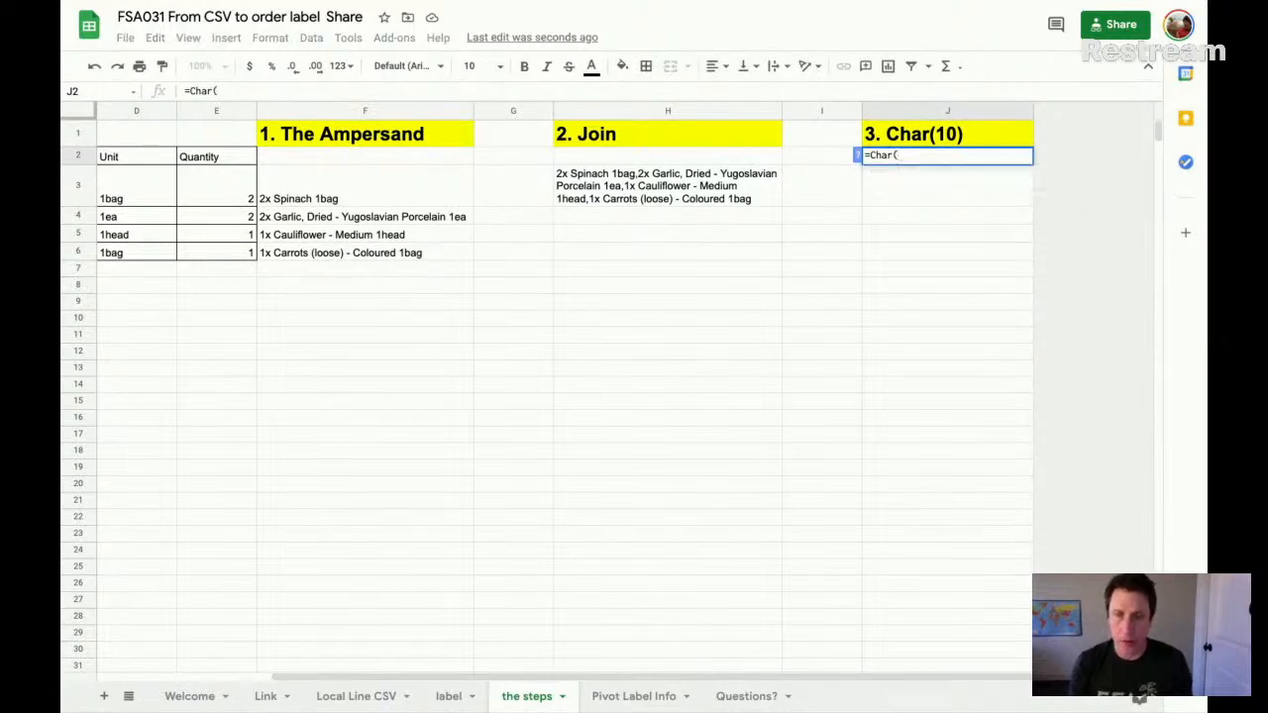
type("67")
key("Return")
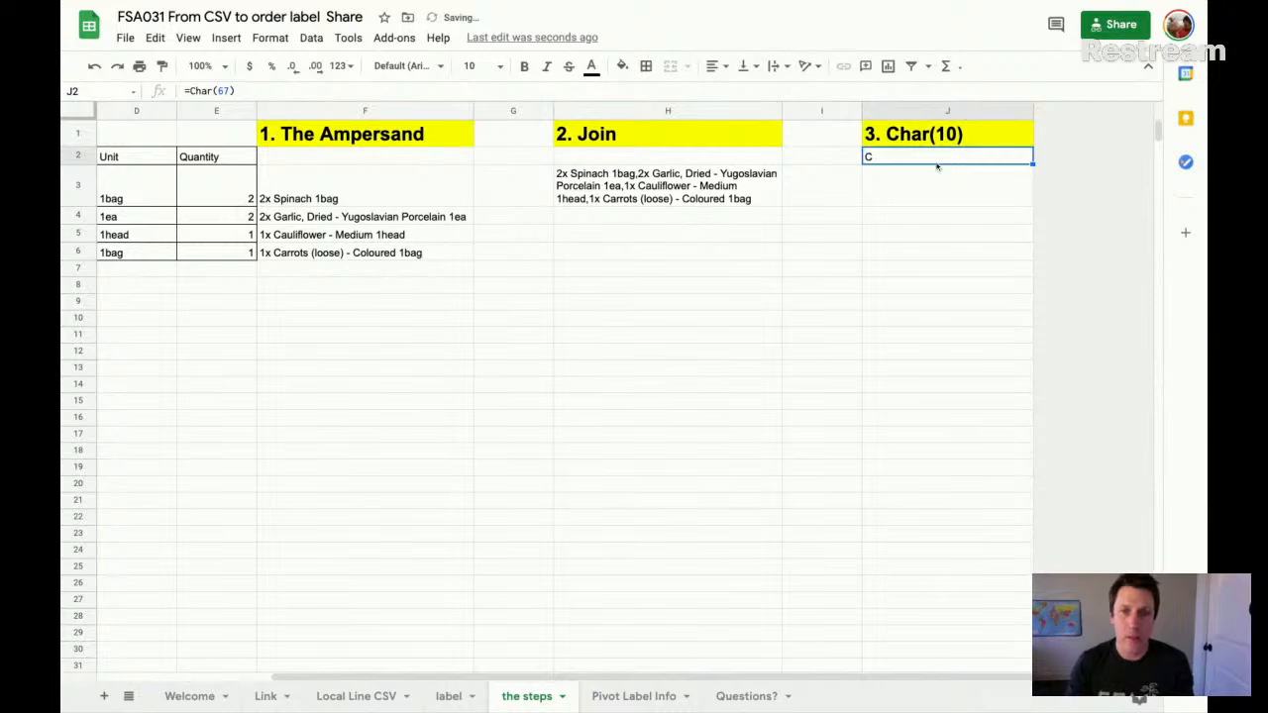
- Change the character code in the J2 formula to 34, making it =Char(34)
double_click(936, 163)
left_click_drag(911, 154, 897, 155)
type("10")
key("Return")
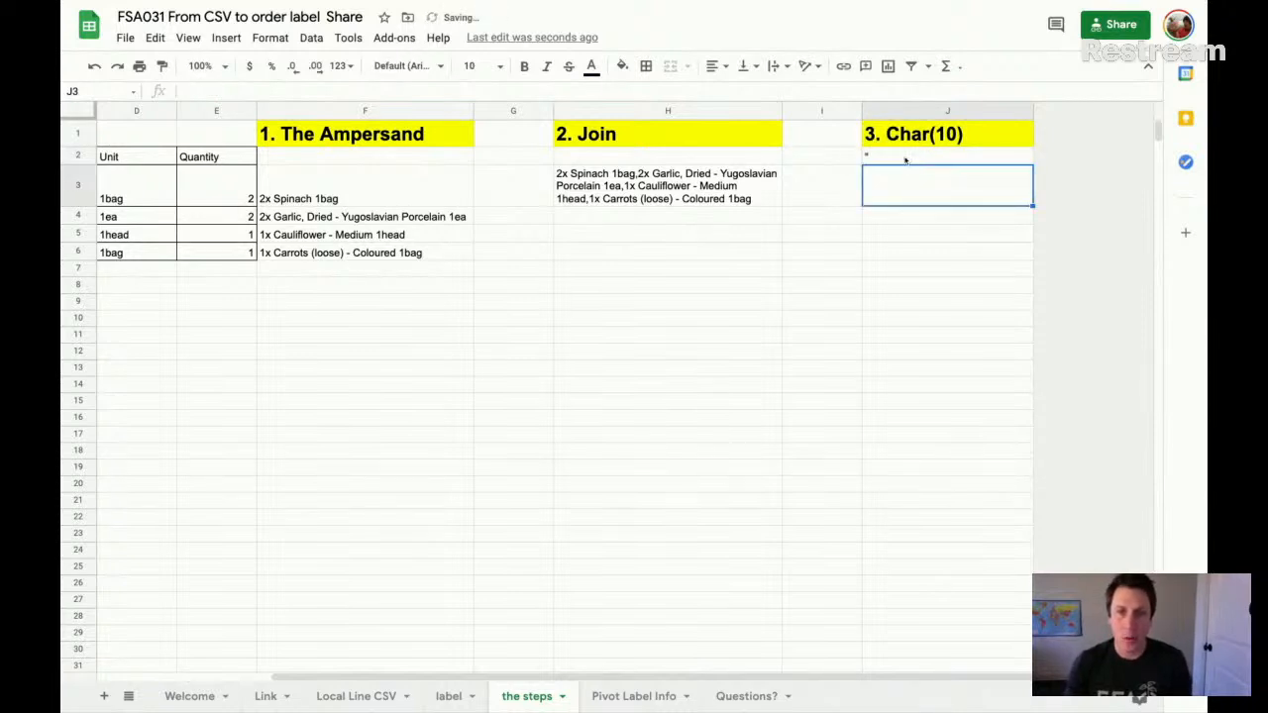
left_click(904, 159)
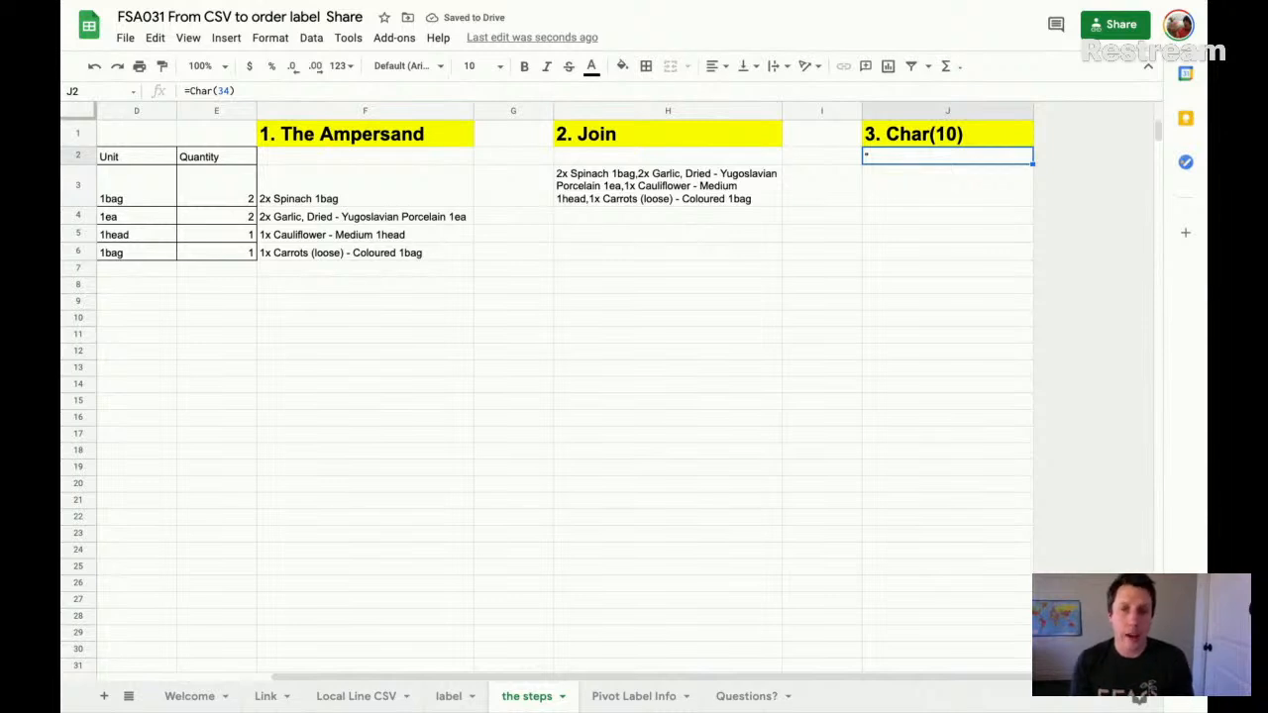
left_click(911, 199)
- Change the character code in the J2 formula to 10, making it =Char(10)
double_click(894, 161)
type("=")
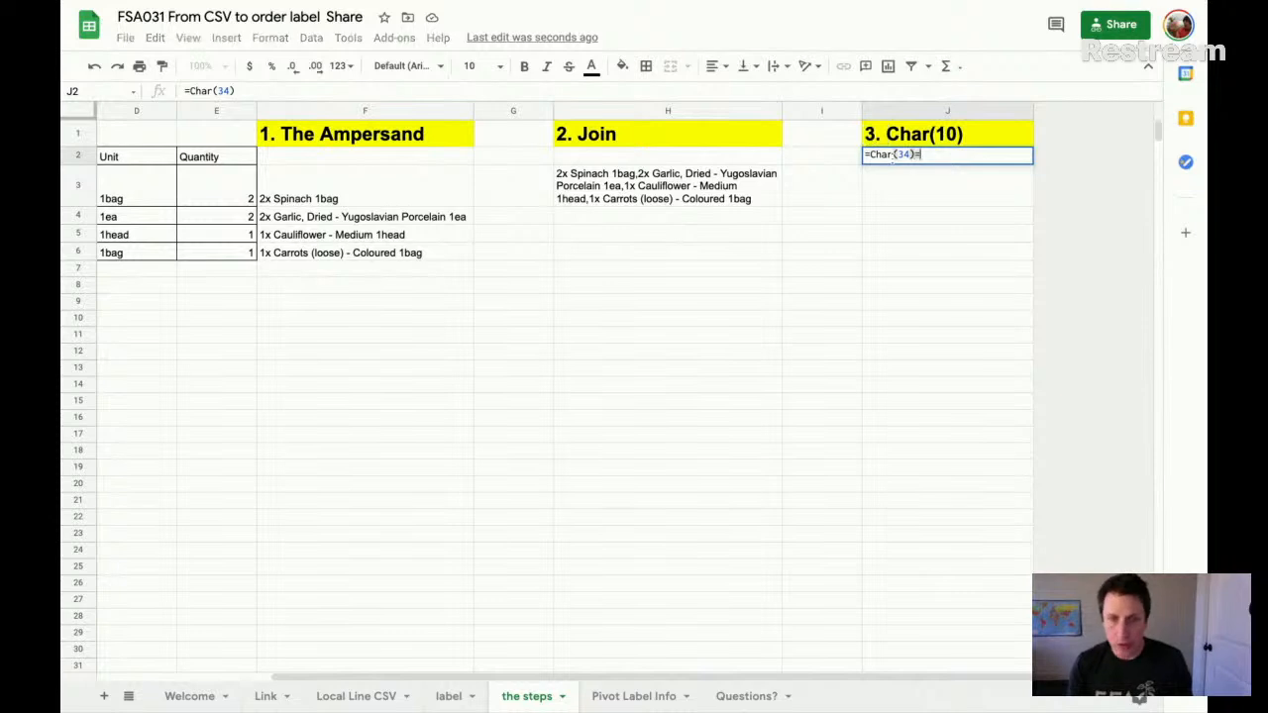
key("BackSpace")
key("BackSpace")
key("BackSpace")
key("BackSpace")
type("10")
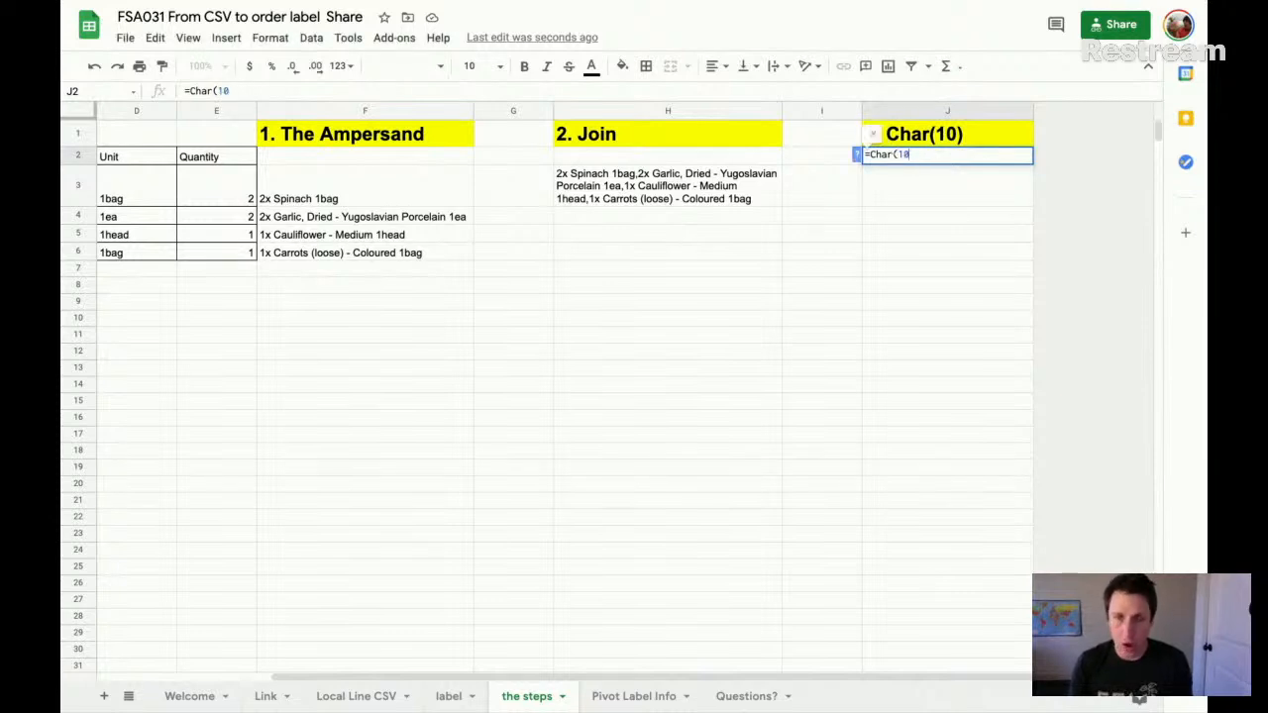
type(")")
left_click(948, 162)
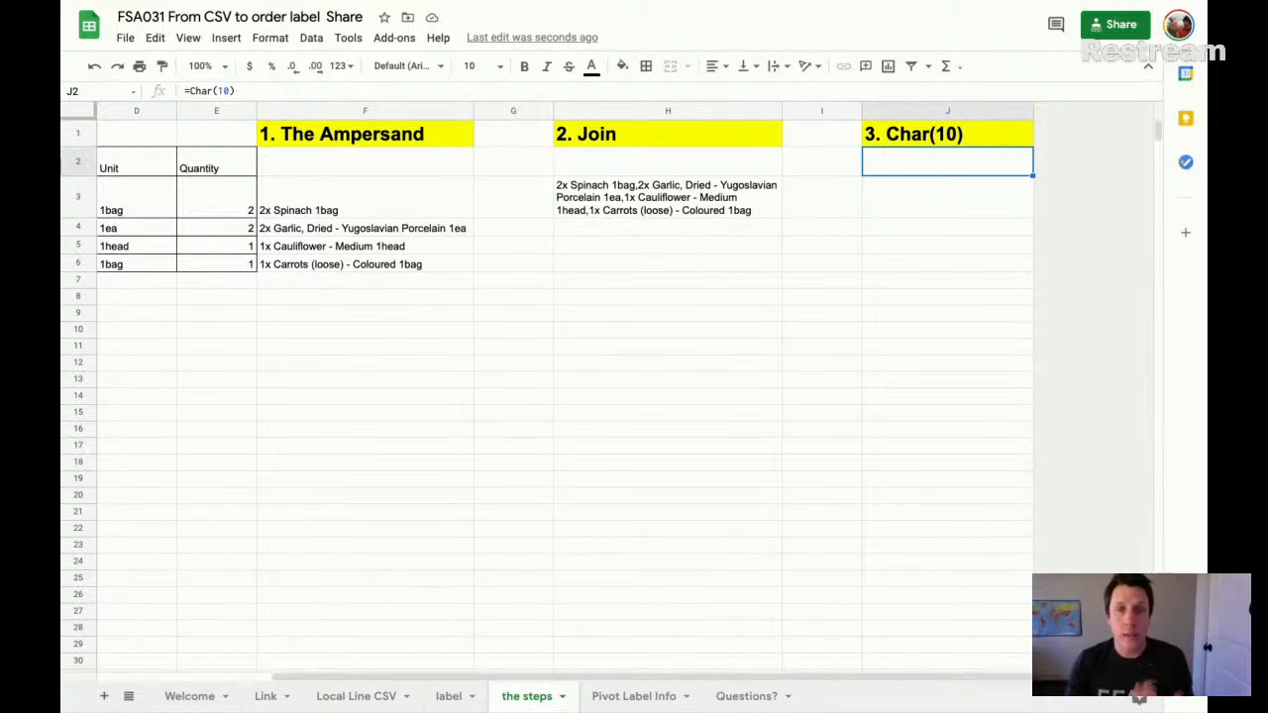
- Copy the formula =join(",",F3:F6) from H3 into J3, below the 3. Char(10) heading
left_click(745, 203)
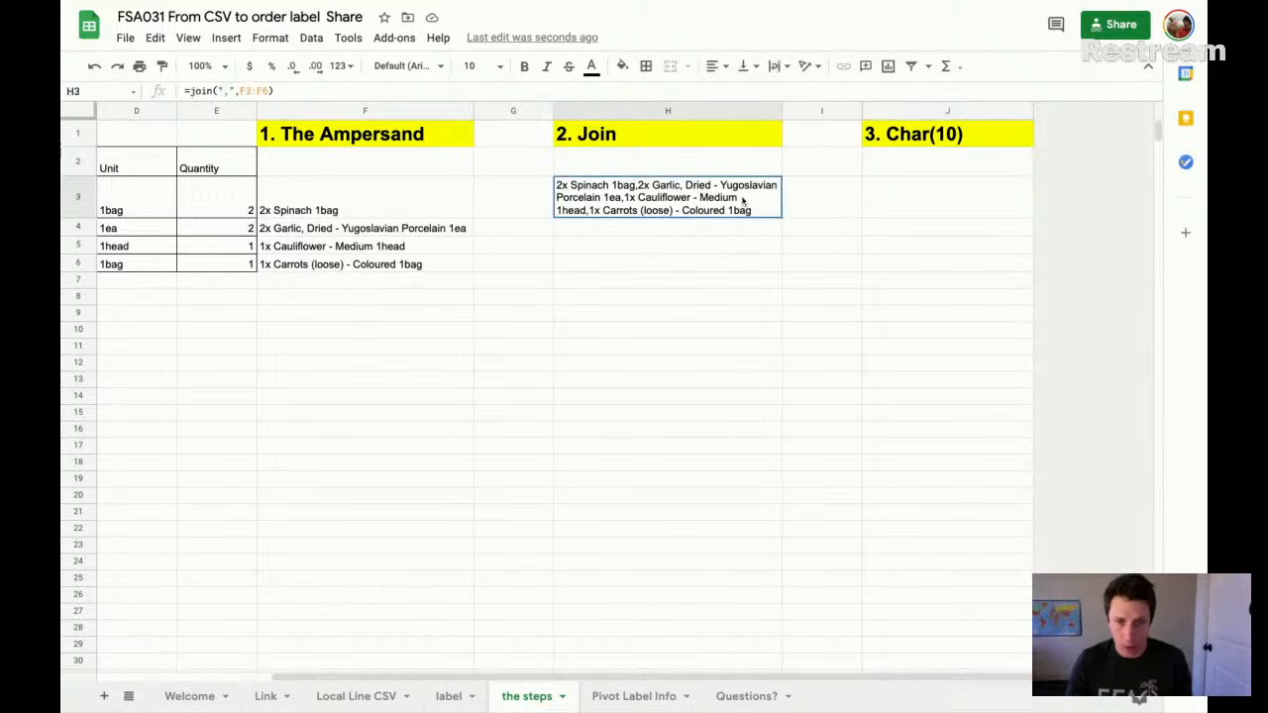
key("Return")
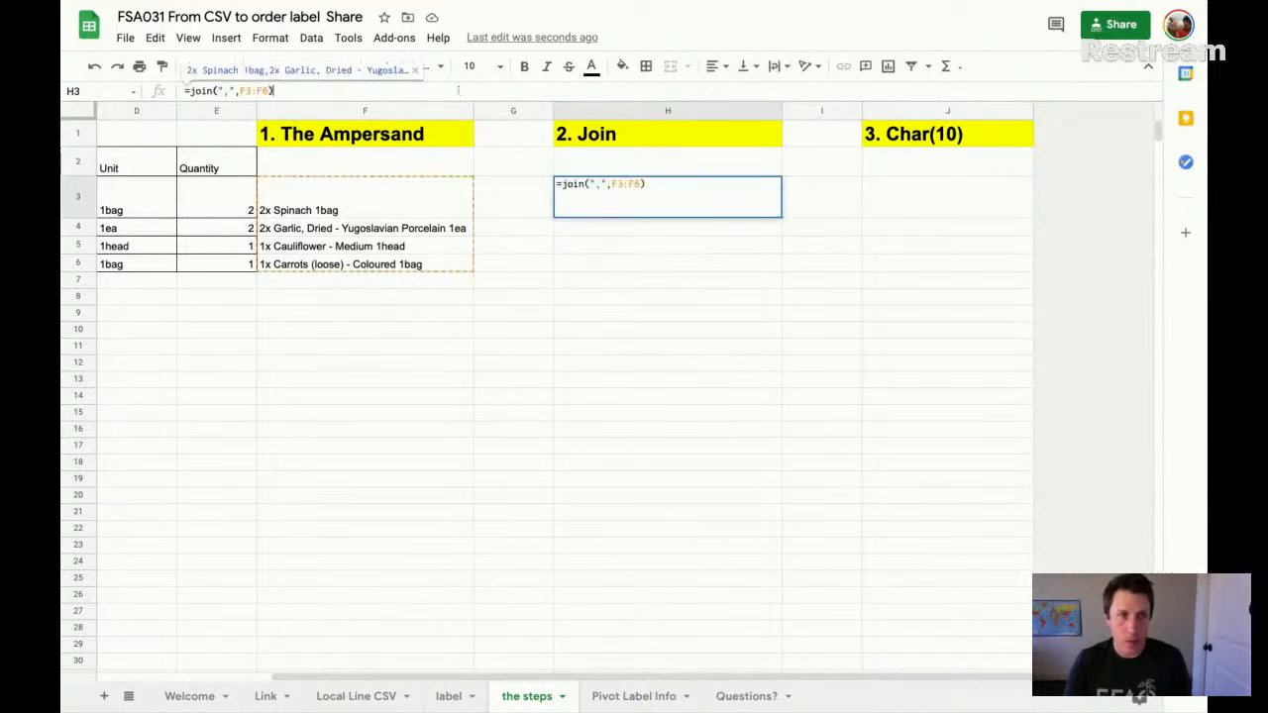
double_click(888, 196)
type("=join(\",\",F3:F6)")
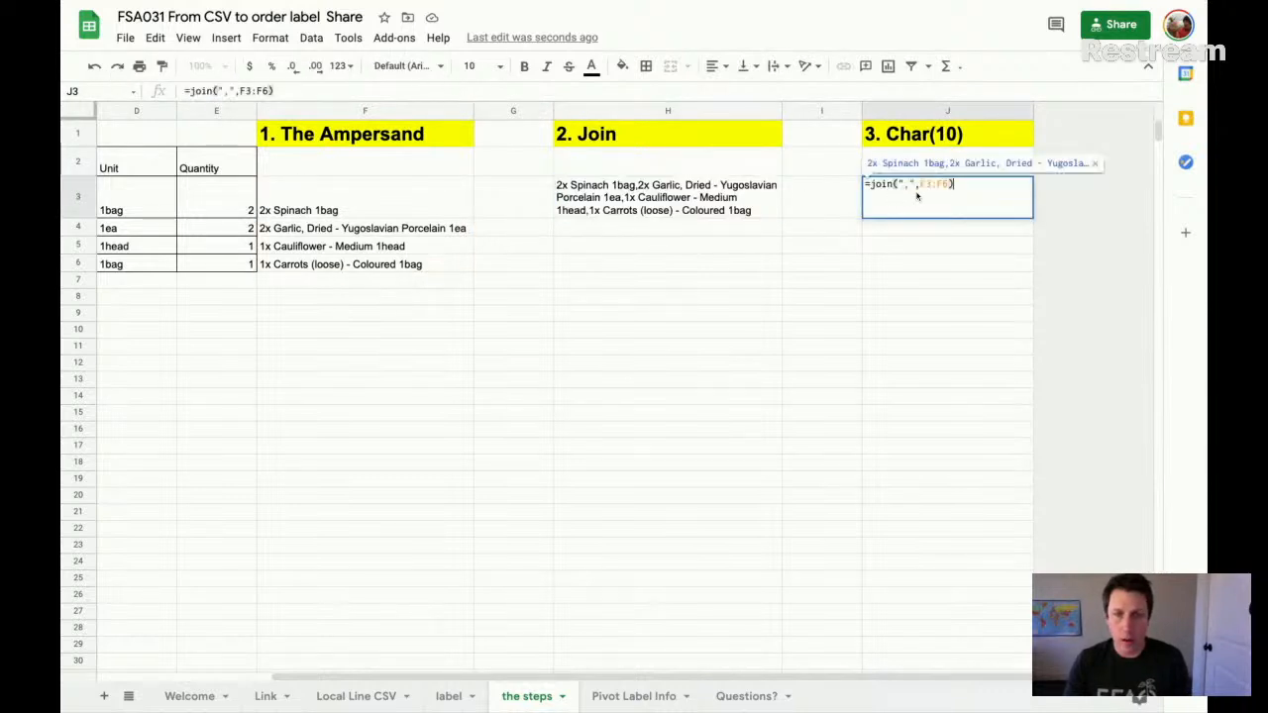
key("Return")
left_click(962, 194)
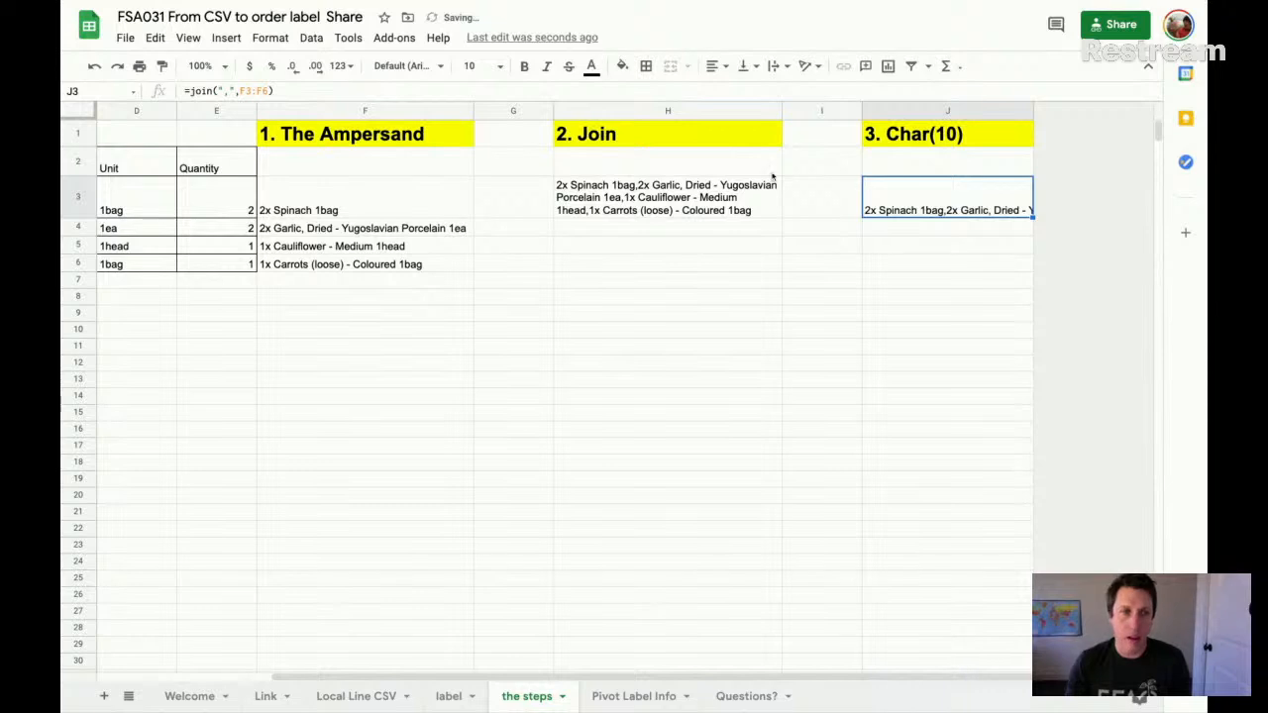
- Replace the comma delimiter in J3 with char(10), making it =join(char(10),F3:F6), and widen column J to fit the longest line
key("Return")
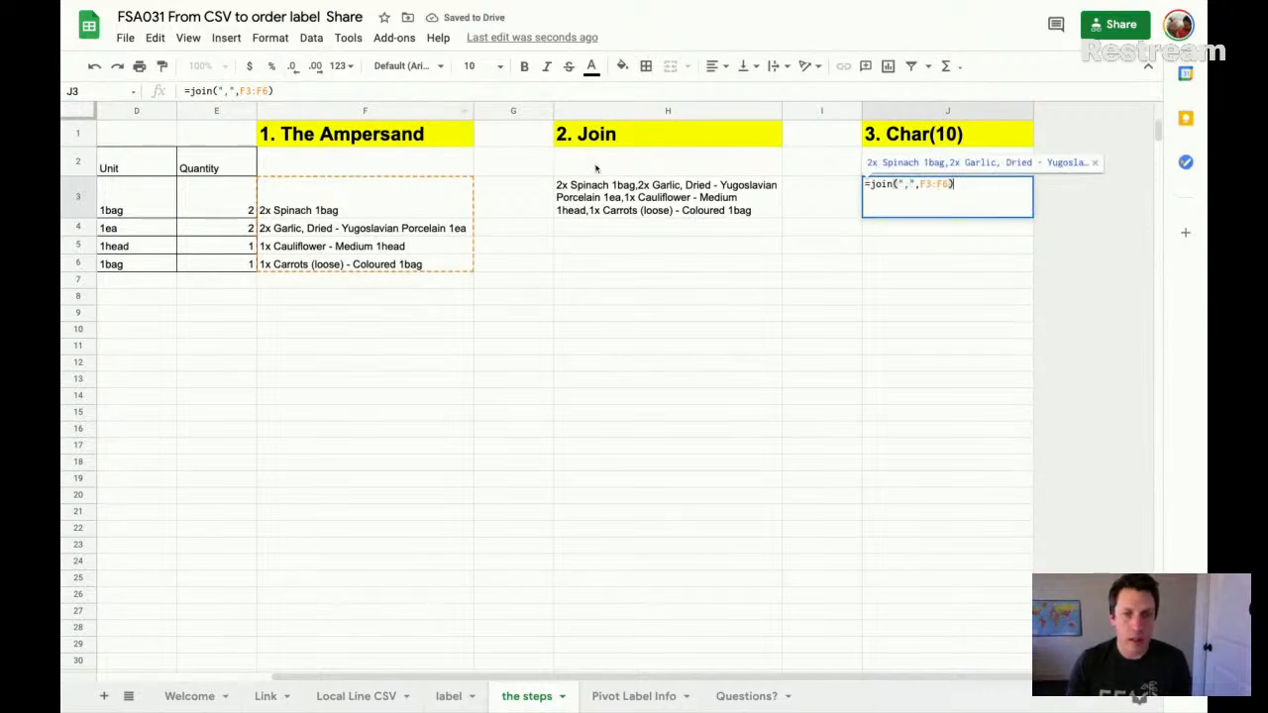
key("Escape")
left_click(208, 65)
left_click(213, 218)
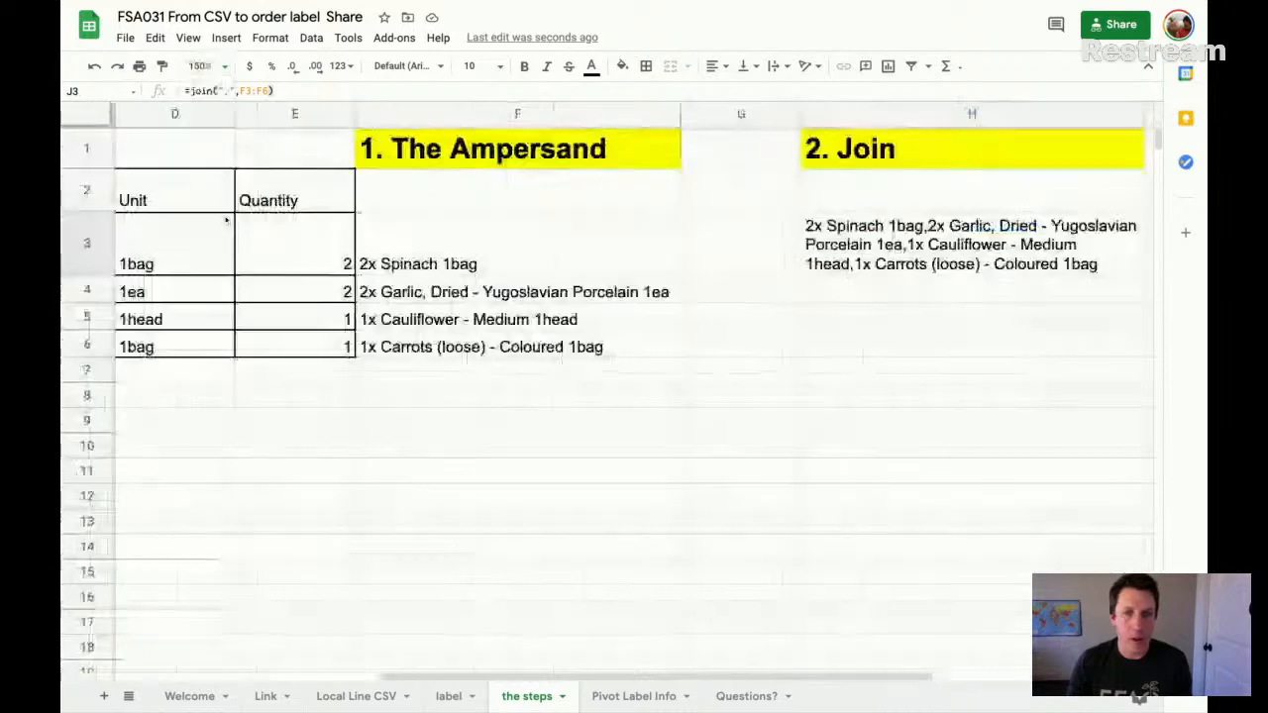
scroll(708, 247, "right", 5)
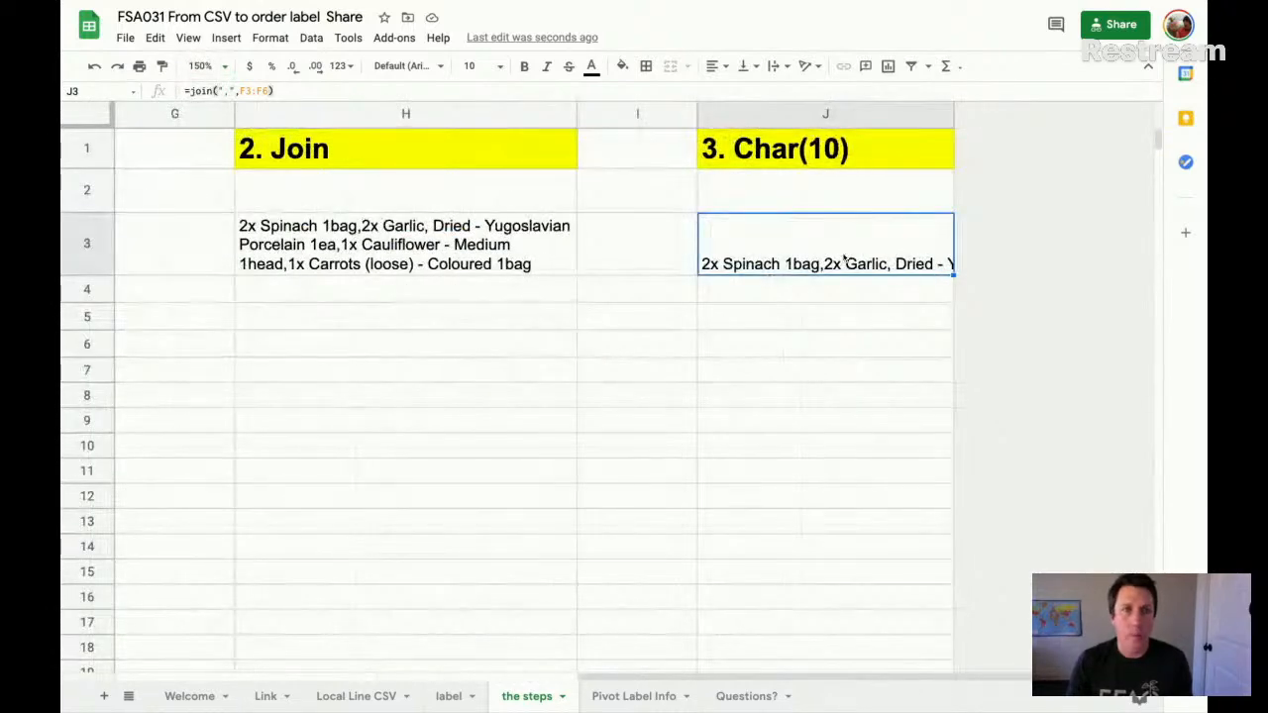
double_click(843, 260)
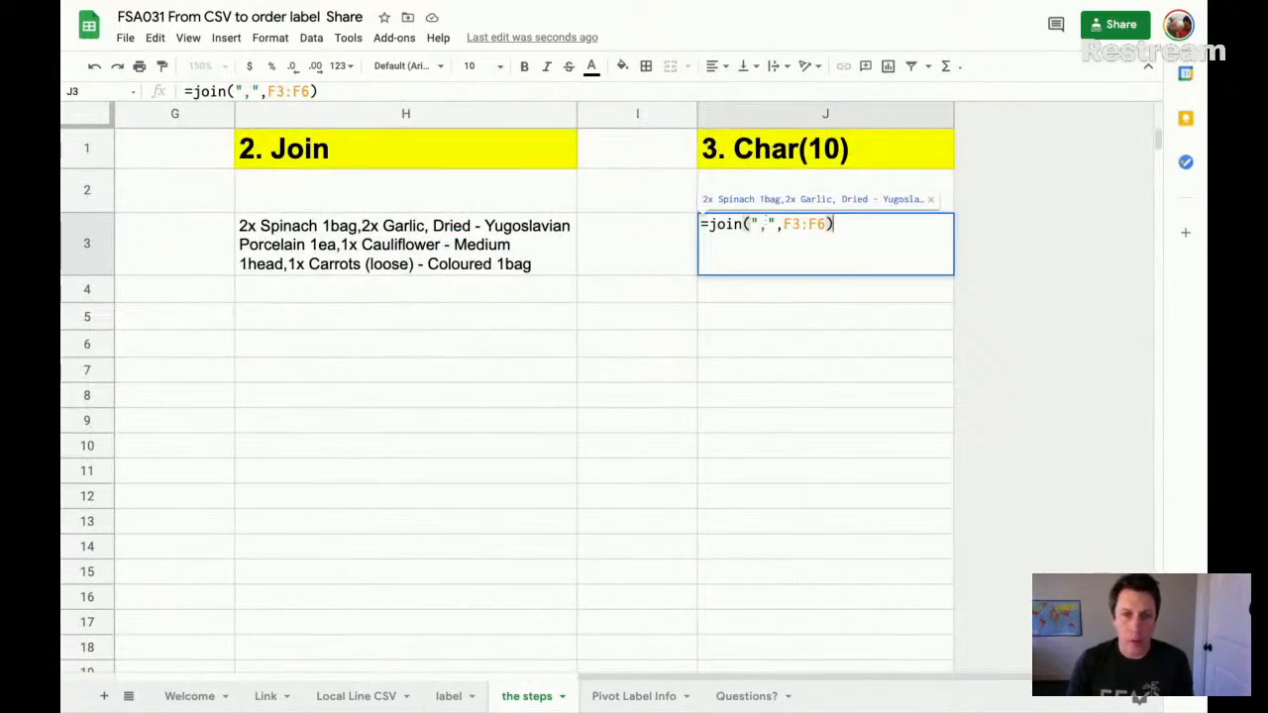
left_click_drag(775, 224, 750, 224)
type("char(10")
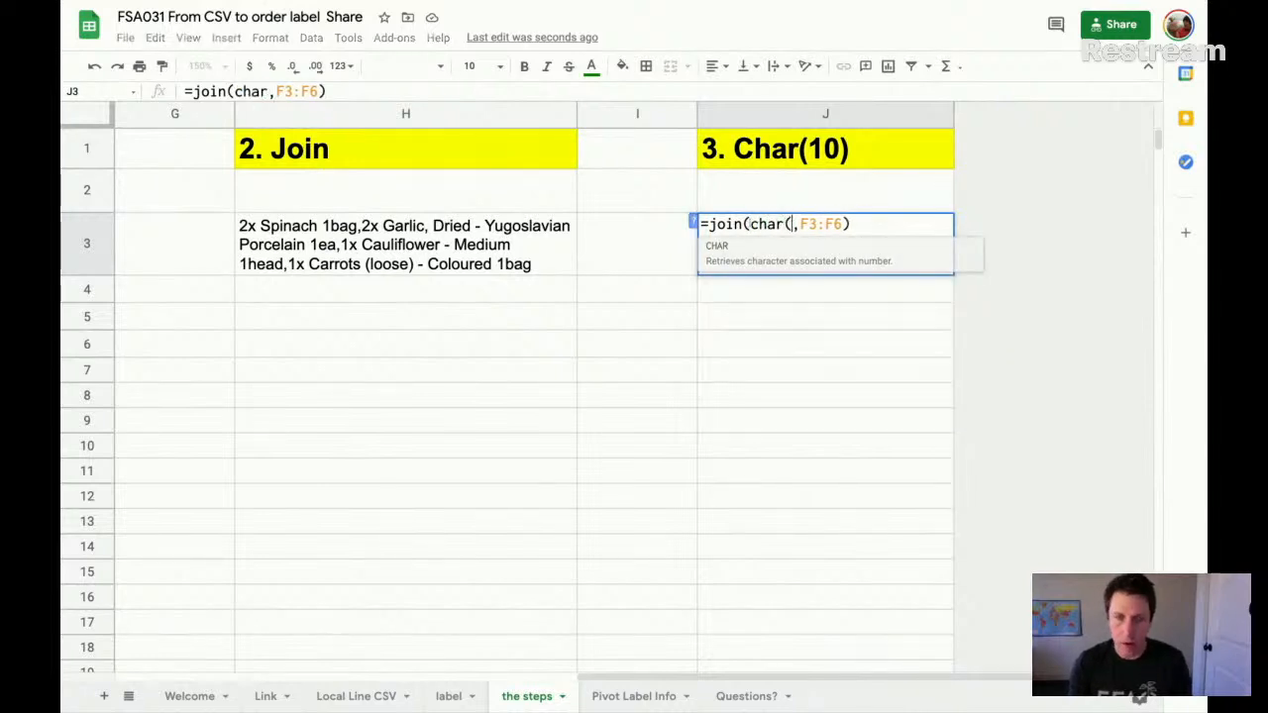
type(")")
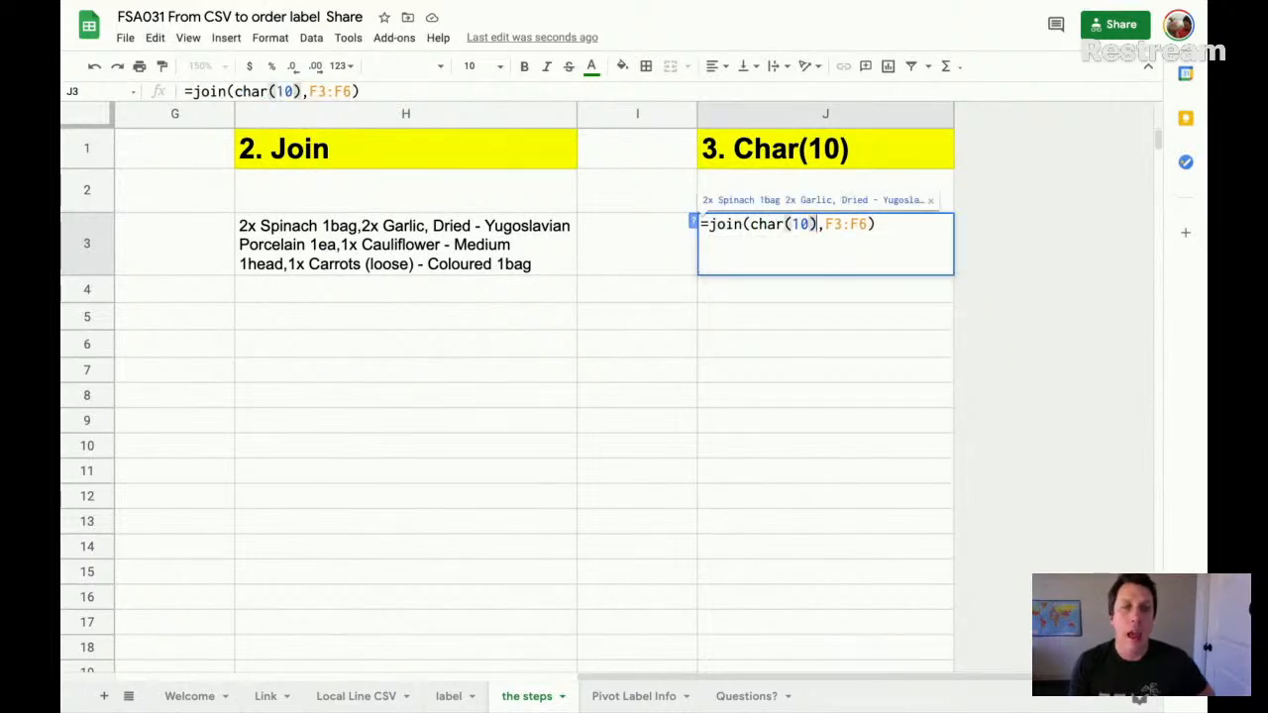
key("Return")
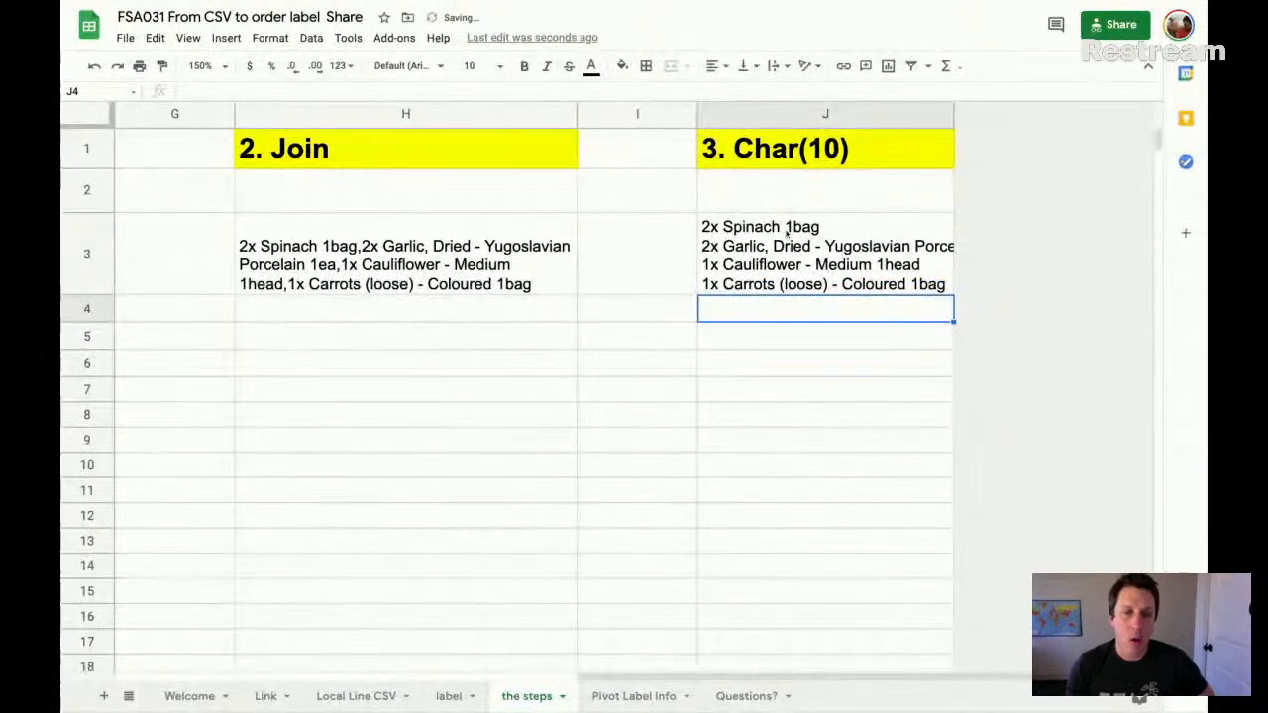
key("Up")
left_click_drag(952, 113, 1025, 114)
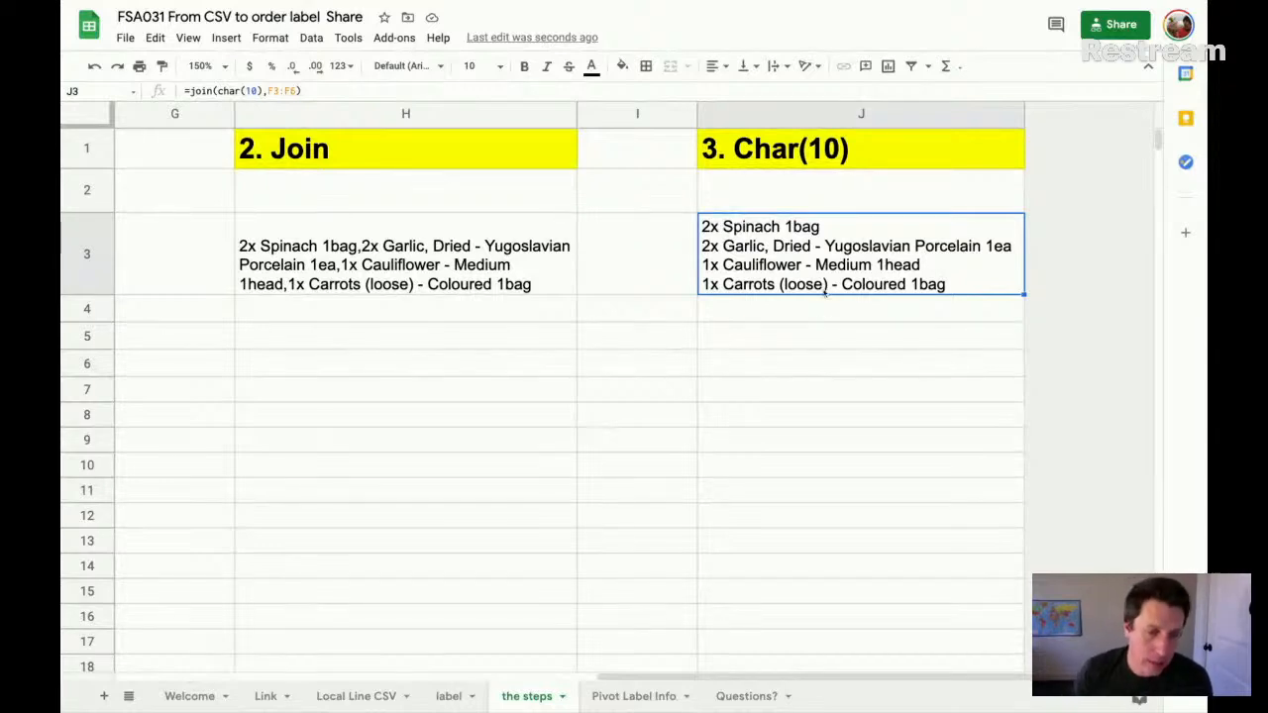
- In the Local Line CSV sheet, look over the order rows and unhide column A beside Order #
left_click(382, 699)
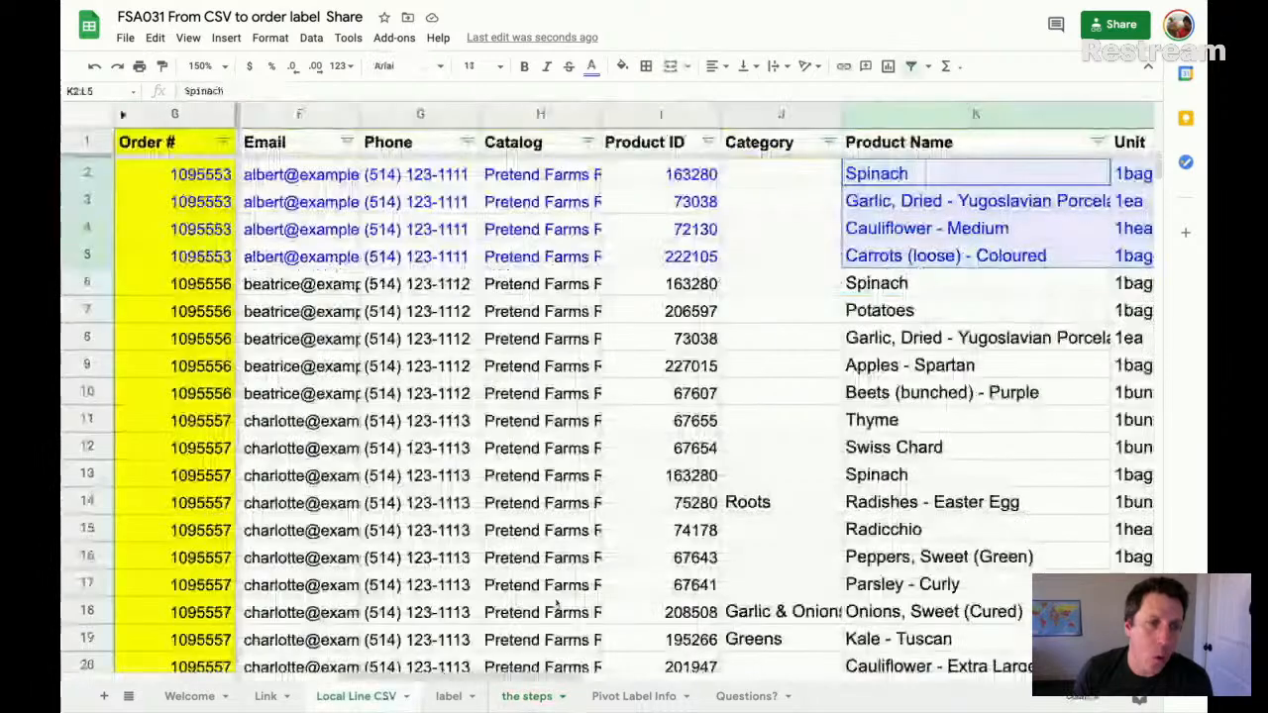
scroll(582, 449, "down", 10)
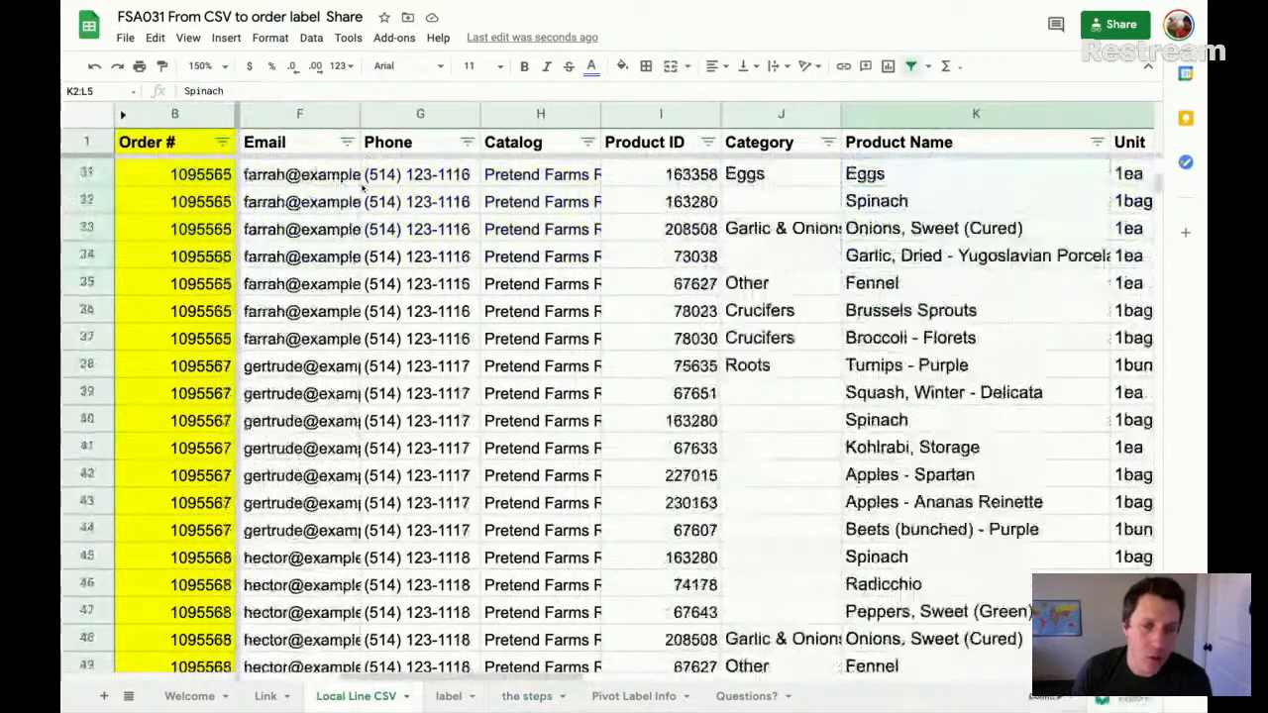
scroll(365, 186, "up", 10)
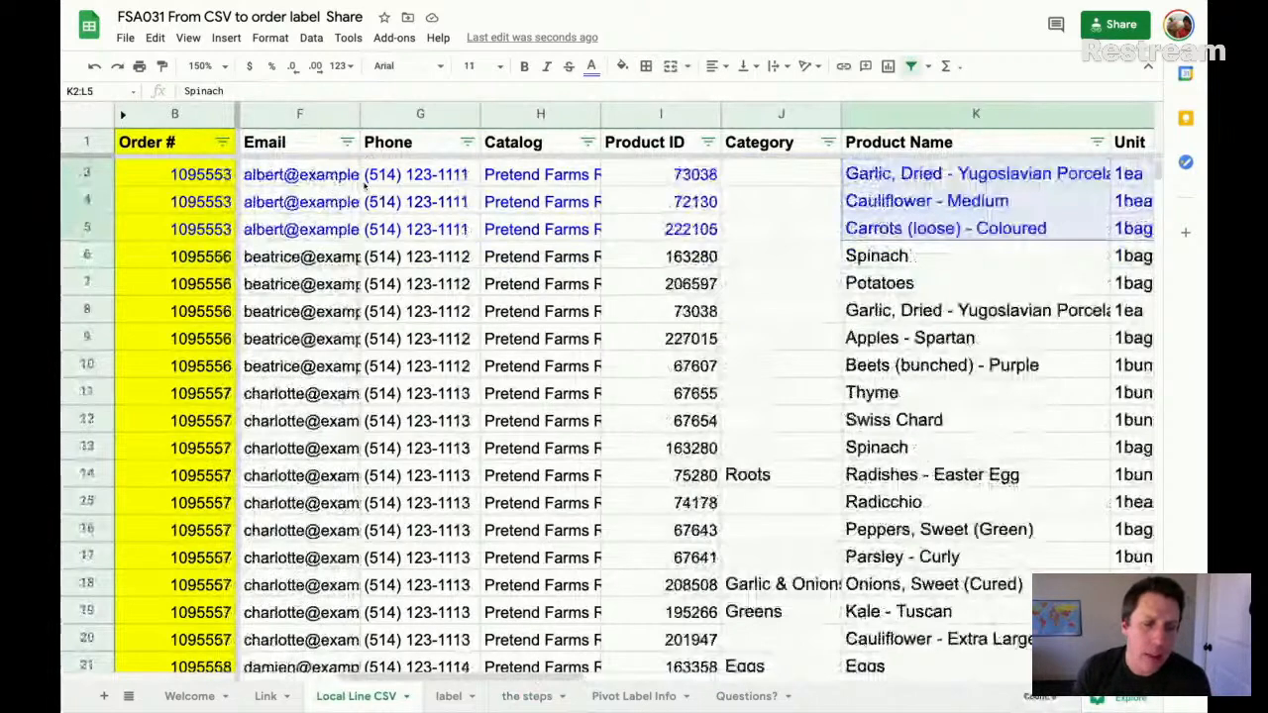
scroll(442, 339, "up", 1)
scroll(443, 338, "left", 3)
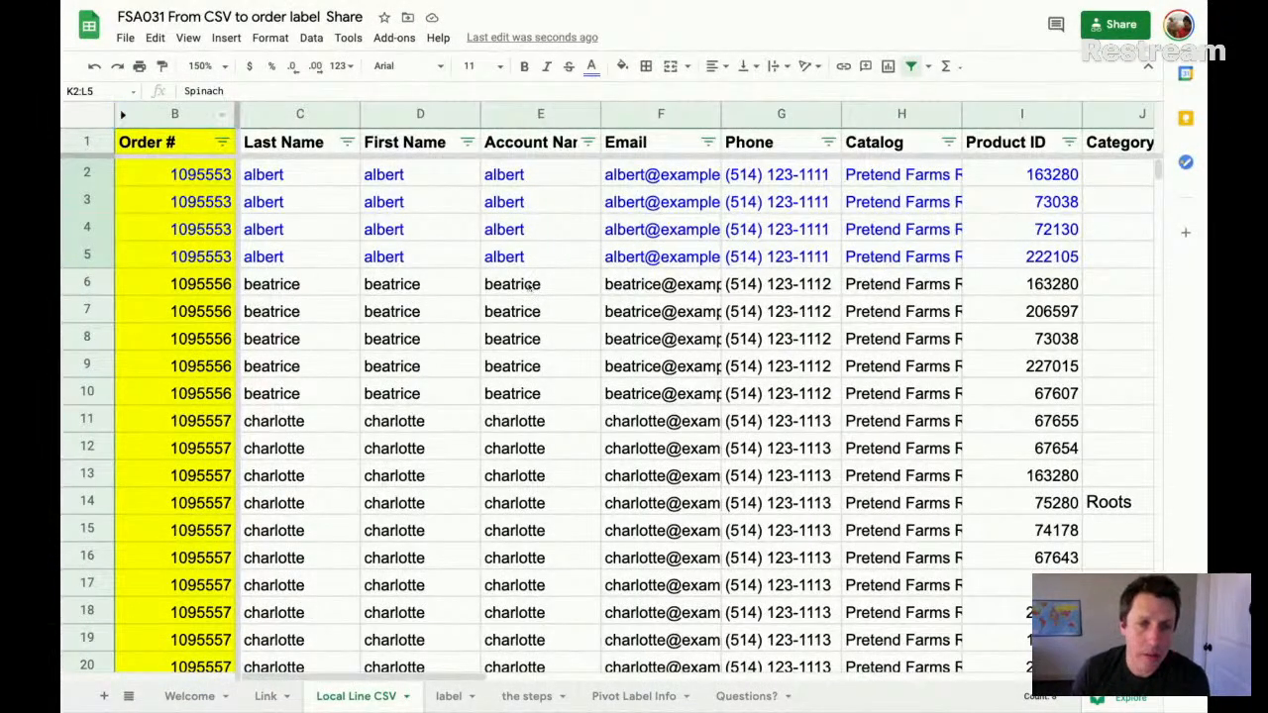
left_click(123, 115)
- Remove the yellow fill from the Order # column
left_click(510, 115)
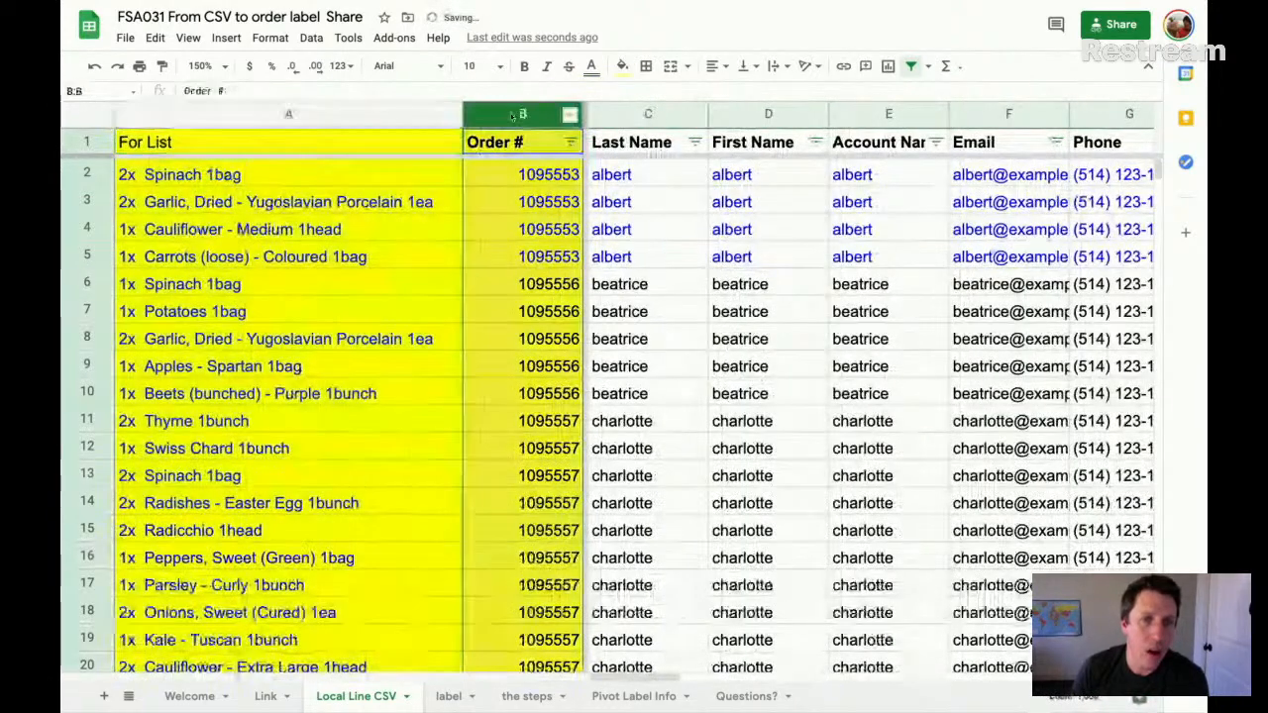
left_click(622, 66)
left_click(655, 96)
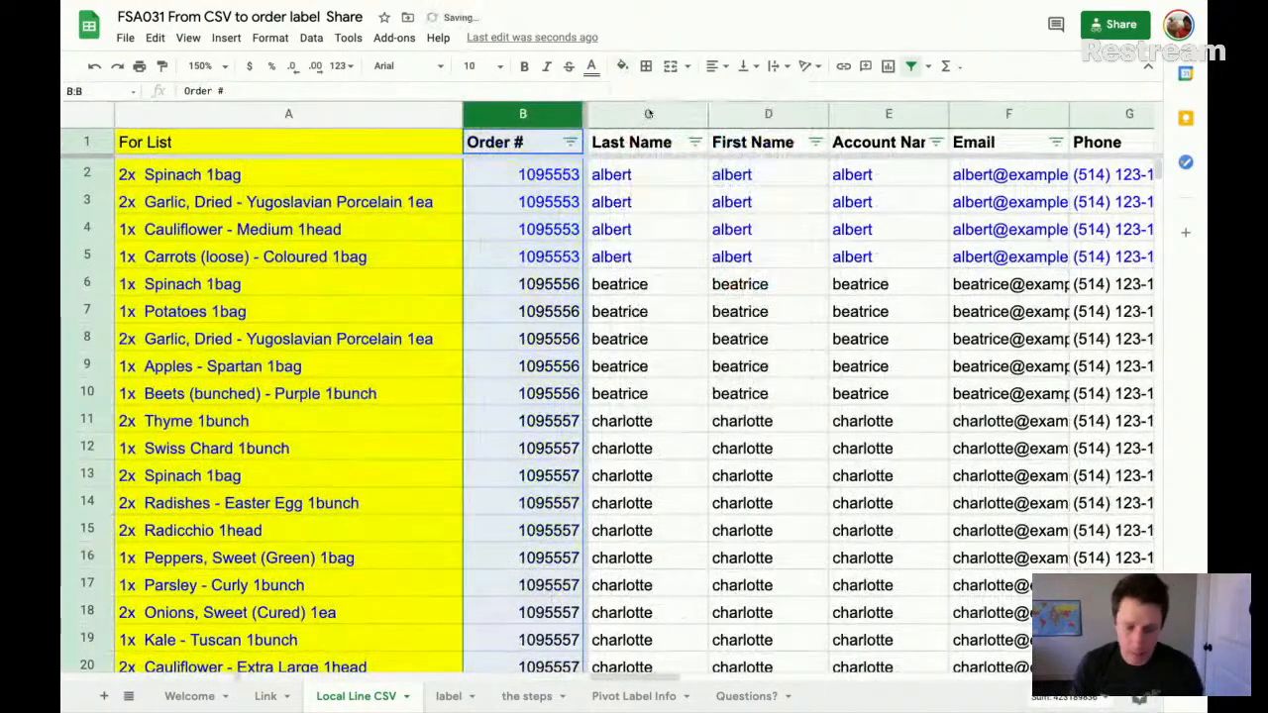
- Set the text colour of all columns from Order # through Status (B to X) to black
key("ctrl+shift+Right")
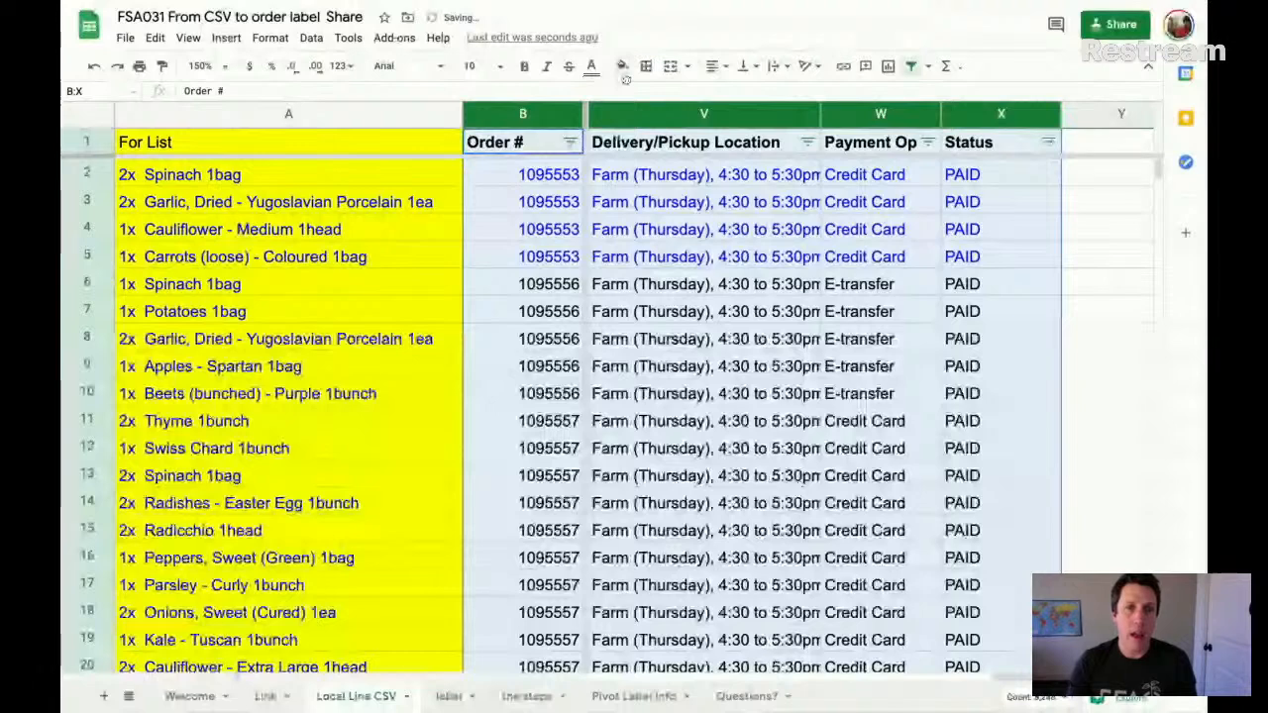
left_click(623, 67)
left_click(593, 69)
left_click(600, 120)
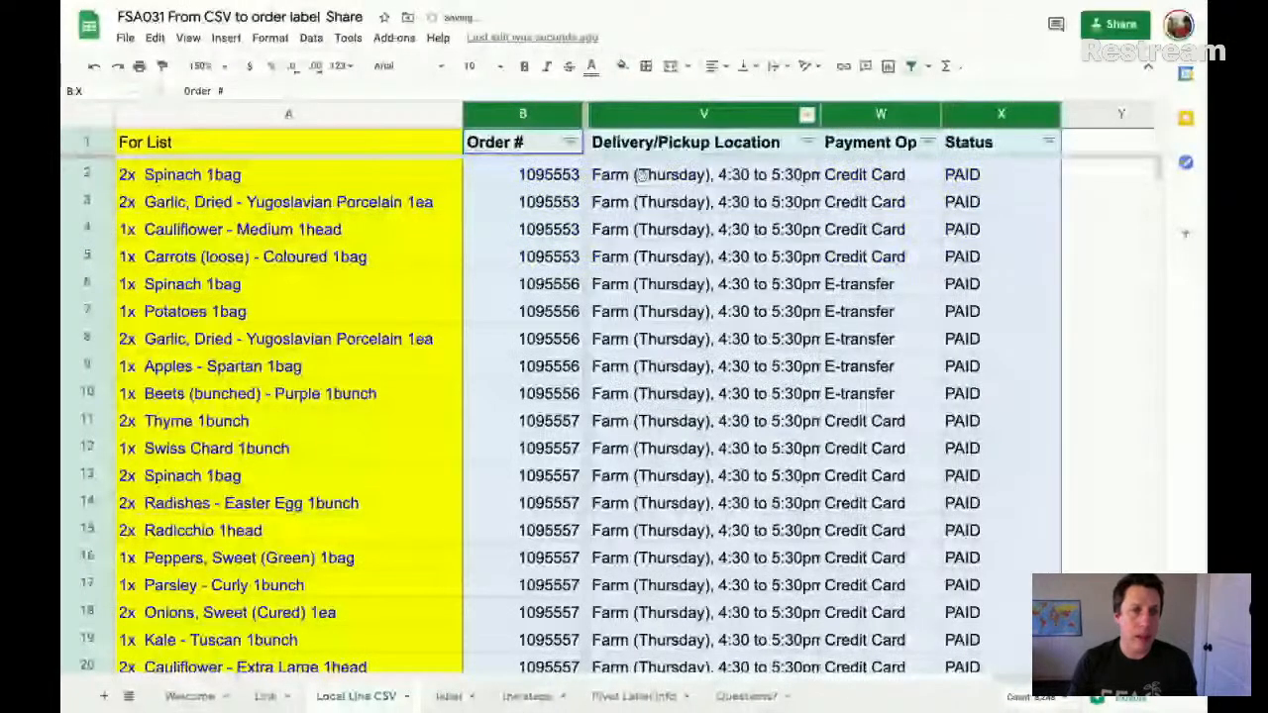
- Narrow the For List column A so more of the order data fits beside it
scroll(642, 176, "left", 20)
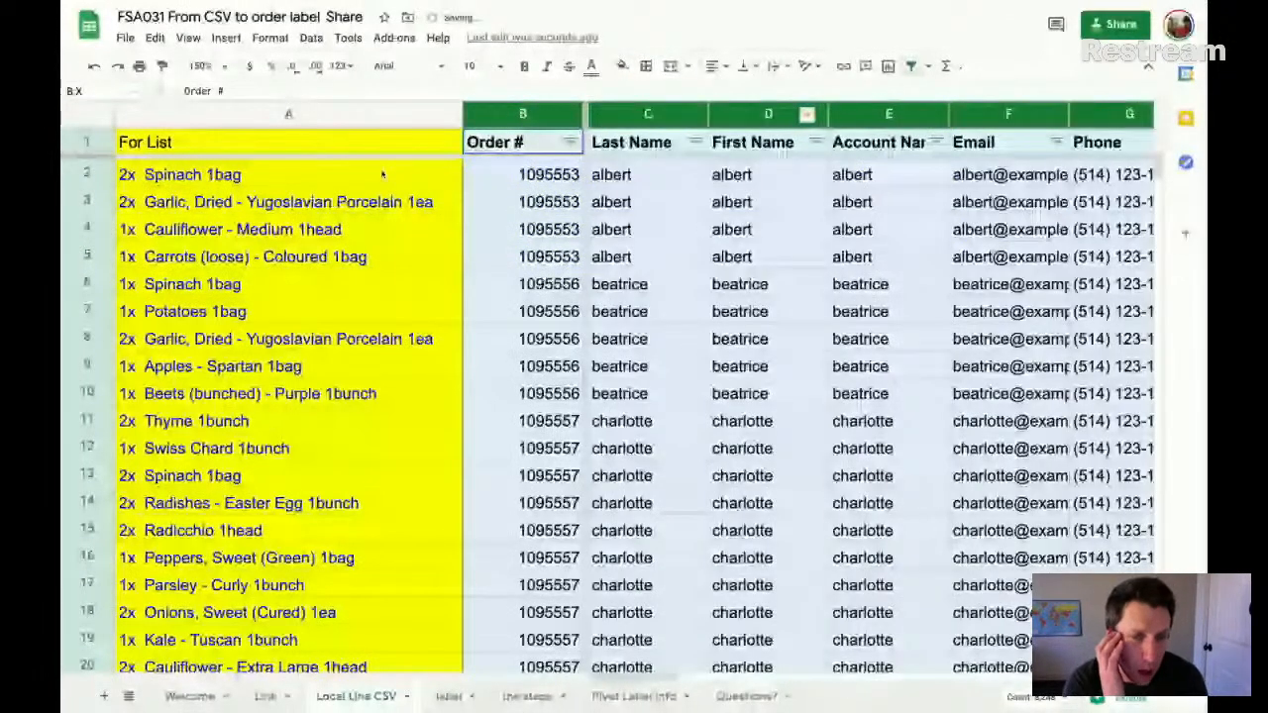
left_click(382, 175)
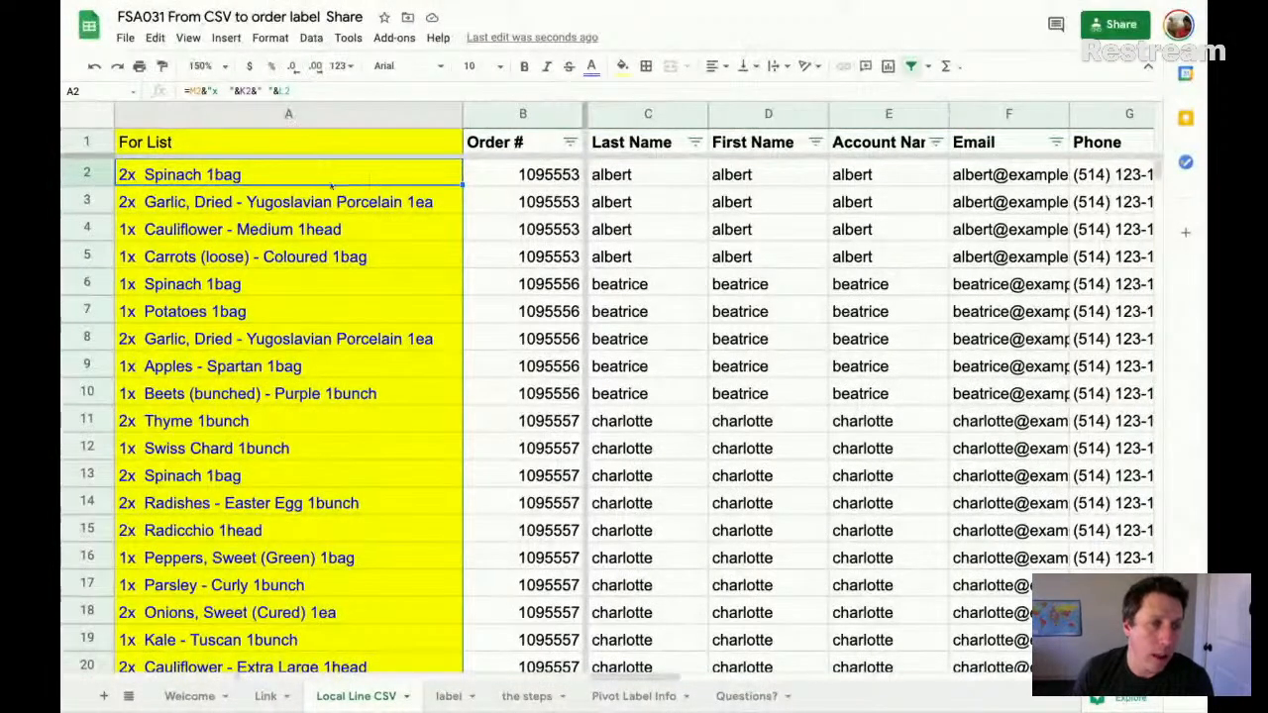
left_click(503, 113)
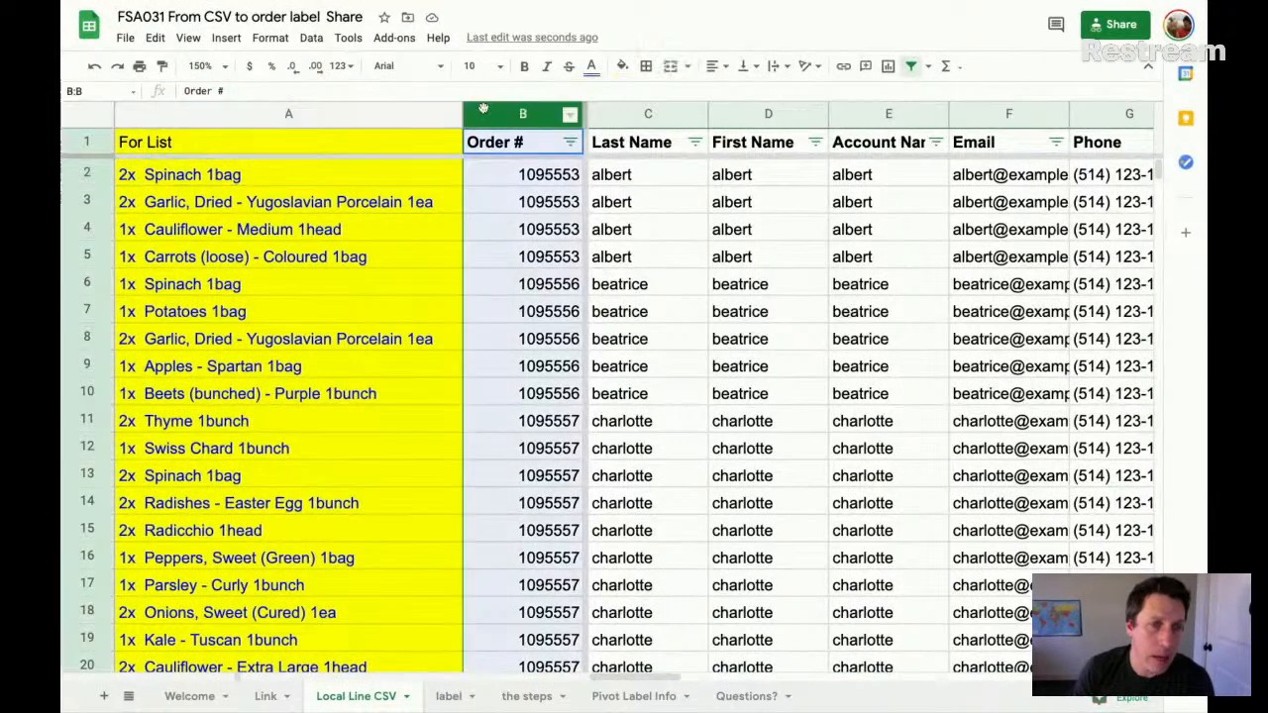
scroll(502, 117, "left", 1)
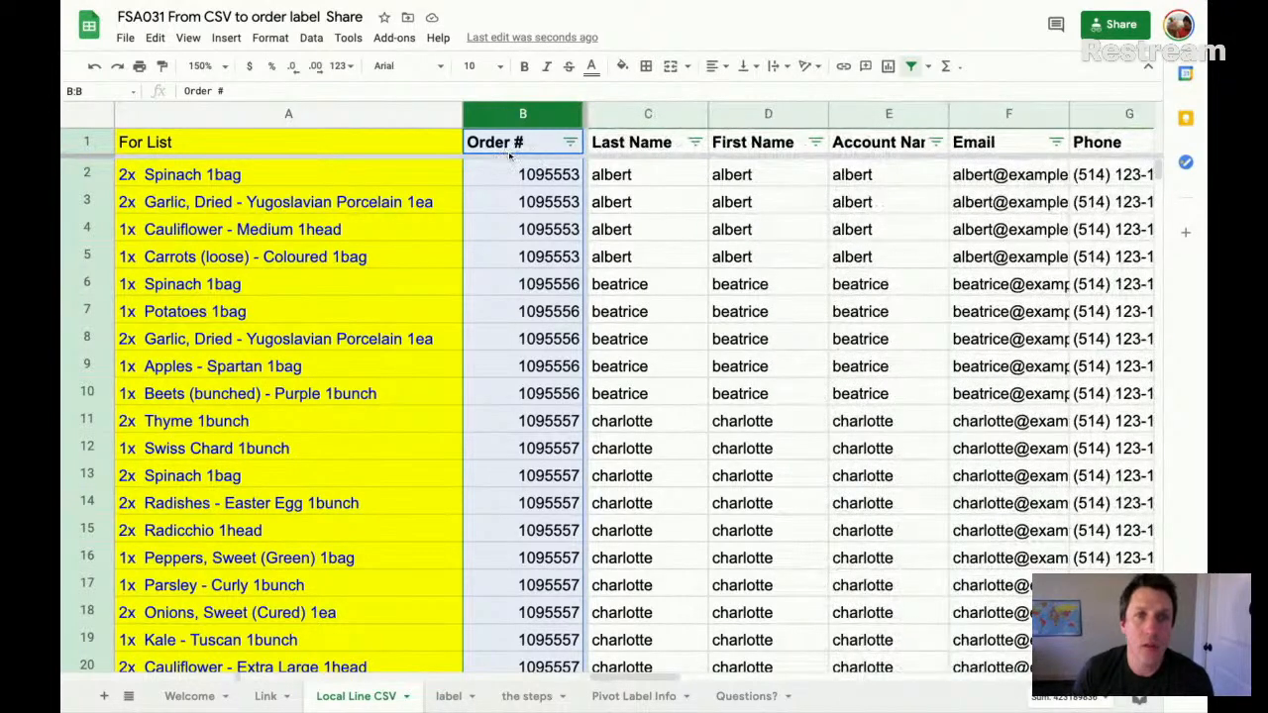
left_click(451, 114)
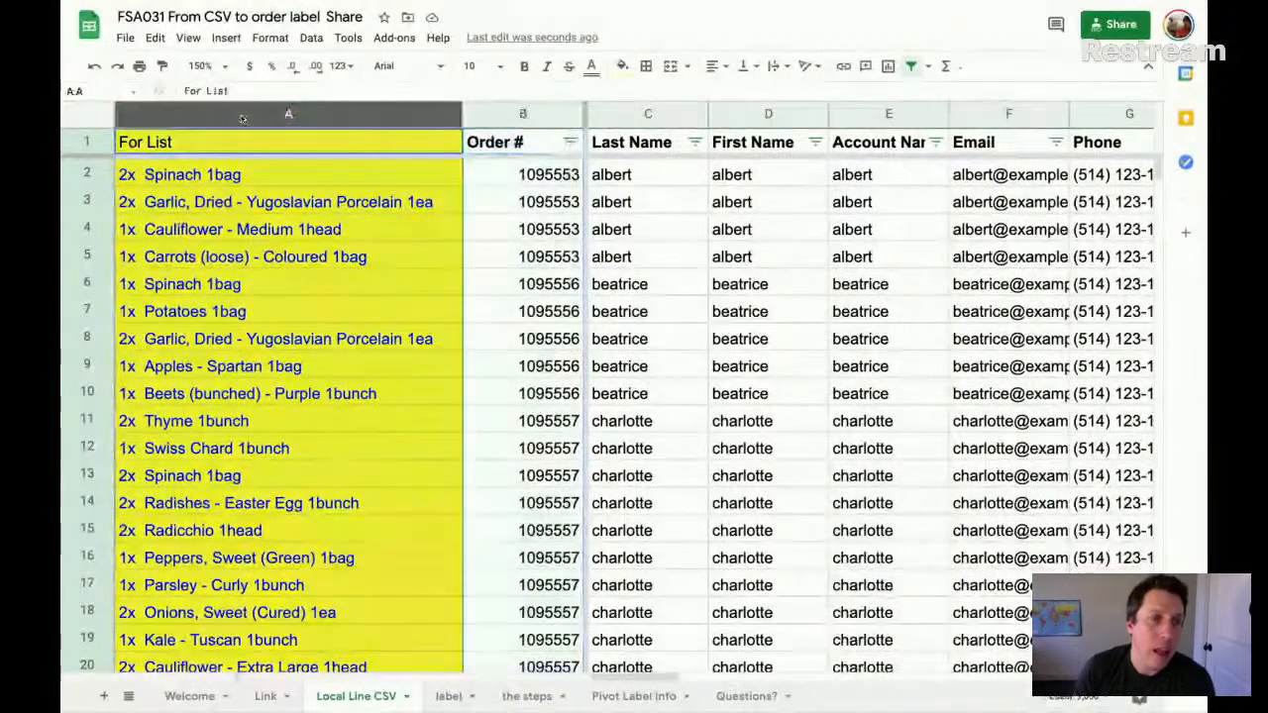
left_click_drag(461, 114, 386, 114)
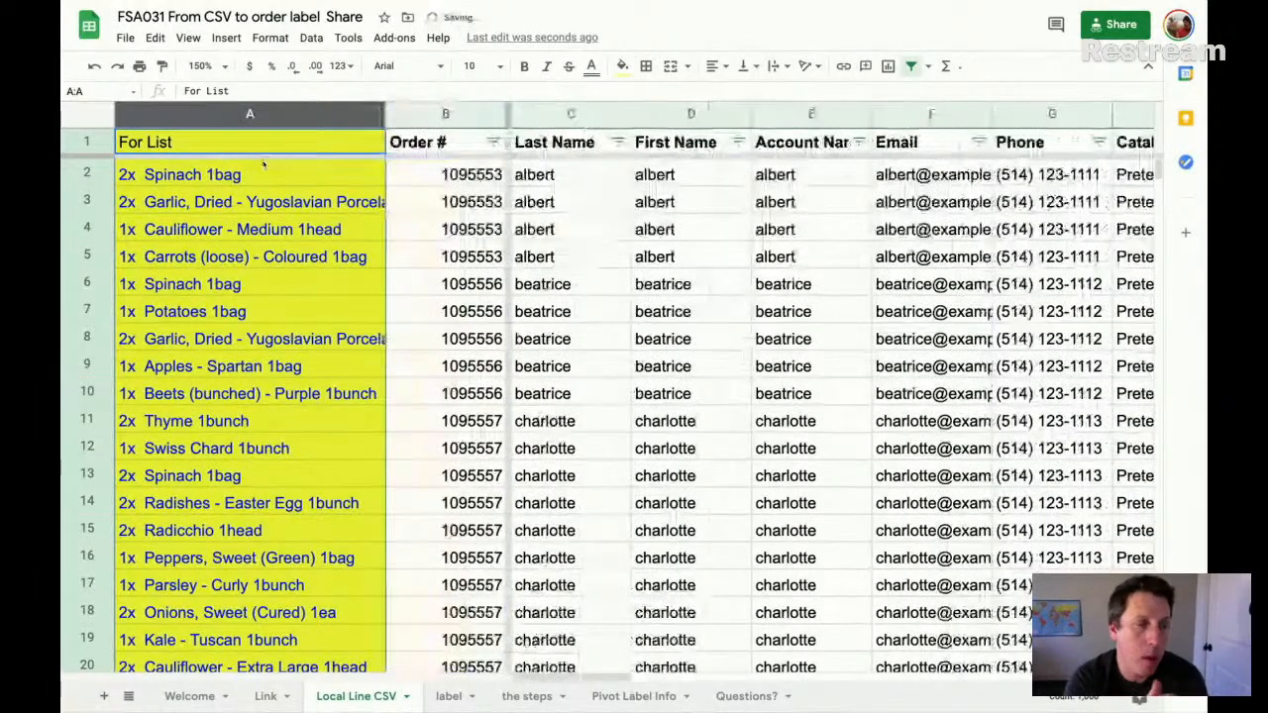
- Examine how the For List formula in A2 combines Quantity, Product Name and Unit, and review the column for the other order rows
double_click(219, 175)
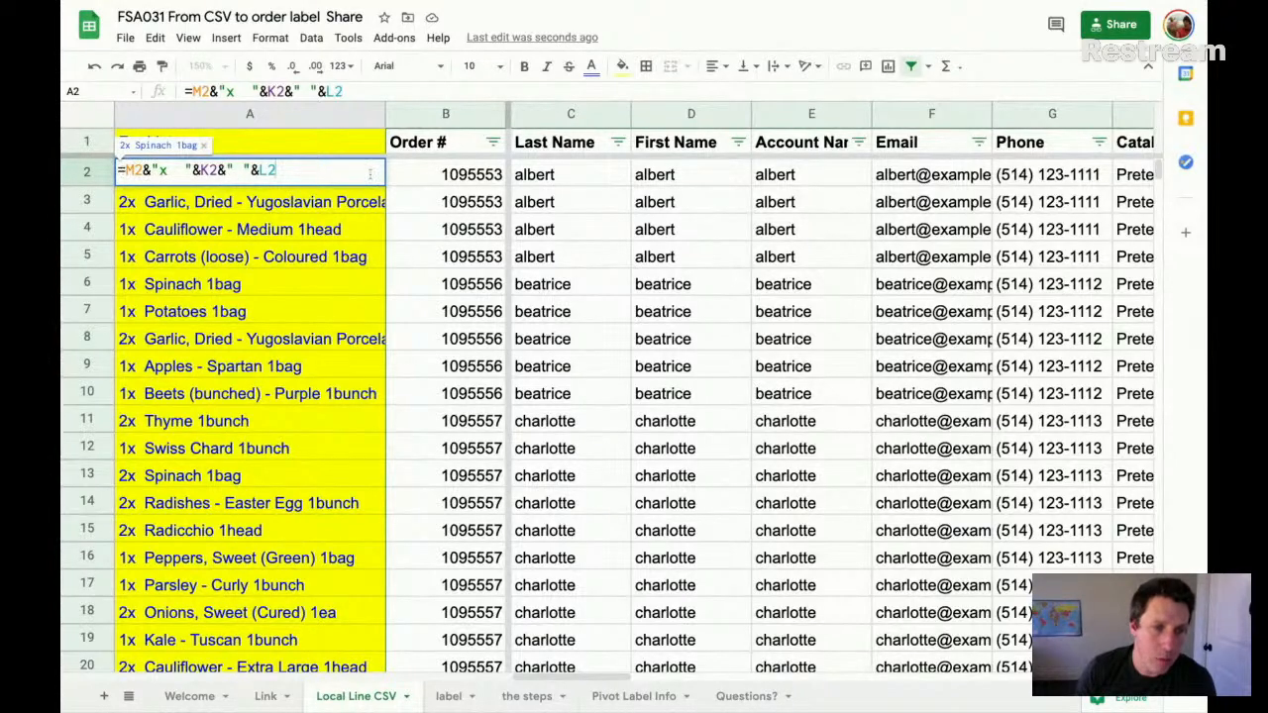
scroll(511, 174, "right", 10)
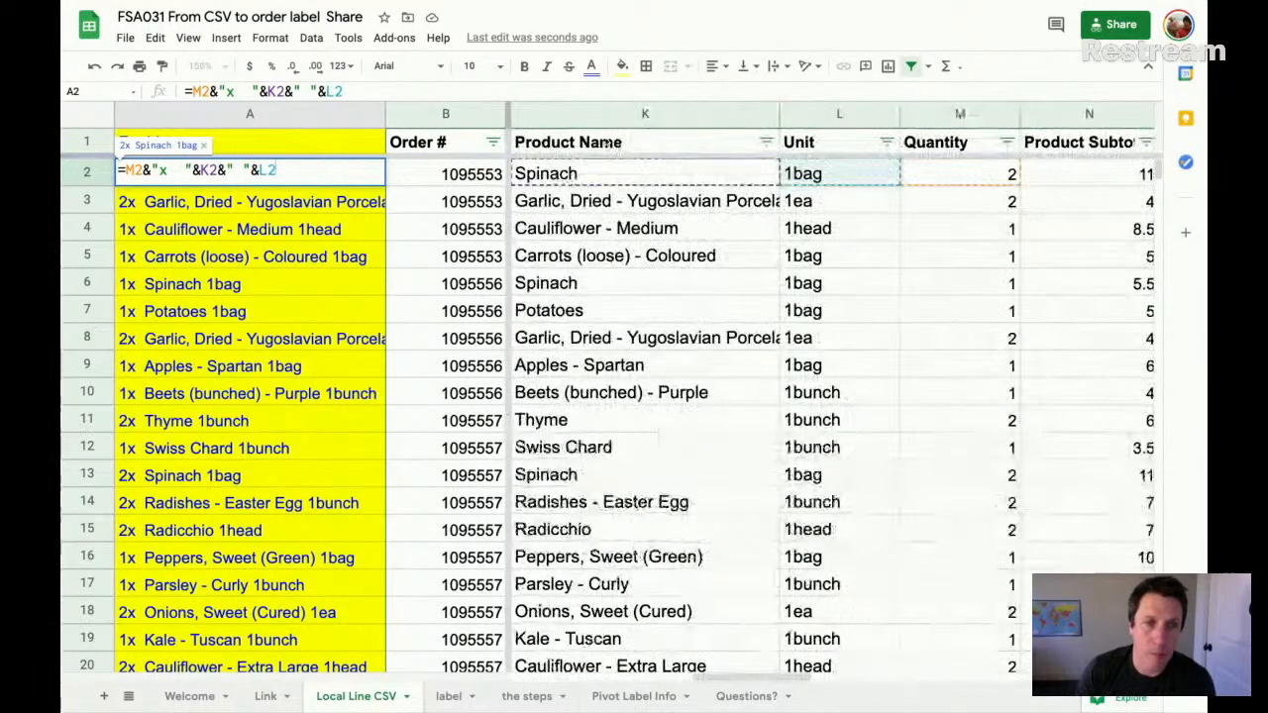
scroll(614, 169, "left", 3)
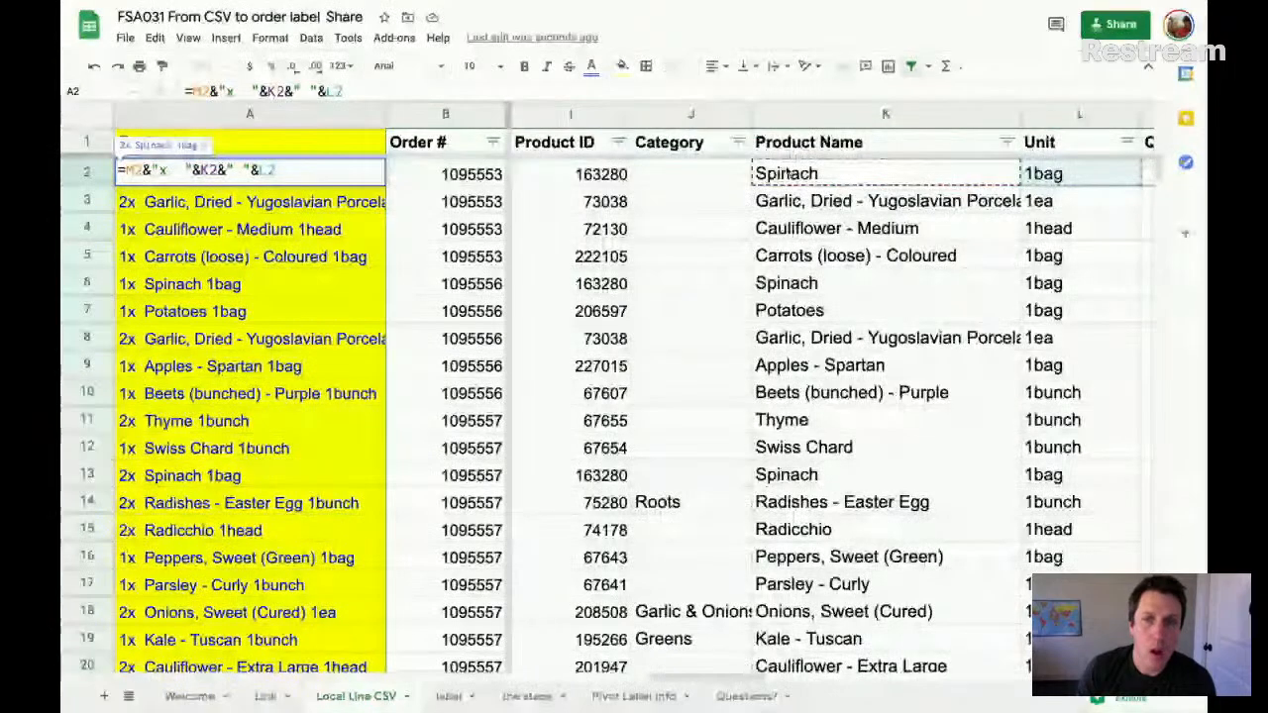
scroll(742, 171, "right", 3)
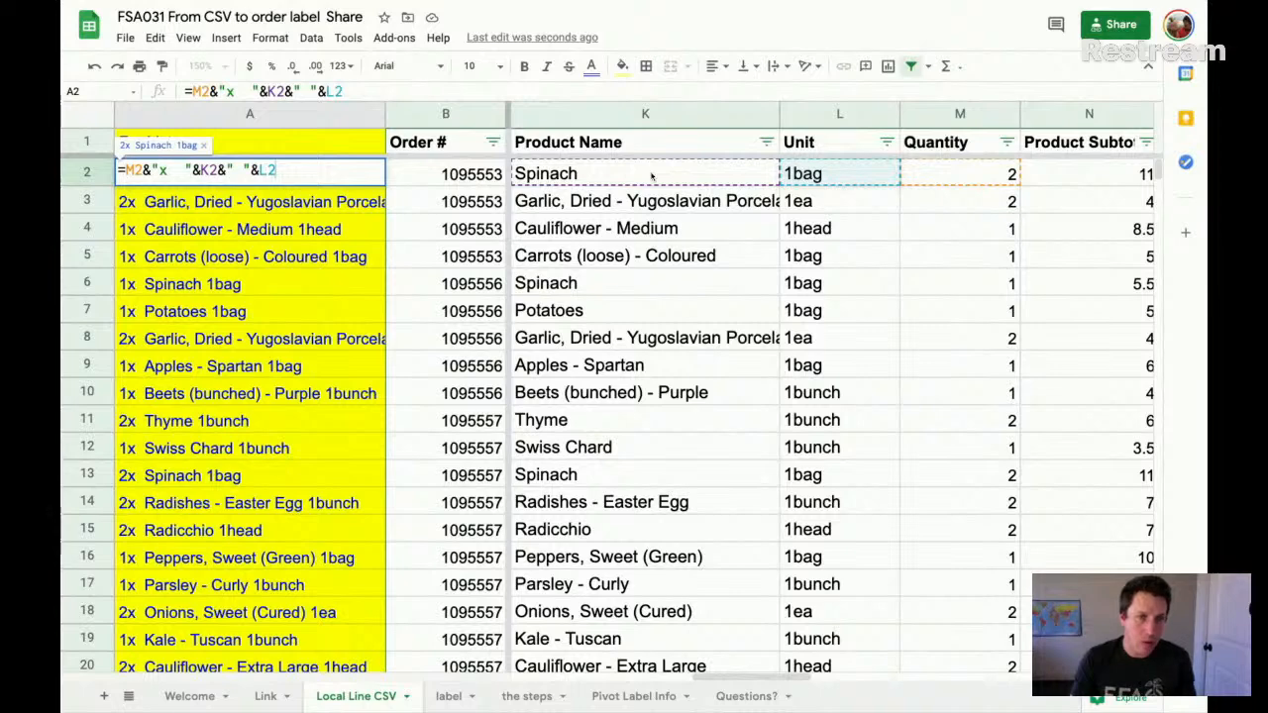
key("Return")
left_click(346, 174)
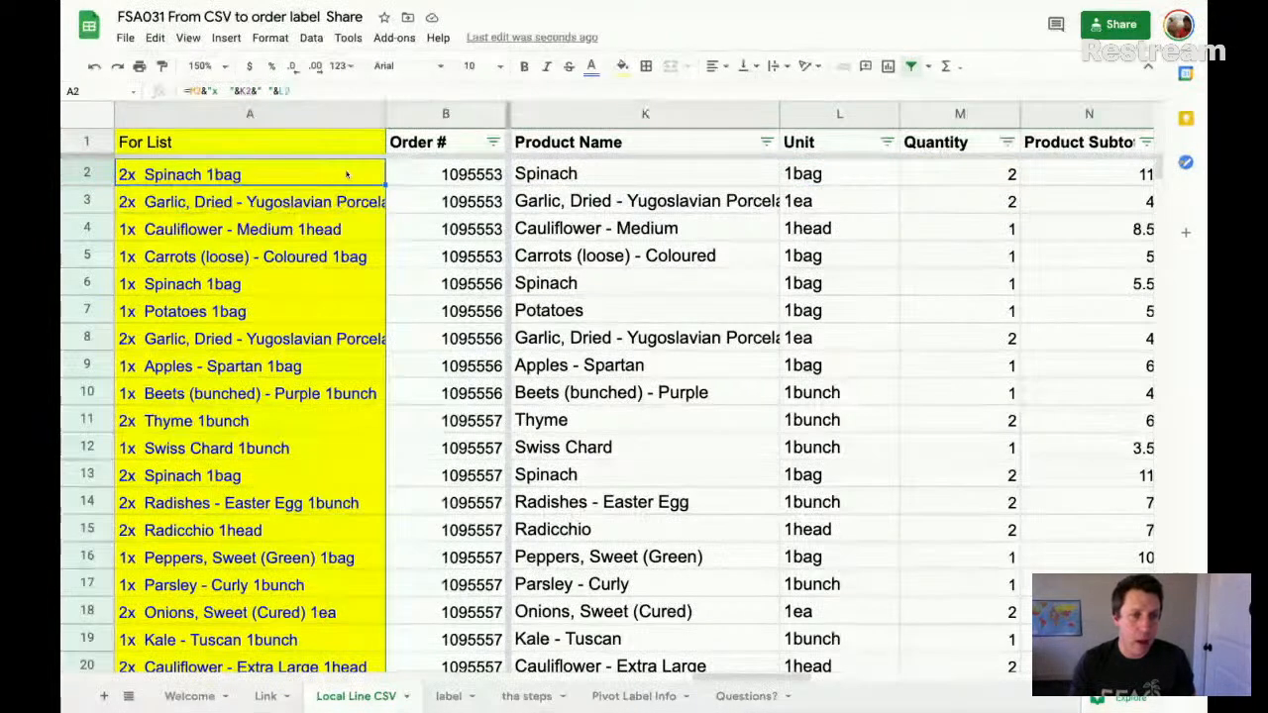
scroll(352, 188, "down", 20)
scroll(358, 203, "down", 20)
scroll(359, 205, "up", 20)
scroll(358, 206, "right", 10)
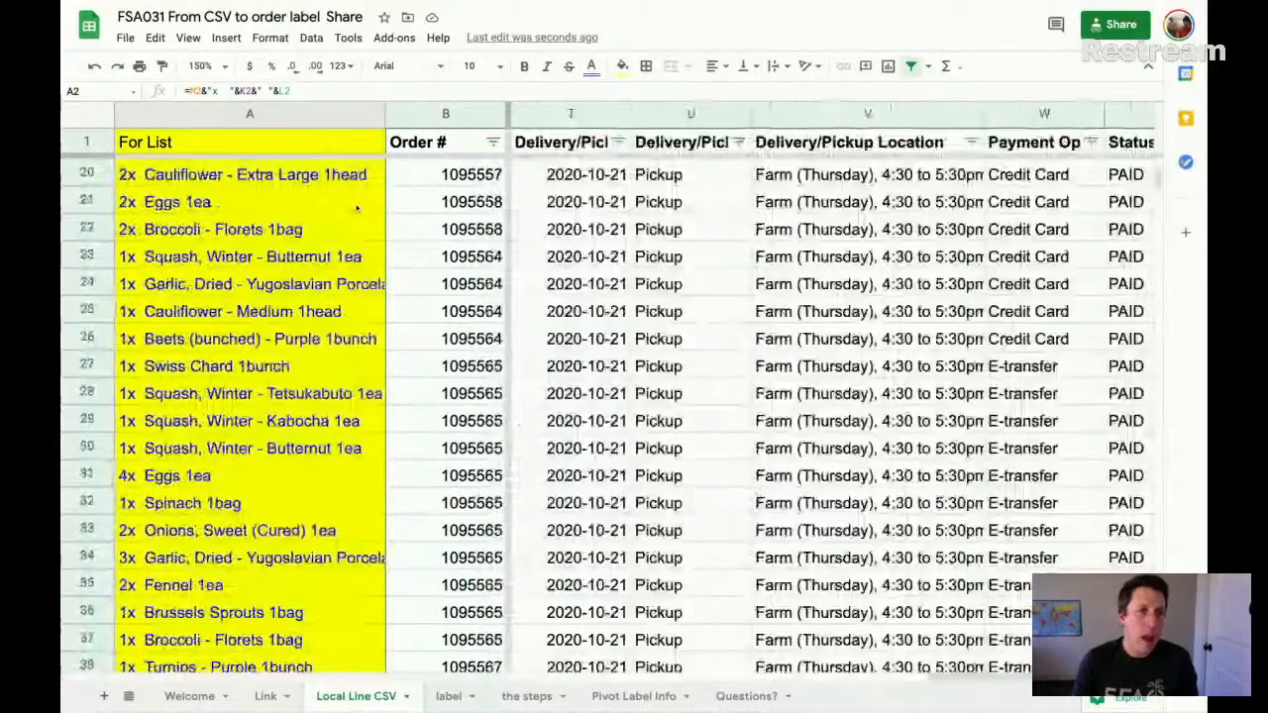
- Create a pivot table on a new sheet from all the data in the Local Line CSV sheet
scroll(367, 206, "up", 6)
scroll(366, 206, "left", 12)
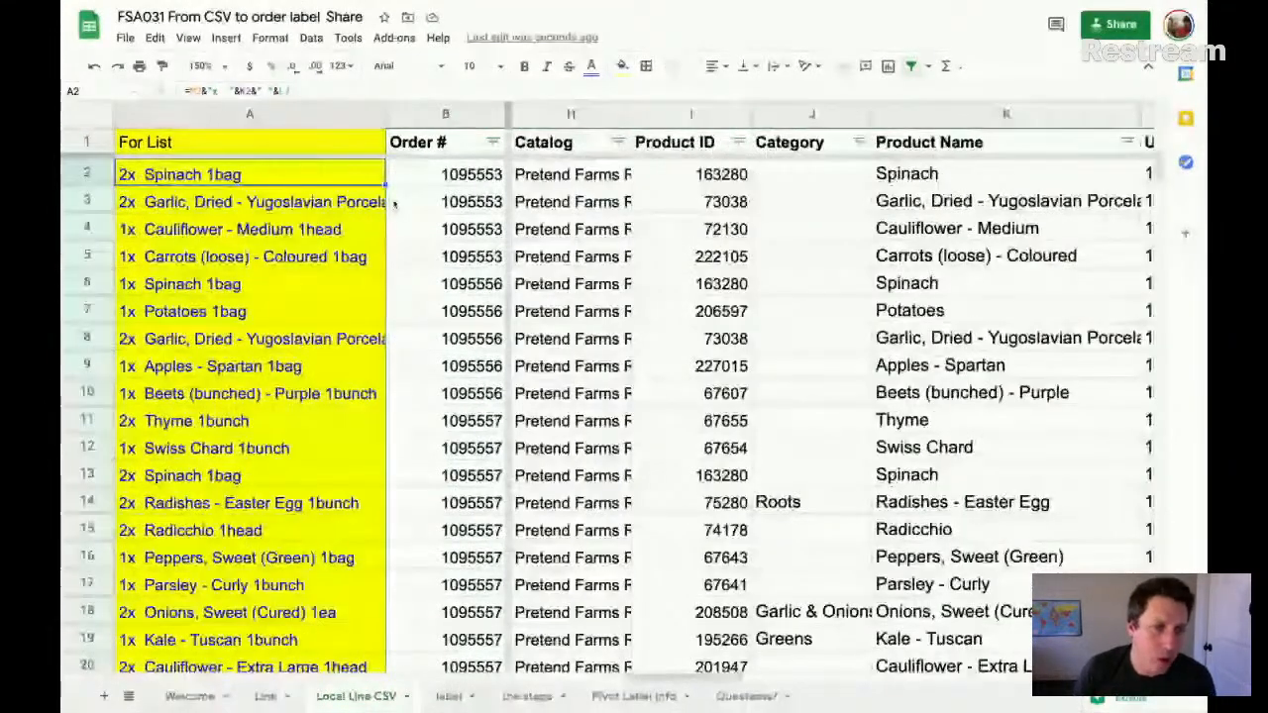
left_click(275, 116)
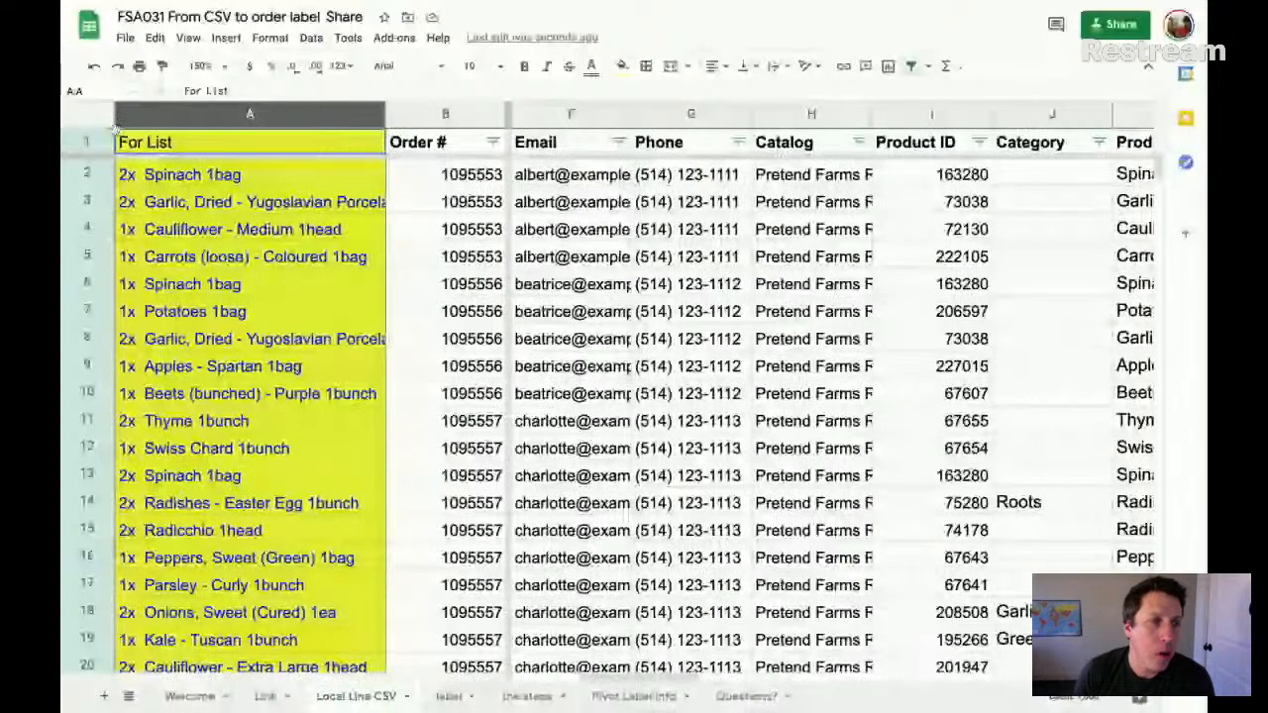
left_click(99, 117)
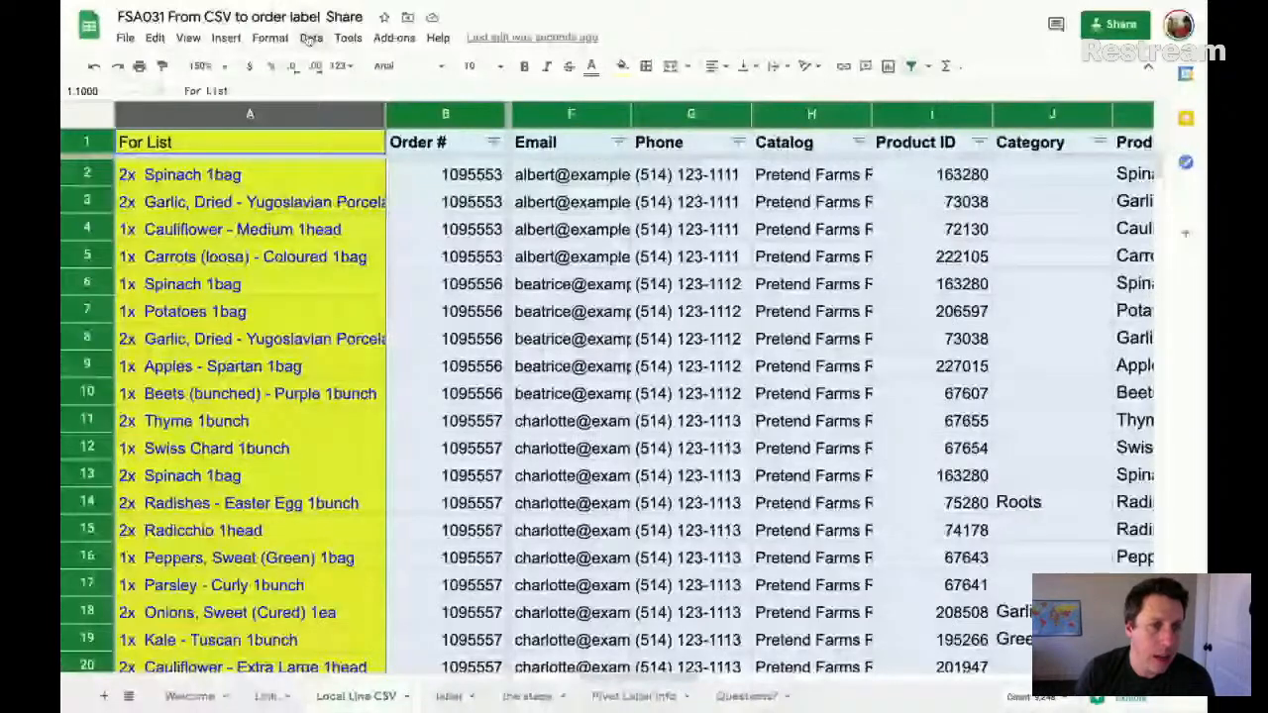
left_click(312, 37)
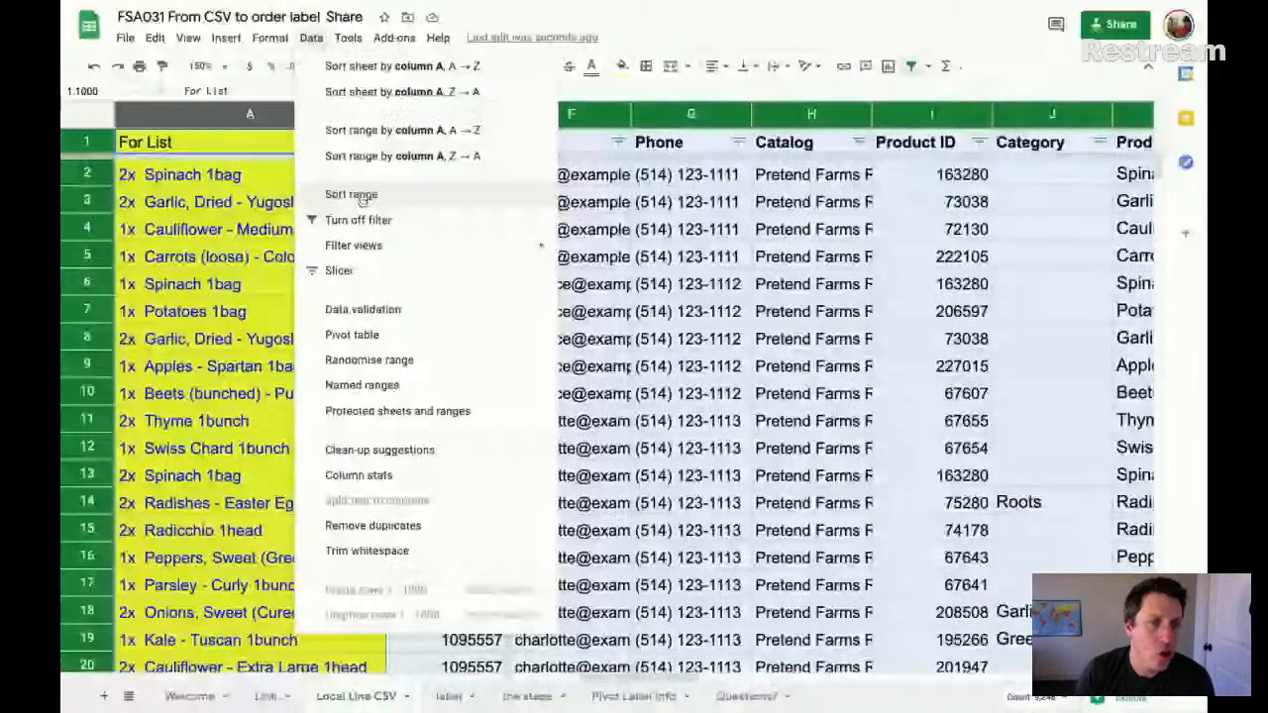
left_click(410, 335)
left_click(717, 452)
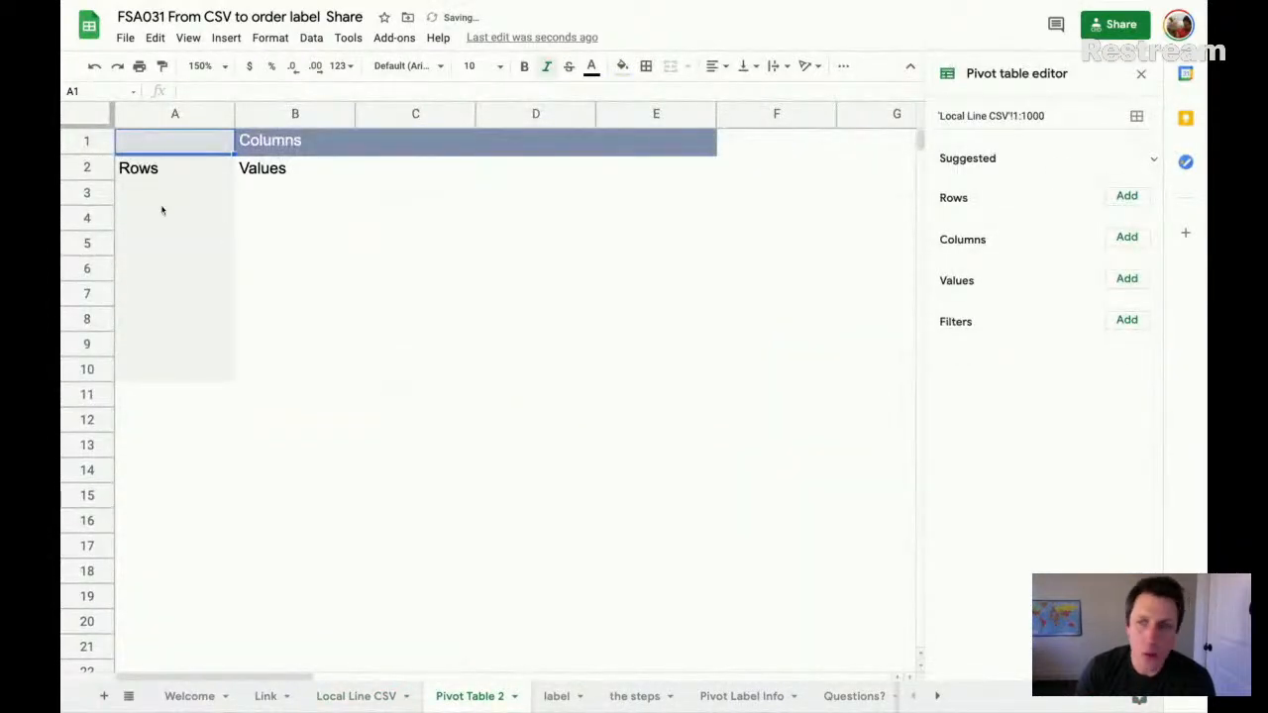
- Add Order # as the pivot table's row field and look over the listed orders
left_click(1127, 197)
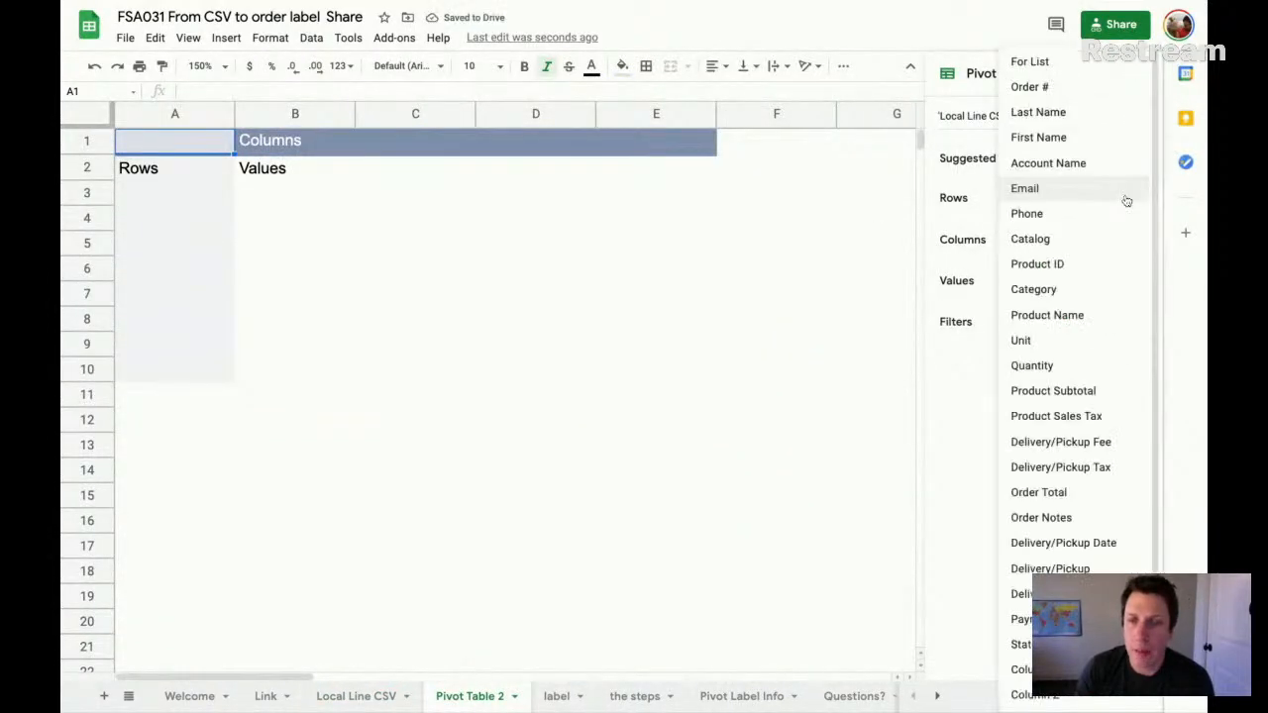
left_click(1056, 89)
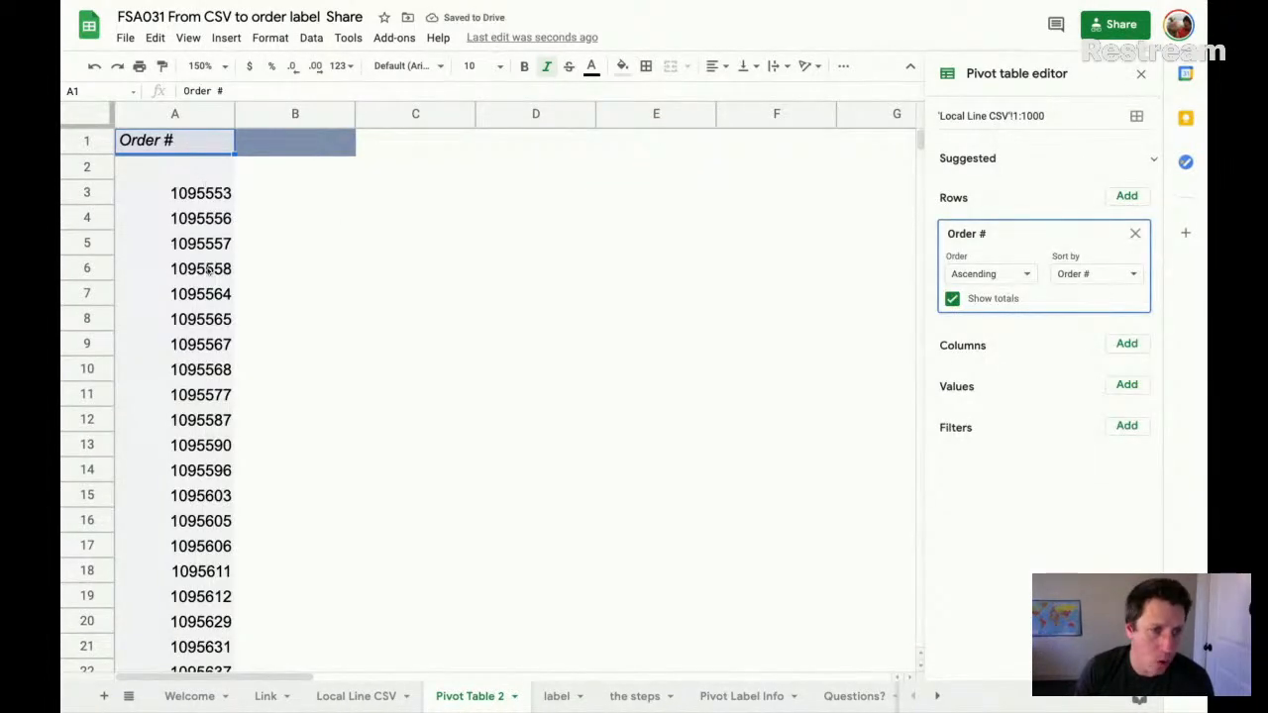
scroll(208, 268, "down", 10)
scroll(209, 268, "up", 10)
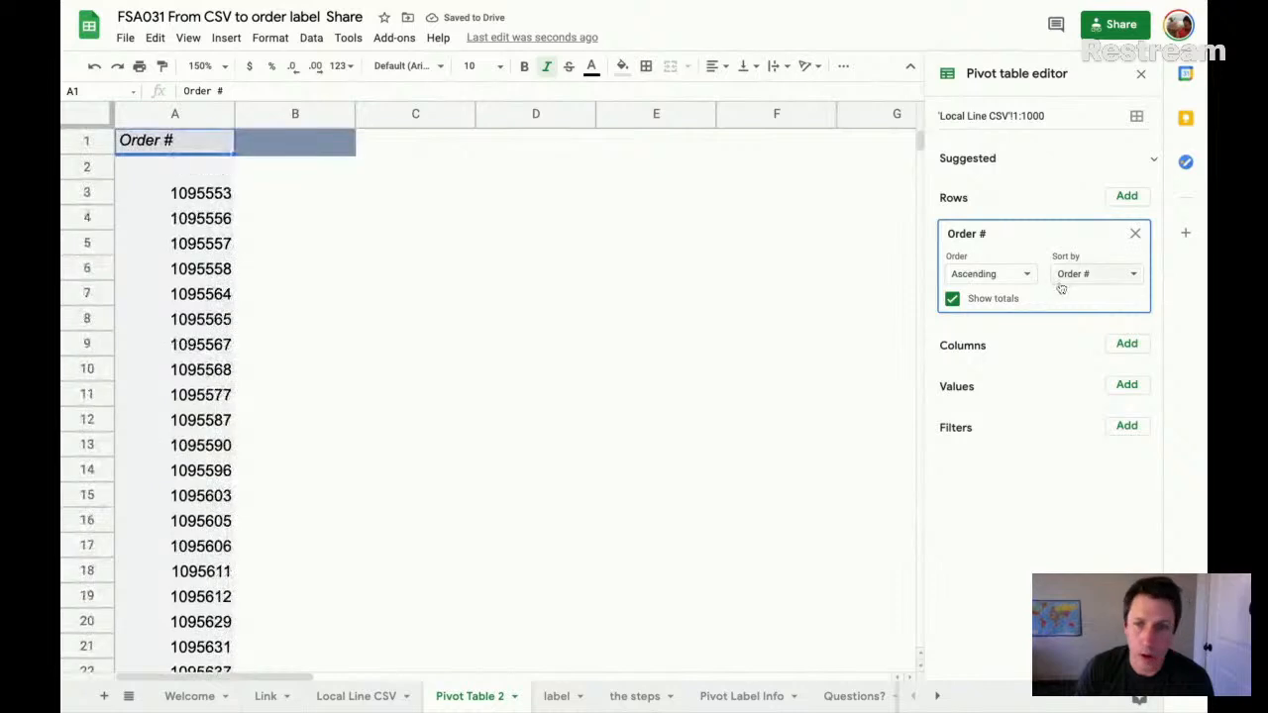
- Add For List as a second row field and select the item lines of the first order in B4:B7
left_click(1127, 198)
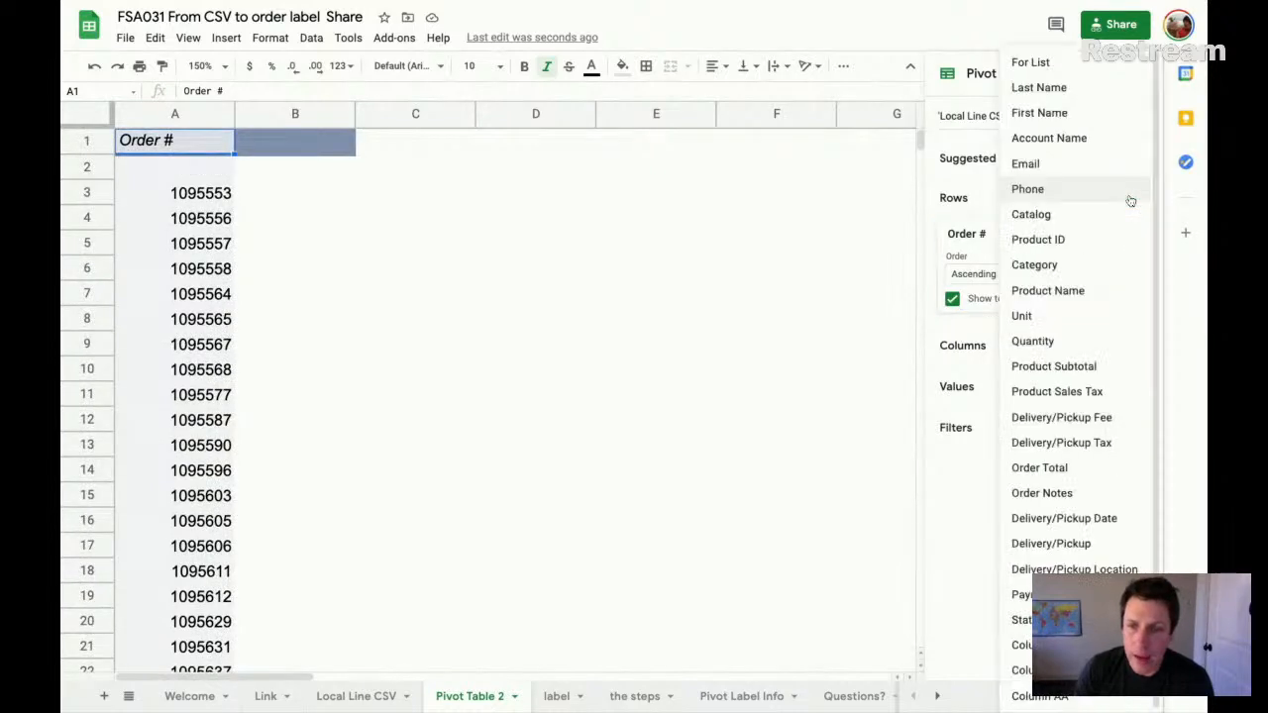
left_click(1085, 64)
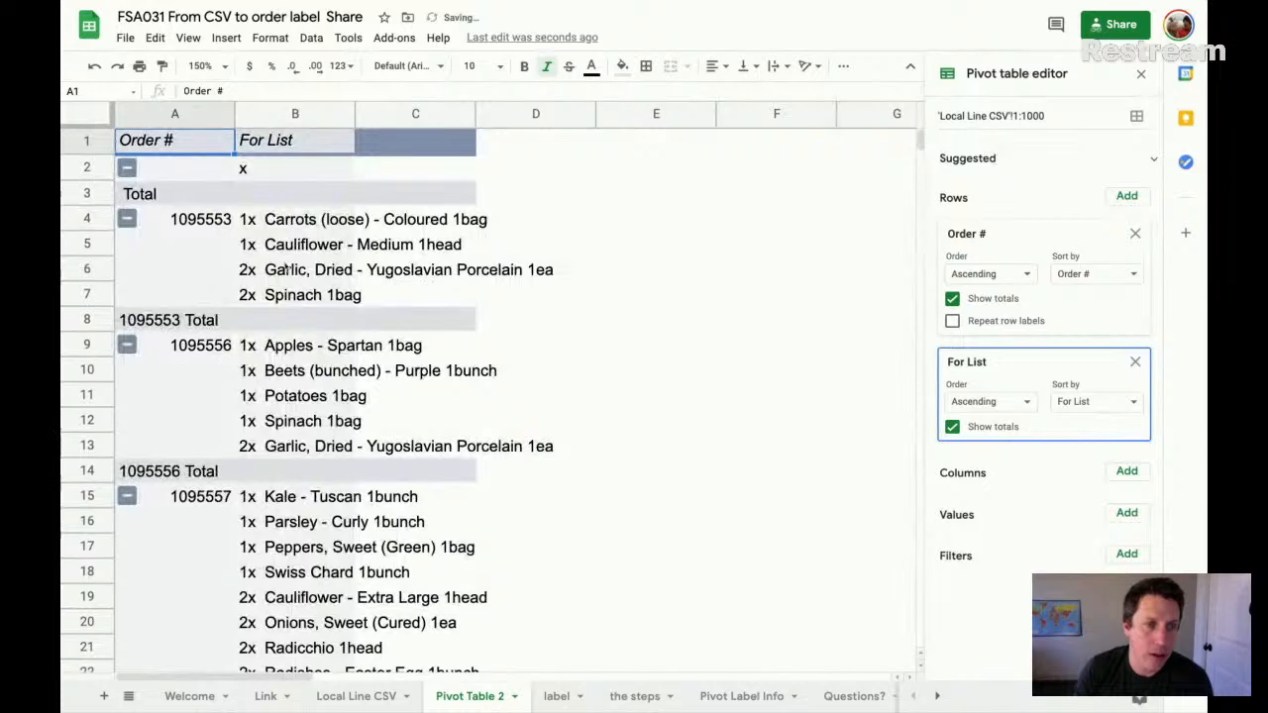
left_click(190, 222)
left_click(298, 224)
key("shift+Down")
key("shift+Down")
key("shift+Down")
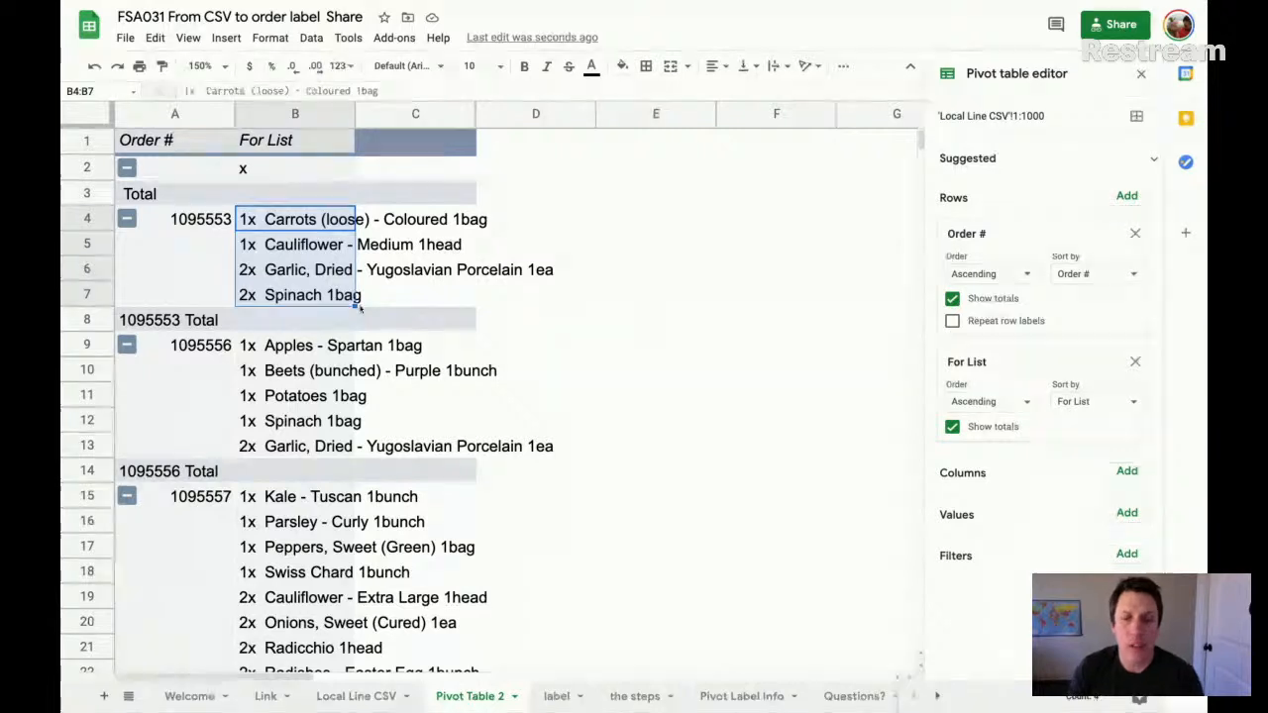
- Try For List as a value field instead of a row field, and return it to the rows
left_click(1135, 361)
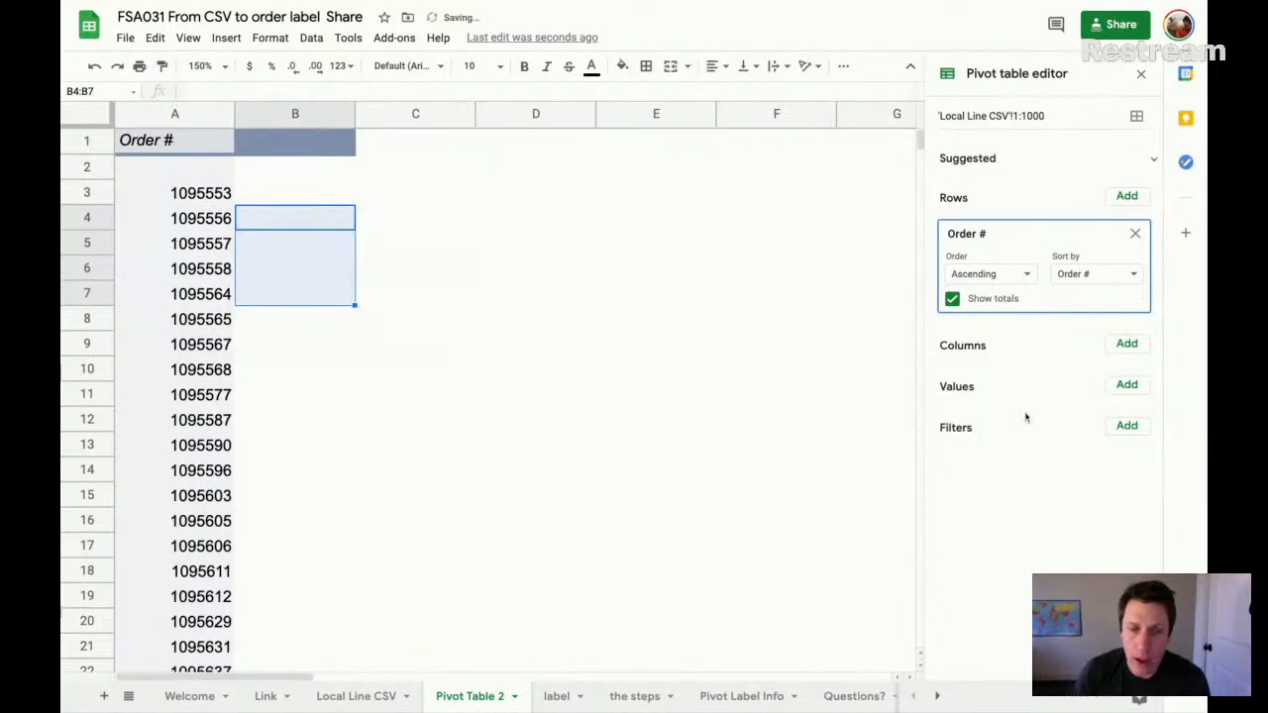
left_click(1127, 385)
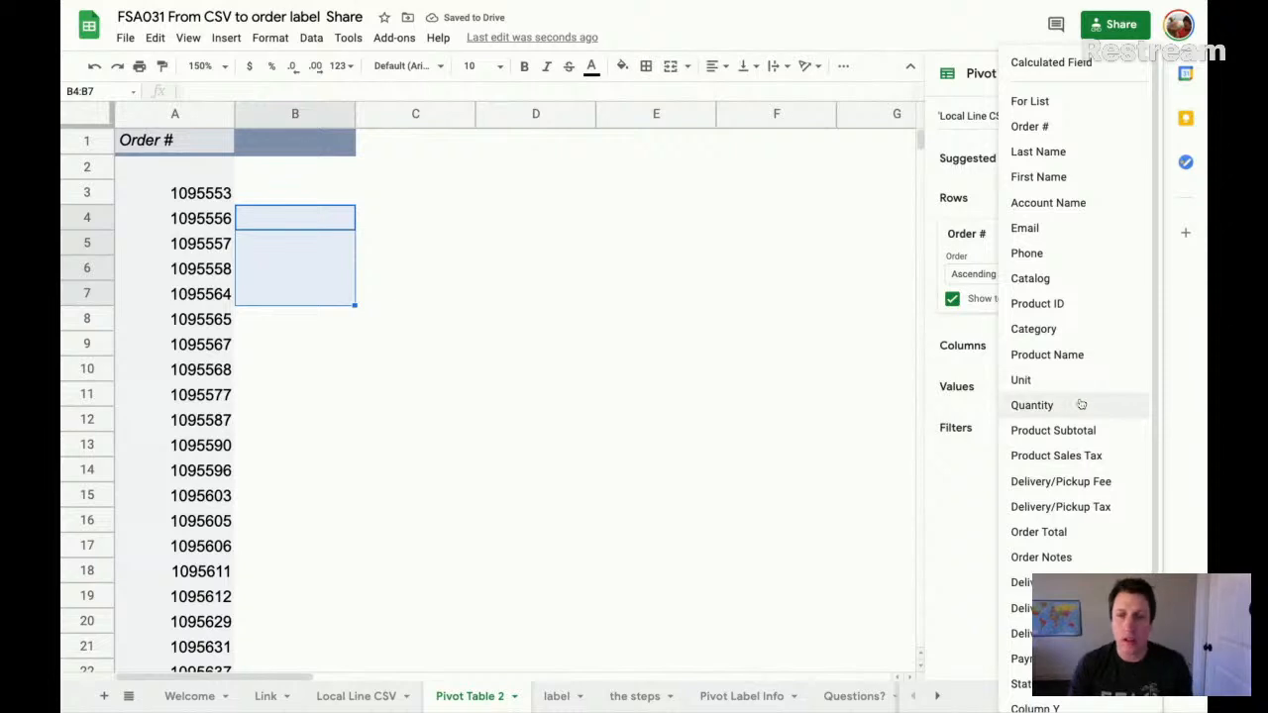
left_click(1064, 101)
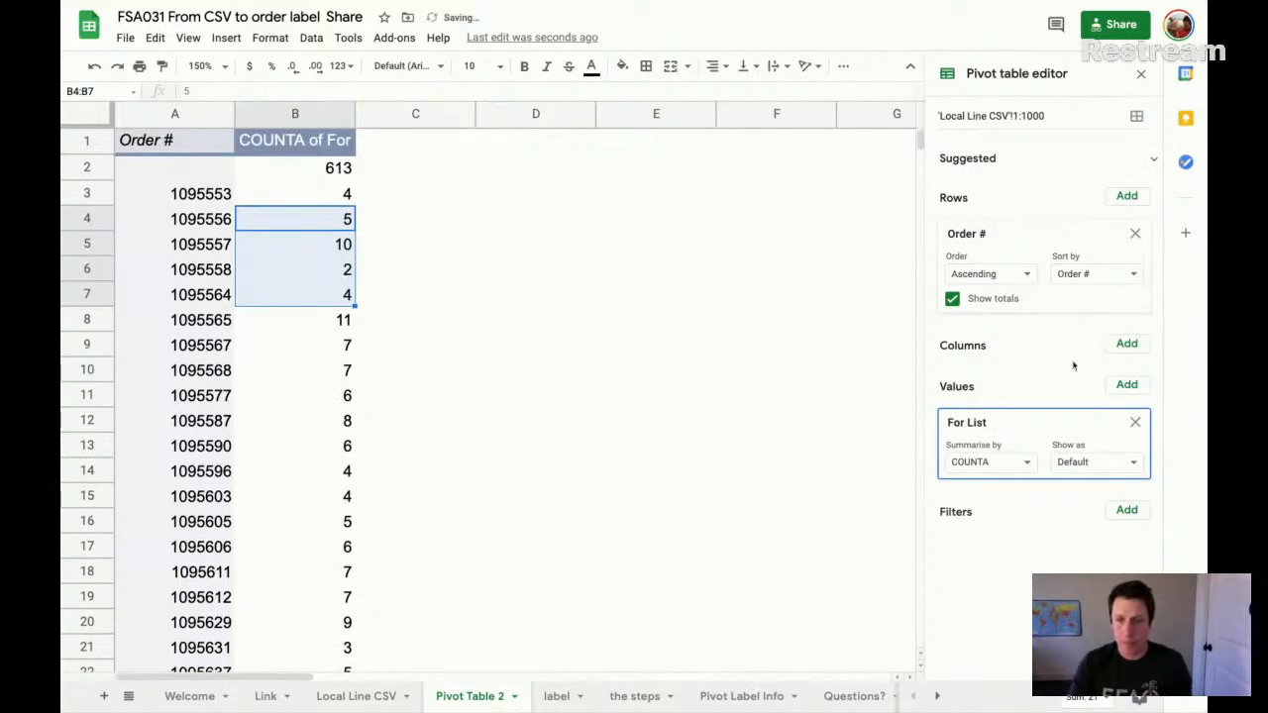
left_click_drag(1058, 408, 1056, 411)
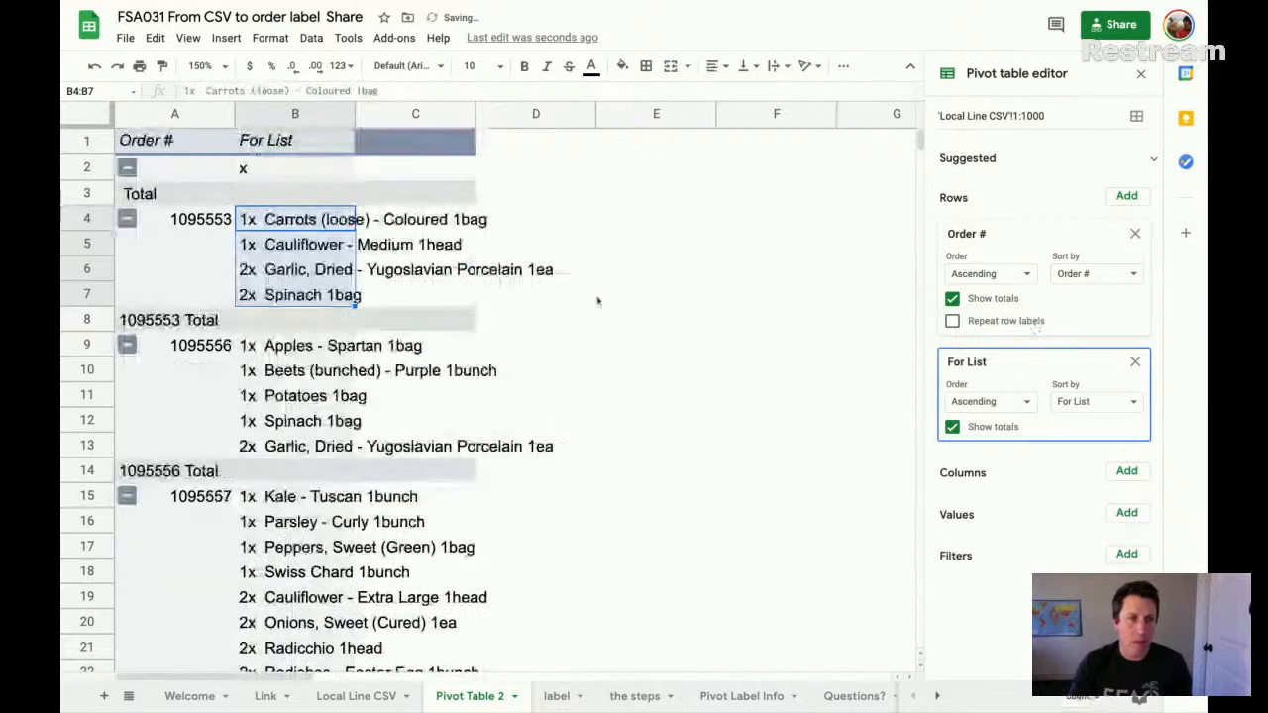
- Add Product Subtotal as a value field and examine the first order's amounts in C2:C8
mouse_move(355, 114)
left_mouse_down()
mouse_move(508, 114)
mouse_move(362, 114)
left_mouse_up()
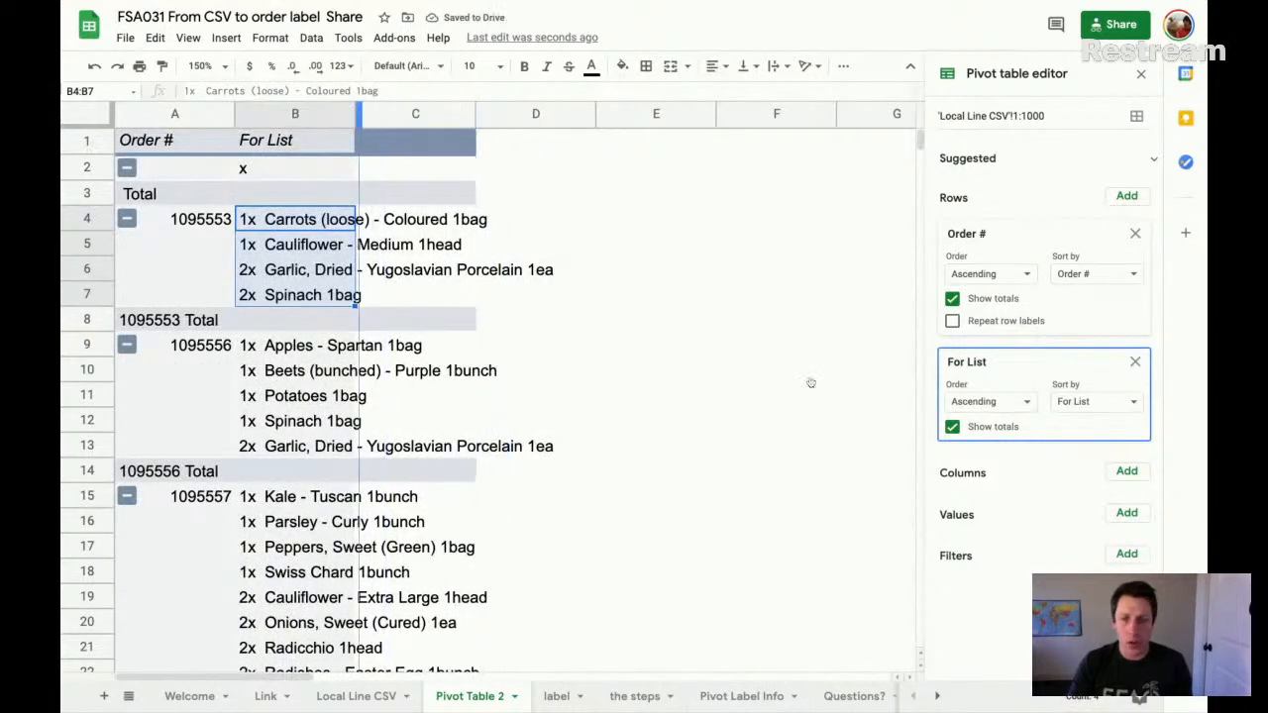
left_click(1126, 512)
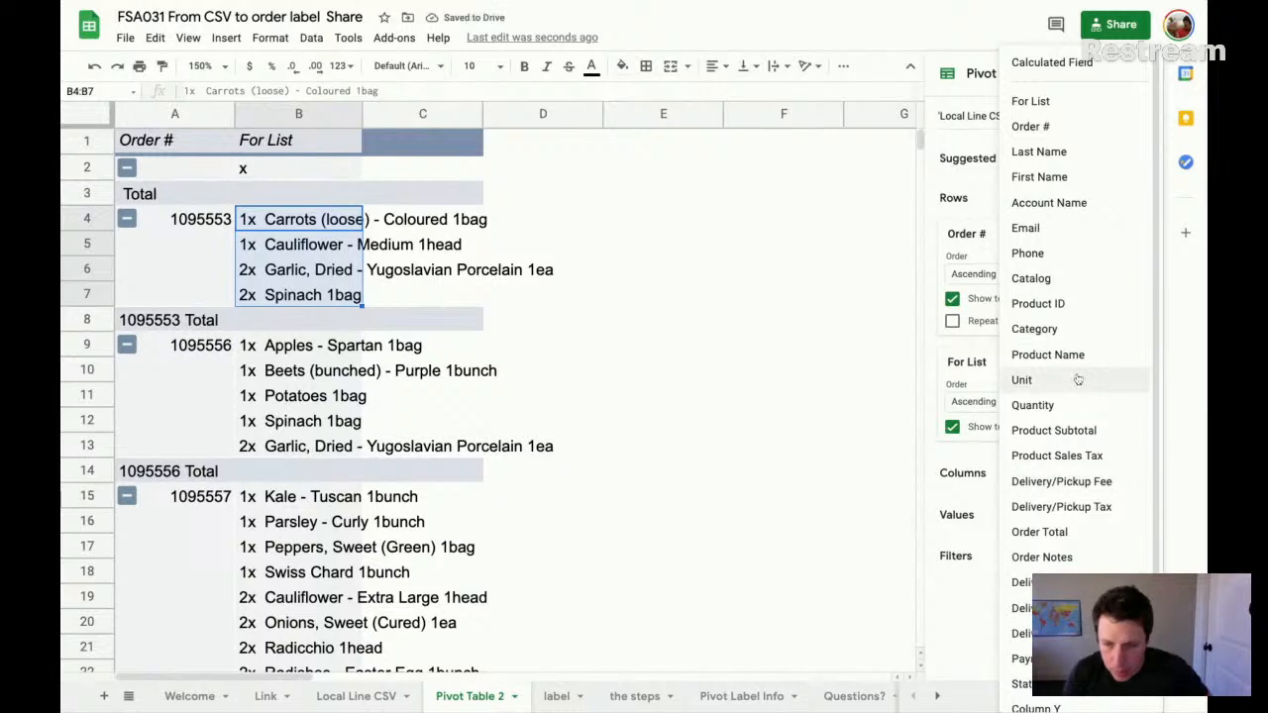
left_click(1102, 432)
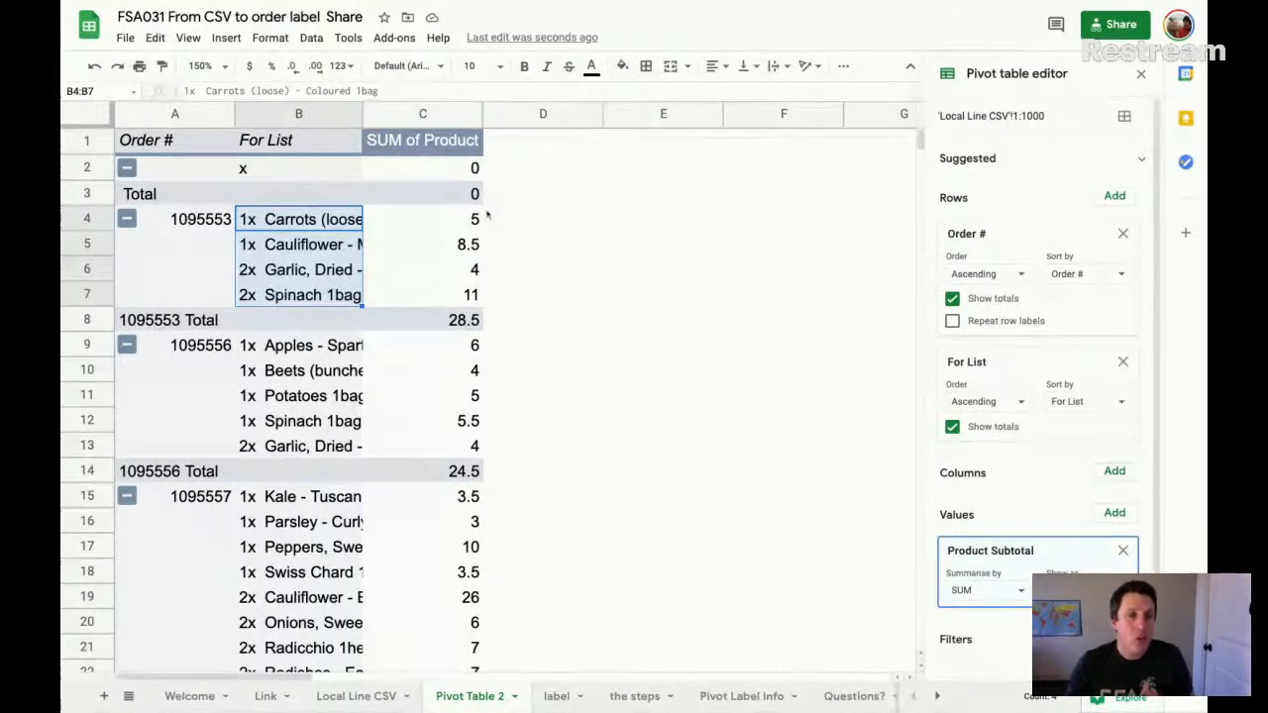
left_click_drag(453, 172, 452, 332)
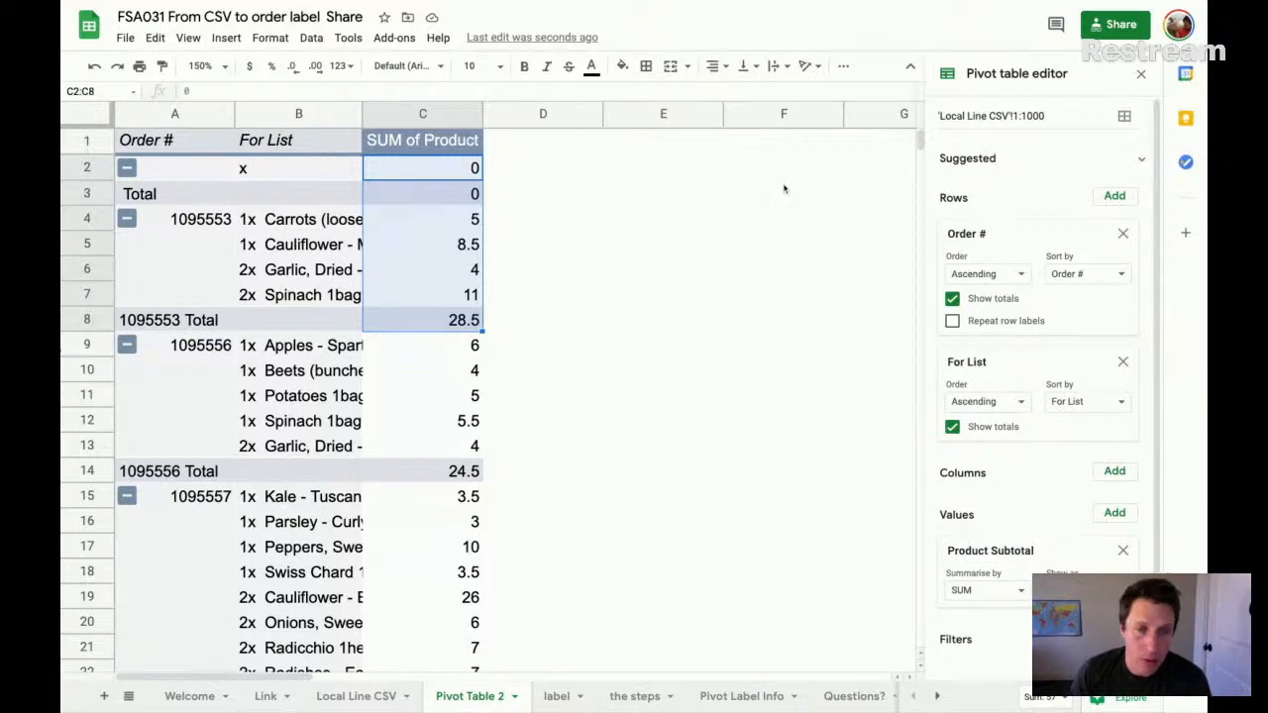
- Replace the For List row field and the Product Subtotal value with a calculated field among the pivot values
left_click(1122, 361)
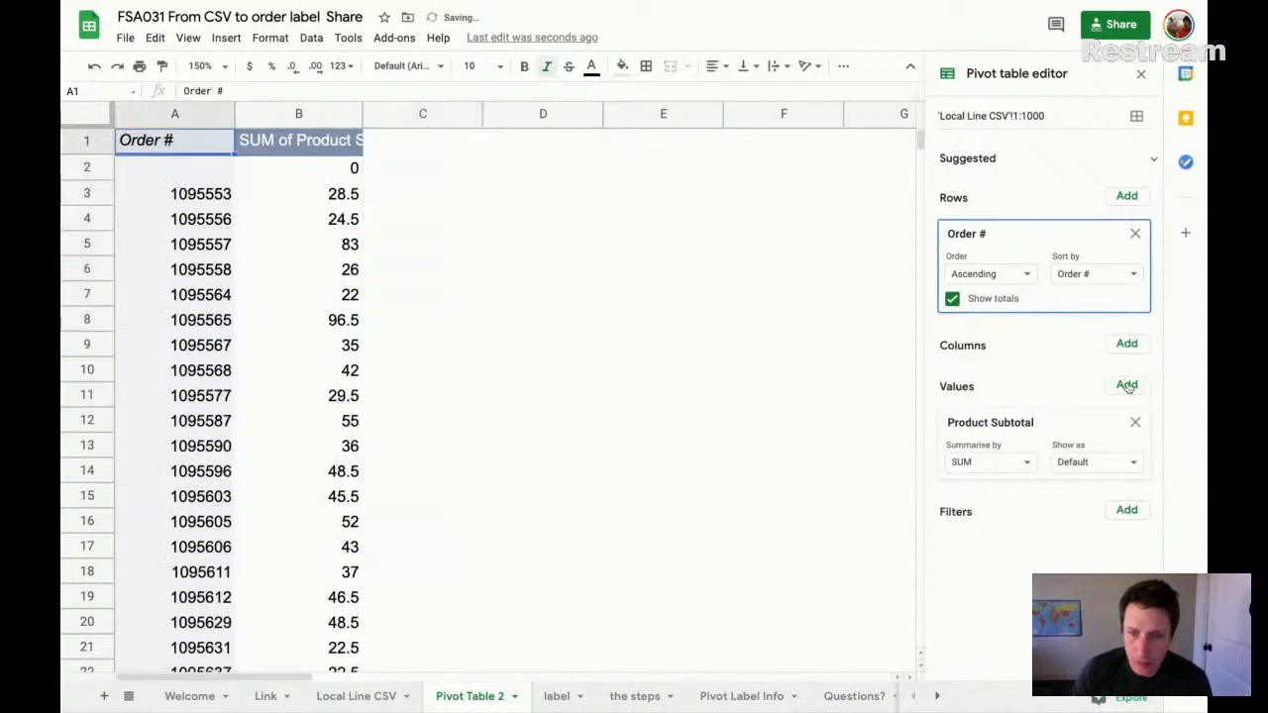
left_click(1135, 422)
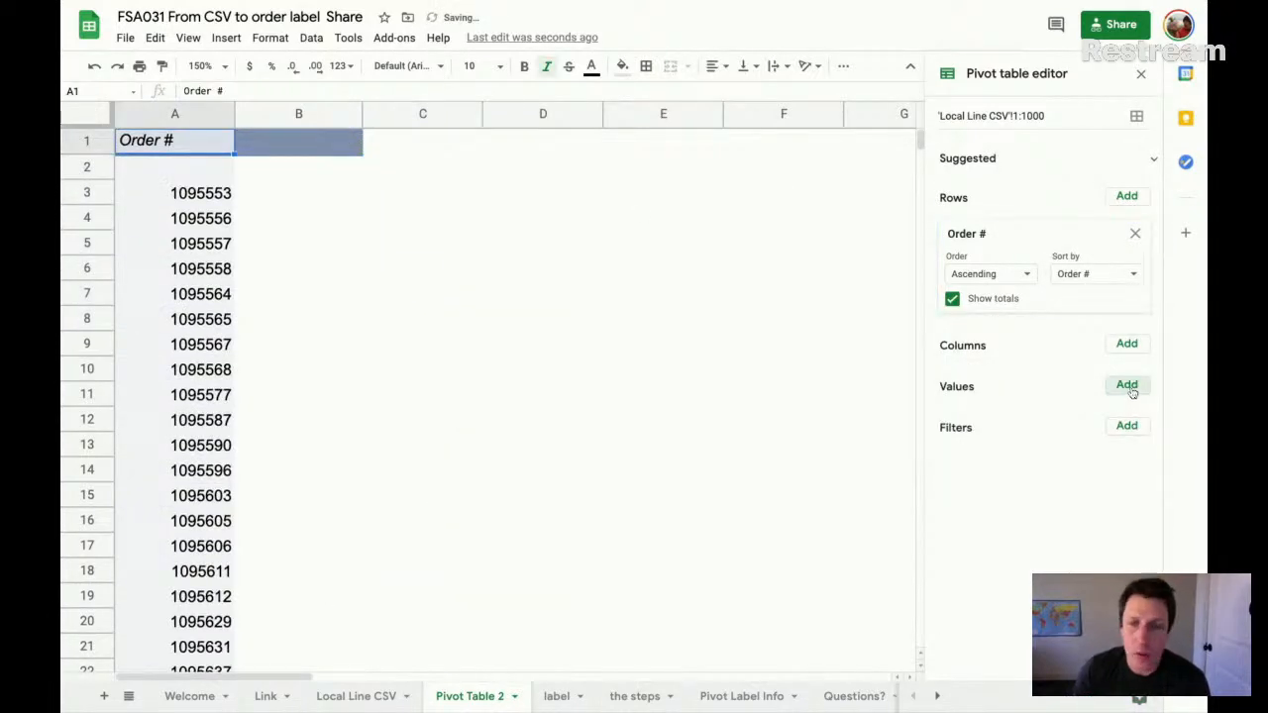
left_click(1128, 387)
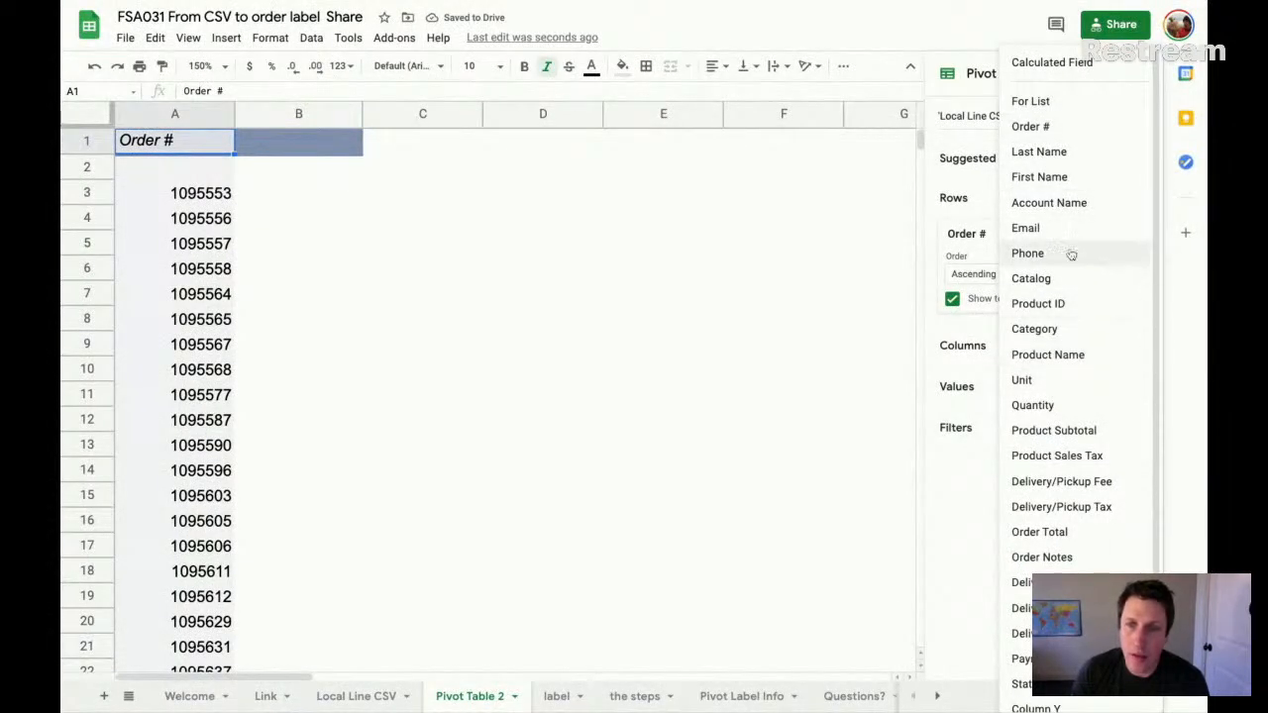
left_click(1066, 65)
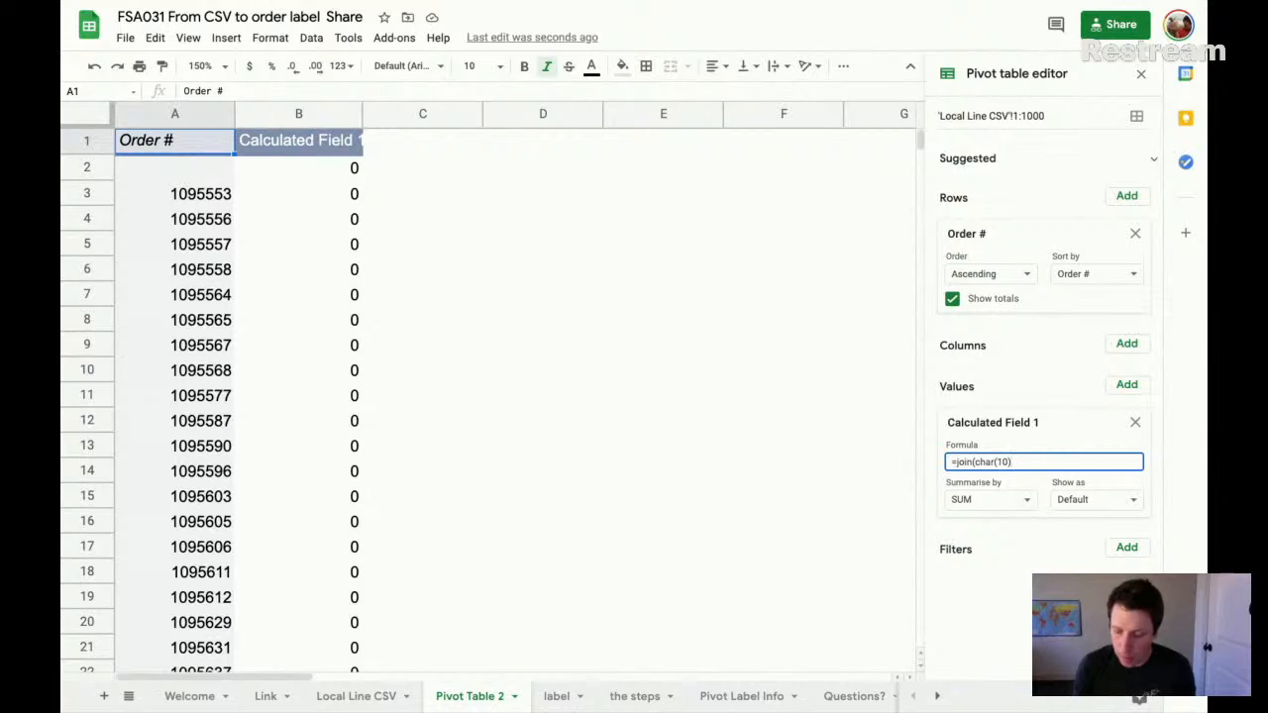
- Set the calculated field's formula to =join(char(10),'For List') and summarise it by Custom
key("Return")
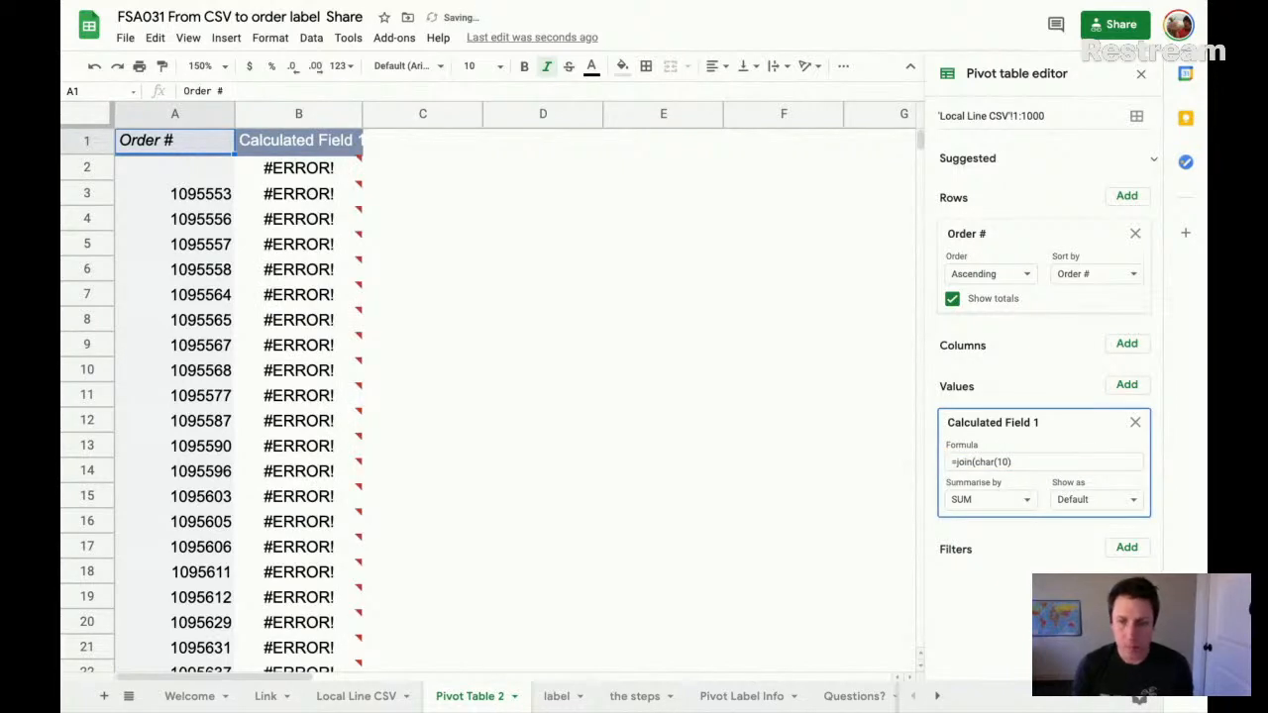
left_click(1016, 461)
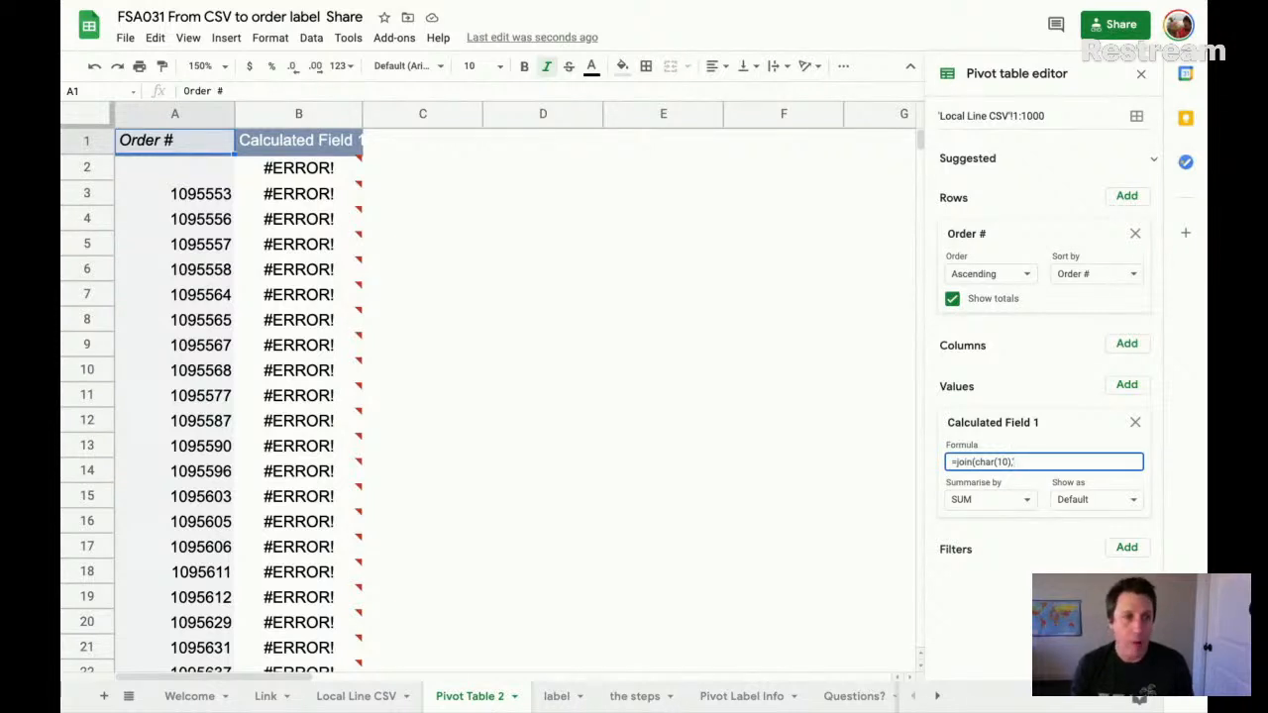
key("Return")
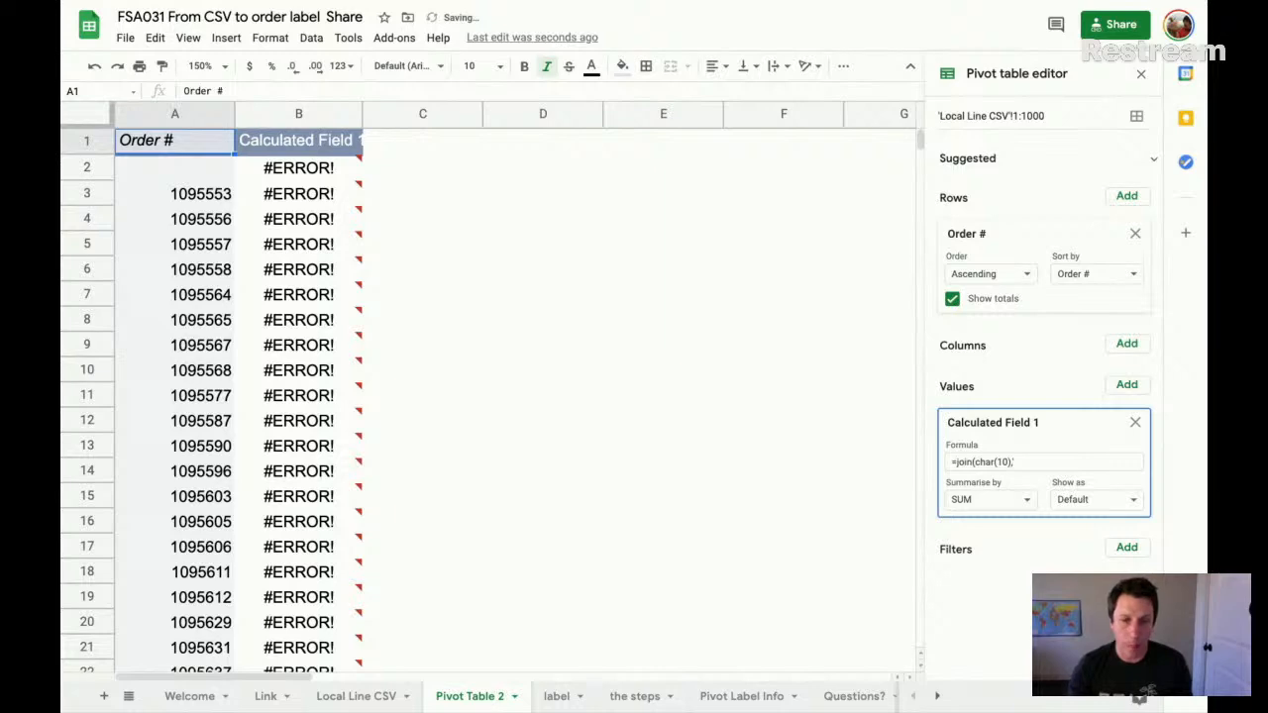
left_click(357, 695)
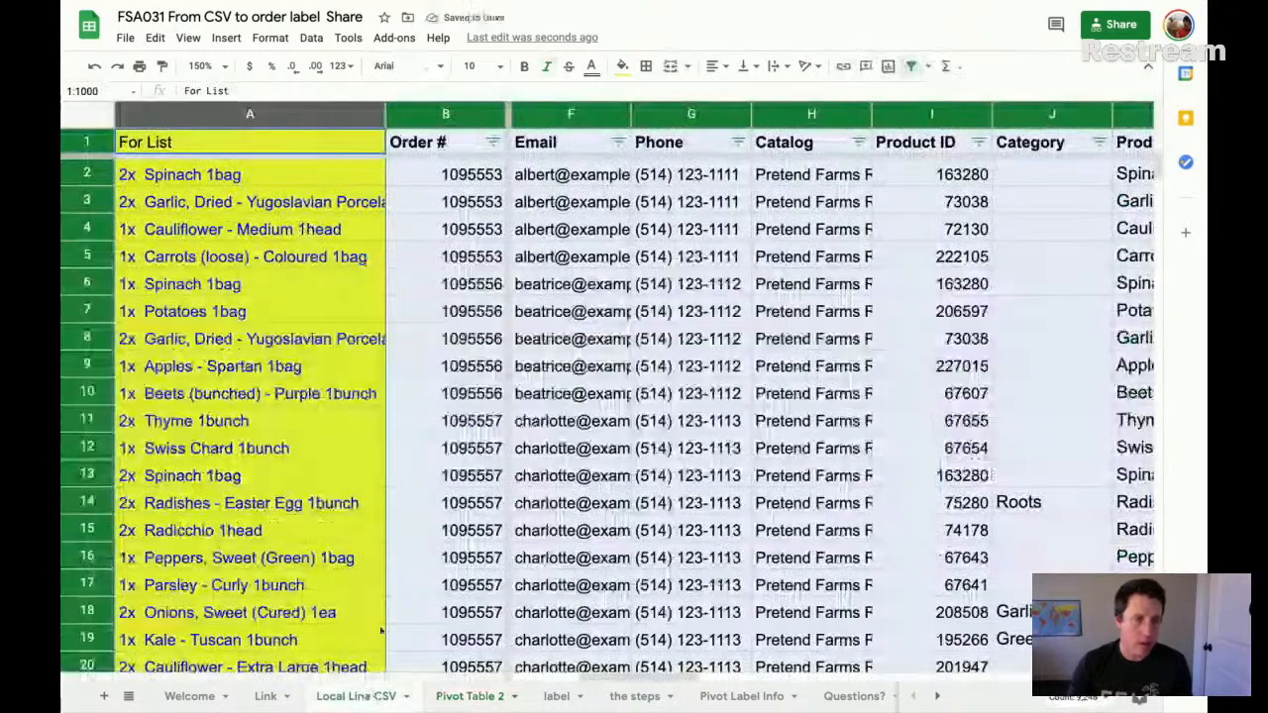
left_click(210, 114)
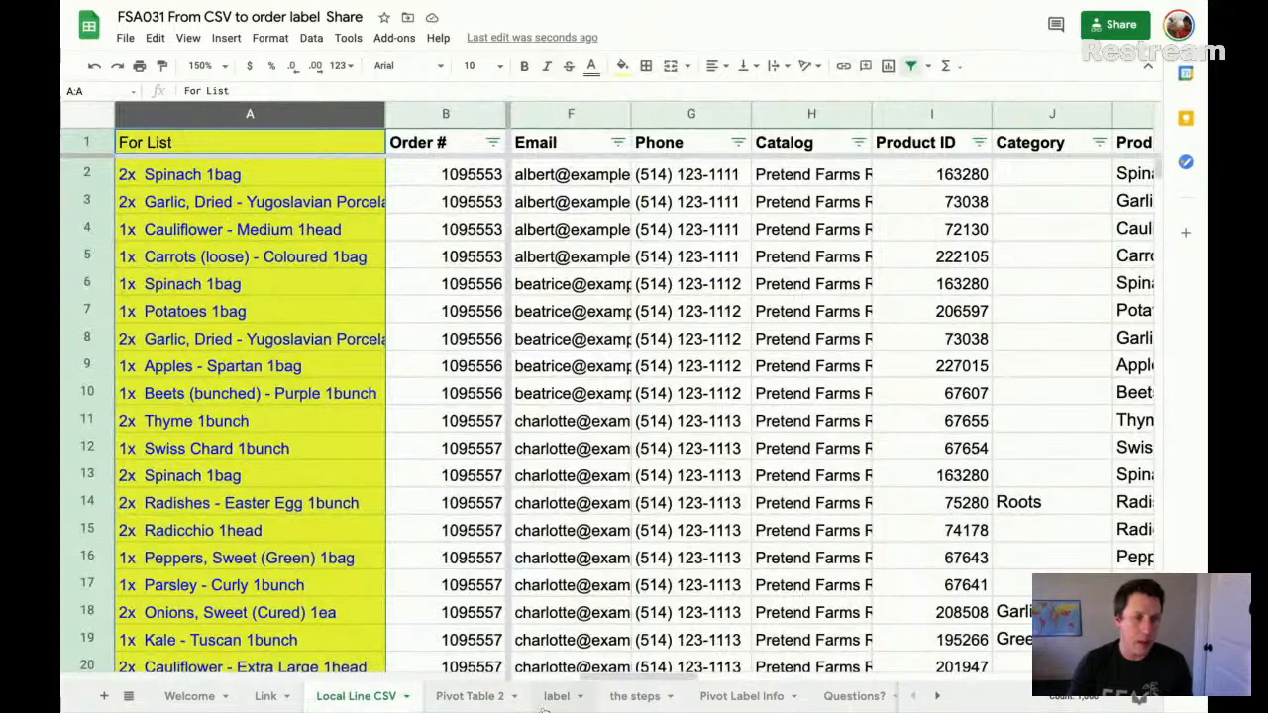
left_click(476, 695)
left_click(1029, 463)
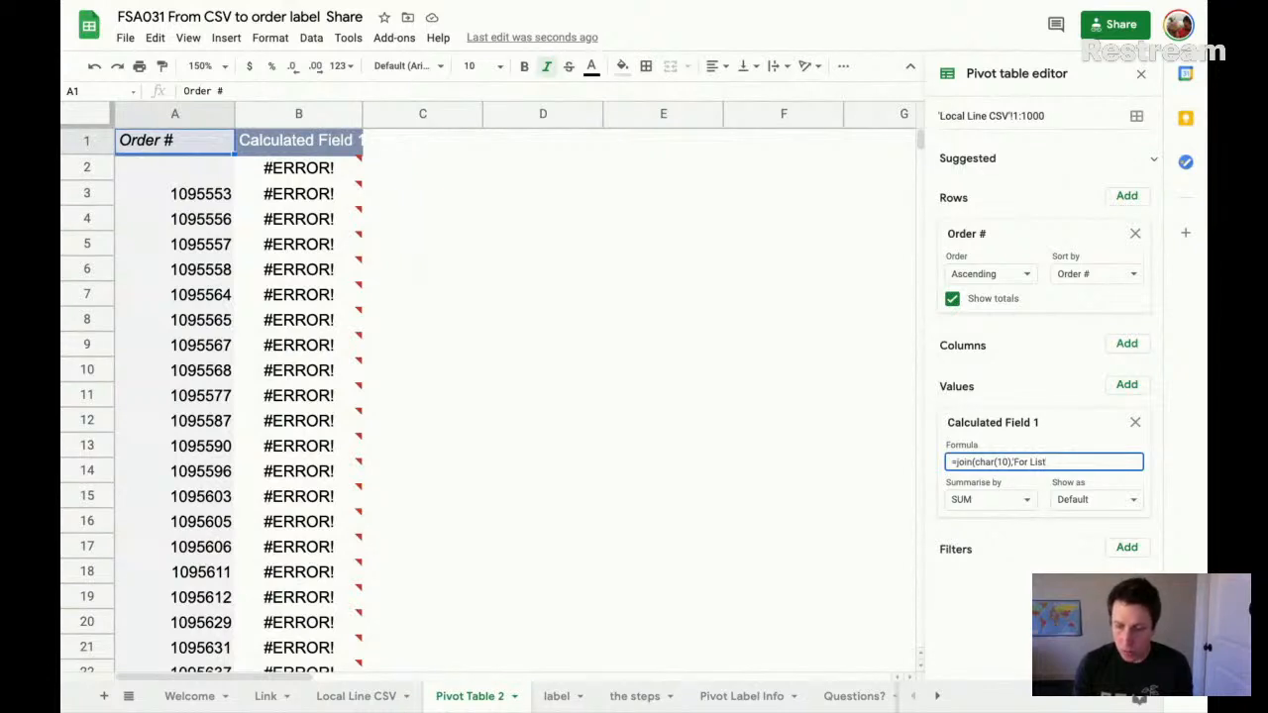
type("'For List')")
key("Return")
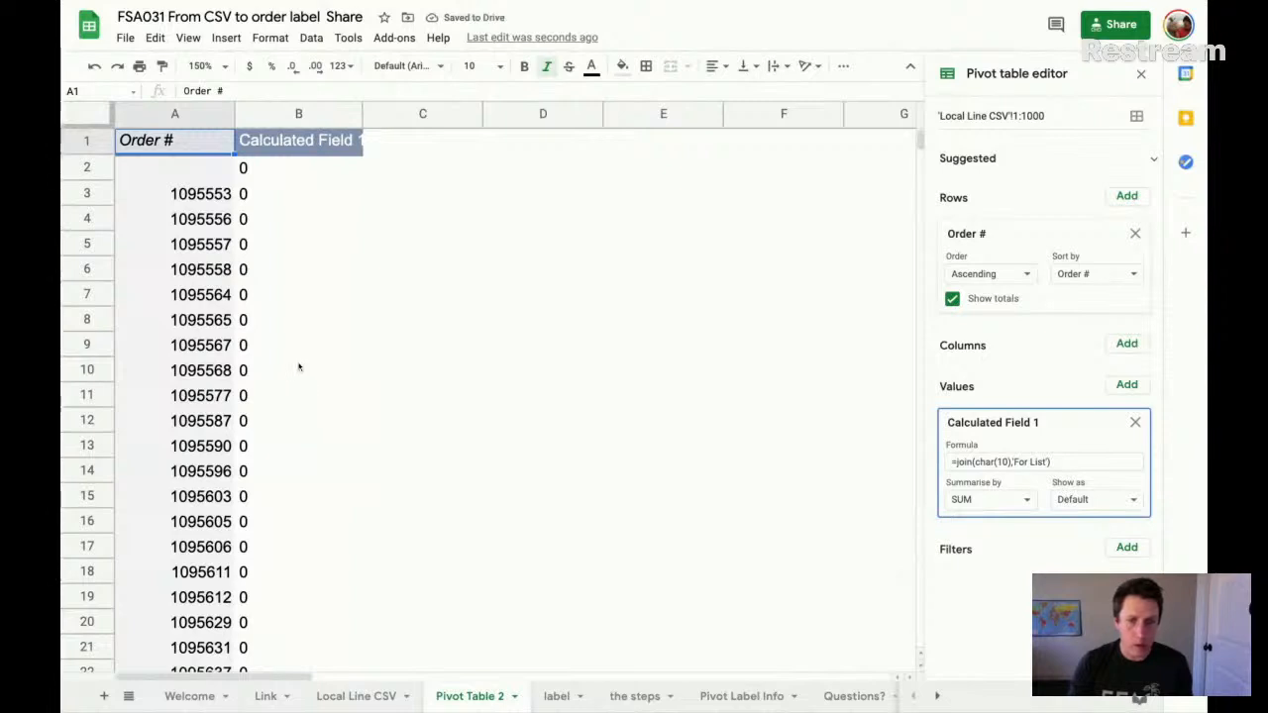
left_click(1002, 500)
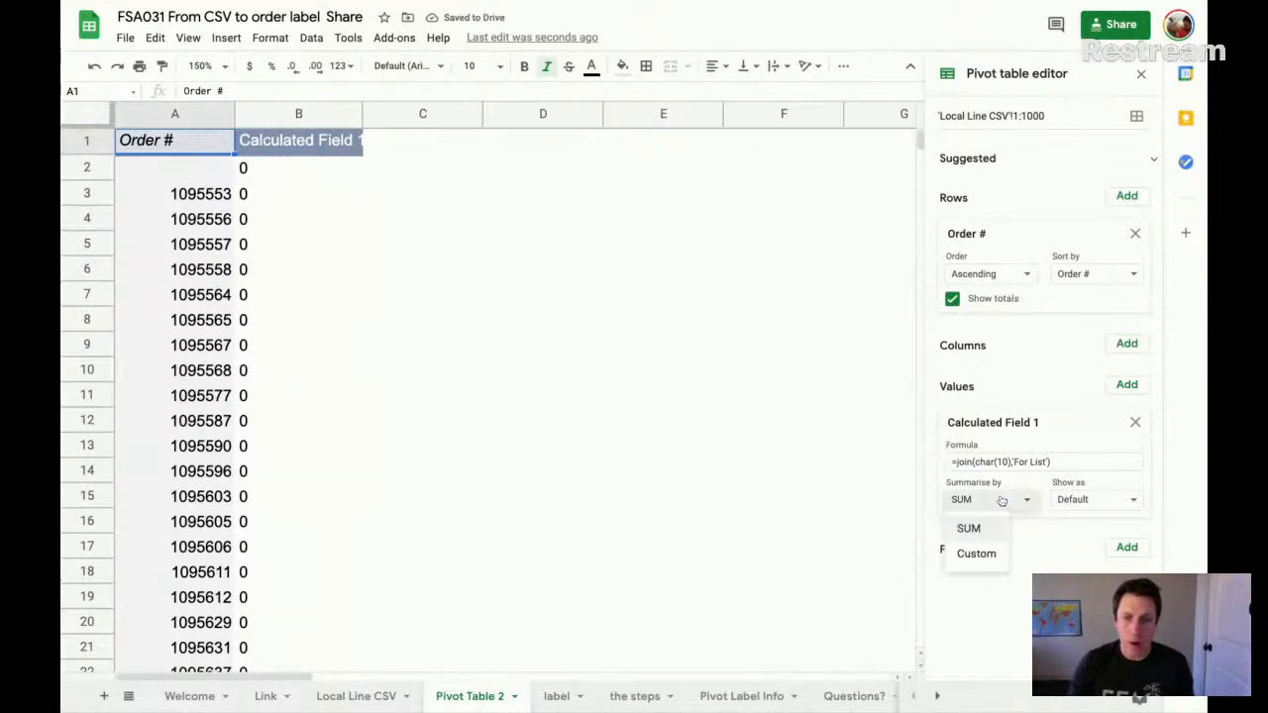
left_click(977, 552)
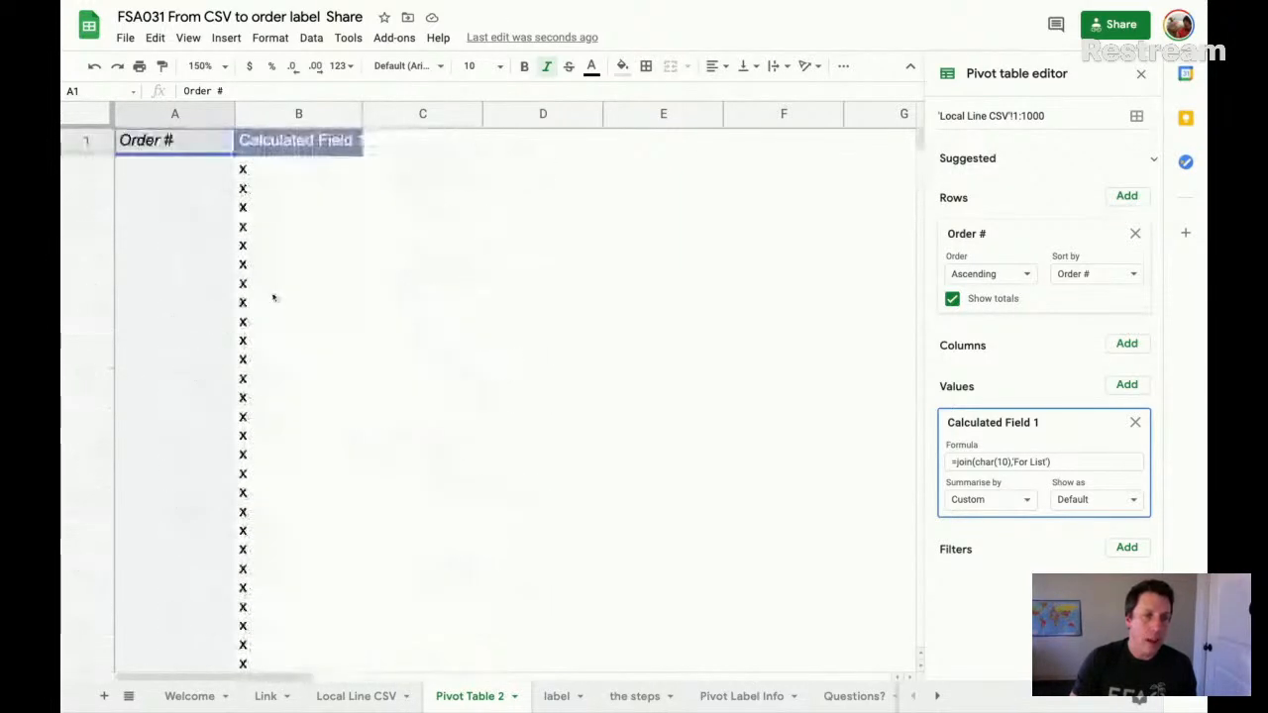
- Examine cell B2 of the pivot table and the rows below the last order in the Local Line CSV sheet
left_click(274, 299)
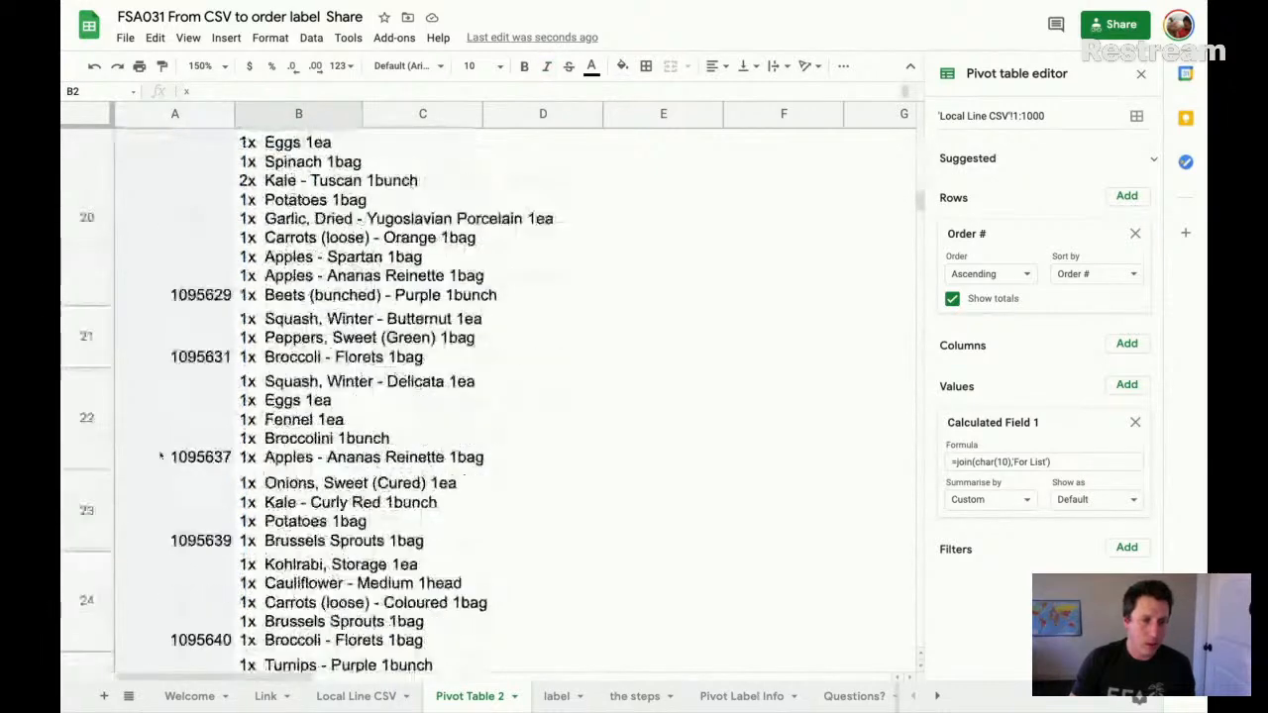
scroll(300, 211, "up", 15)
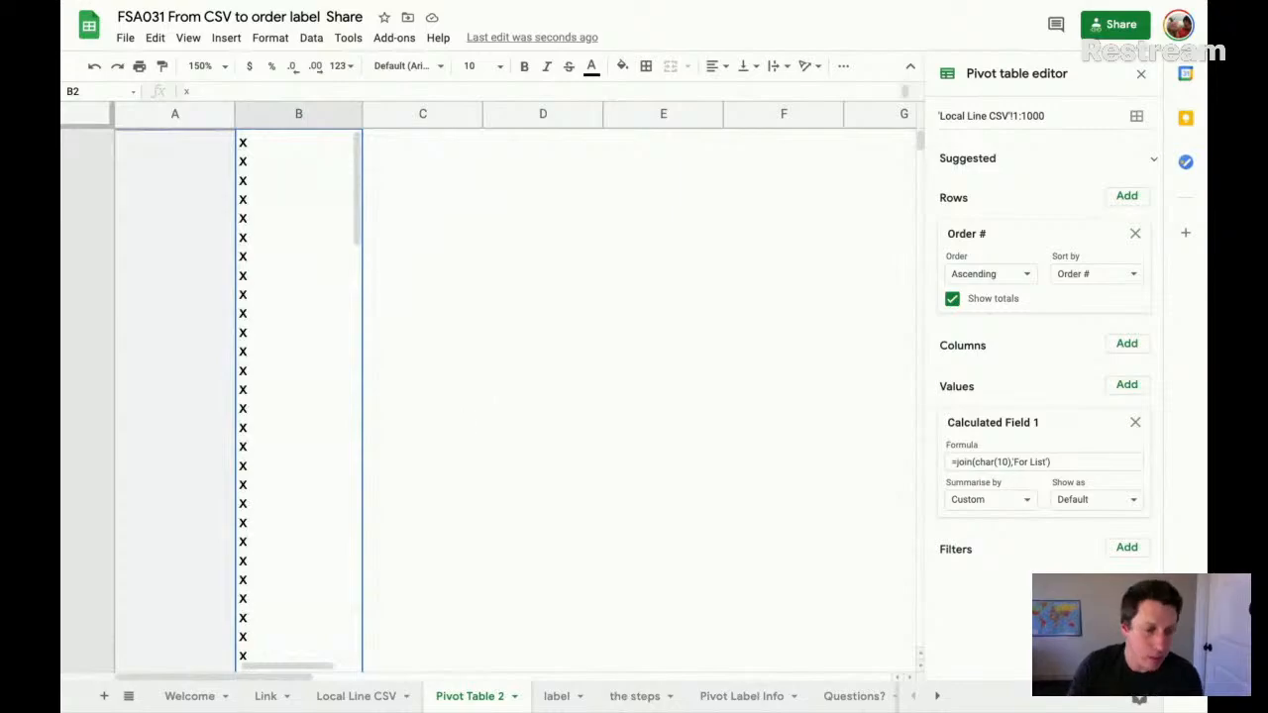
left_click(366, 696)
scroll(390, 620, "down", 20)
scroll(390, 620, "down", 20)
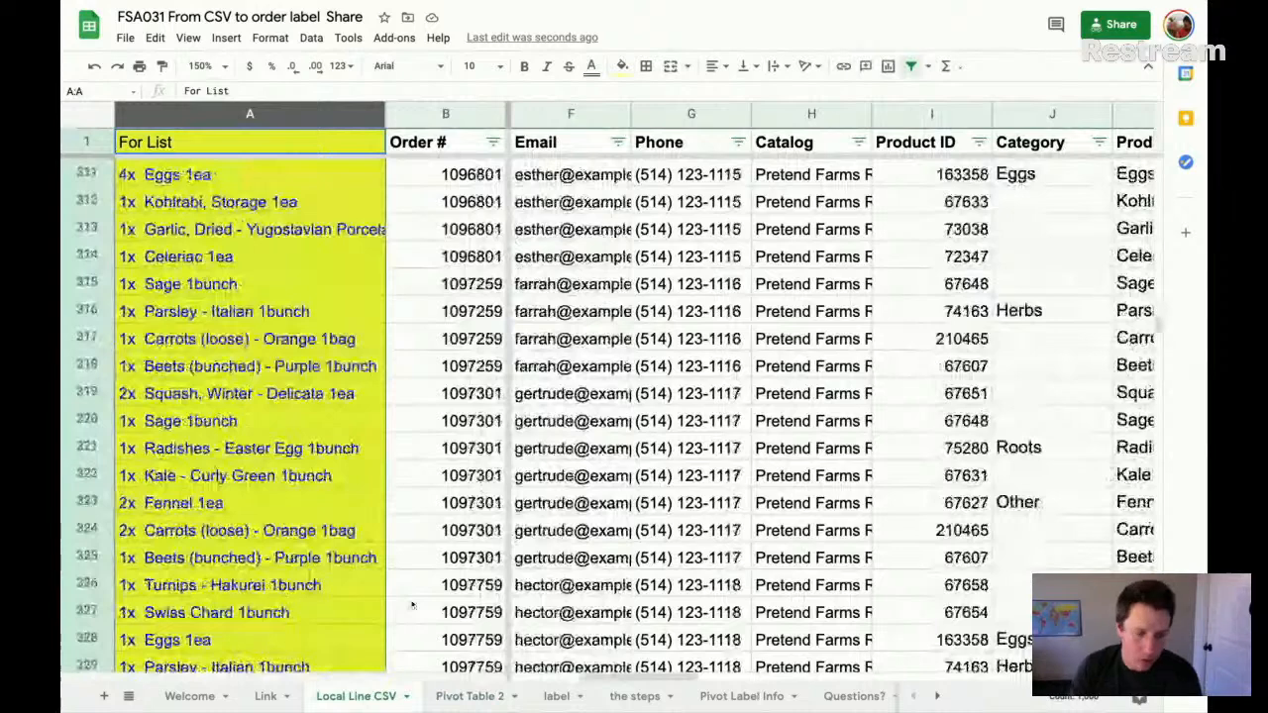
left_click(412, 604)
key("ctrl+Down")
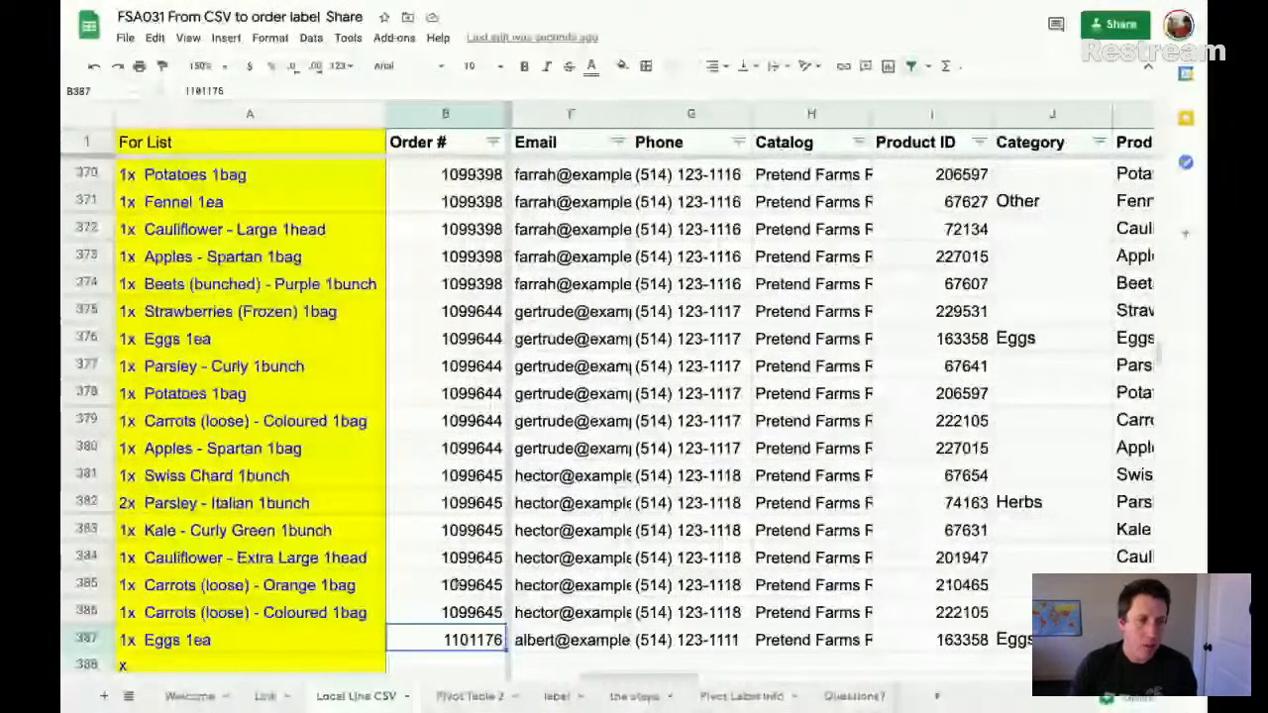
scroll(184, 368, "down", 3)
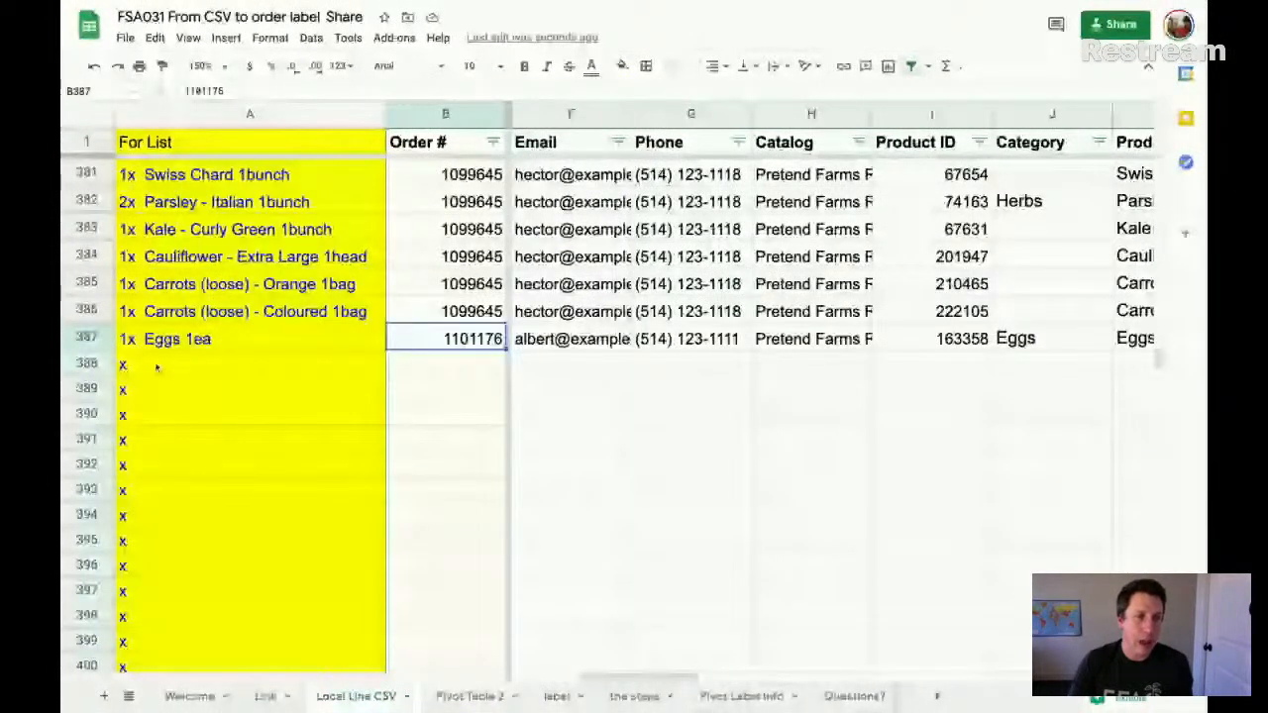
scroll(775, 399, "right", 3)
scroll(694, 446, "left", 6)
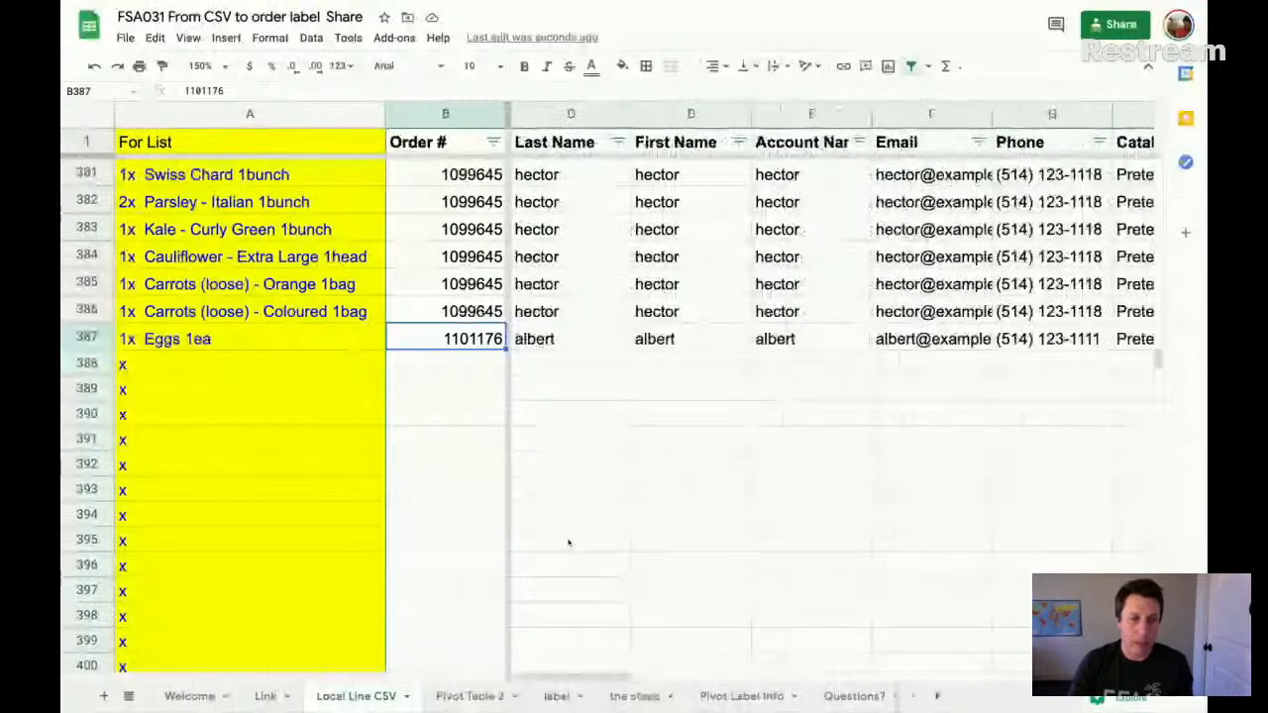
- Add an Order # filter to the pivot on Pivot Table 2 with the condition Is not empty
left_click(462, 698)
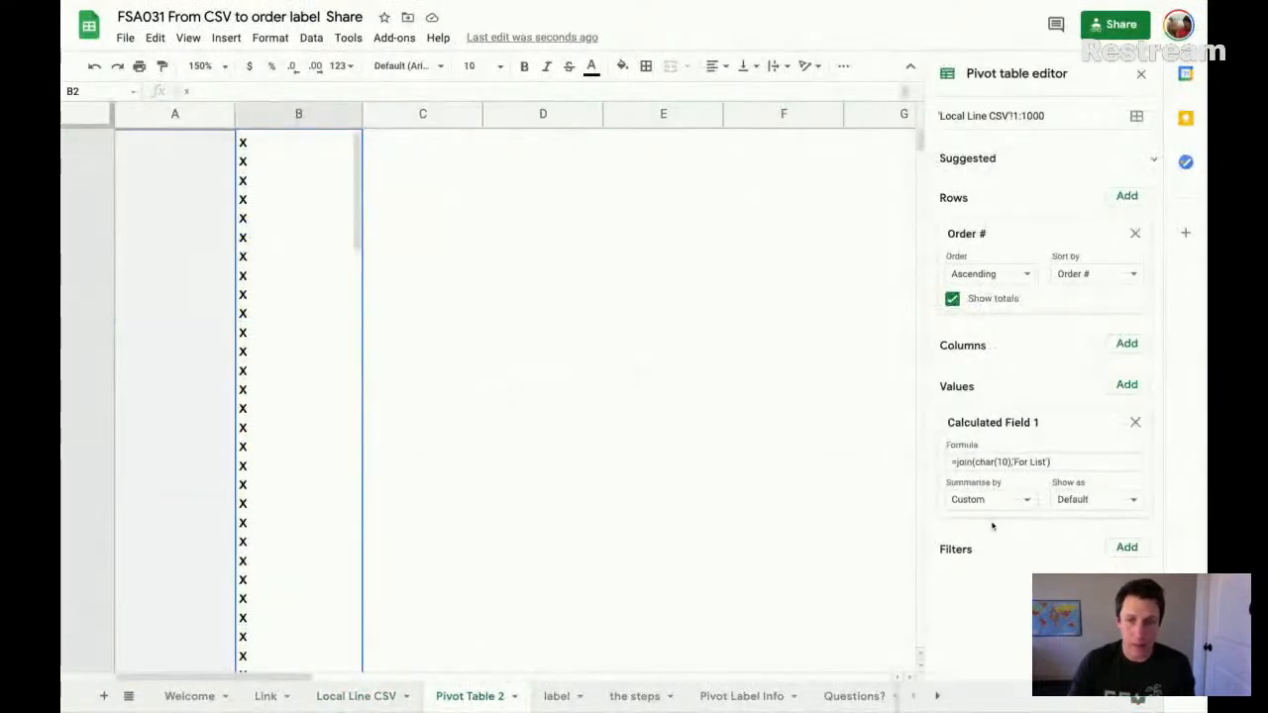
left_click(1127, 548)
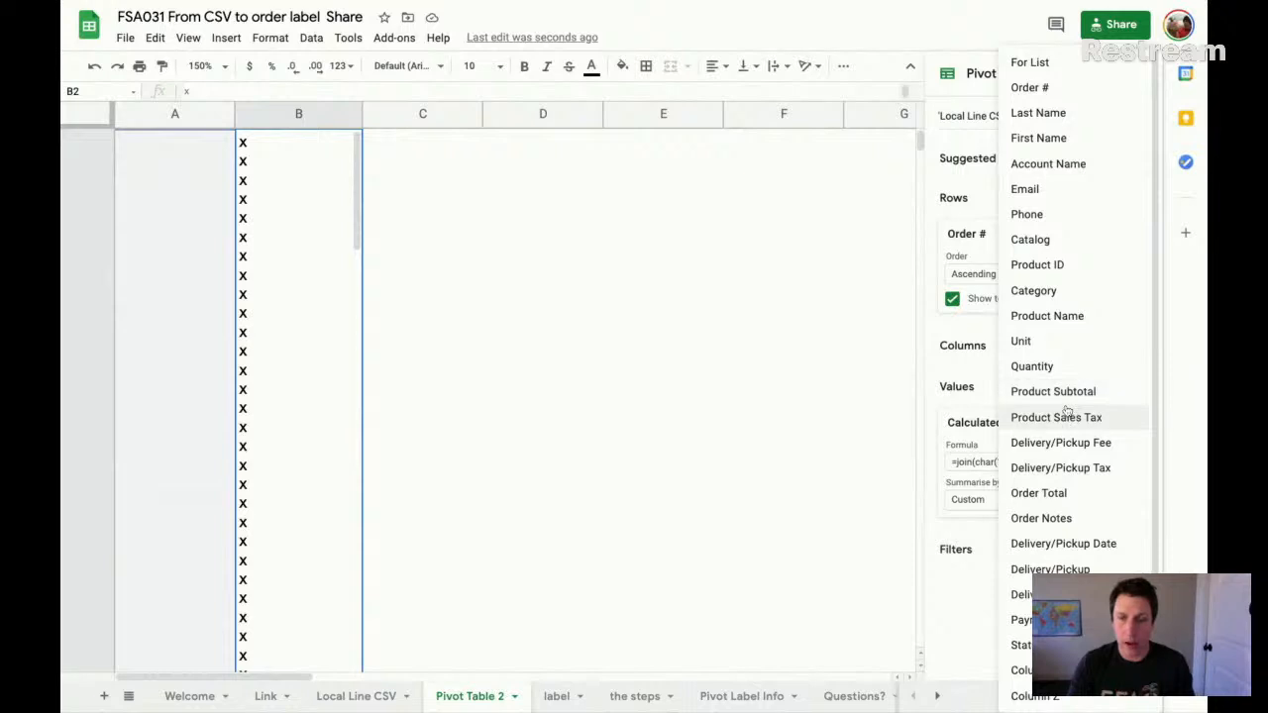
left_click(1056, 89)
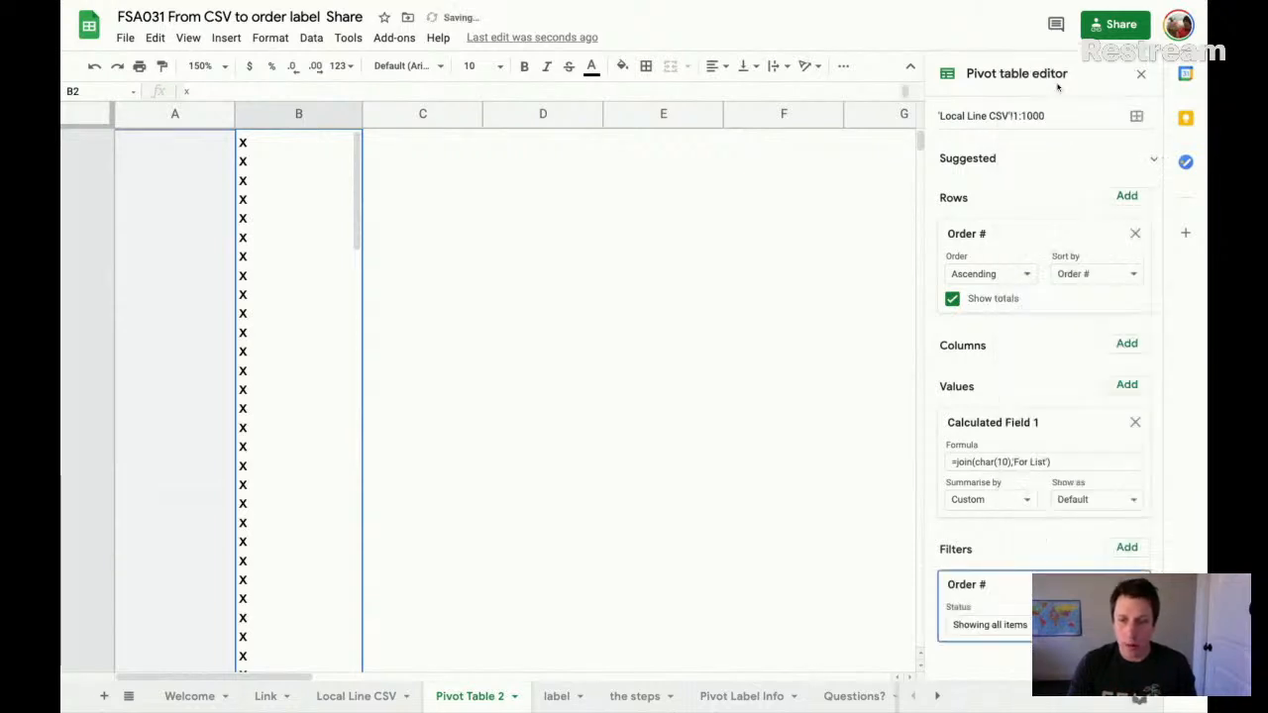
left_click(1026, 622)
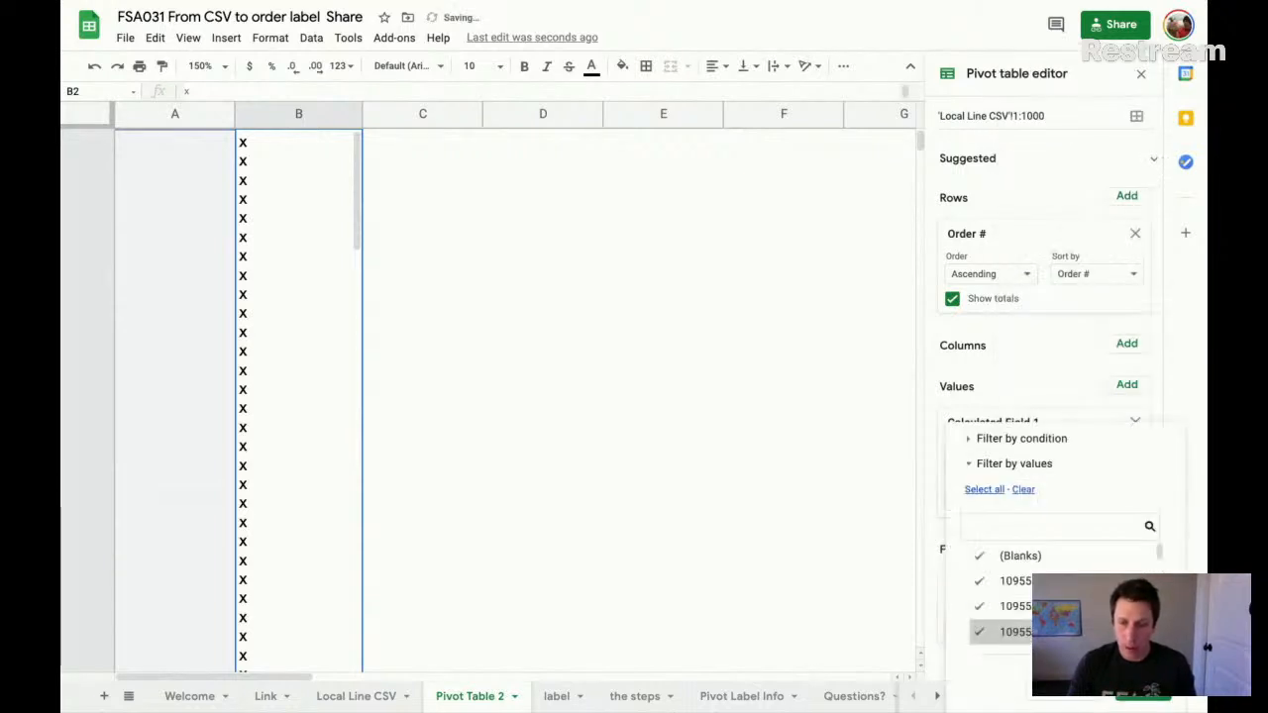
left_click(1031, 438)
left_click(1030, 434)
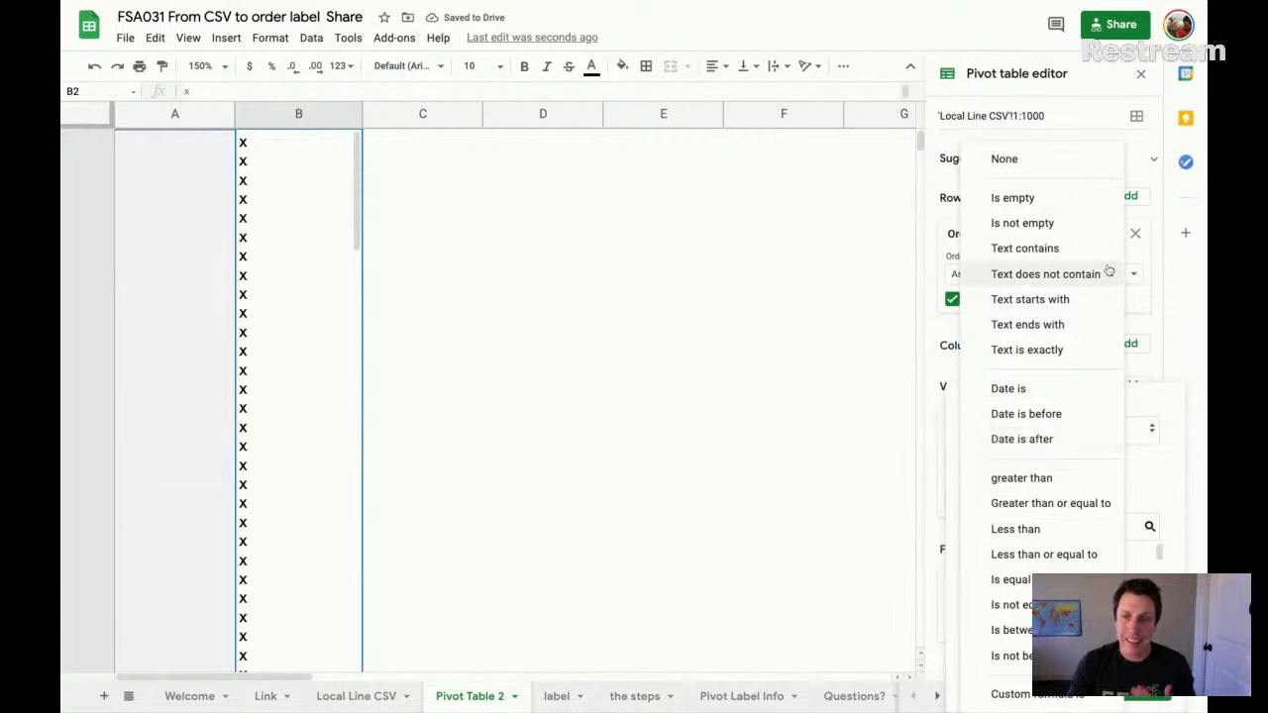
left_click(1022, 223)
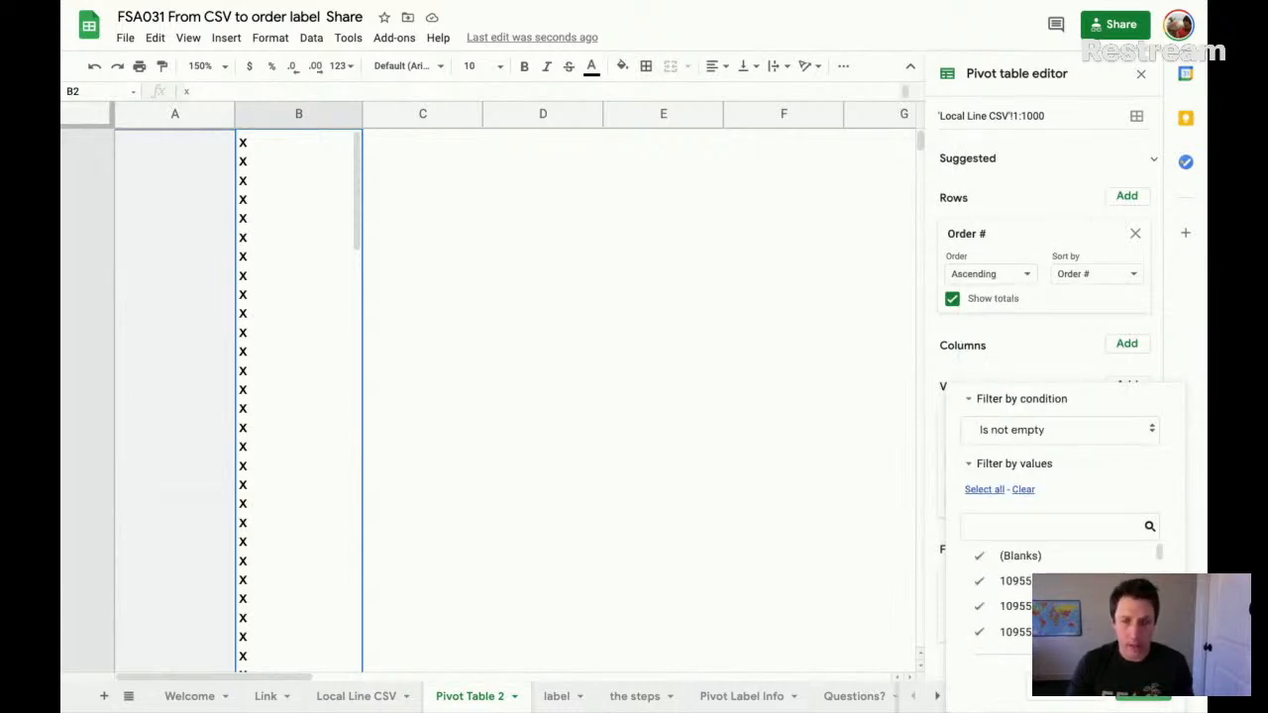
left_click(1142, 690)
scroll(337, 253, "up", 1)
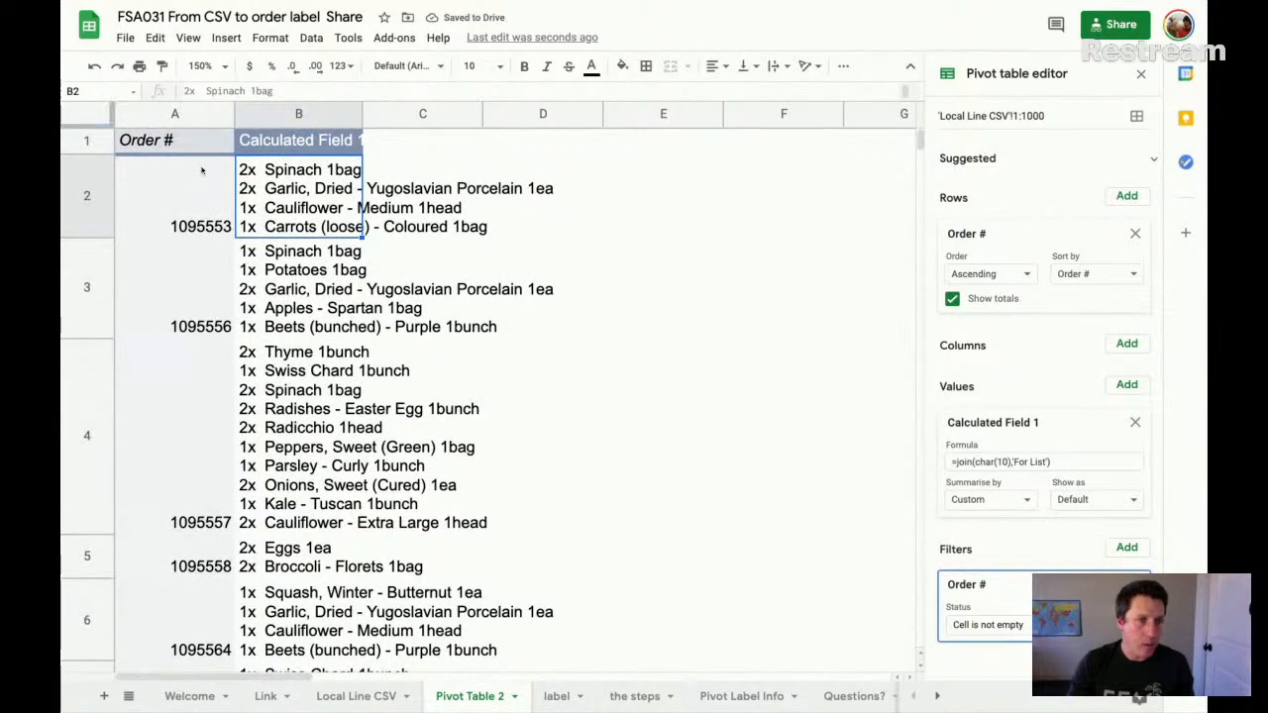
- Widen column B of the pivot table so the longest item lines fit inside it
left_click(161, 193)
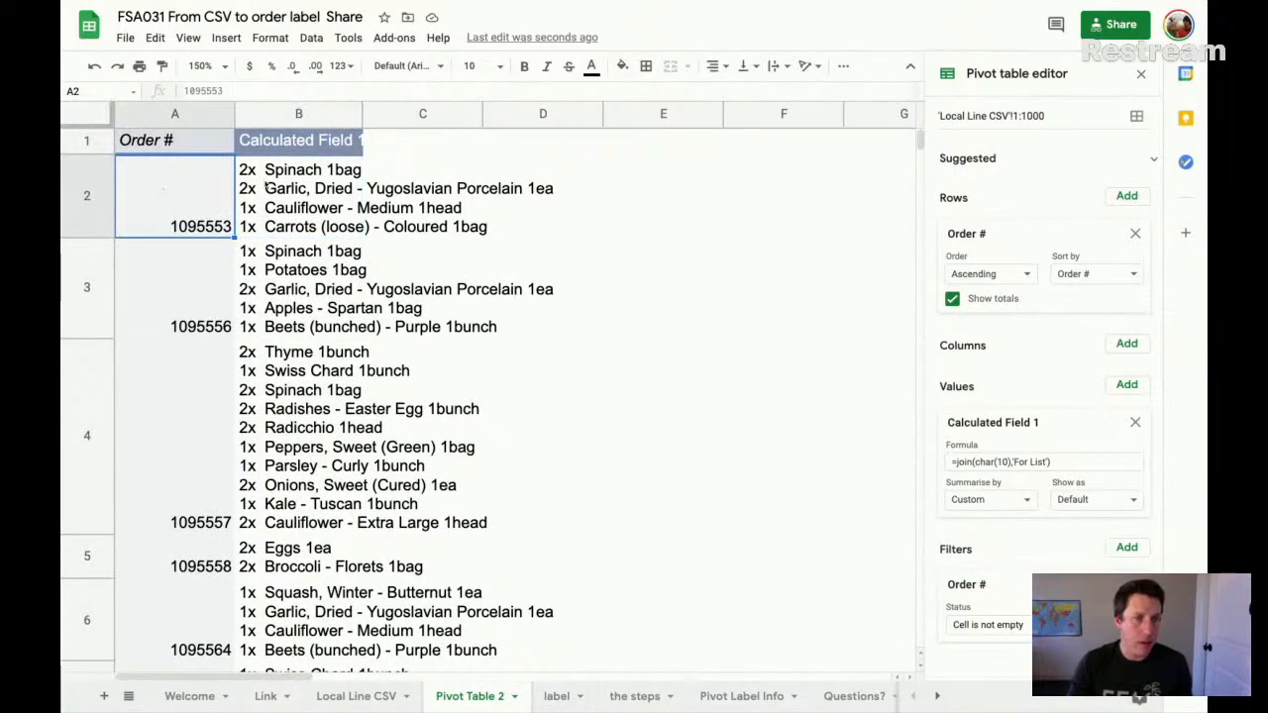
key("Right")
left_click(208, 180)
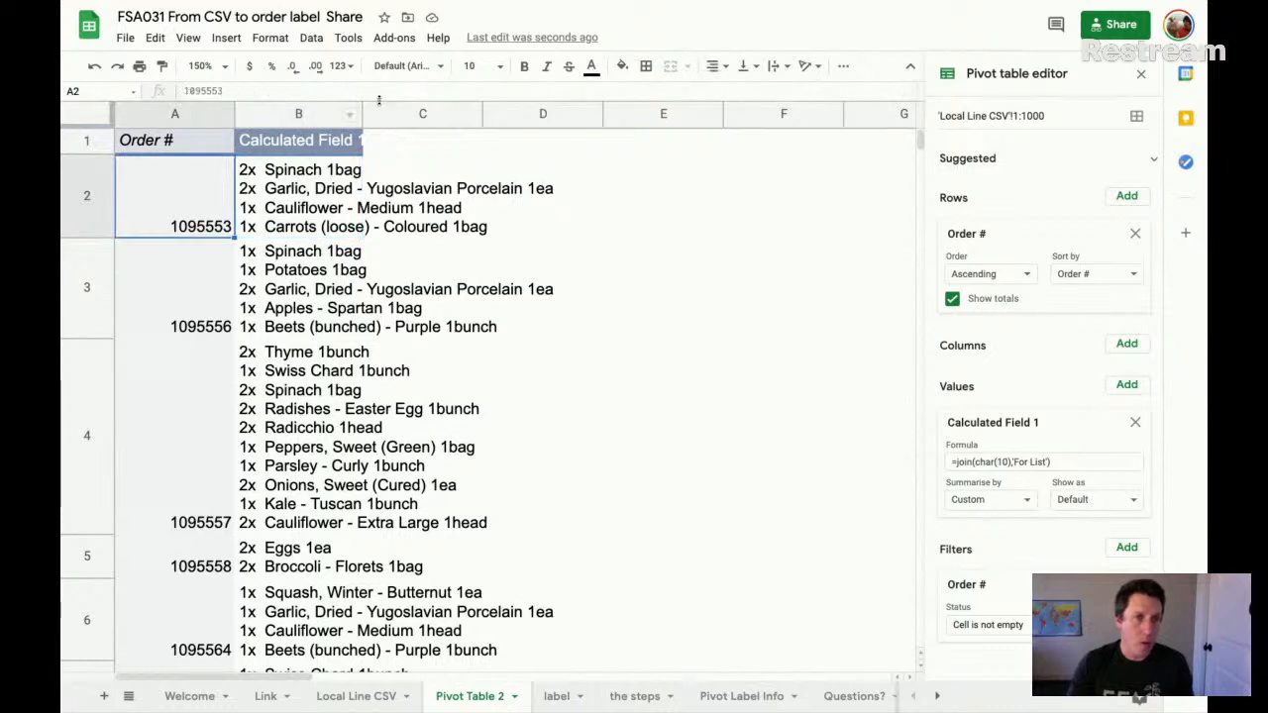
left_click_drag(362, 112, 580, 112)
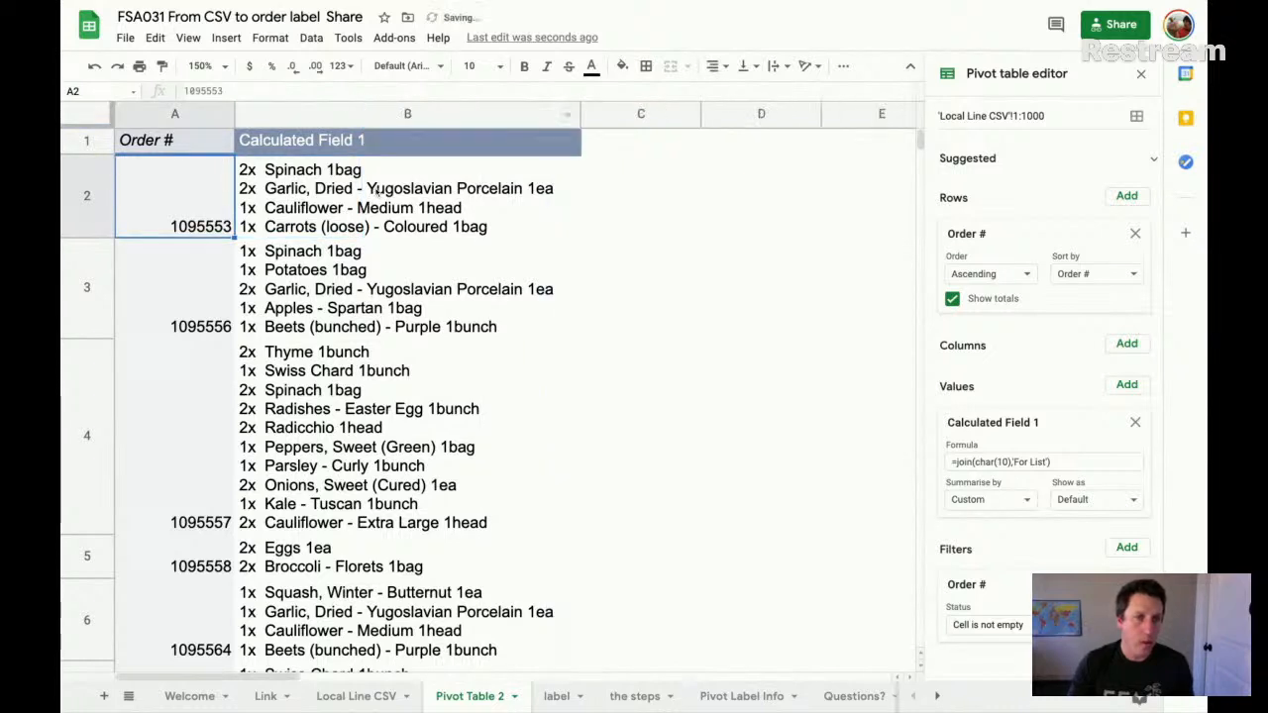
- Check the order numbers in rows 2 to 4 against their joined item lists in column B
left_click(376, 191)
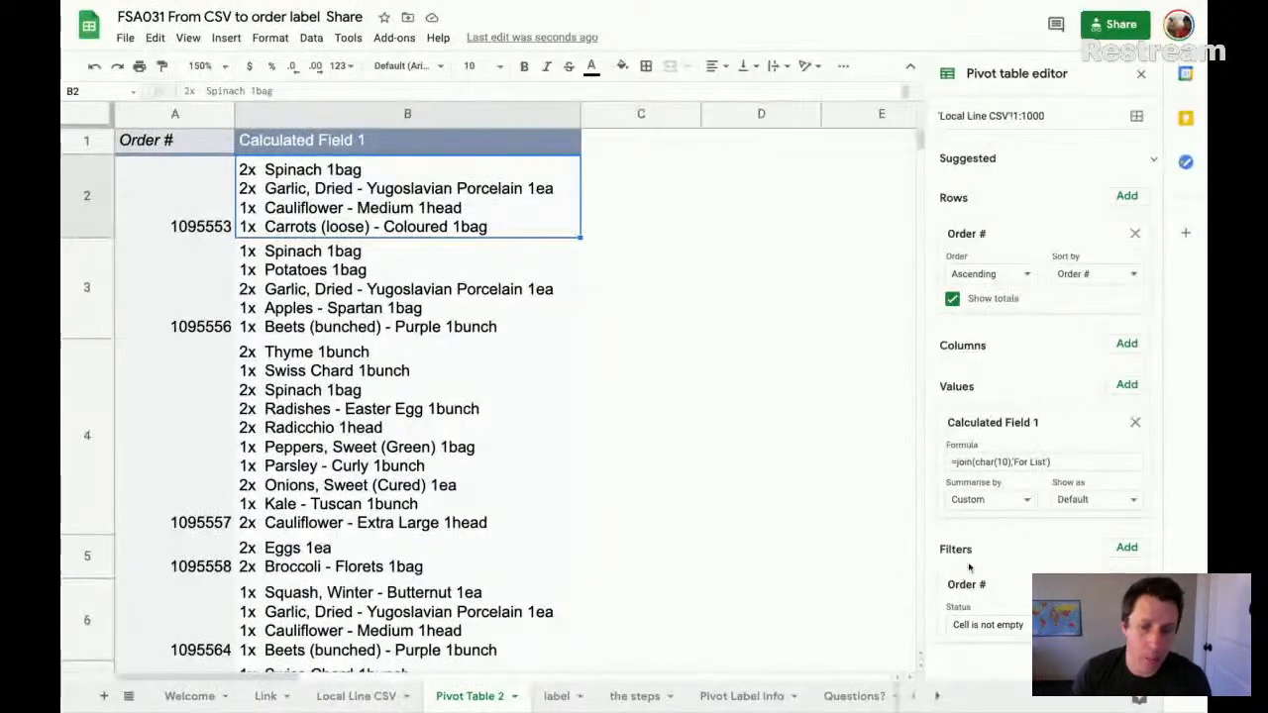
left_click(208, 223)
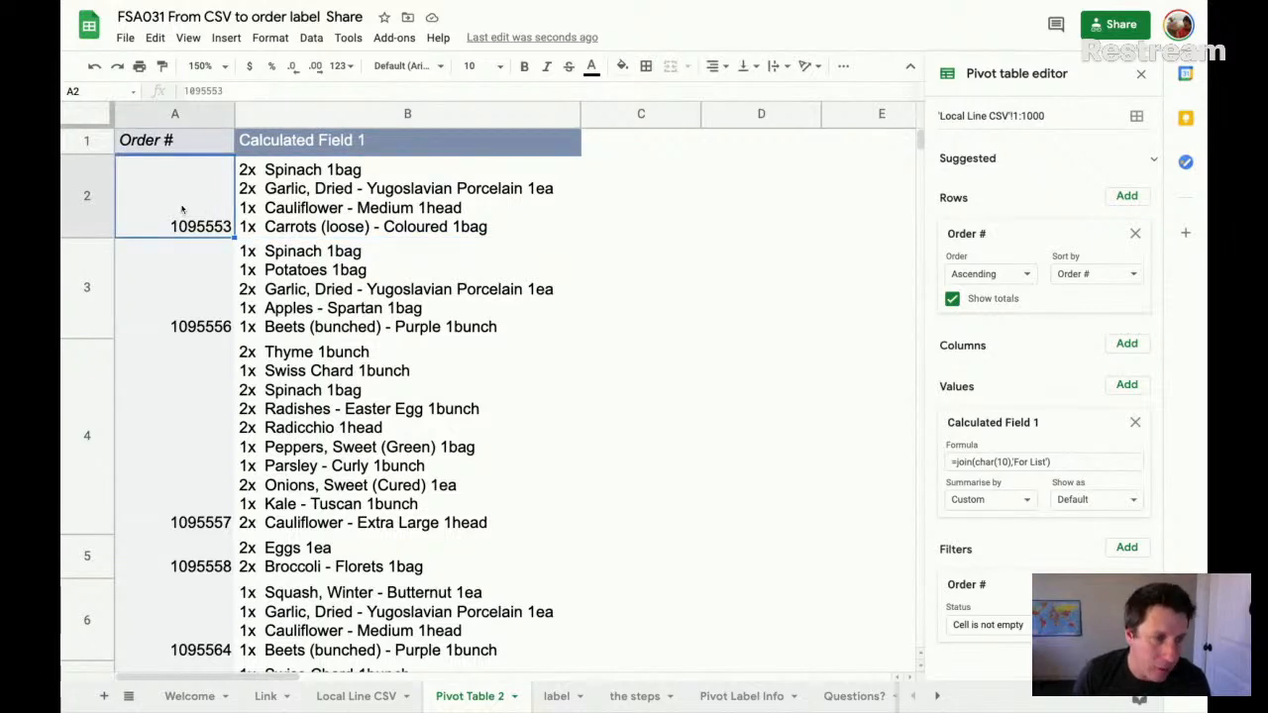
left_click(314, 172)
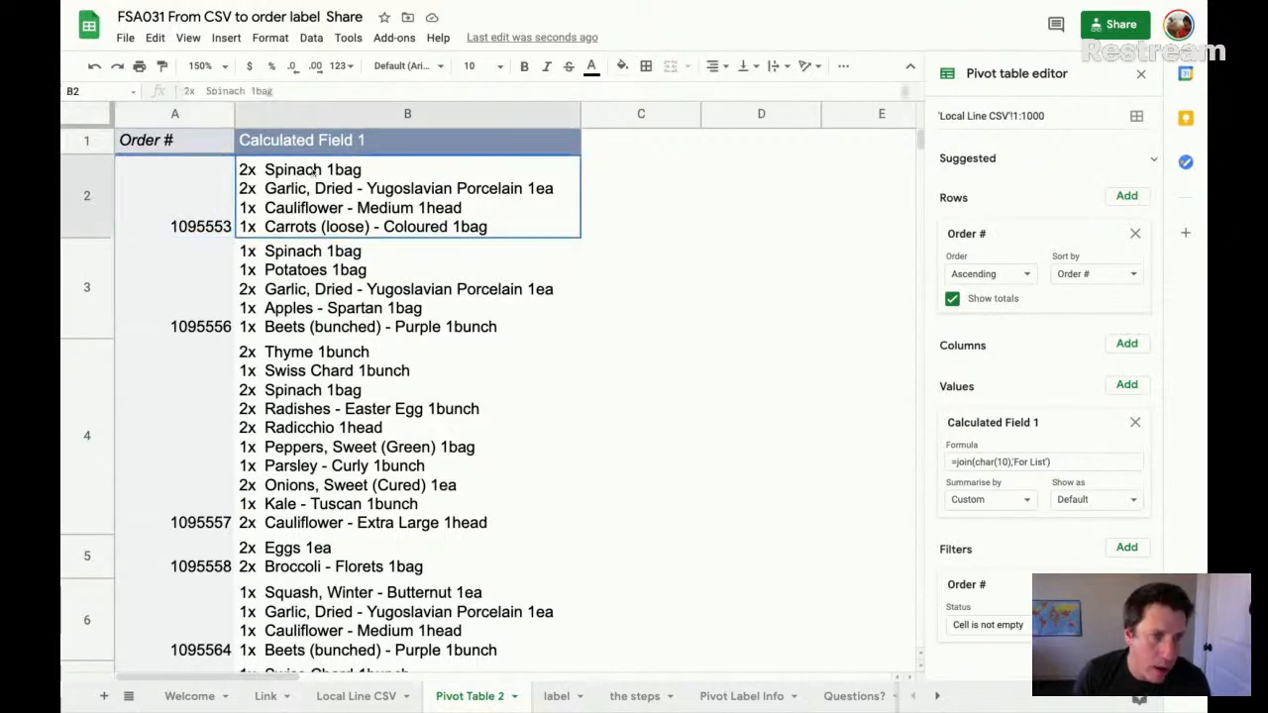
left_click(198, 315)
left_click(354, 289)
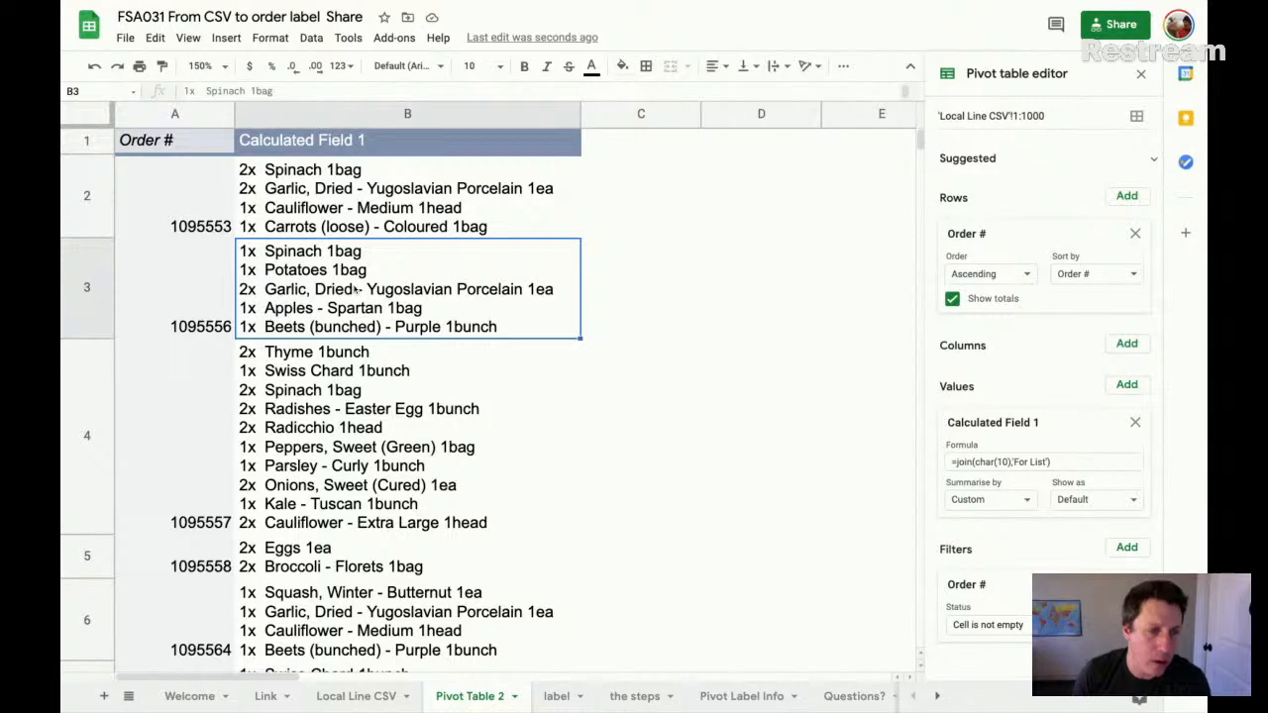
left_click(195, 434)
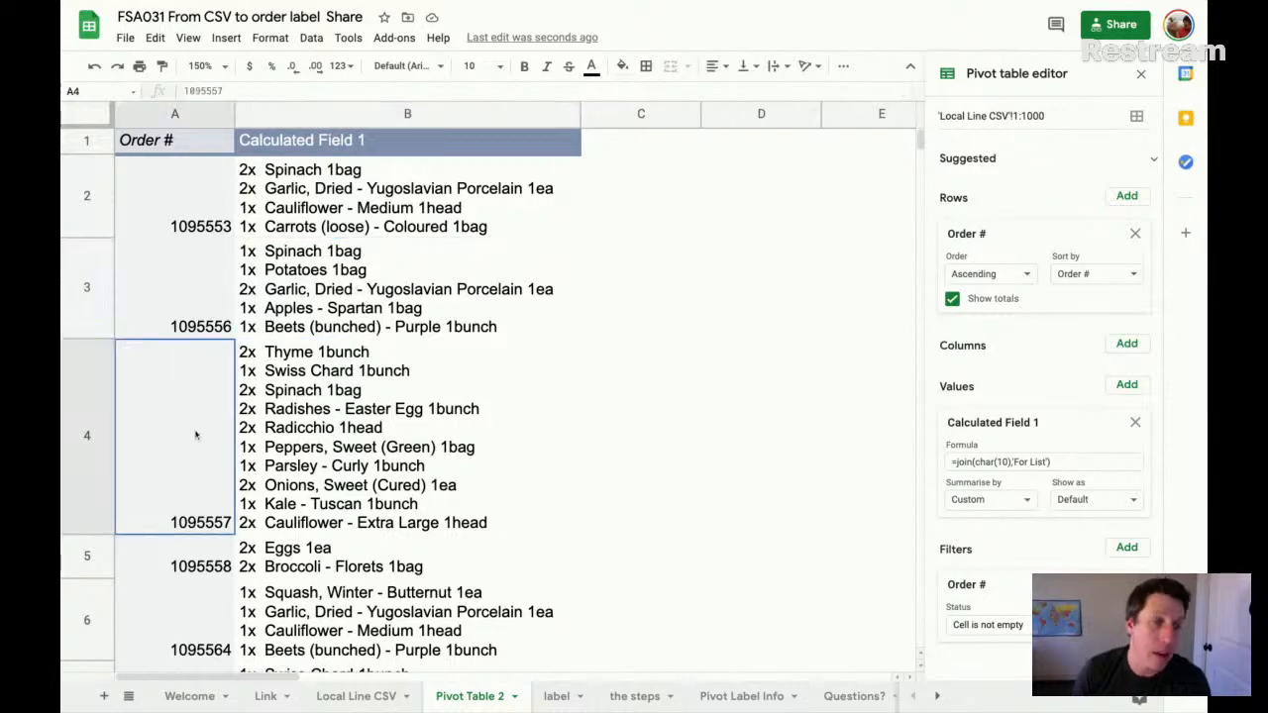
left_click(357, 428)
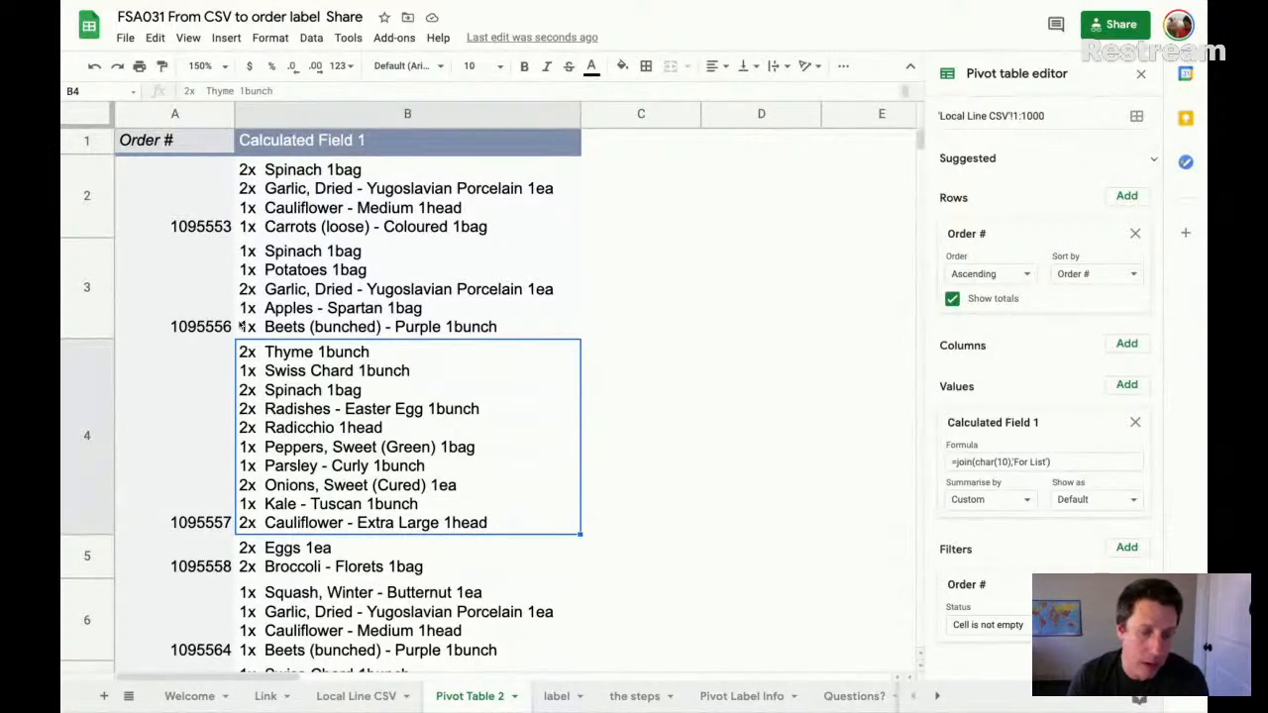
- Examine the column headers on the Pivot Label Info sheet, from Delivery/Pickup Location through Status
left_click(748, 703)
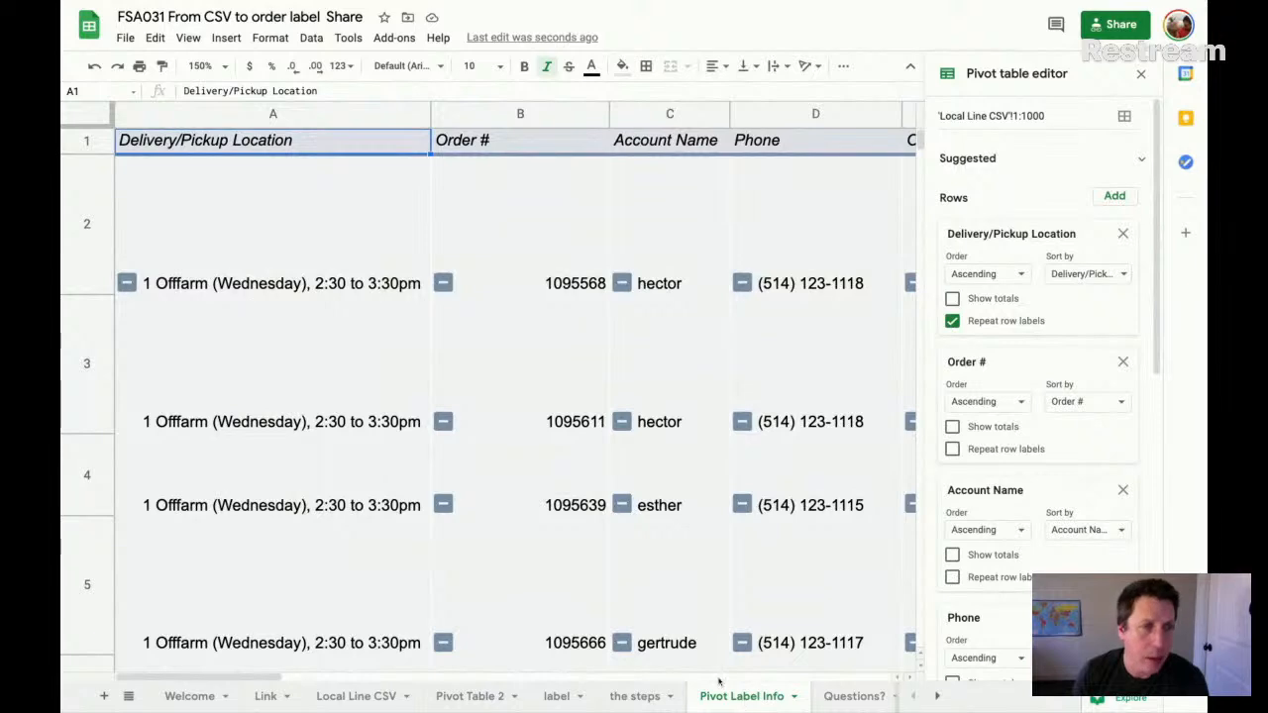
scroll(557, 337, "right", 10)
scroll(555, 341, "left", 10)
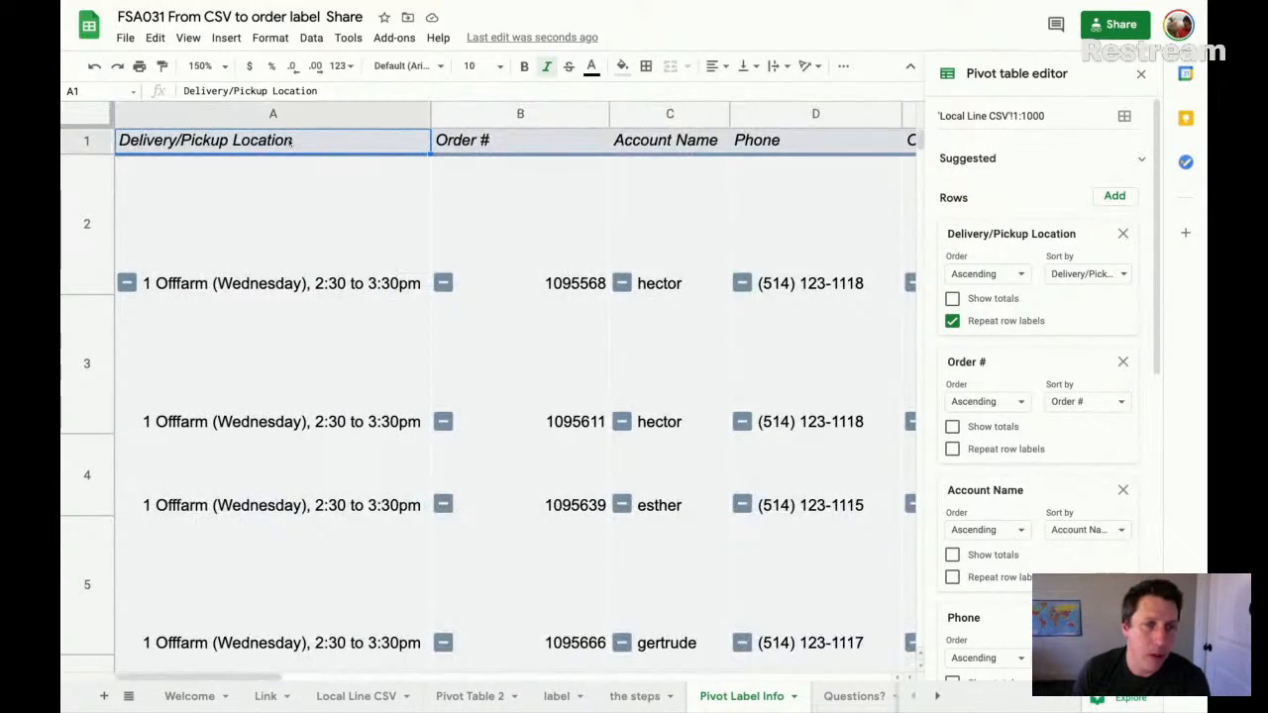
left_click(475, 143)
left_click(694, 144)
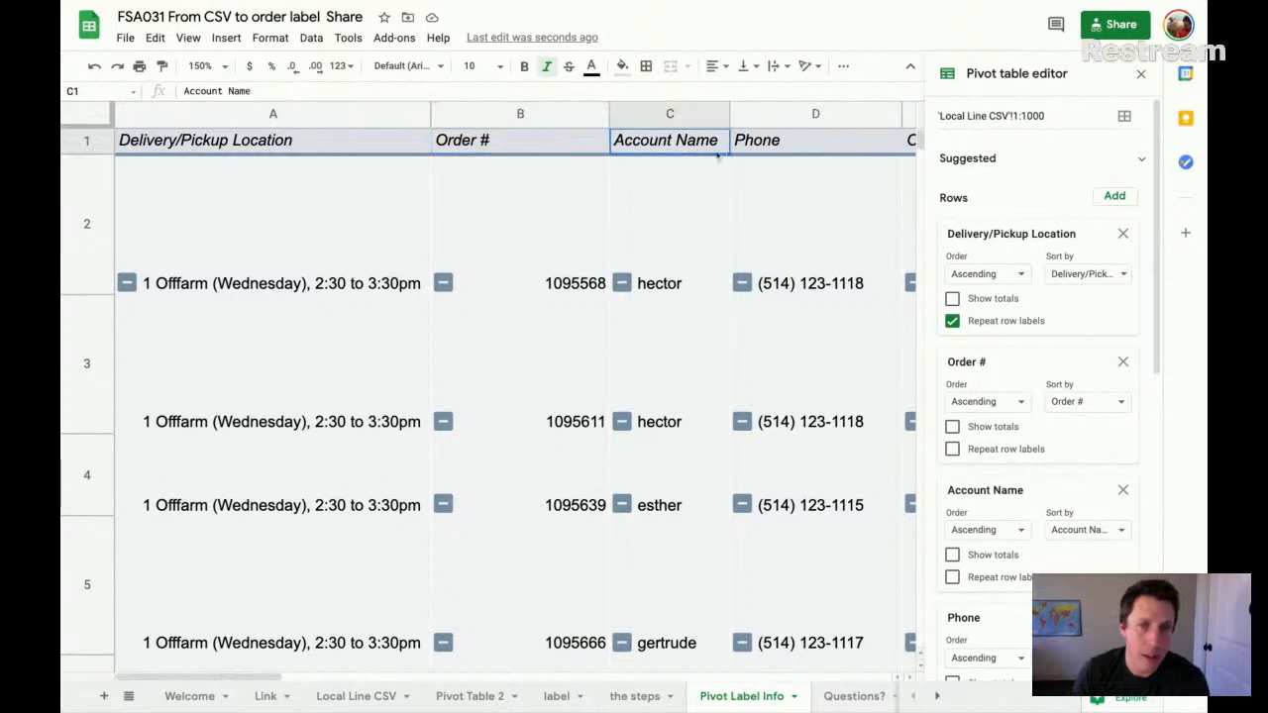
left_click(790, 146)
scroll(750, 162, "right", 5)
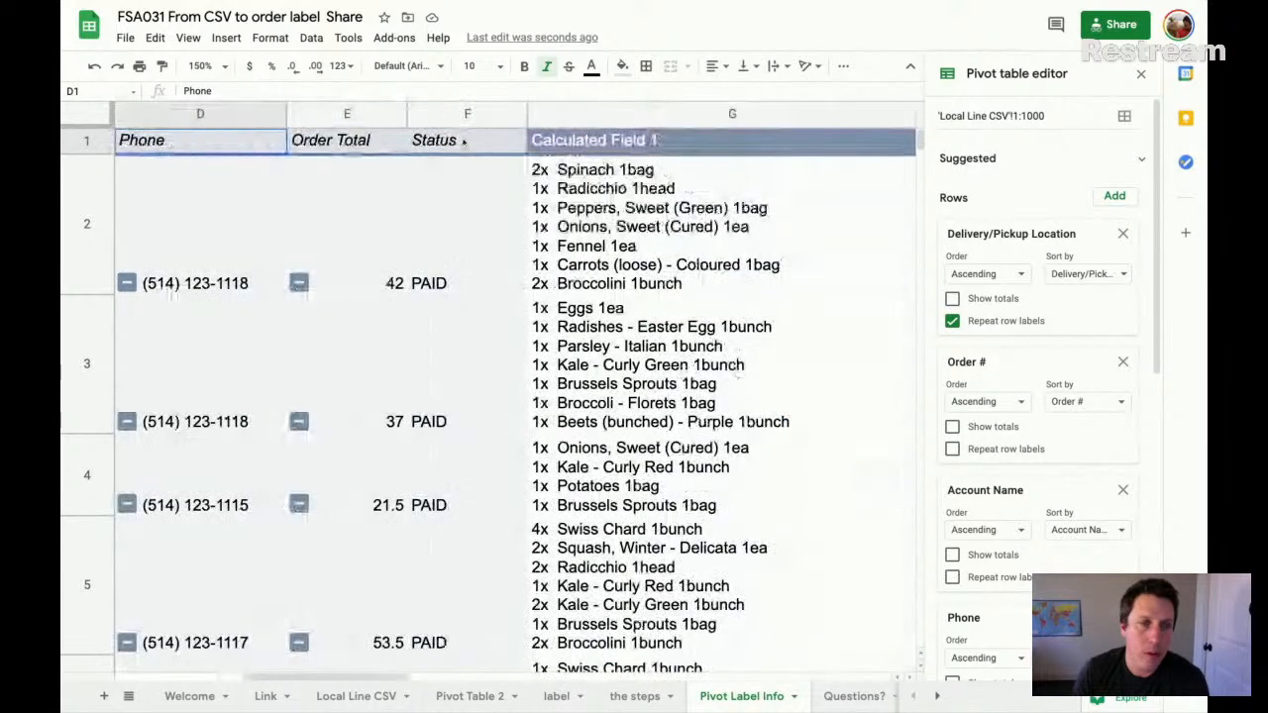
left_click(369, 144)
left_click(456, 142)
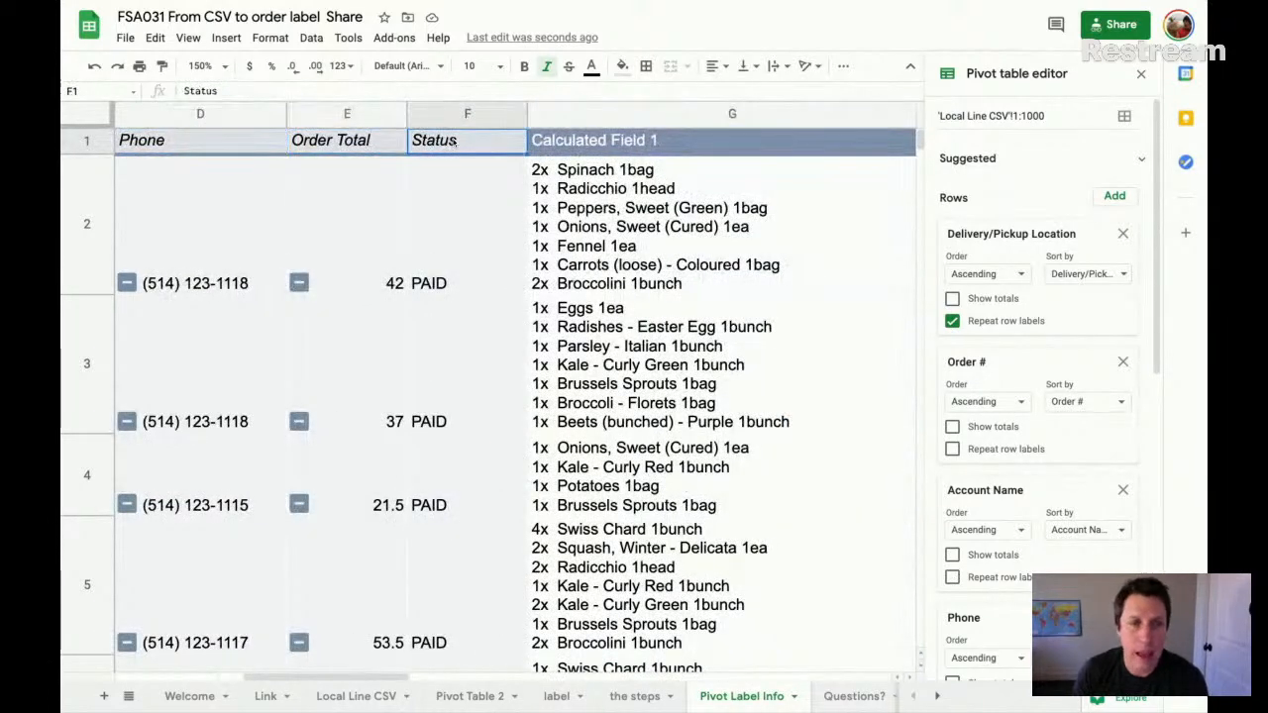
- Rename the Calculated Field 1 header in G1 of Pivot Label Info as Quantity and Product
left_click(625, 145)
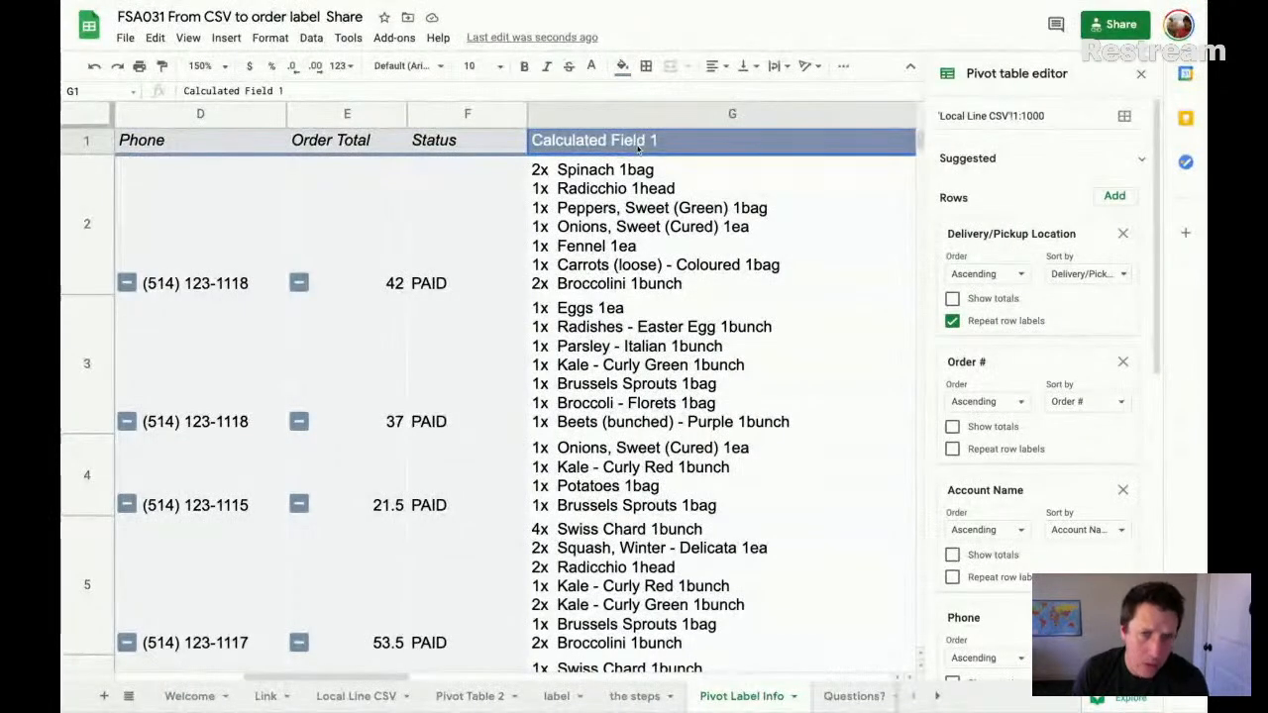
scroll(584, 145, "right", 2)
type("Or")
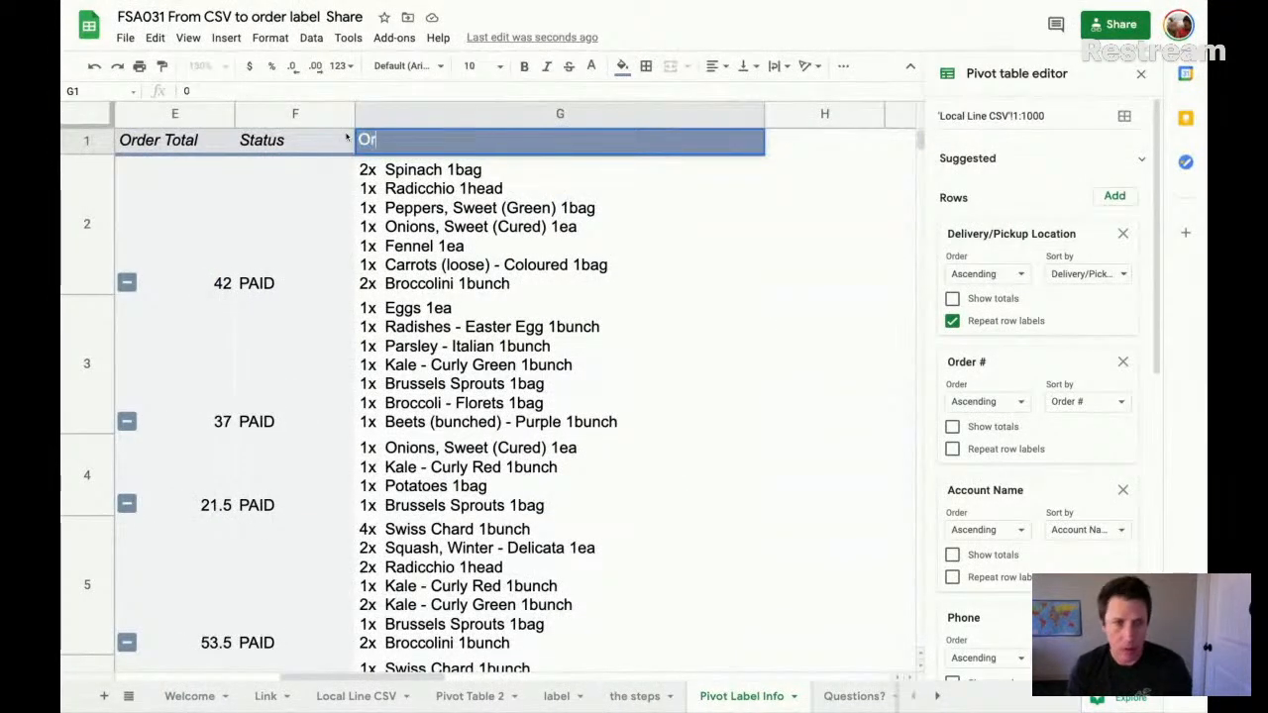
key("BackSpace")
key("BackSpace")
type("Pr")
key("BackSpace")
key("BackSpace")
type("Quanti")
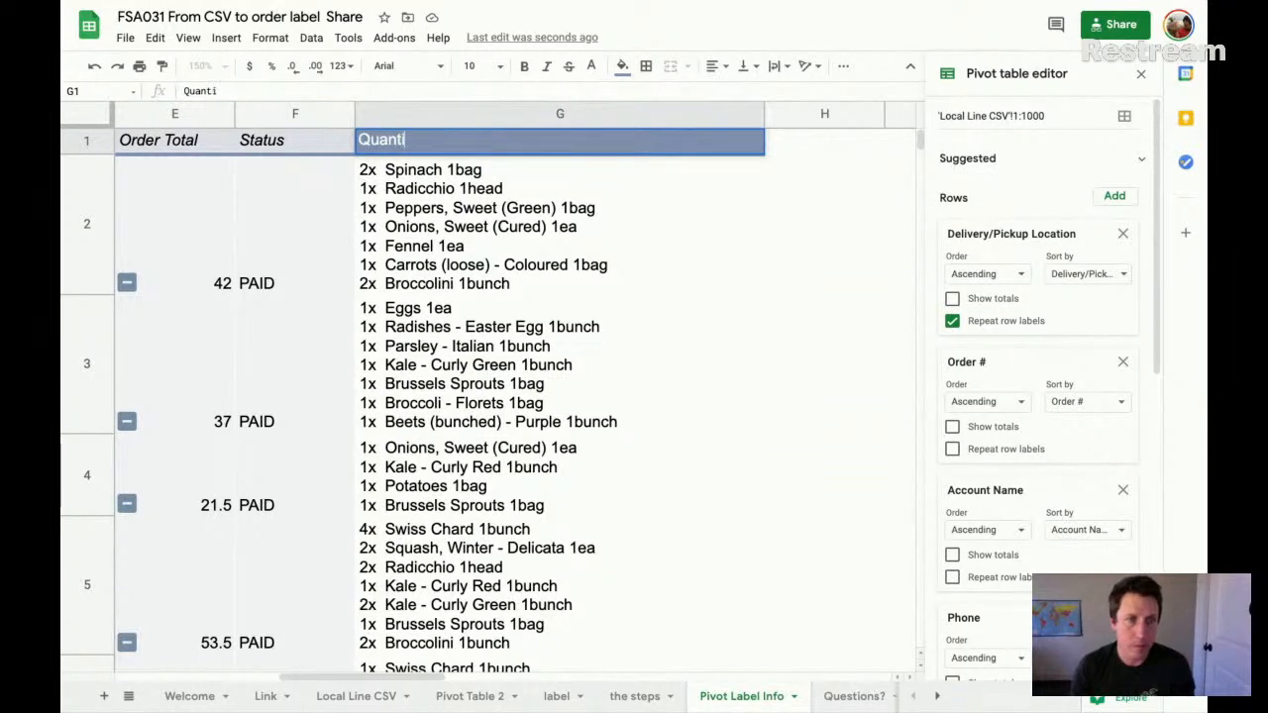
type("ty and Product")
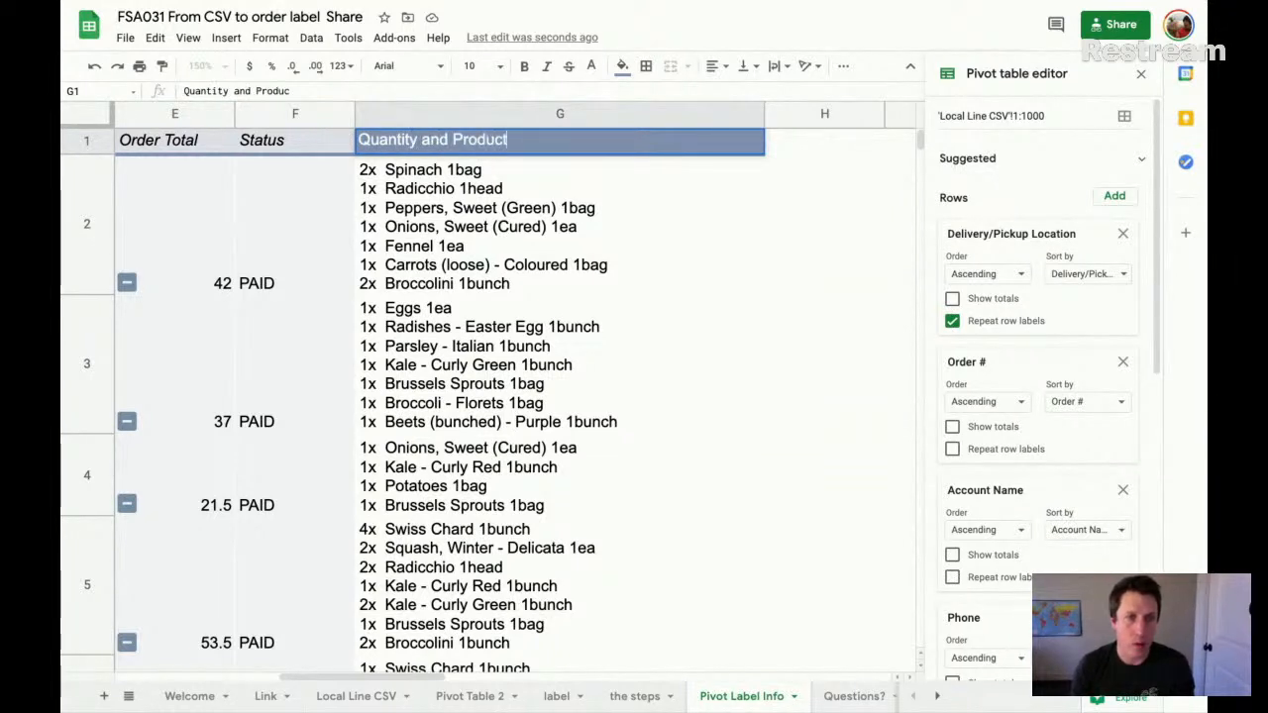
key("Return")
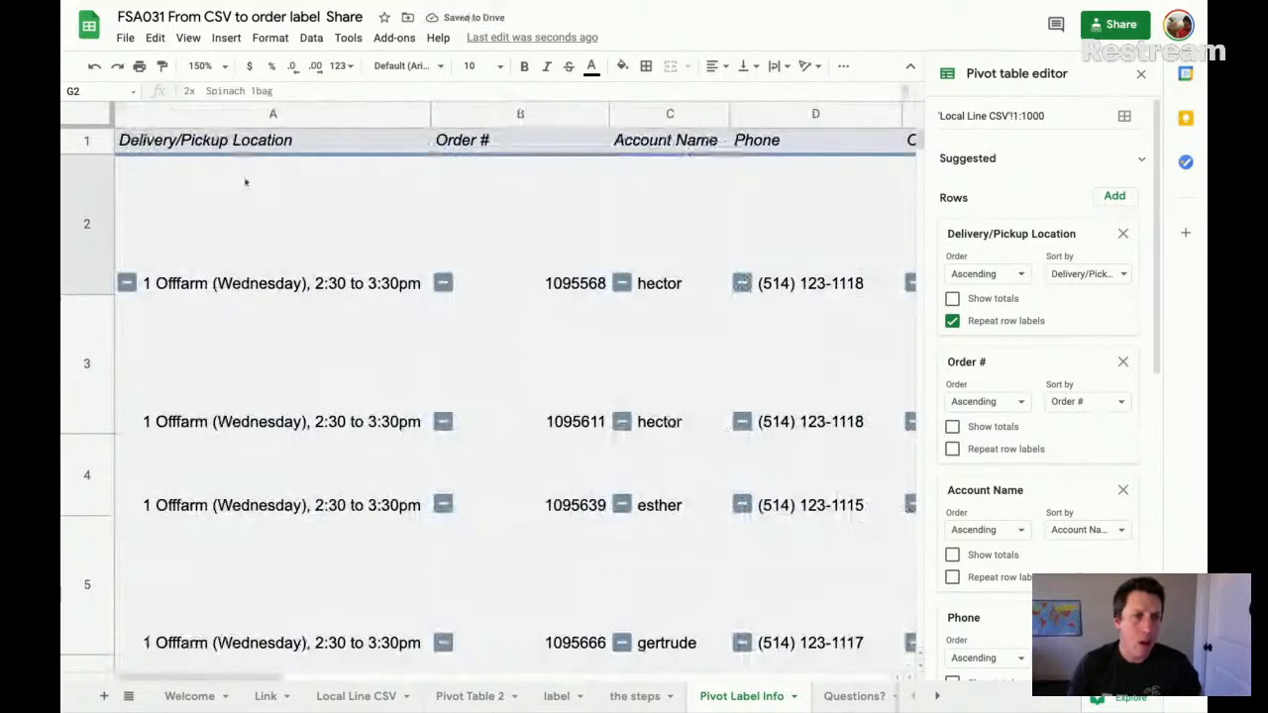
- Review the first order across row 2 of Pivot Label Info and open the label sheet
left_click(95, 205)
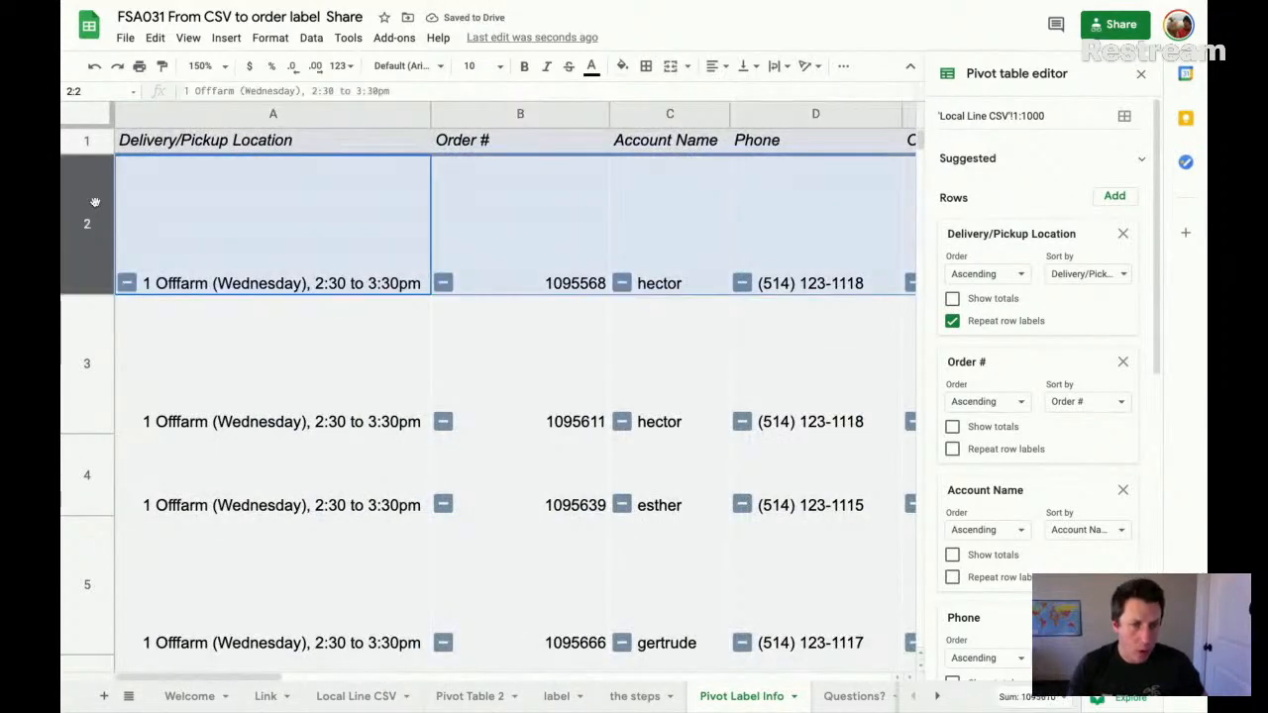
scroll(456, 208, "right", 5)
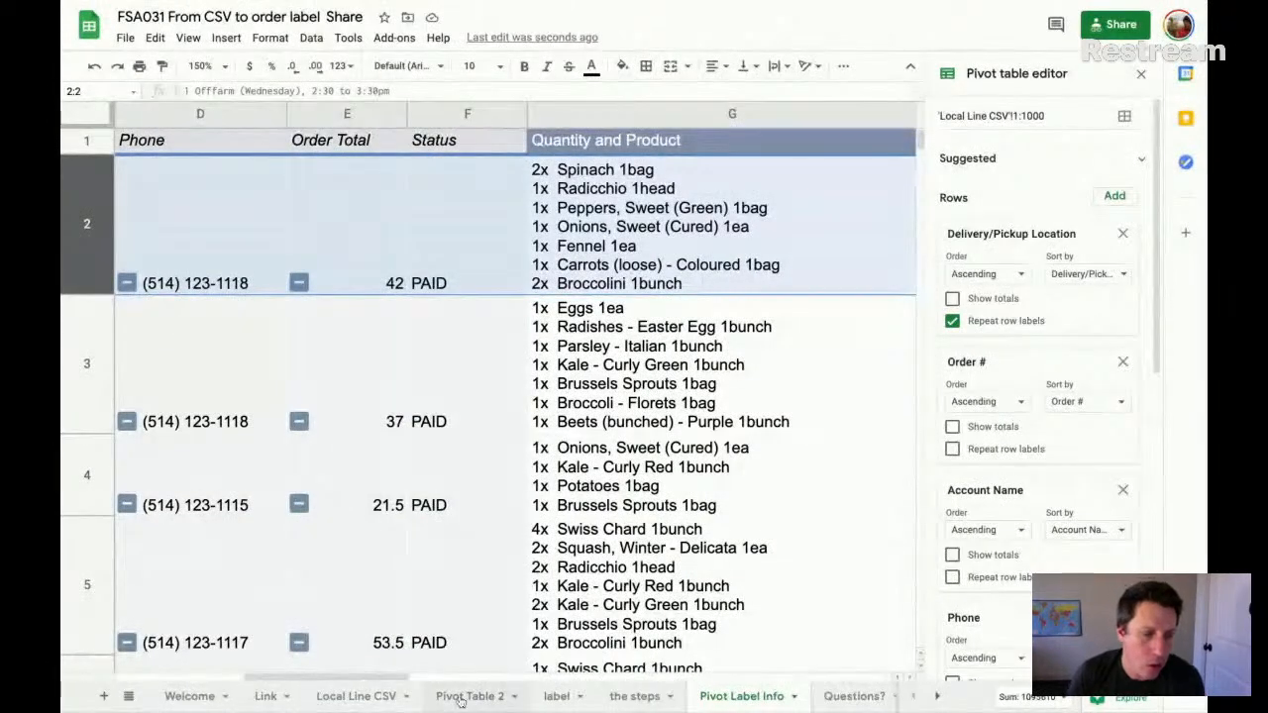
left_click(567, 698)
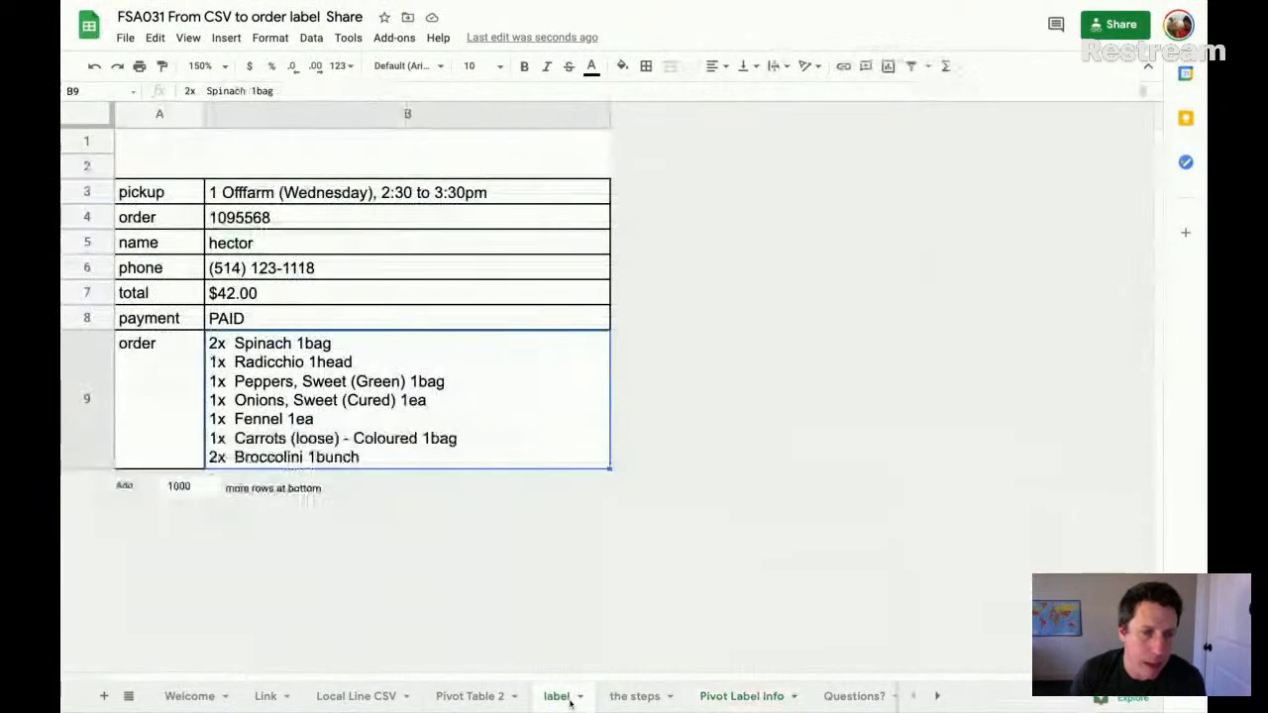
- Review the label's fields from pickup to the order item list and select their values in B3:B9
left_click(349, 194)
left_click(341, 218)
left_click(332, 244)
left_click(323, 270)
left_click(316, 301)
left_click(322, 355)
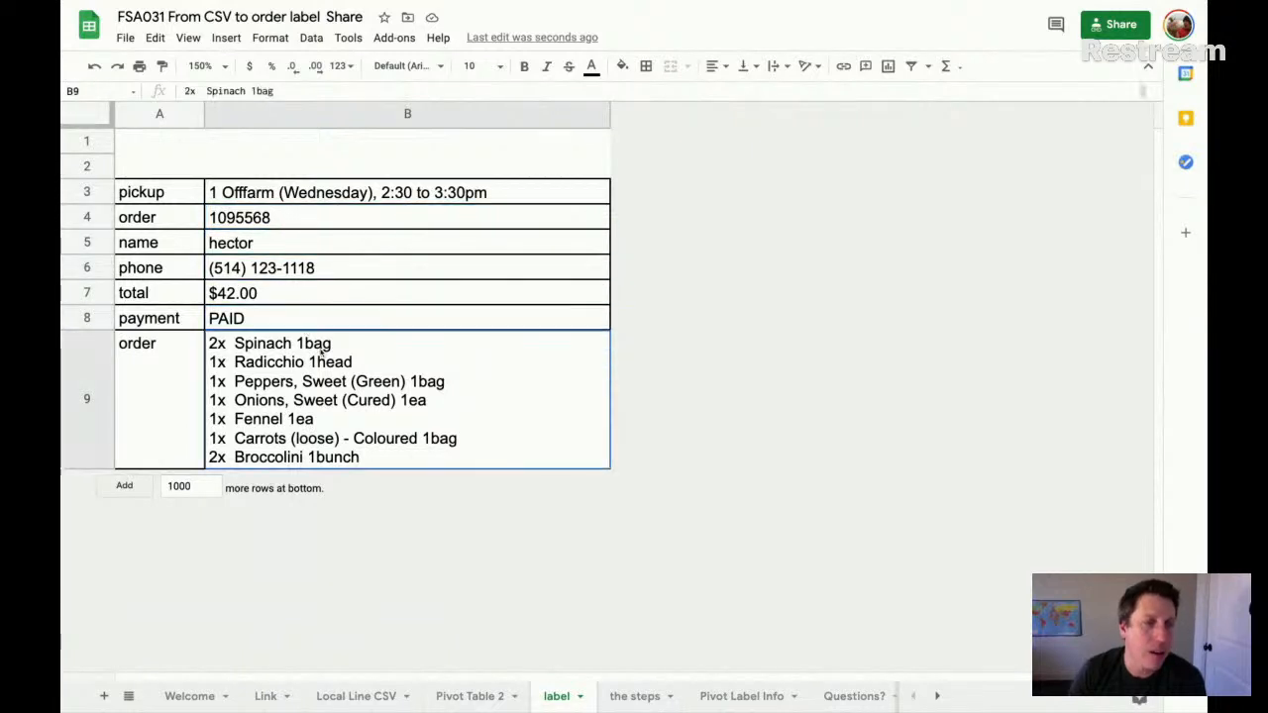
left_click(295, 200)
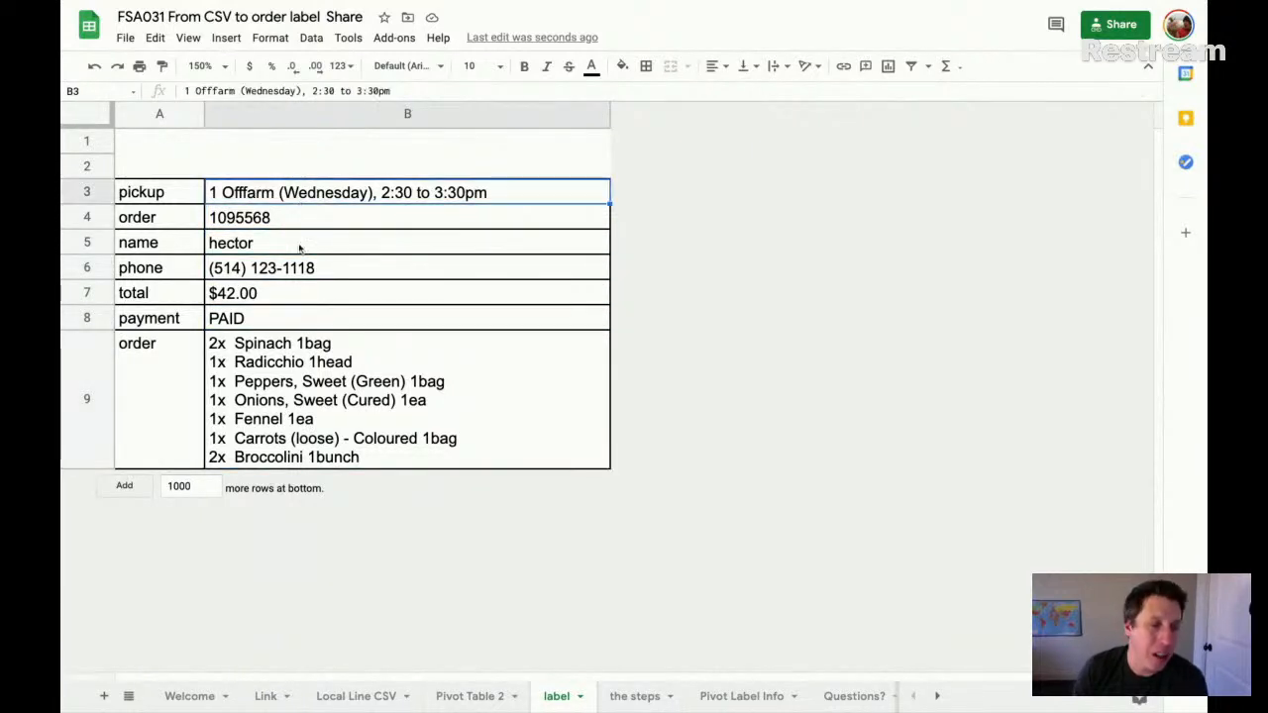
key("shift+Down")
key("shift+Down")
left_click(297, 391, "shift")
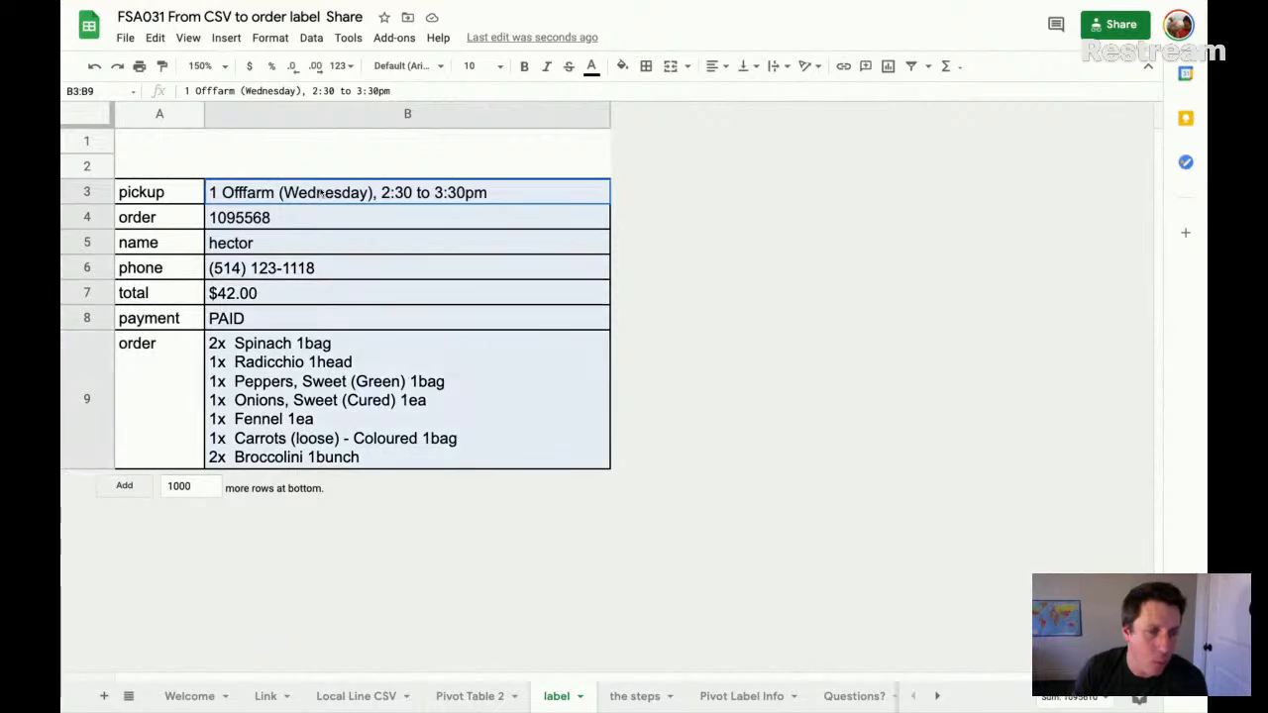
- Examine the Pivot Label Info columns from Delivery/Pickup Location across to the first order's Quantity and Product list
left_click(736, 699)
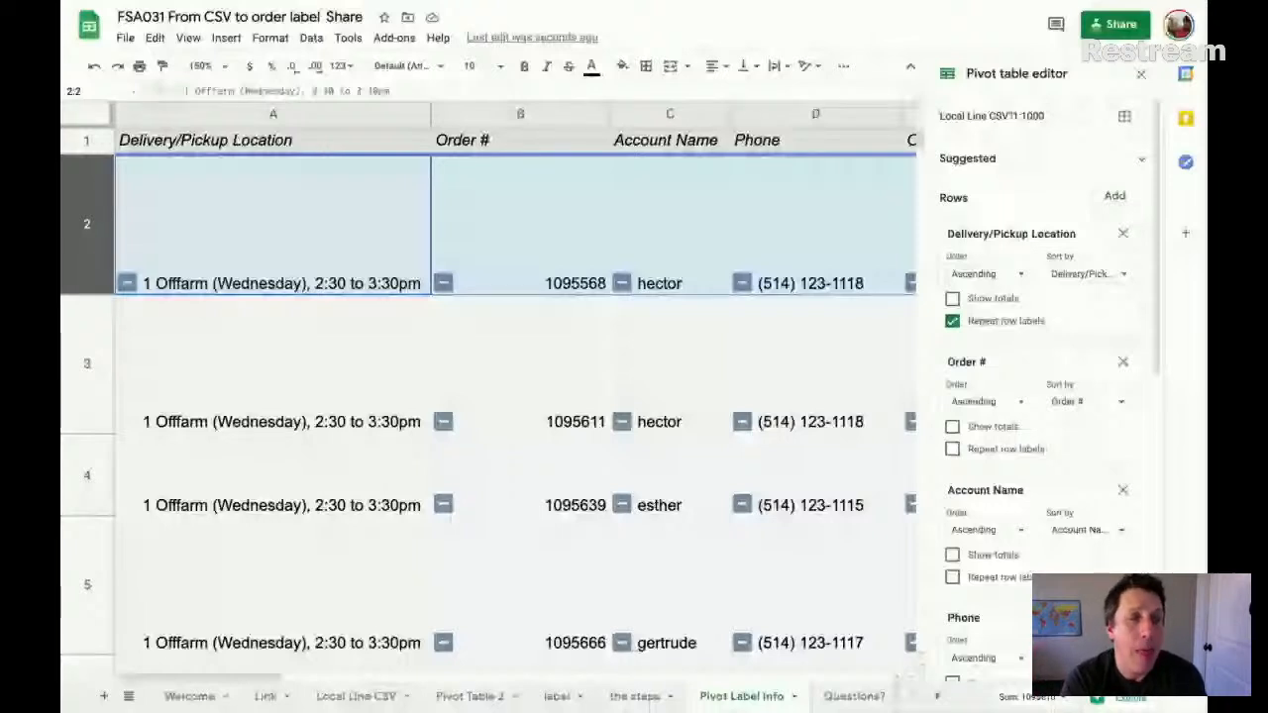
left_click(519, 305)
left_click(403, 182)
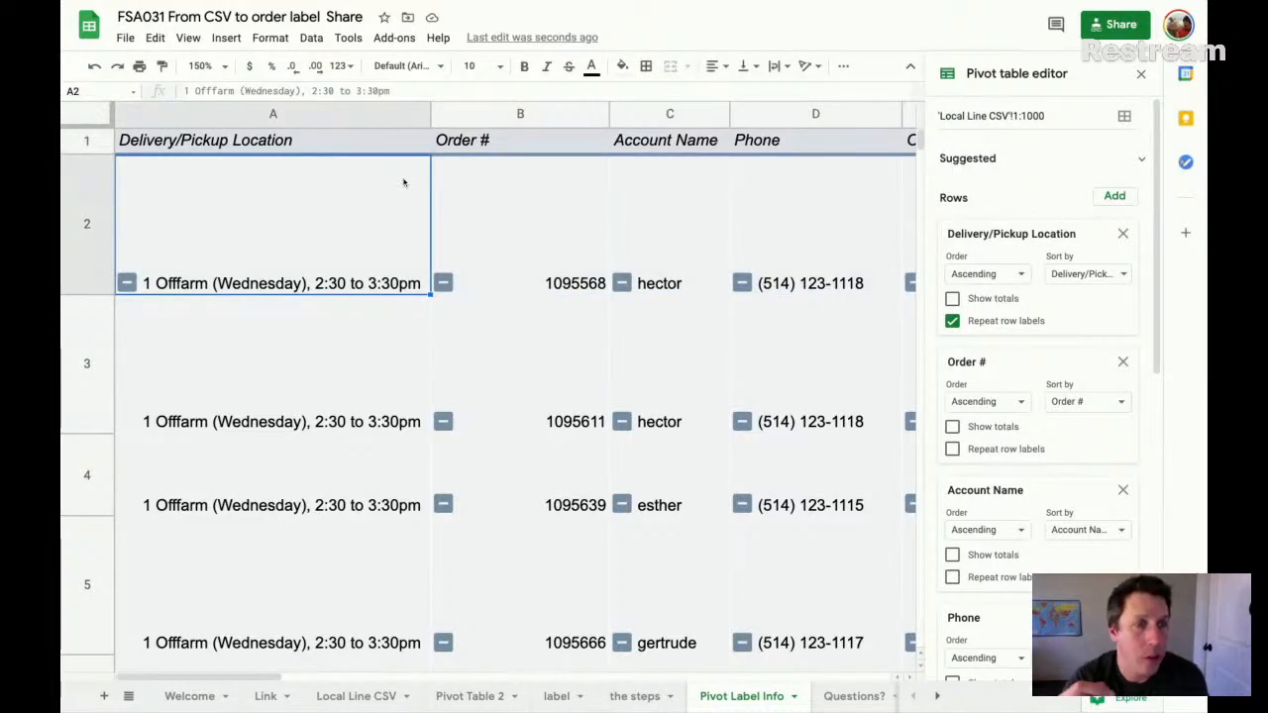
left_click(342, 112)
left_click(474, 115)
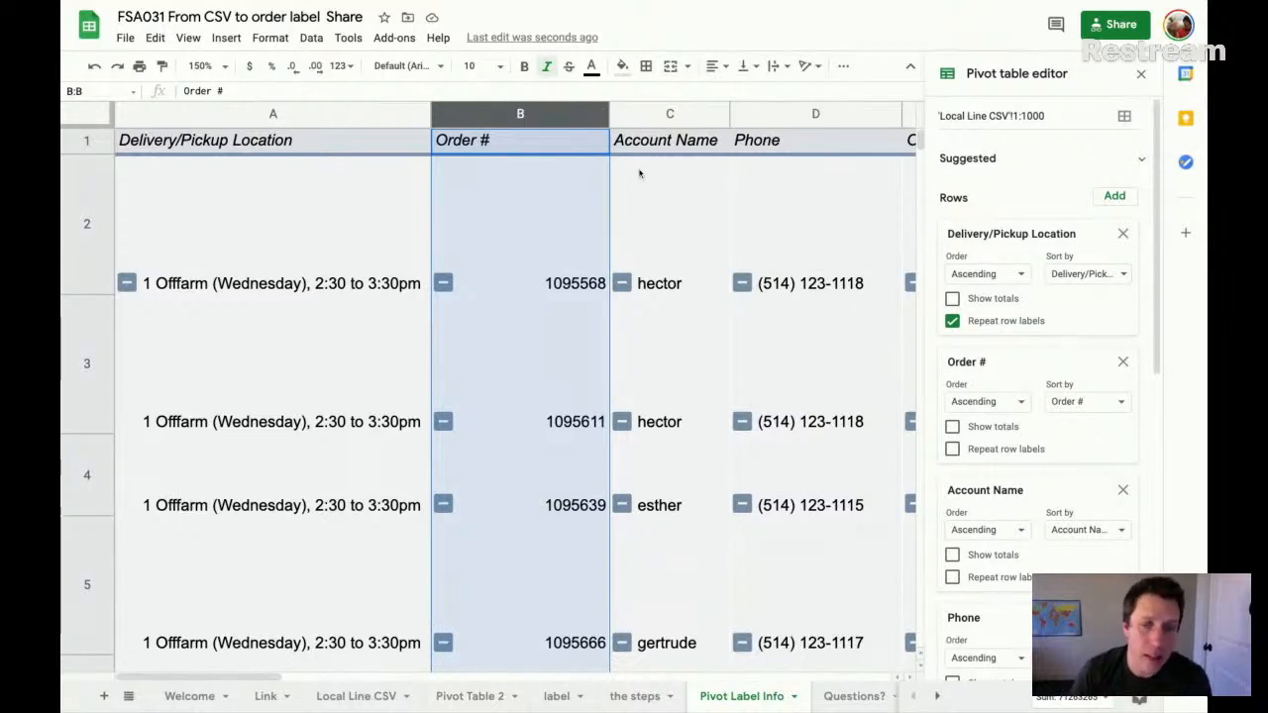
scroll(641, 171, "right", 5)
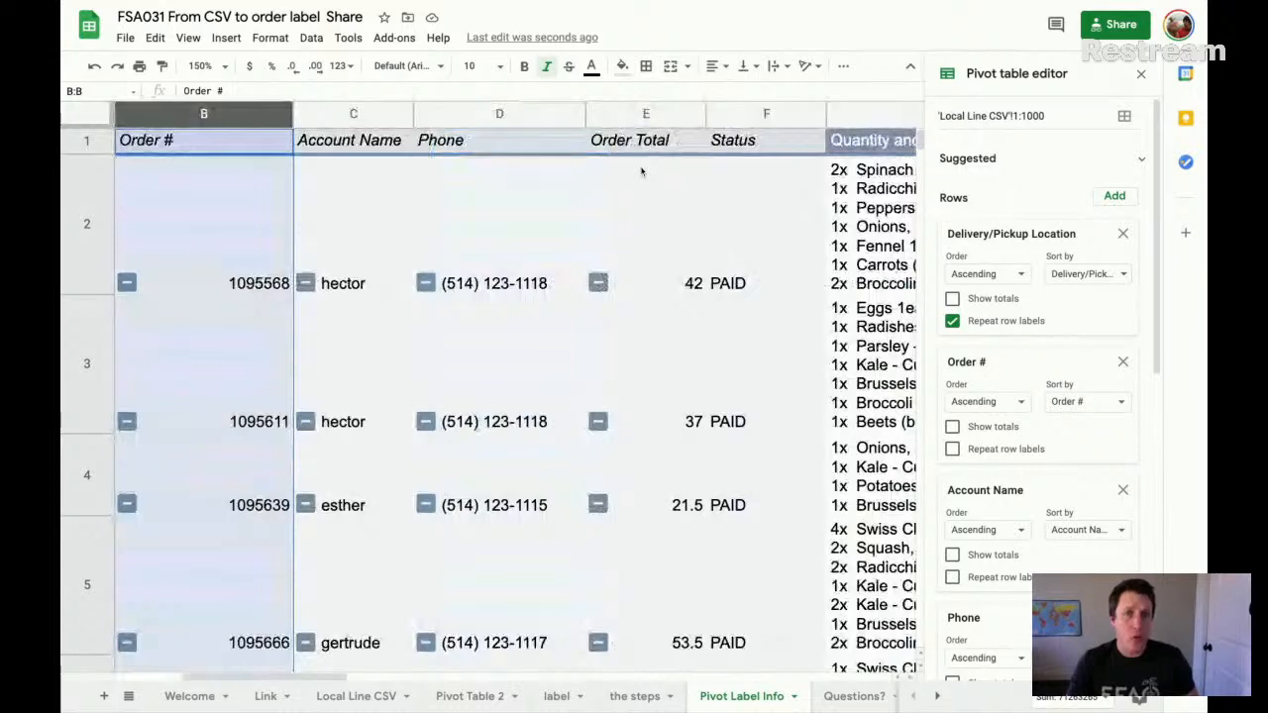
scroll(641, 171, "right", 4)
left_click(606, 208)
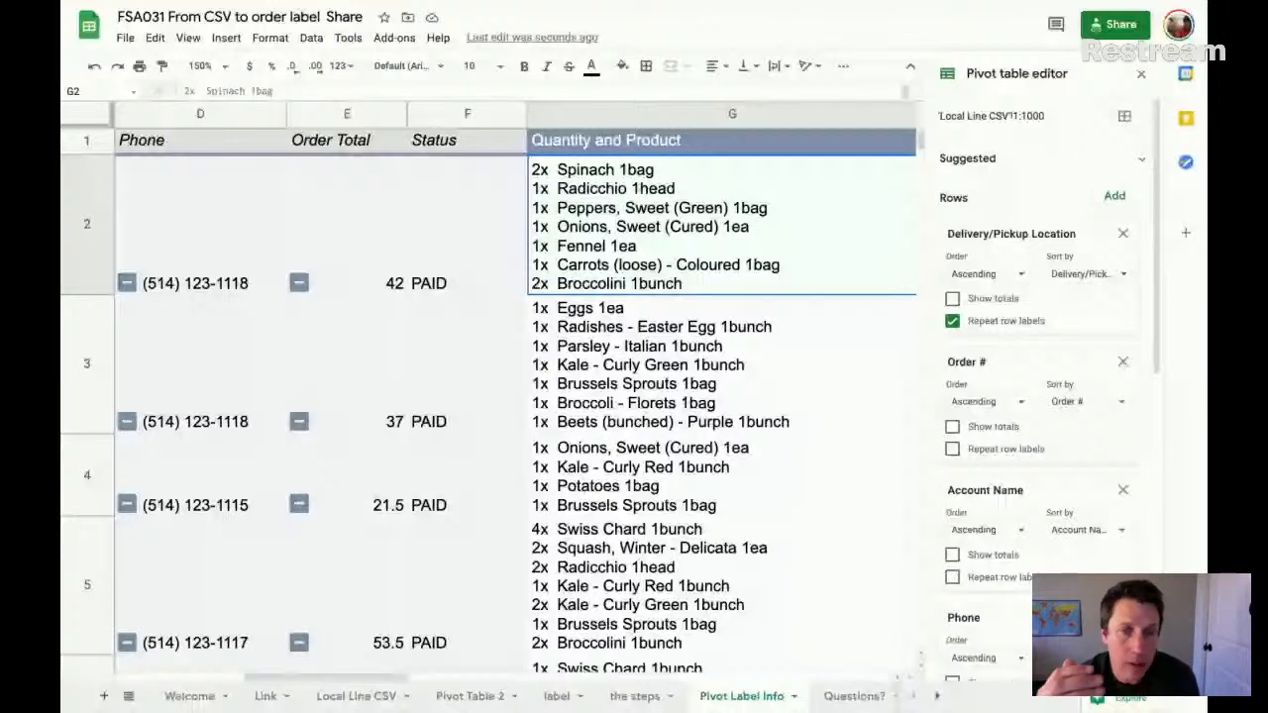
- Inspect the pivot table's Quantity and Product value formula and the fields available to add as values
scroll(1004, 341, "down", 3)
scroll(1003, 341, "down", 3)
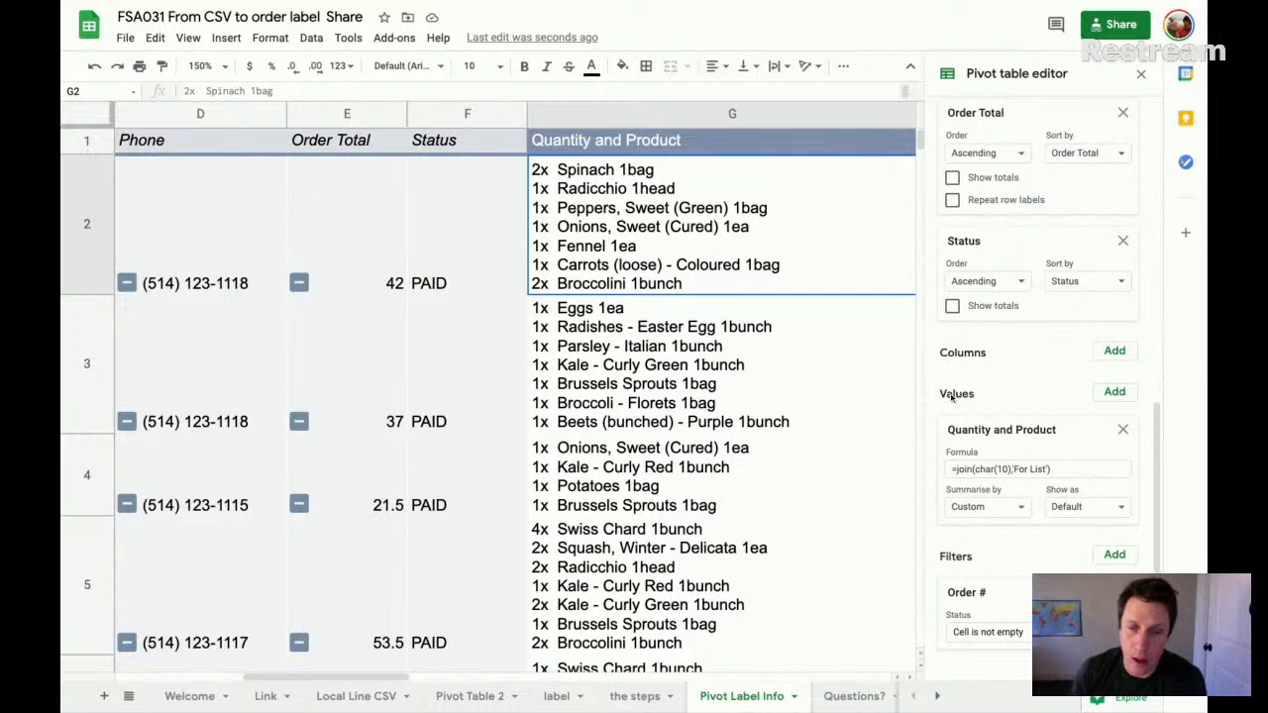
left_click(1115, 391)
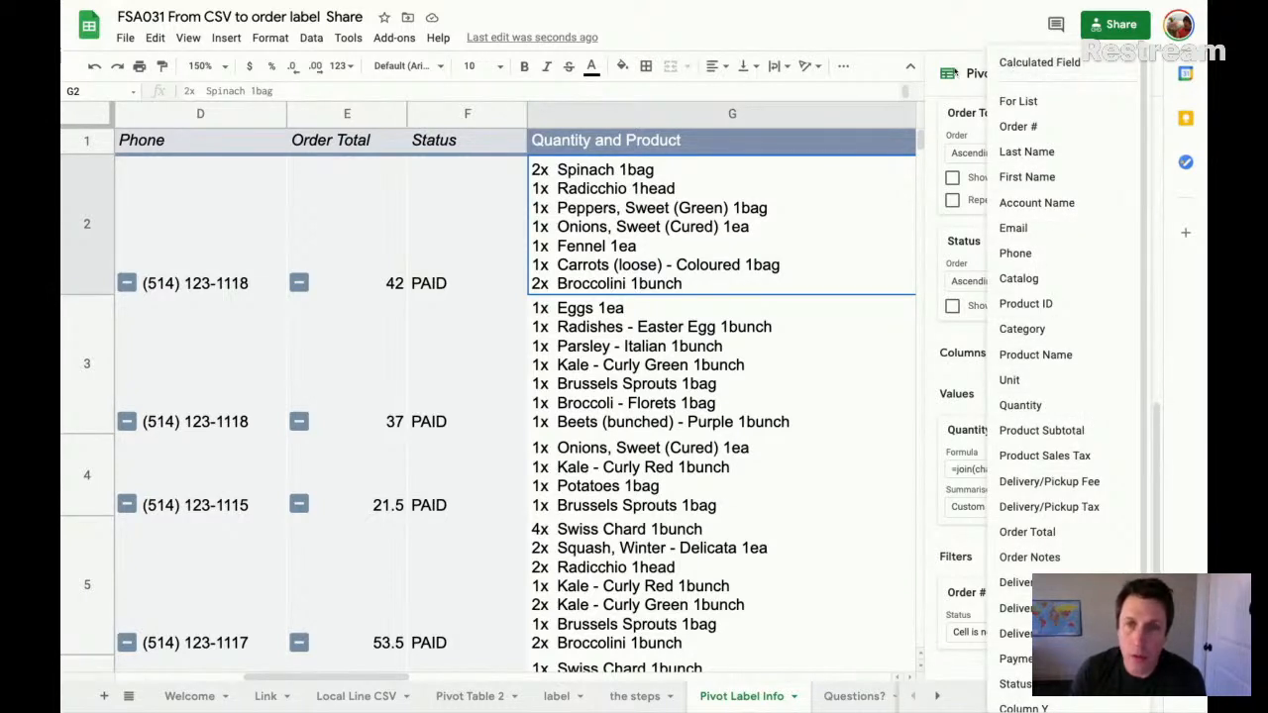
left_click(956, 74)
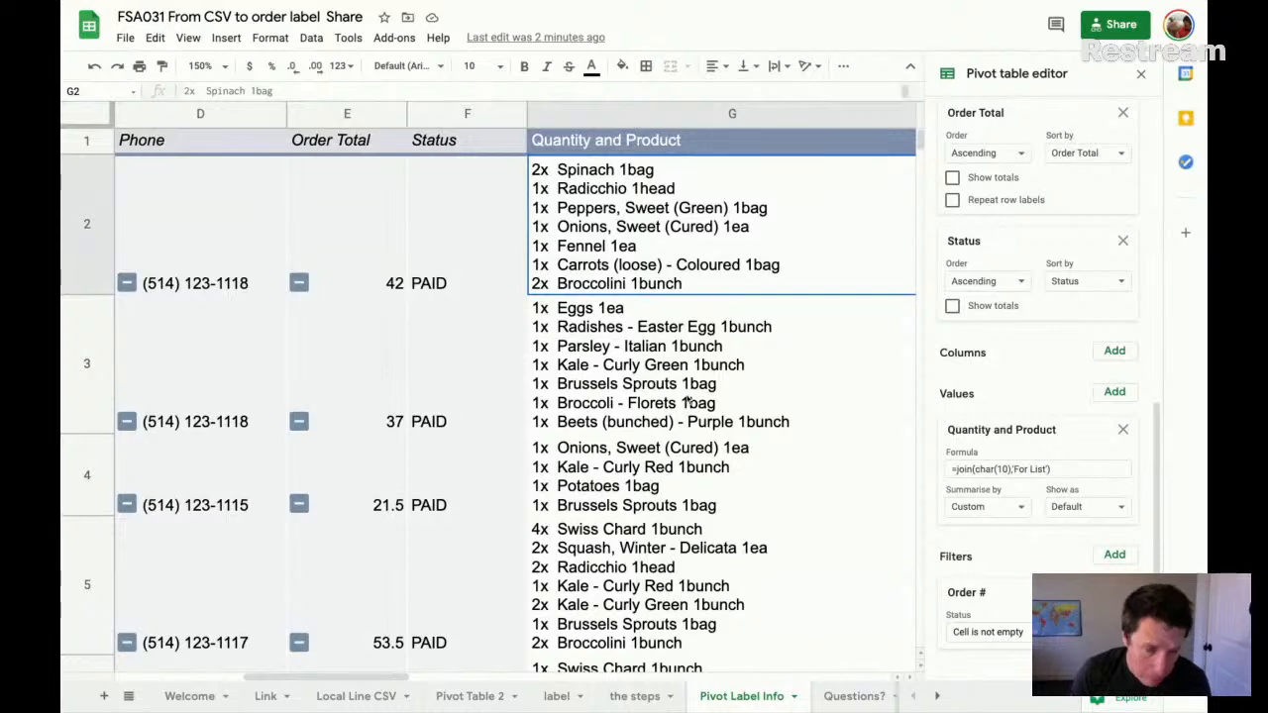
- Compare the one-row-per-item data on the Local Line CSV sheet with the one-row-per-order layout of Pivot Label Info
scroll(687, 396, "left", 8)
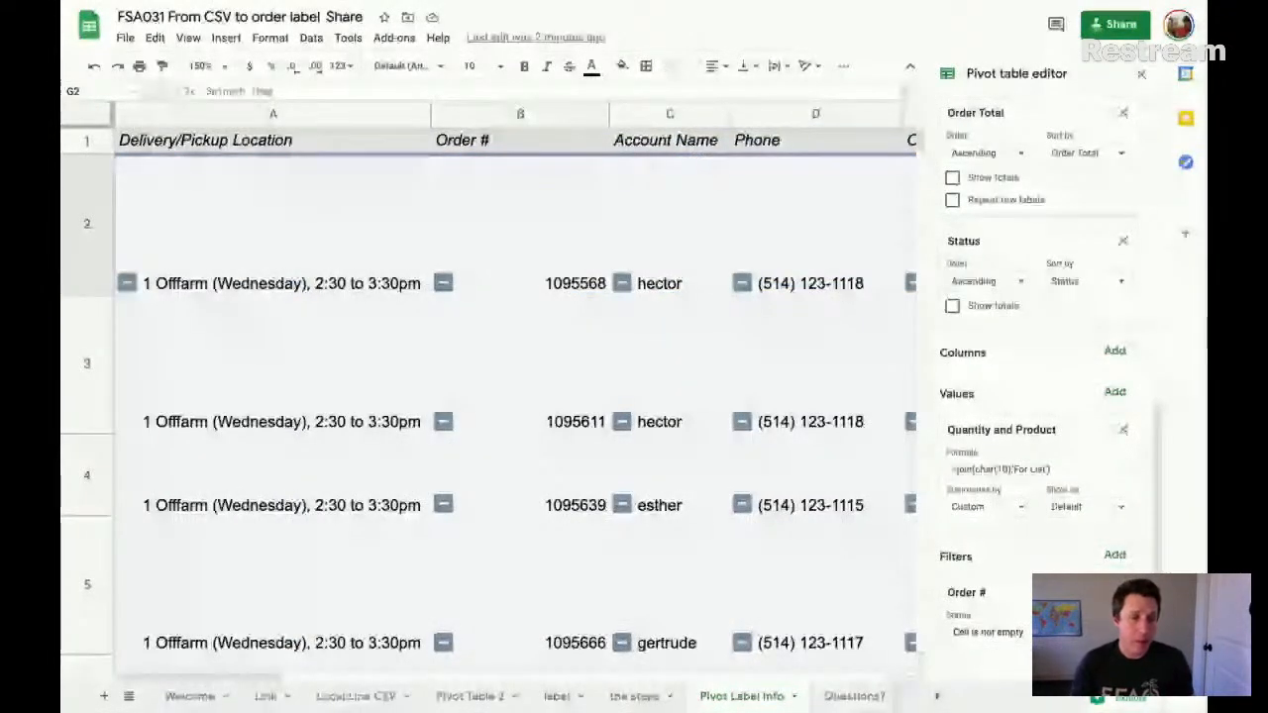
left_click(365, 698)
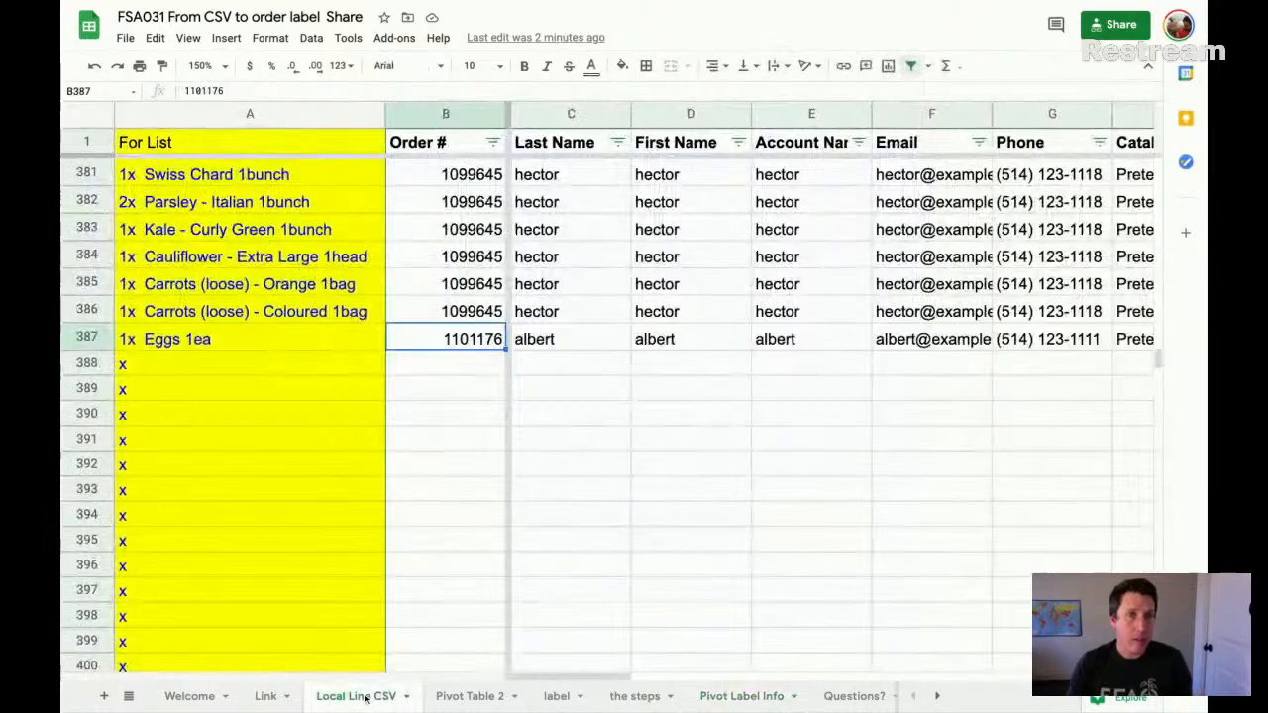
scroll(768, 701, "right", 1)
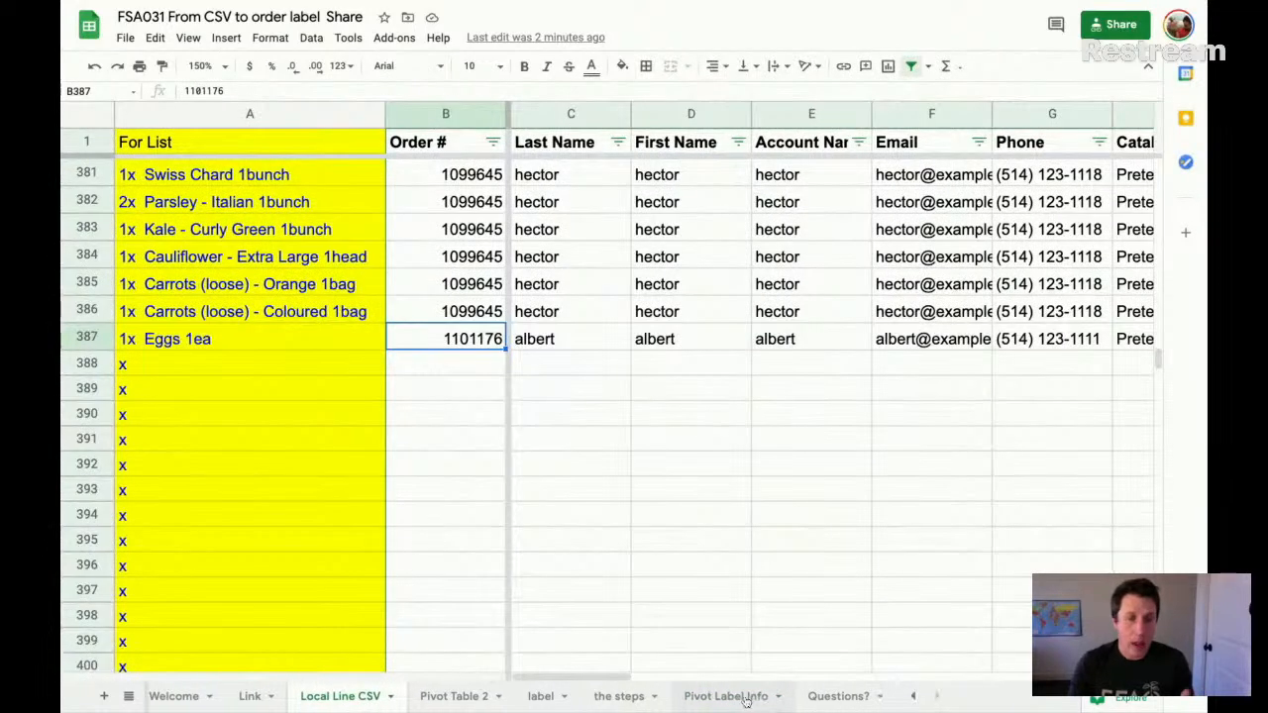
scroll(711, 428, "up", 20)
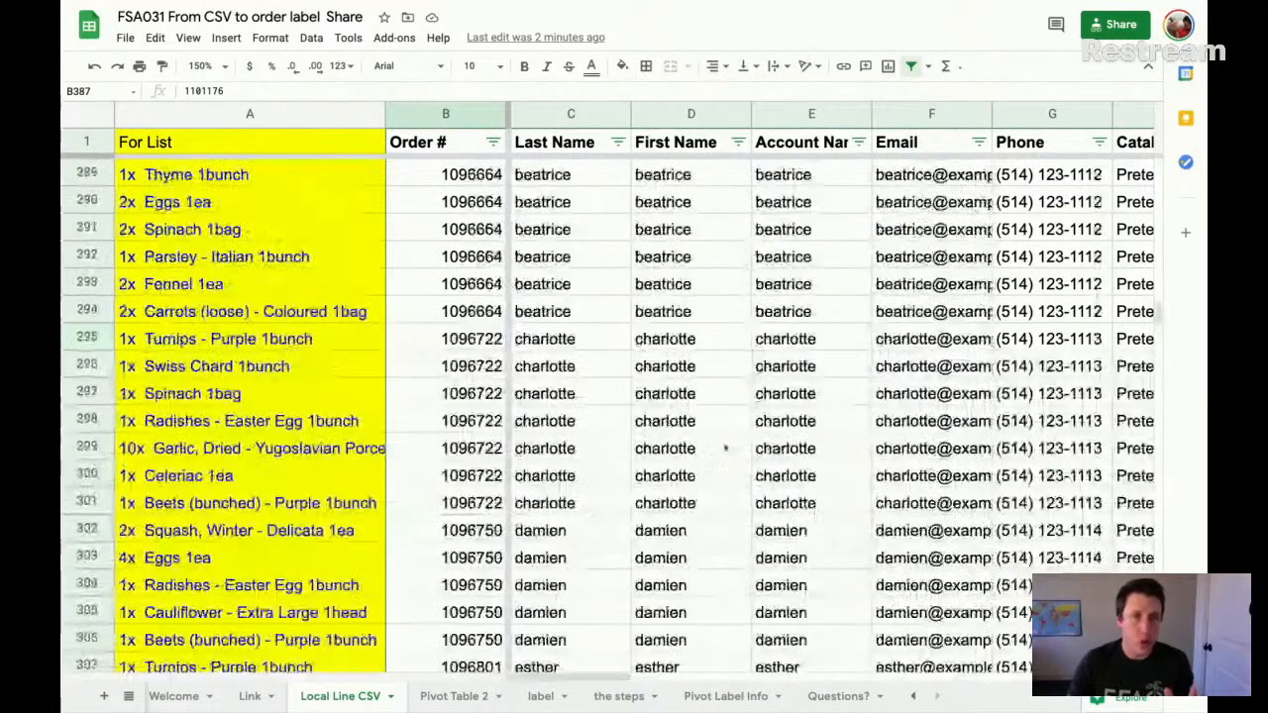
scroll(680, 459, "up", 1)
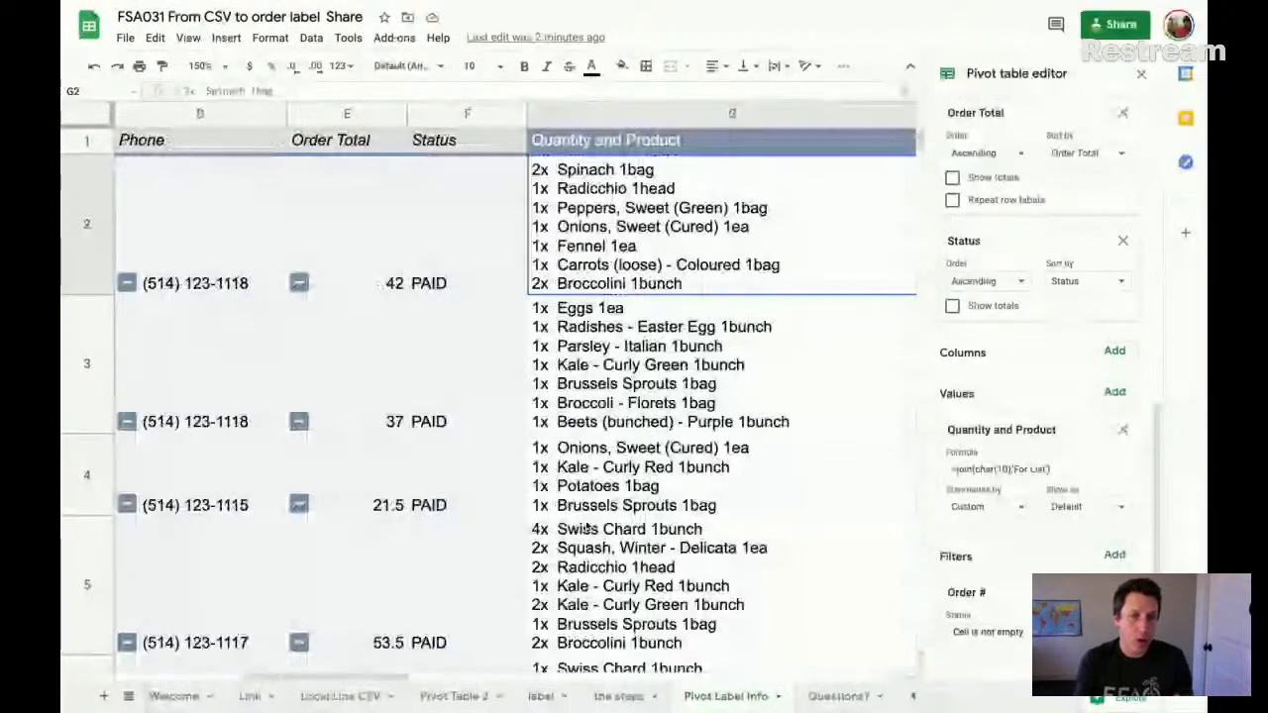
scroll(587, 528, "left", 2)
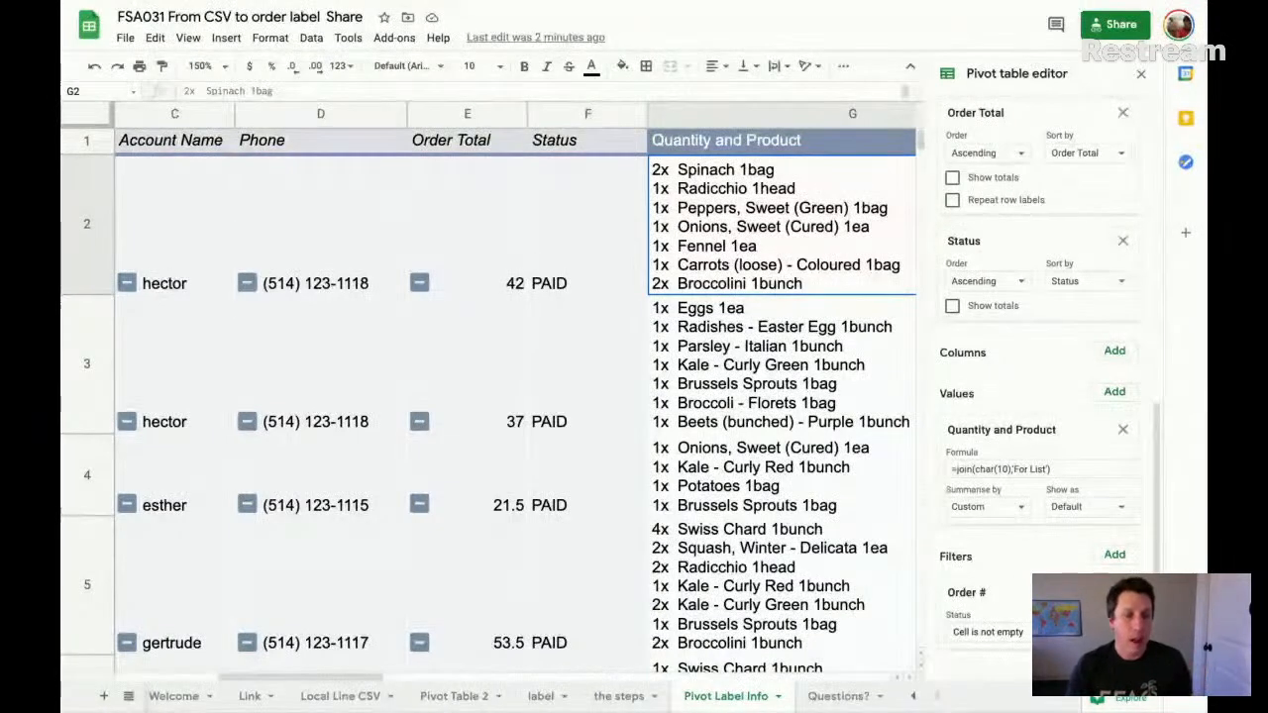
- Recheck the finished order label, and view the spreadsheet.farm/questions link on the Questions? sheet
left_click(543, 697)
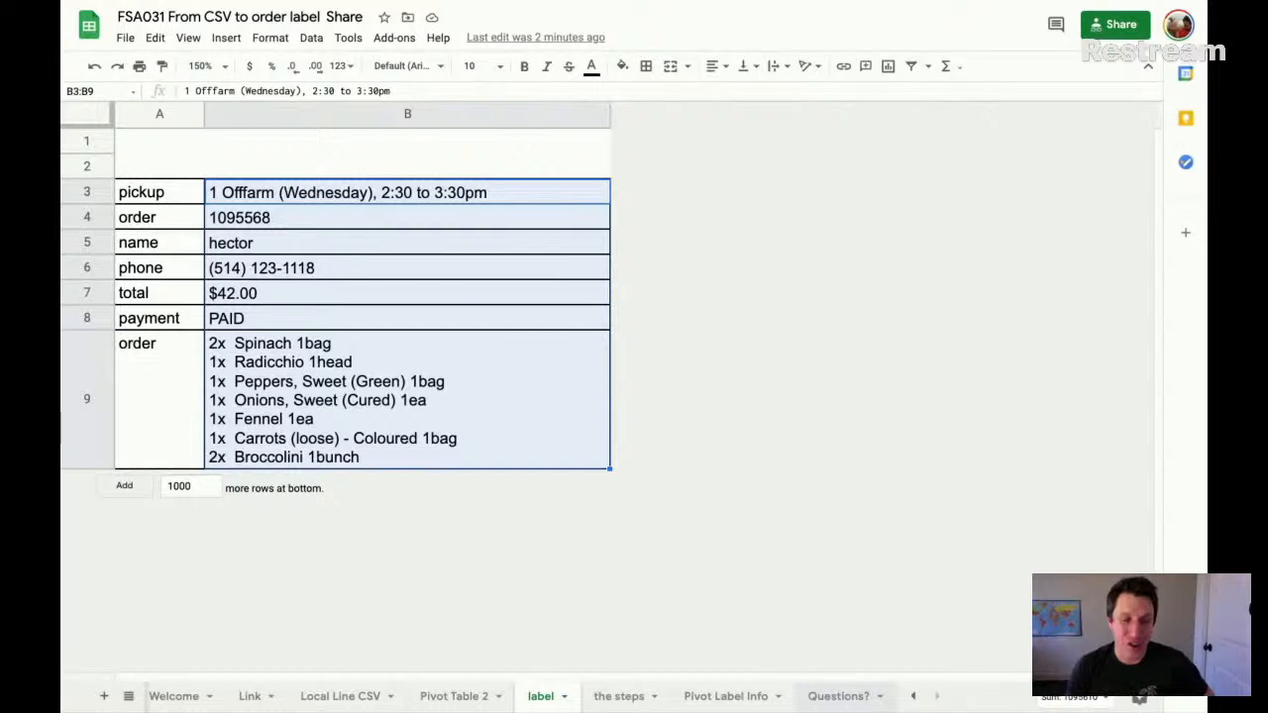
left_click(838, 696)
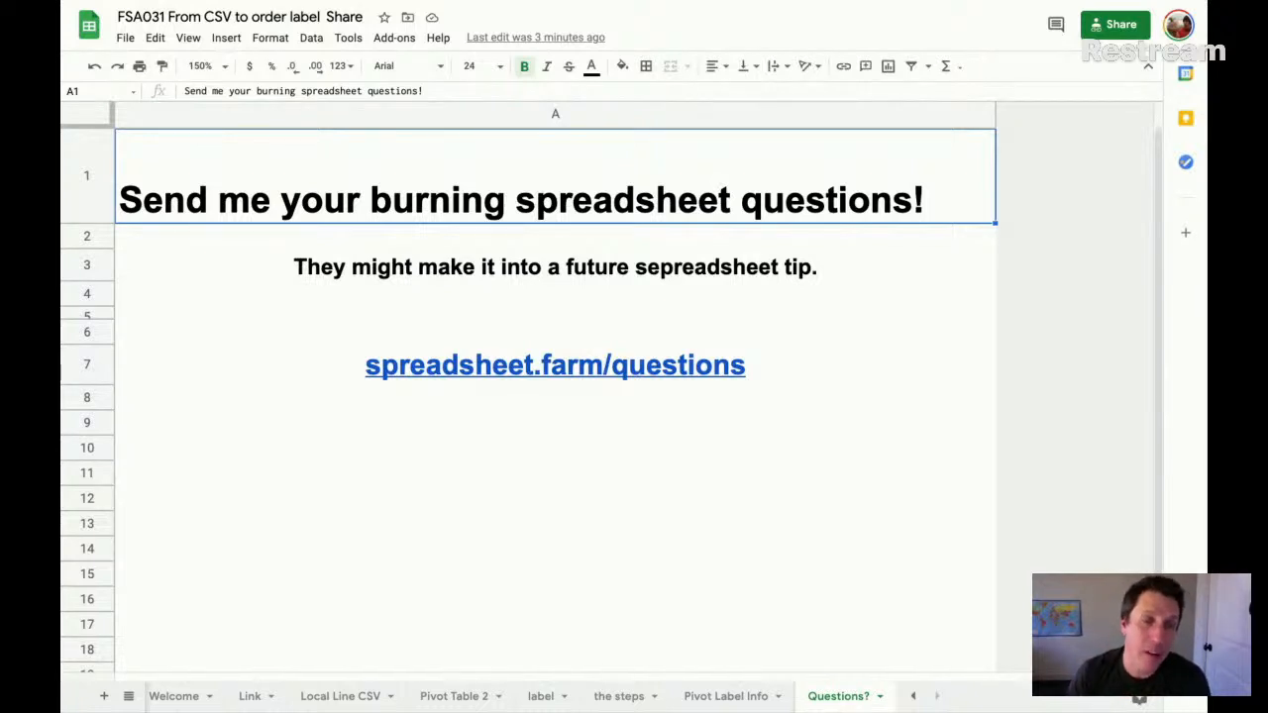
mouse_move(654, 367)
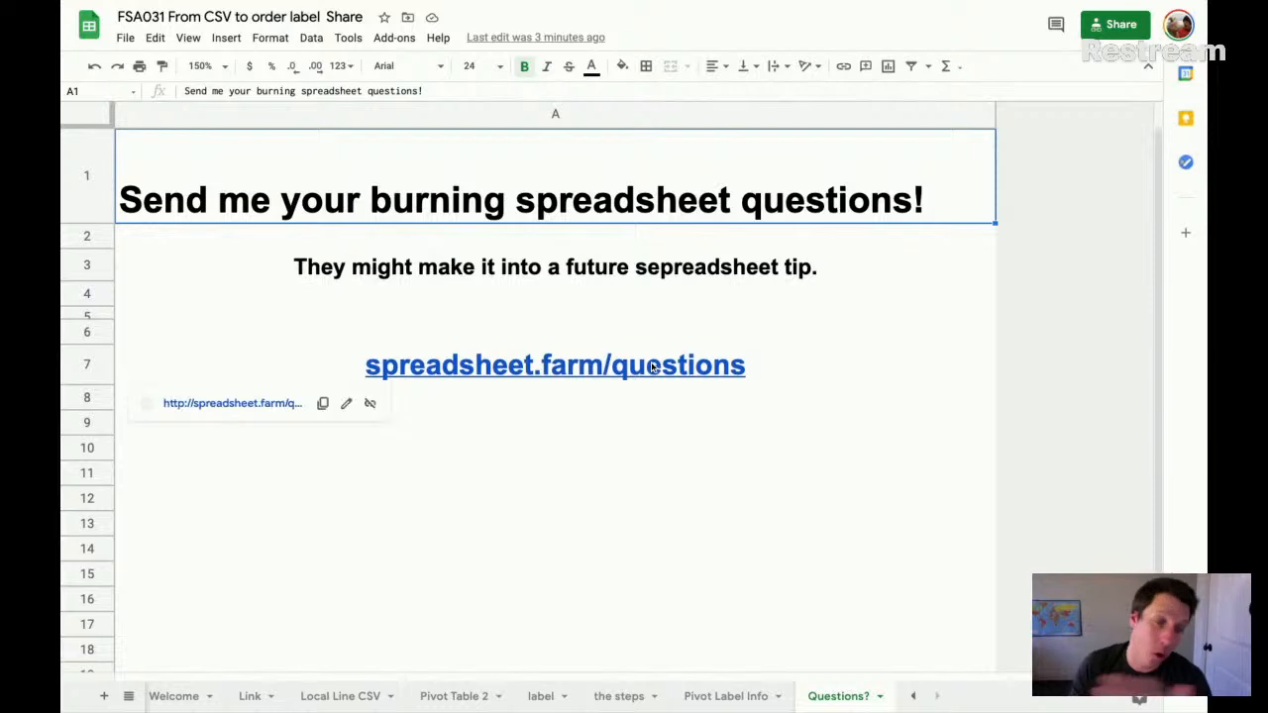